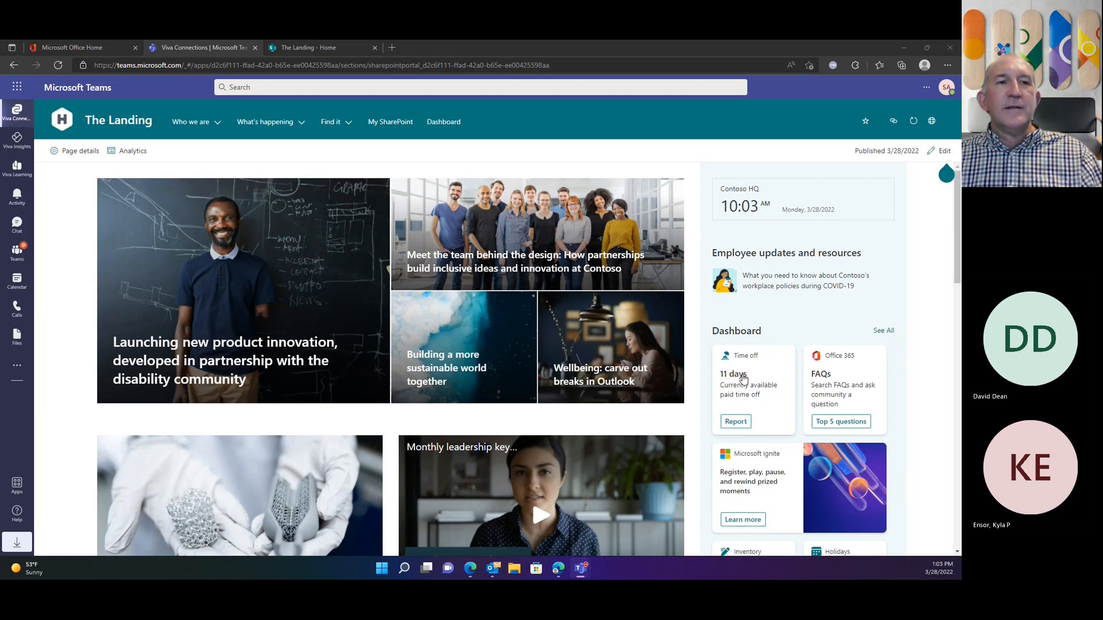
scroll(755, 445, "down", 2)
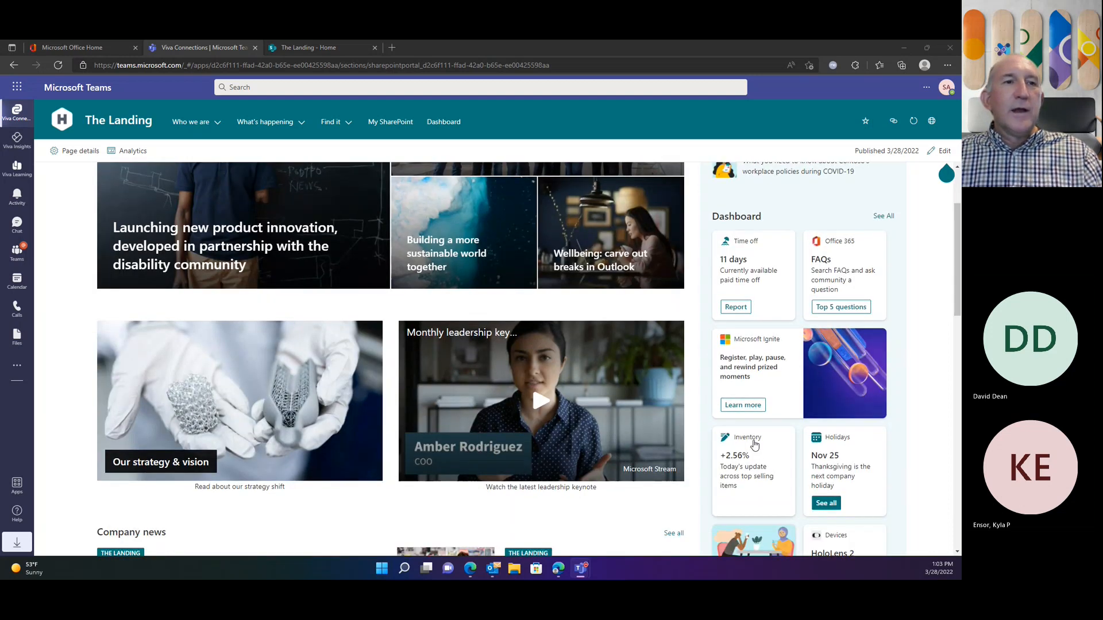
scroll(755, 445, "up", 2)
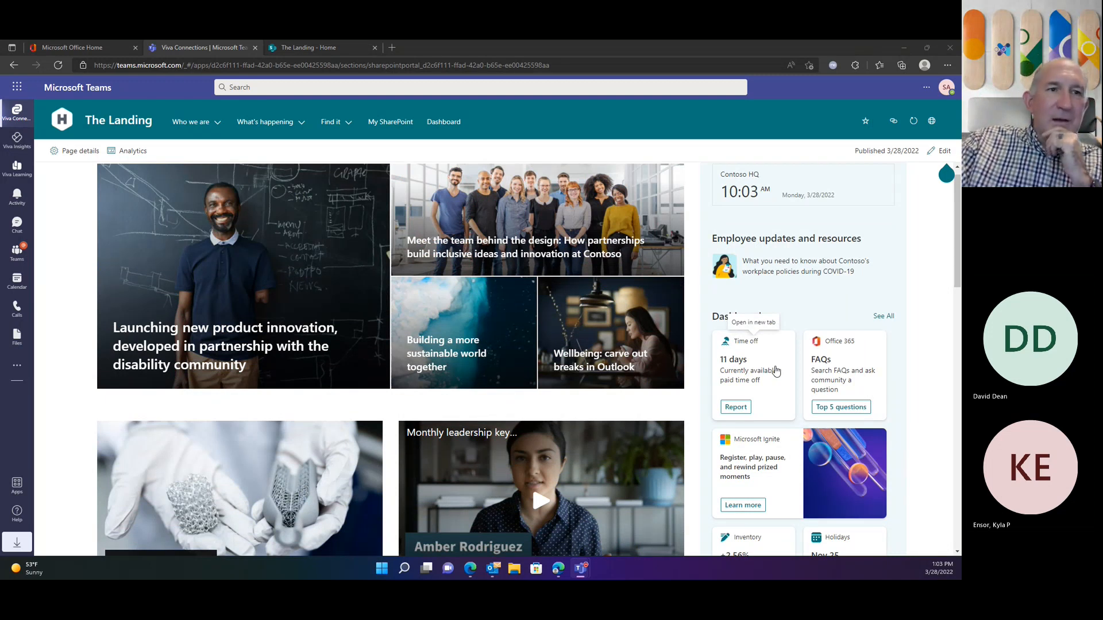
scroll(755, 365, "down", 2)
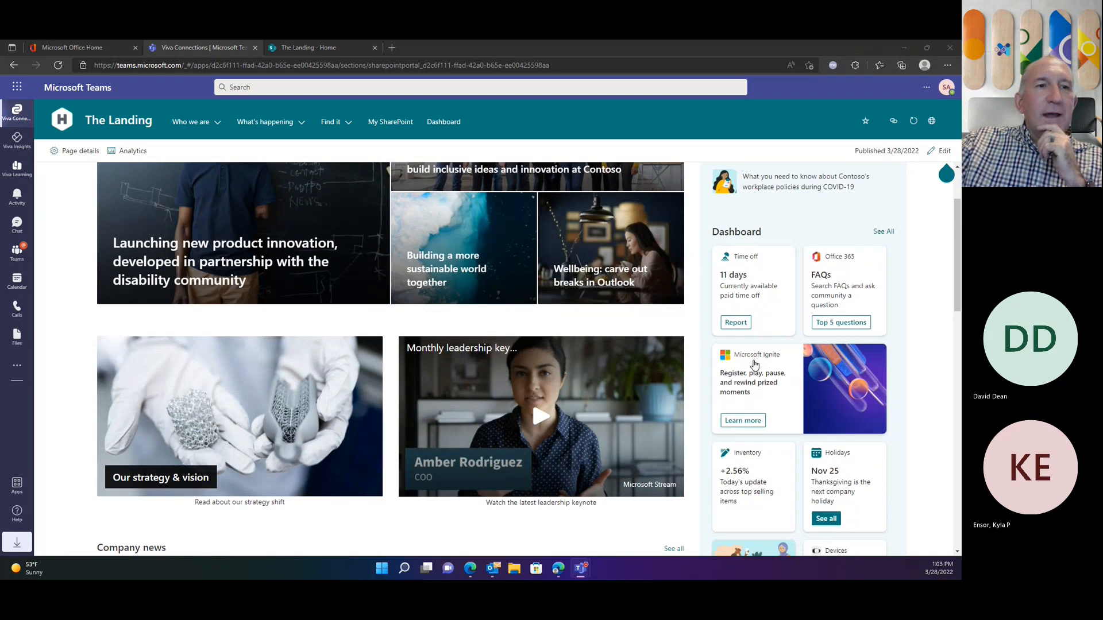
scroll(755, 365, "down", 4)
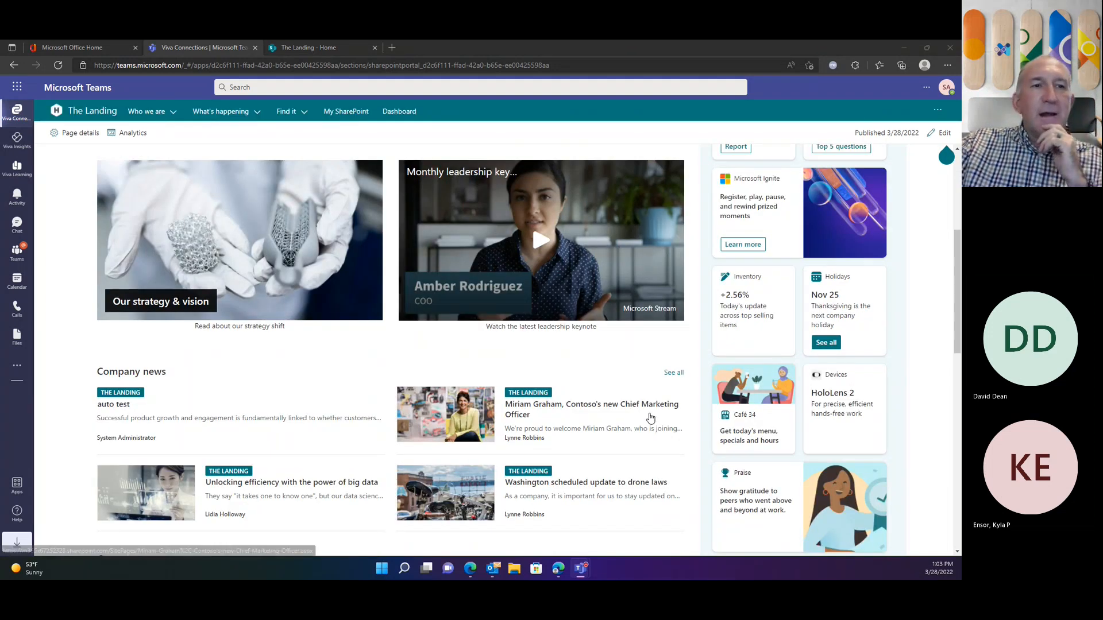
scroll(662, 417, "up", 6)
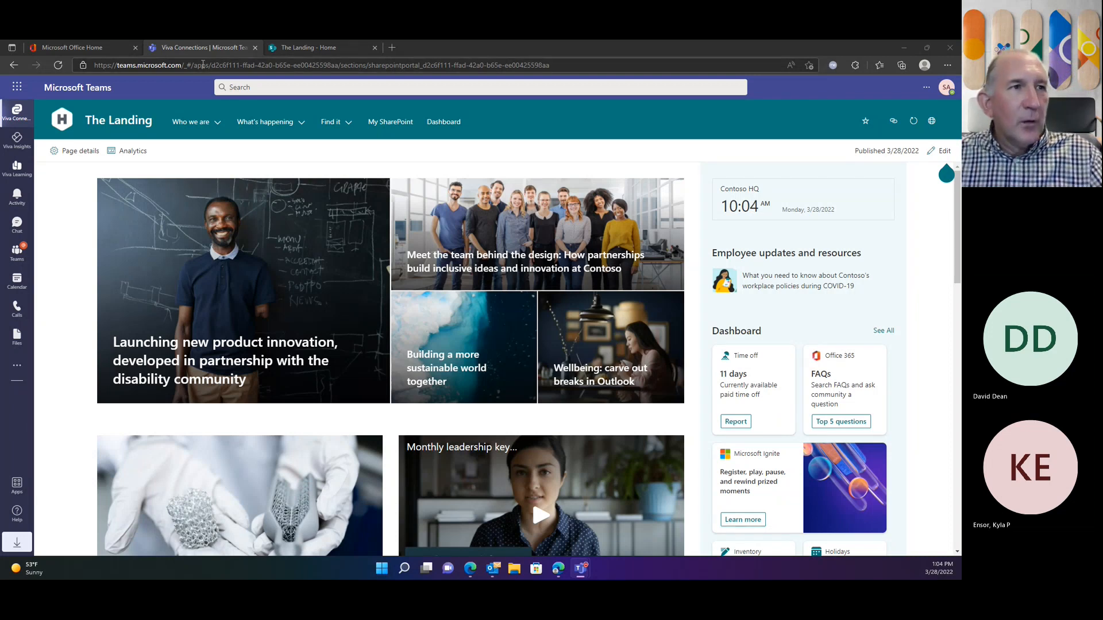
left_click(296, 48)
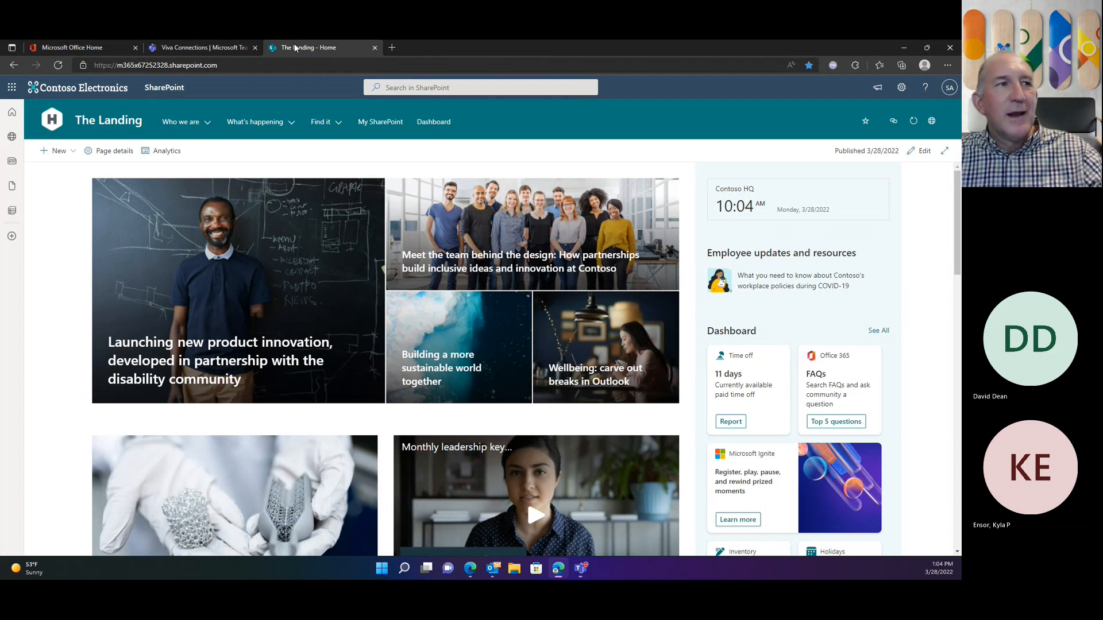
left_click(208, 49)
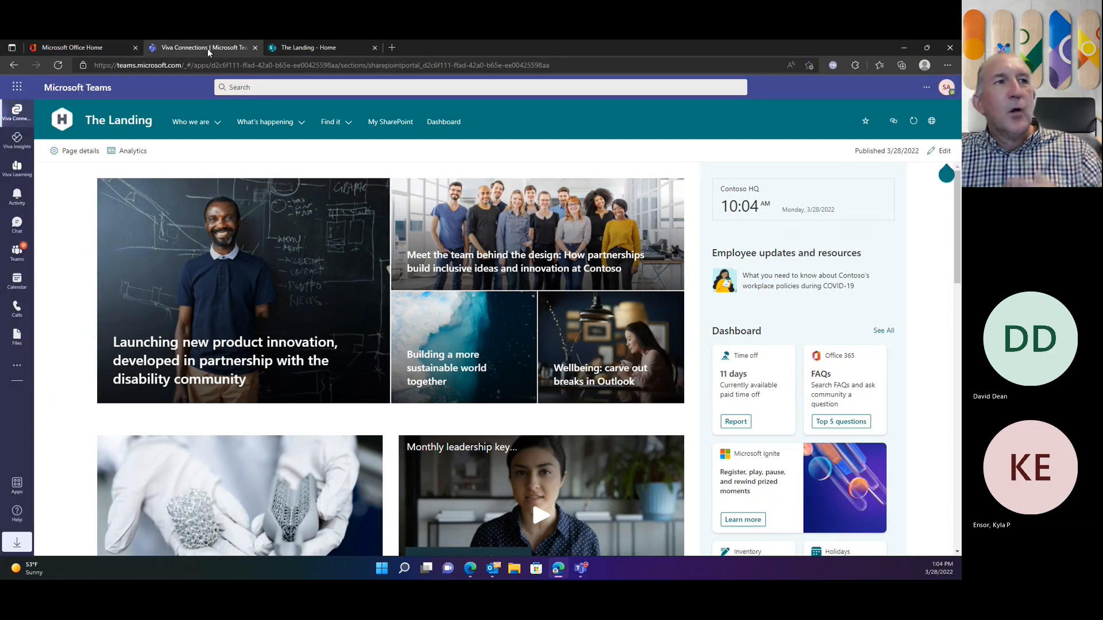
left_click(193, 122)
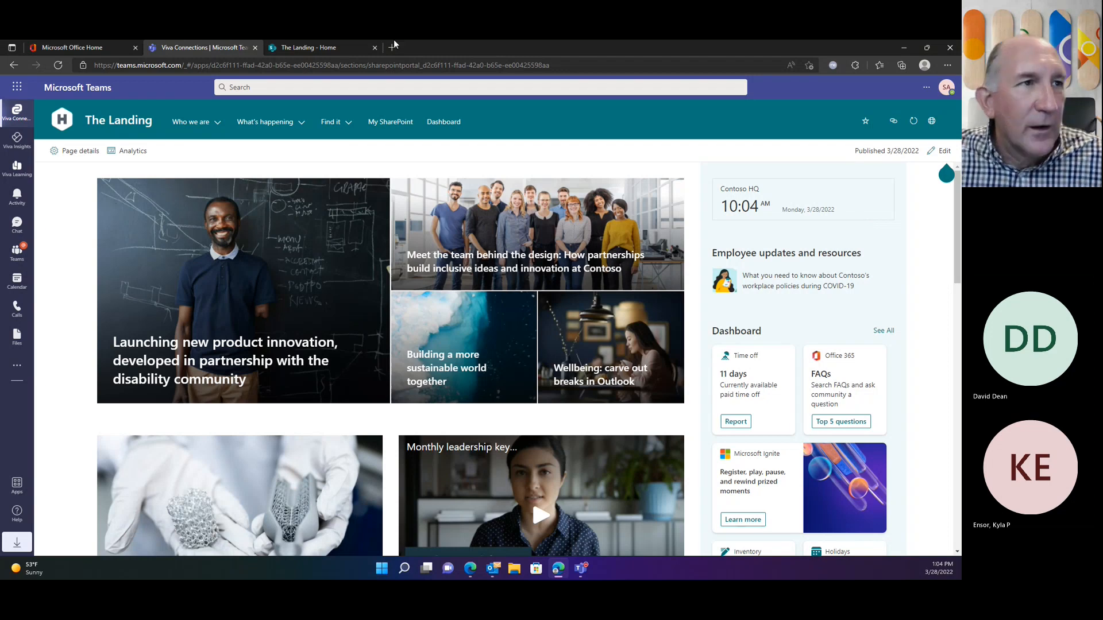
Switch to The Landing home page in SharePoint and scroll down to the Company news stories
left_click(288, 47)
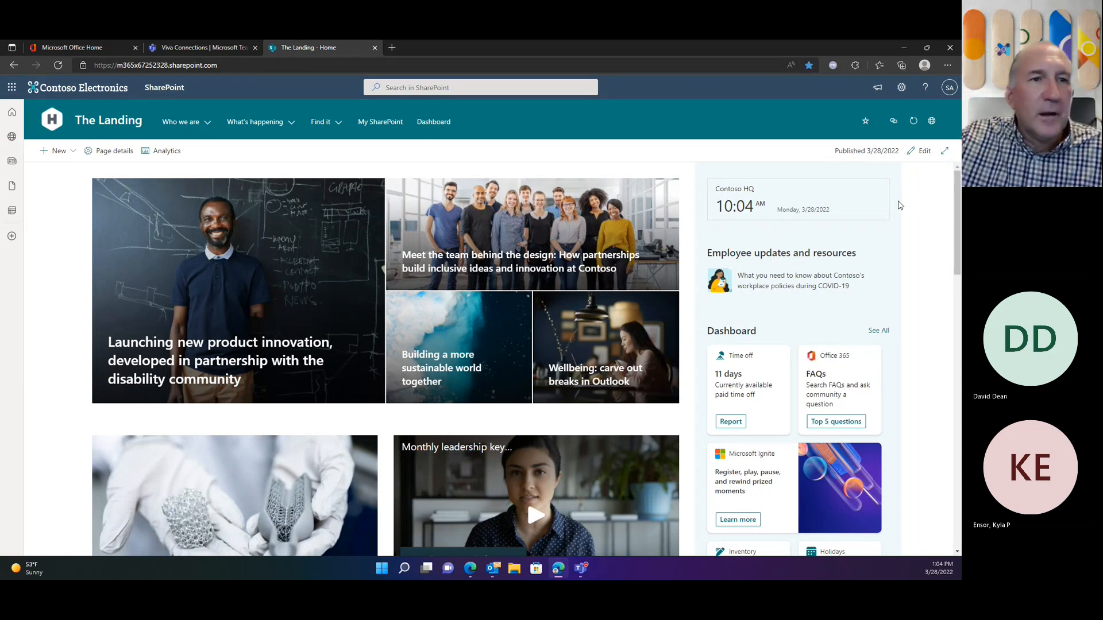
scroll(902, 229, "down", 1)
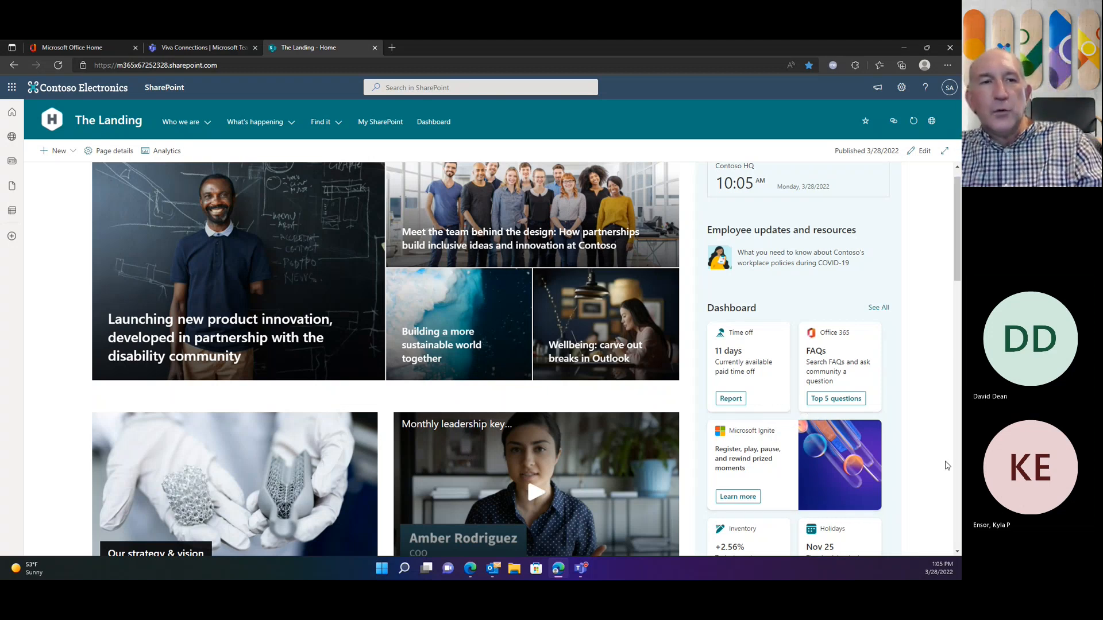
scroll(874, 407, "down", 4)
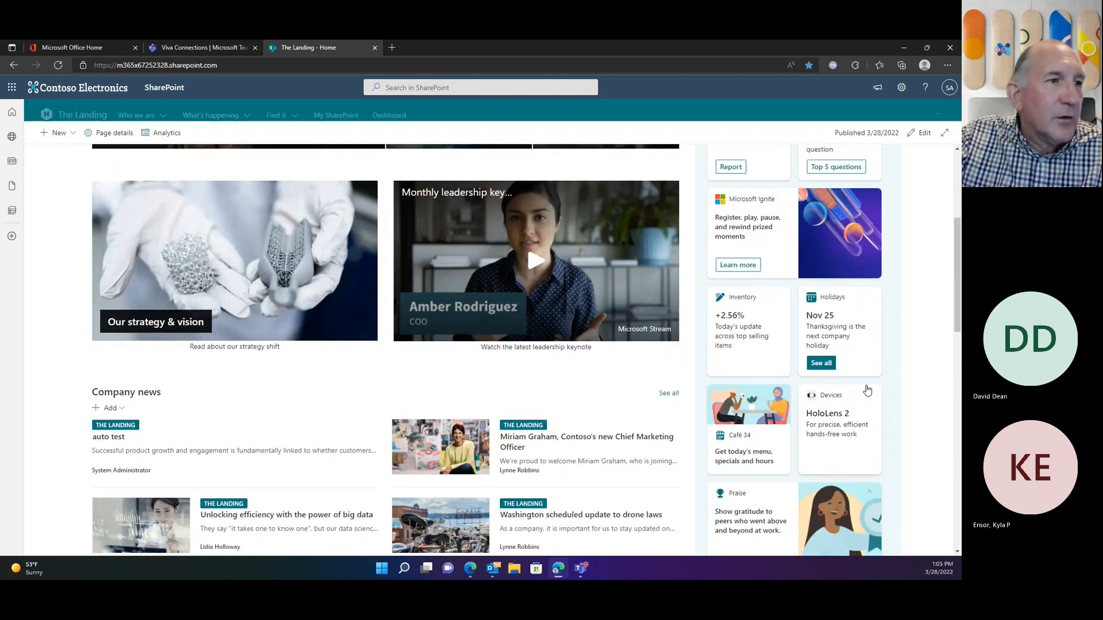
scroll(867, 390, "down", 2)
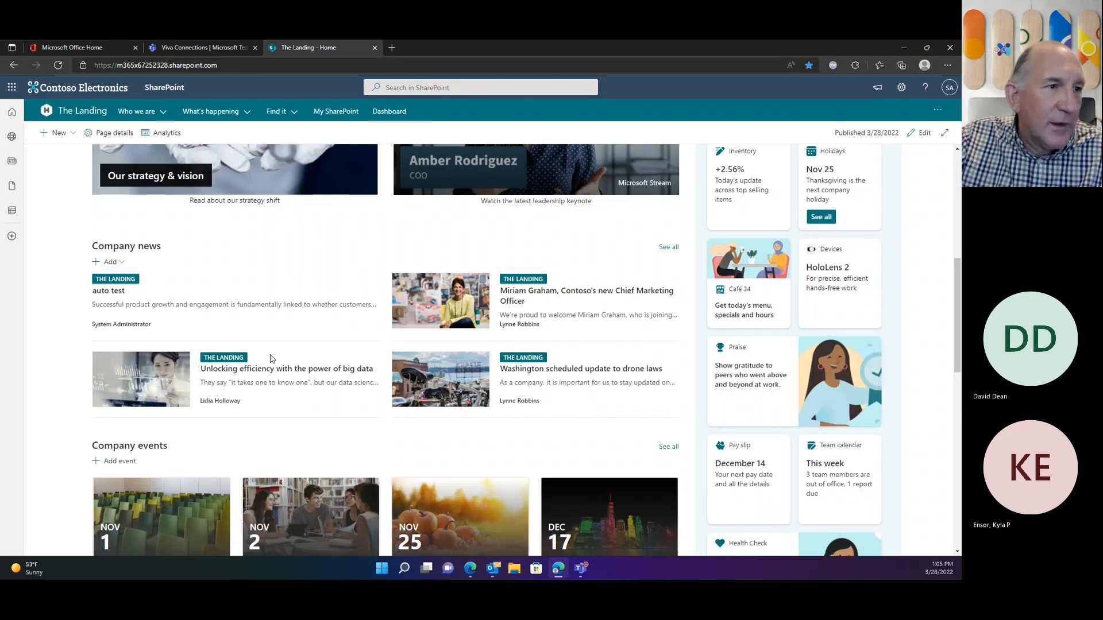
Open the 'Unlocking efficiency with the power of big data' news post and its Boost settings
left_click(306, 369)
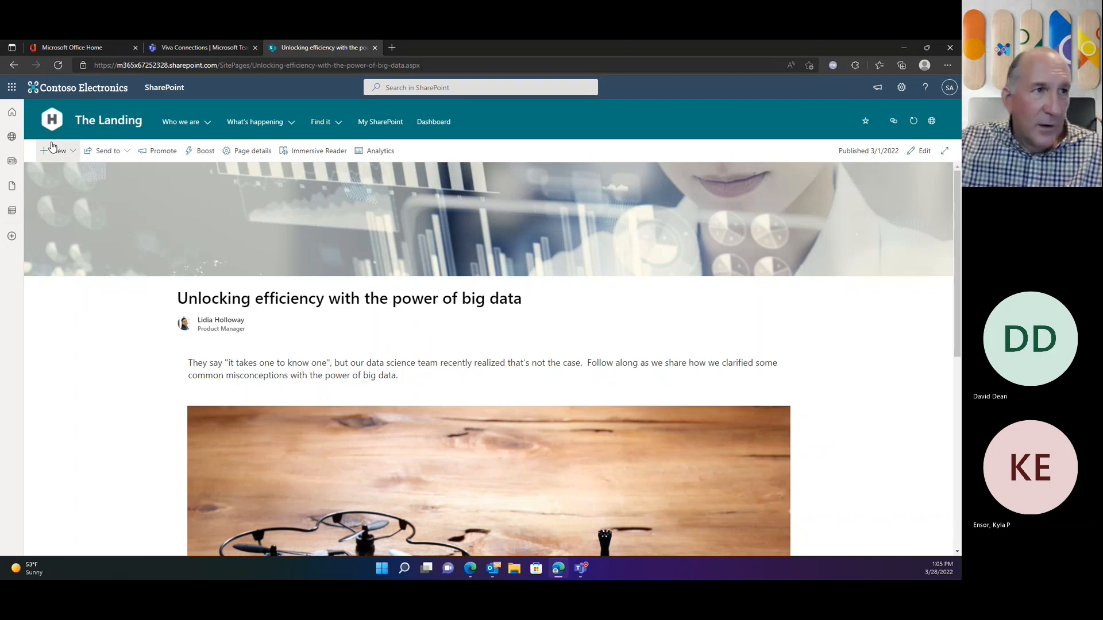
left_click(205, 151)
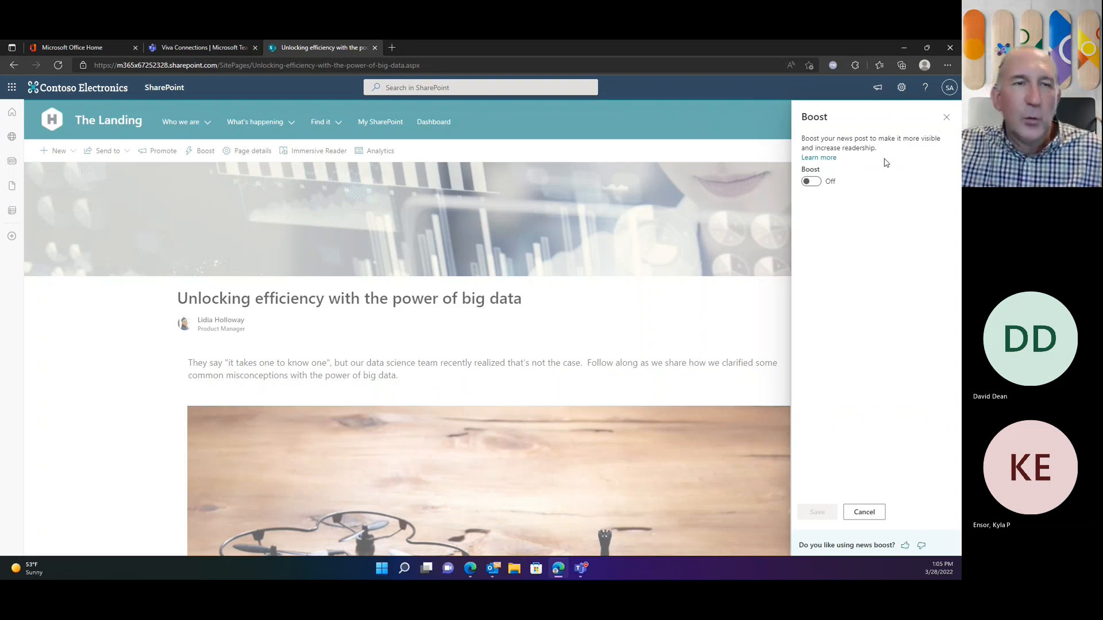
Boost the big data post until April 13, 2022, save it, and return to The Landing home
left_click(820, 187)
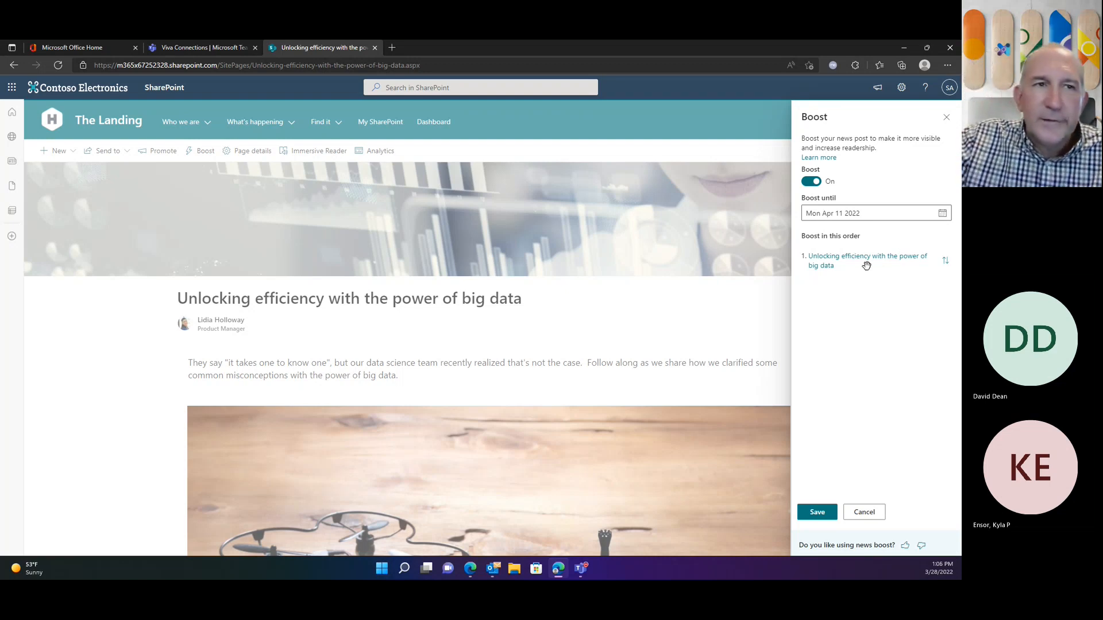
left_click(942, 214)
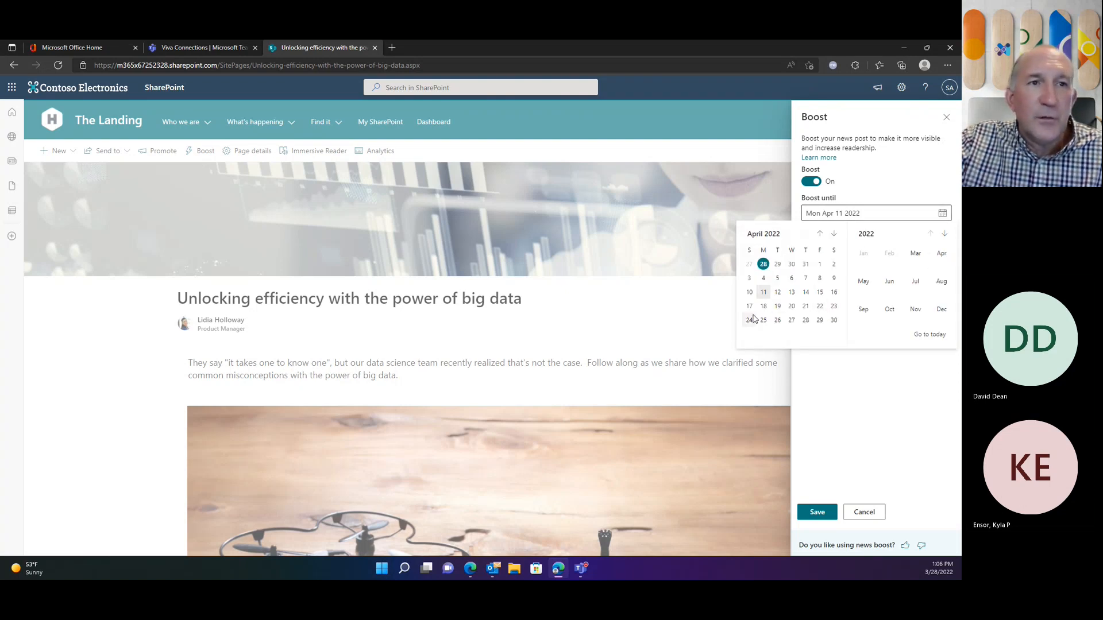
left_click(792, 294)
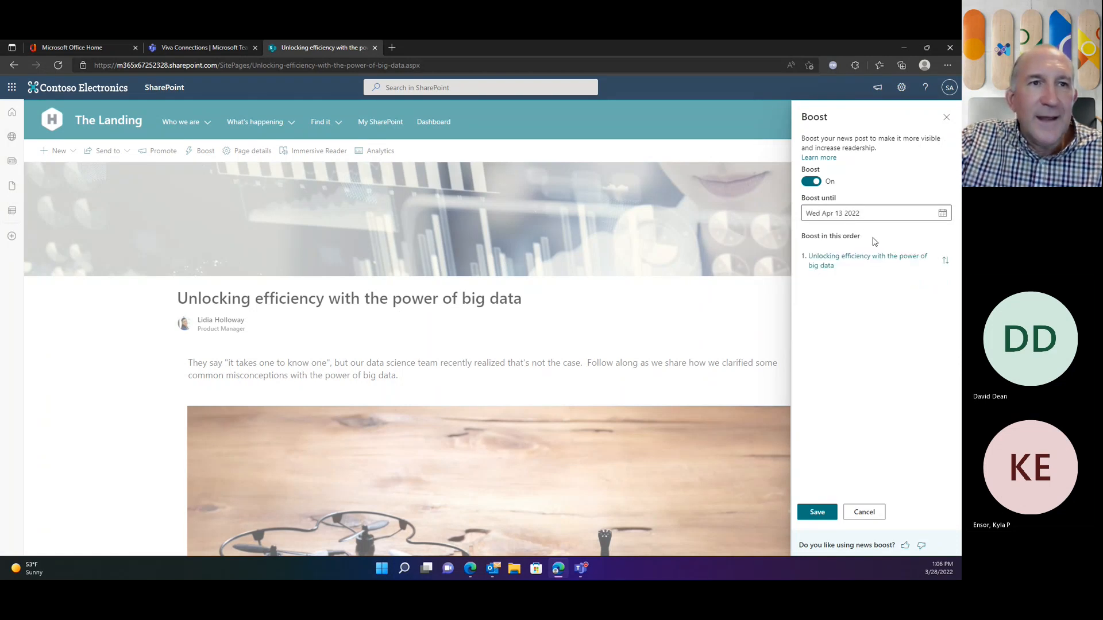
left_click(816, 512)
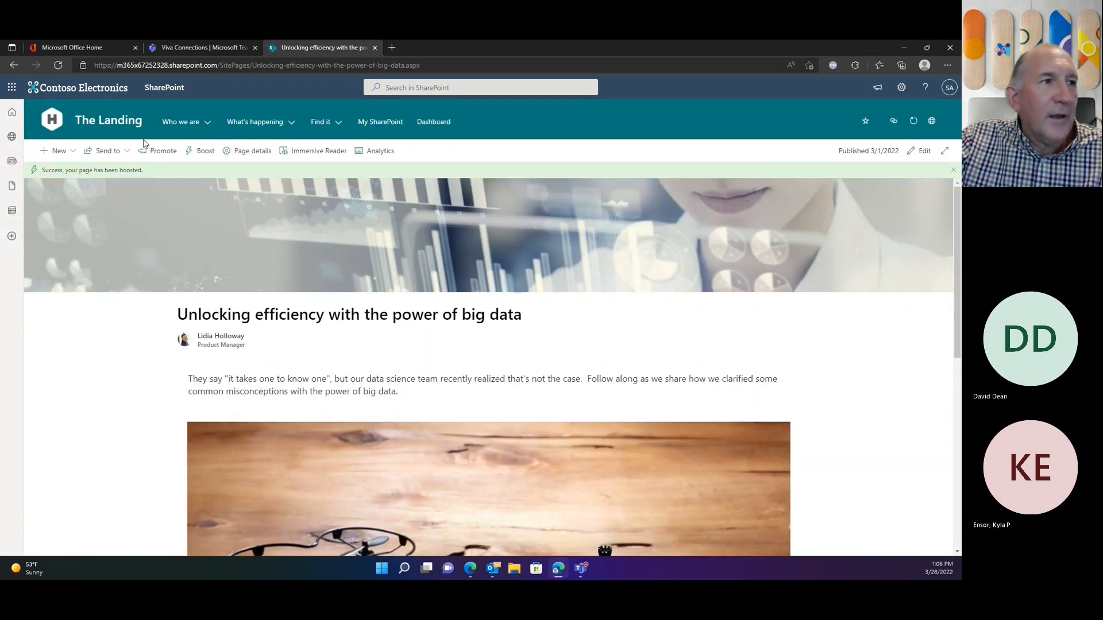
left_click(103, 123)
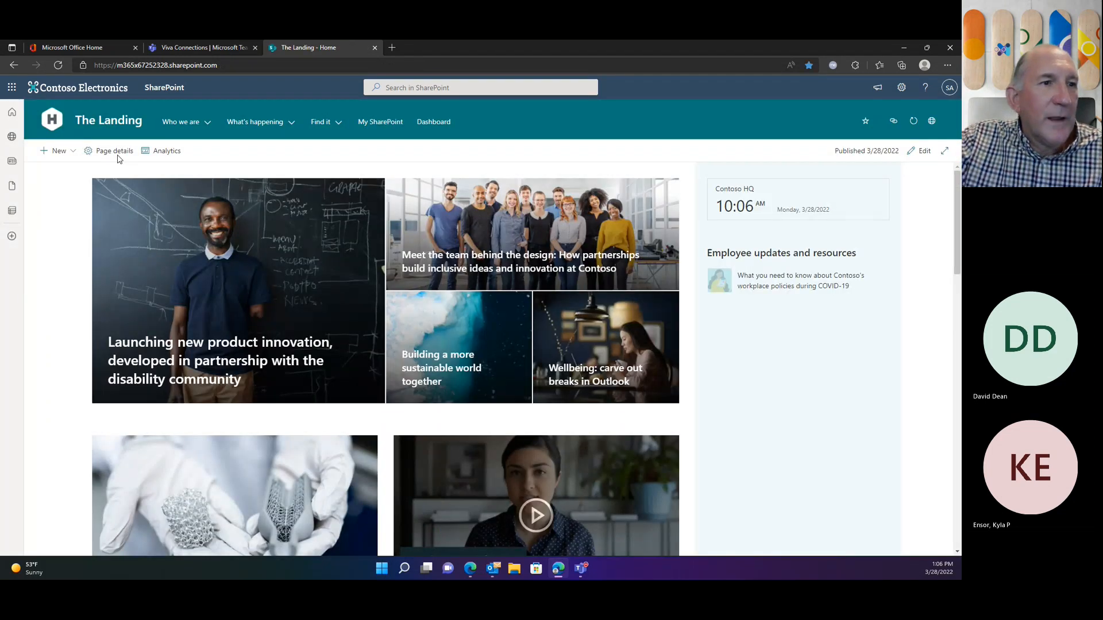
Open The Landing home page in a new tab and open the Chief Marketing Officer news post
scroll(583, 364, "down", 6)
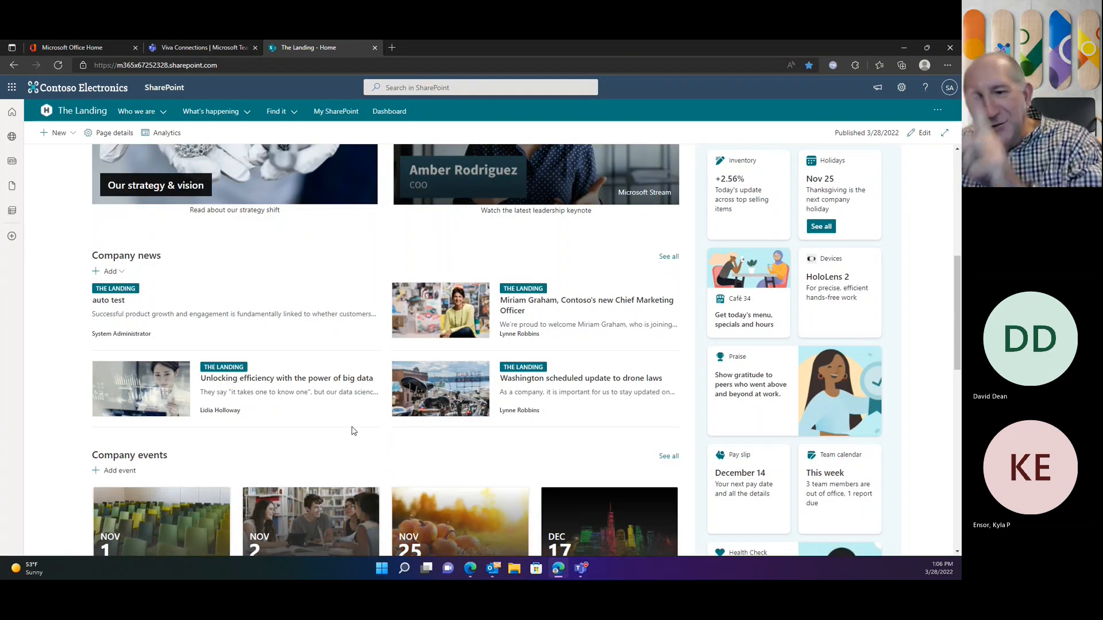
left_click(525, 289)
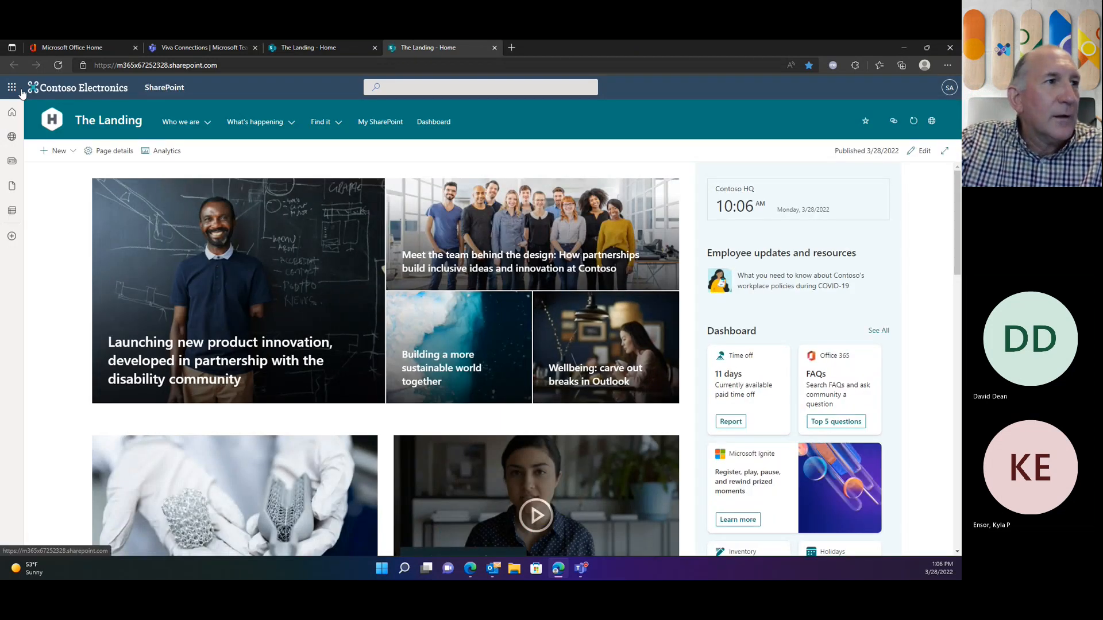
scroll(337, 334, "down", 1)
scroll(338, 335, "down", 4)
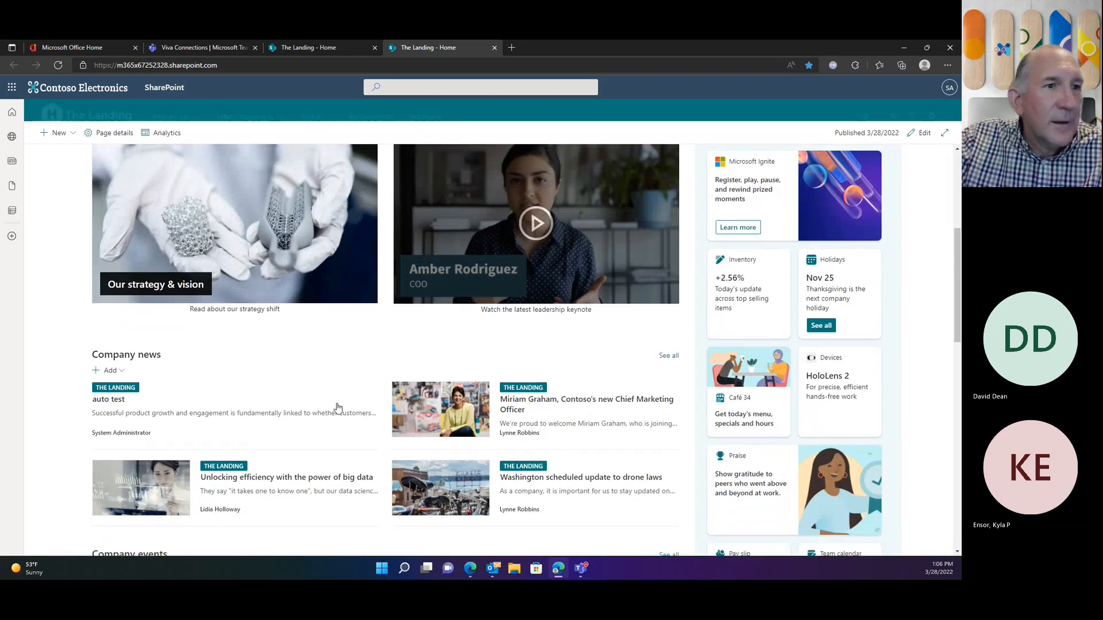
left_click(513, 419)
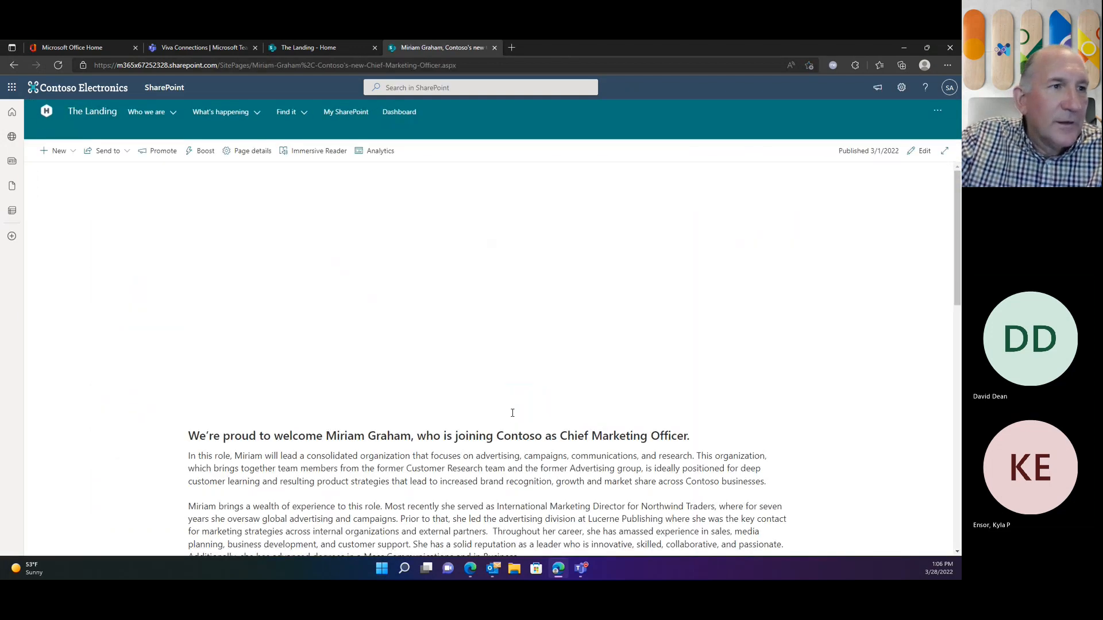
Turn on boost for the Chief Marketing Officer post, make it first in boost order, save, and return home
left_click(202, 151)
left_click(808, 183)
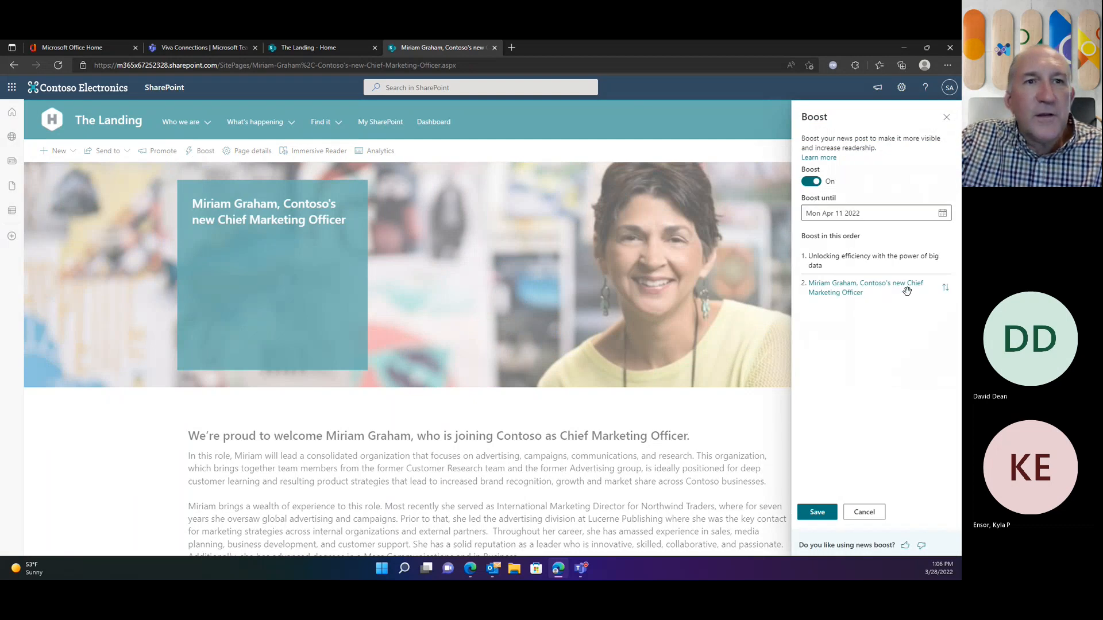
left_click_drag(907, 291, 906, 256)
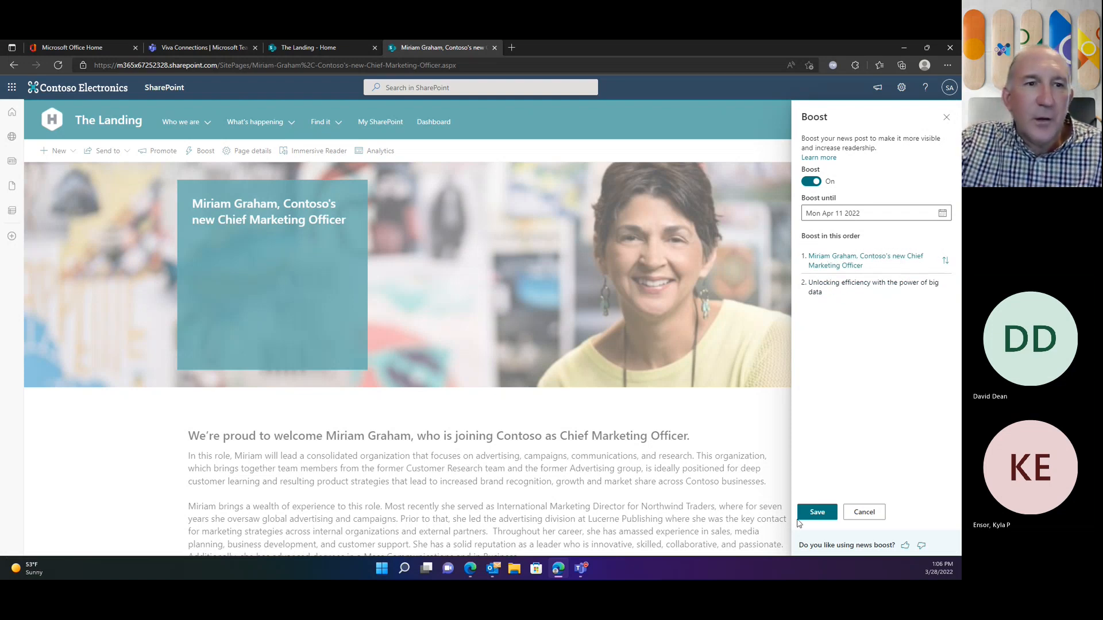
left_click(816, 512)
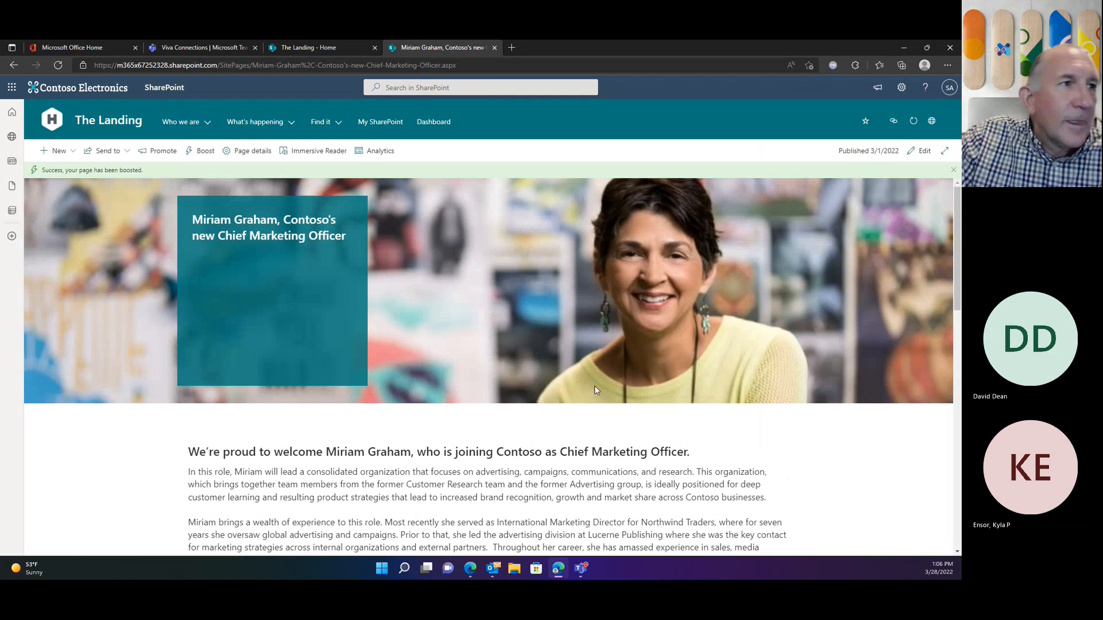
left_click(99, 128)
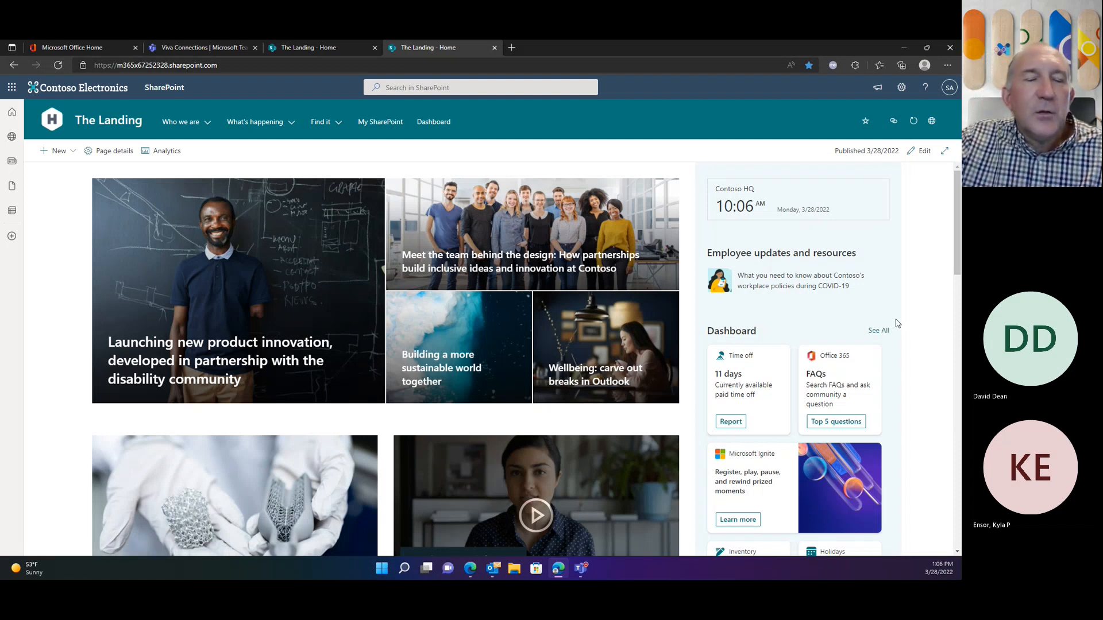
scroll(920, 314, "down", 1)
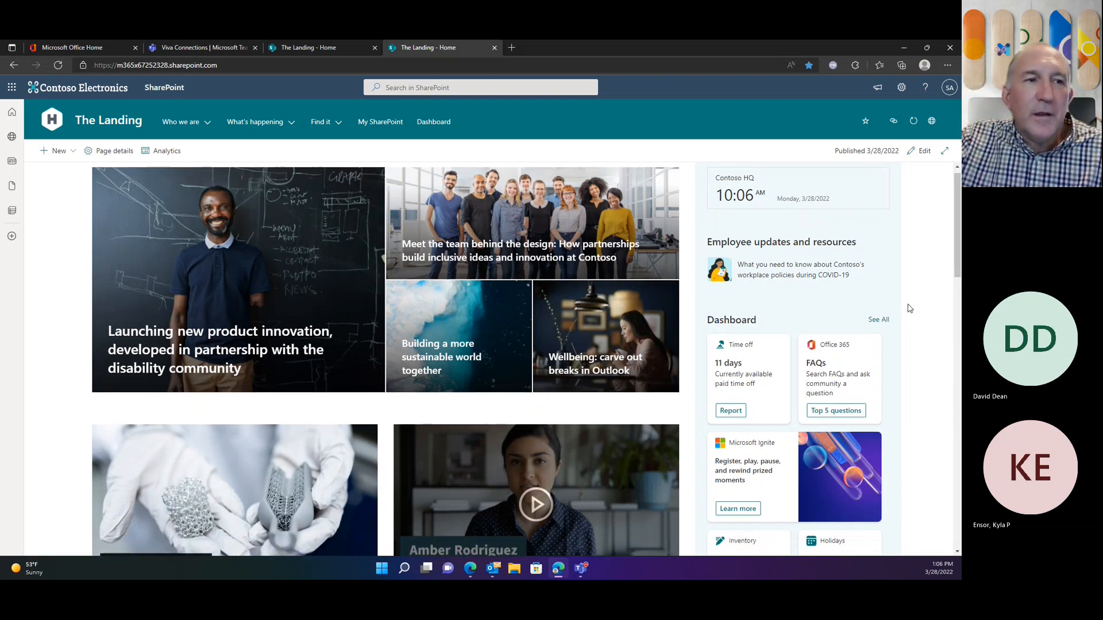
scroll(910, 309, "down", 2)
scroll(910, 309, "down", 2)
scroll(912, 309, "up", 3)
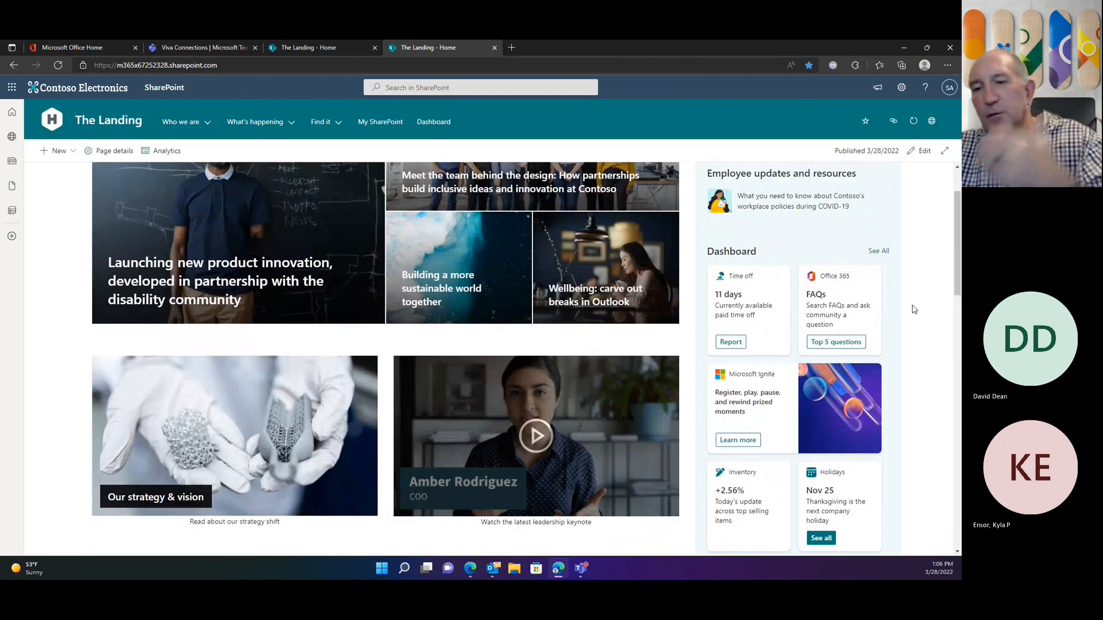
left_click(187, 49)
mouse_move(192, 122)
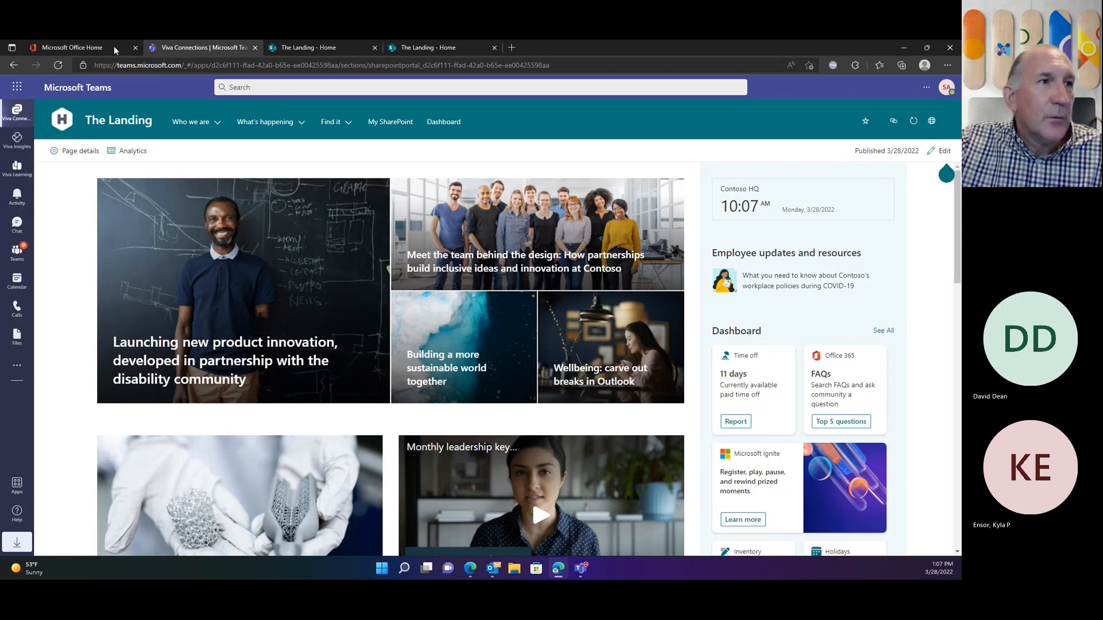
left_click(332, 49)
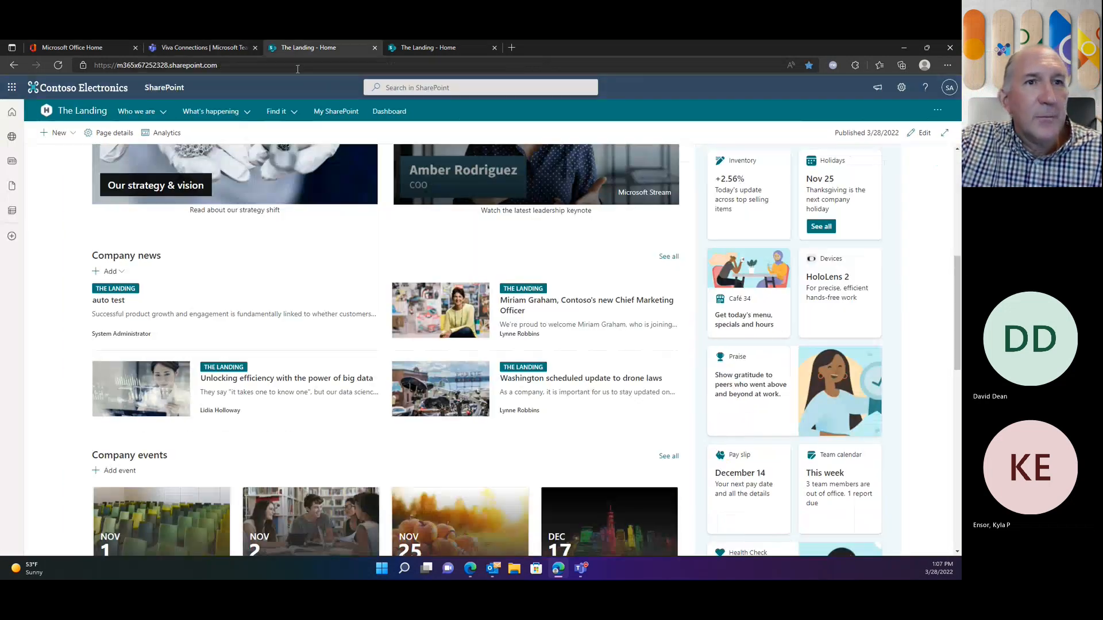
scroll(882, 172, "up", 5)
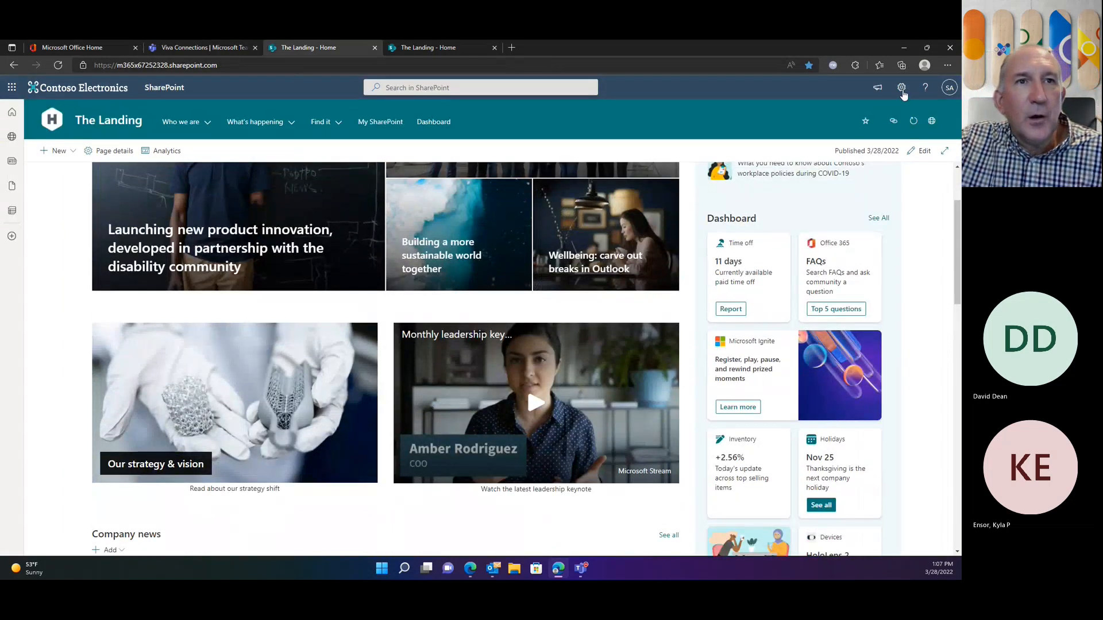
Go to the site's Dashboard page through Settings > Set up Viva Connections
left_click(902, 87)
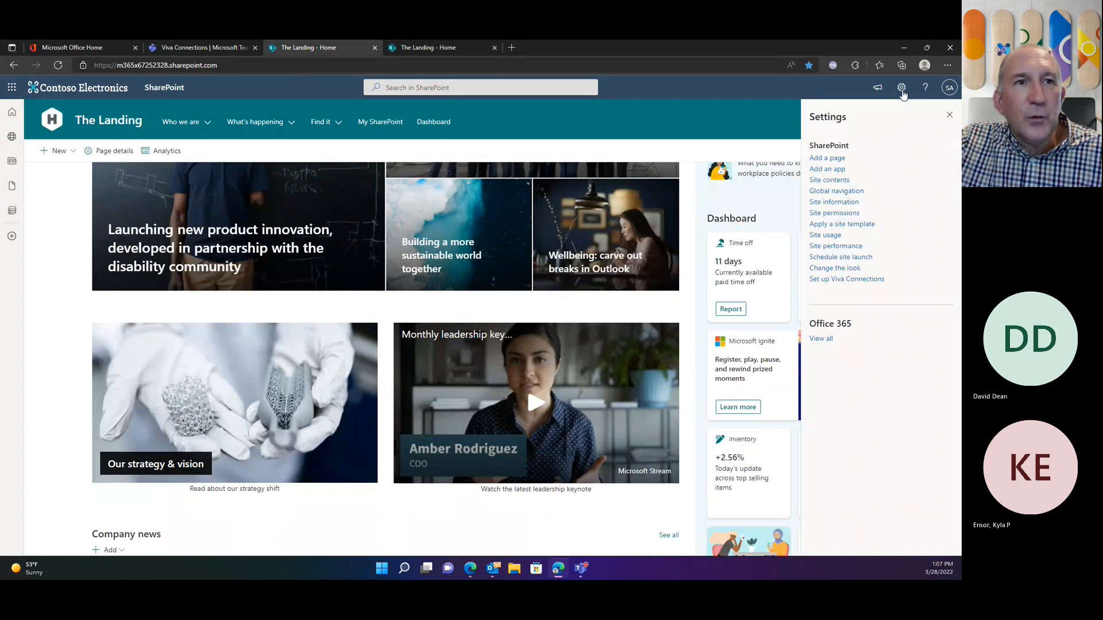
left_click(876, 282)
left_click(876, 287)
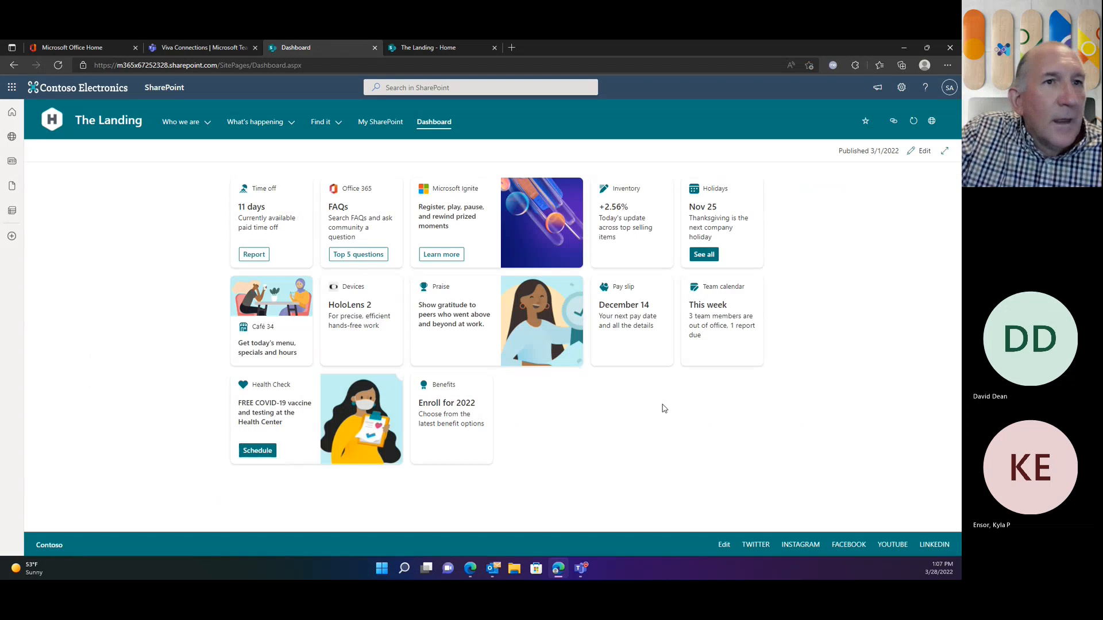
Put the Dashboard into edit mode and show the list of cards available to add
left_click(921, 150)
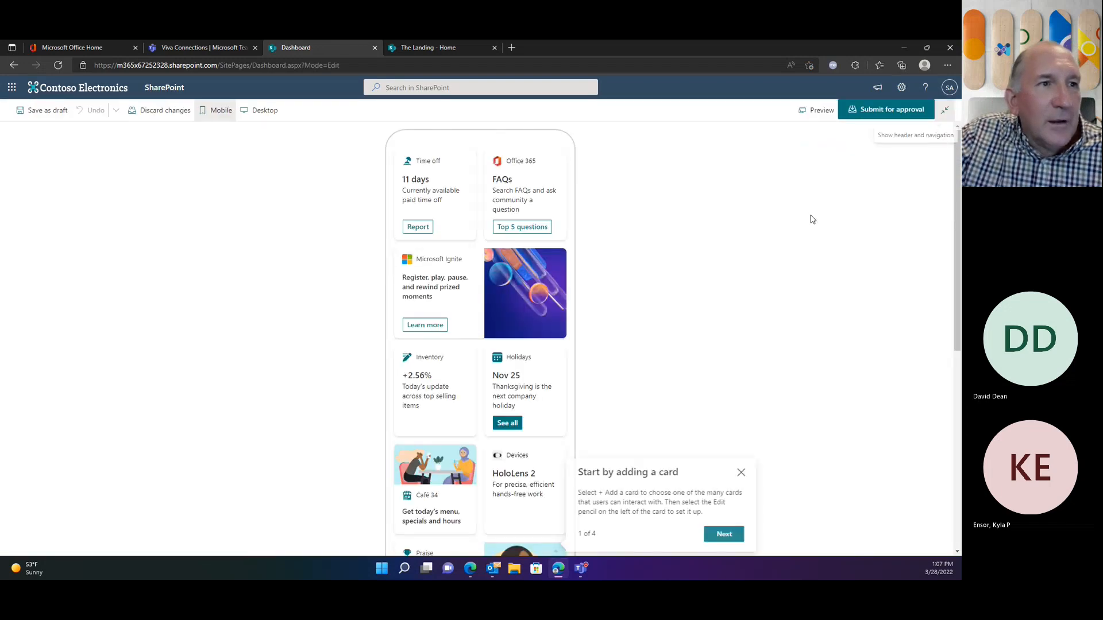
scroll(900, 380, "down", 1)
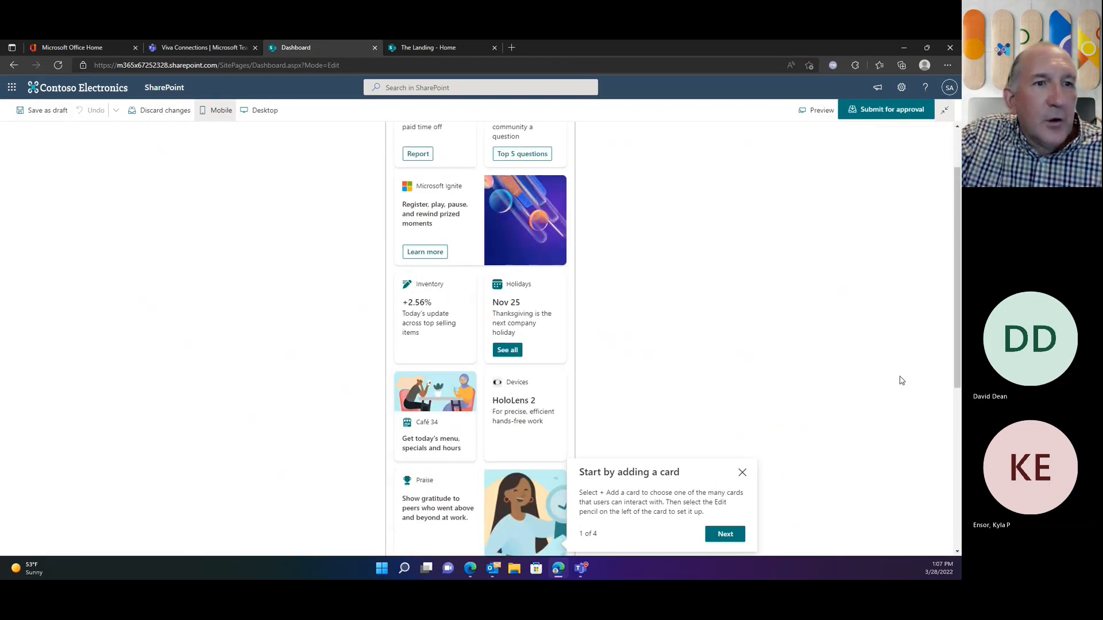
scroll(900, 380, "down", 5)
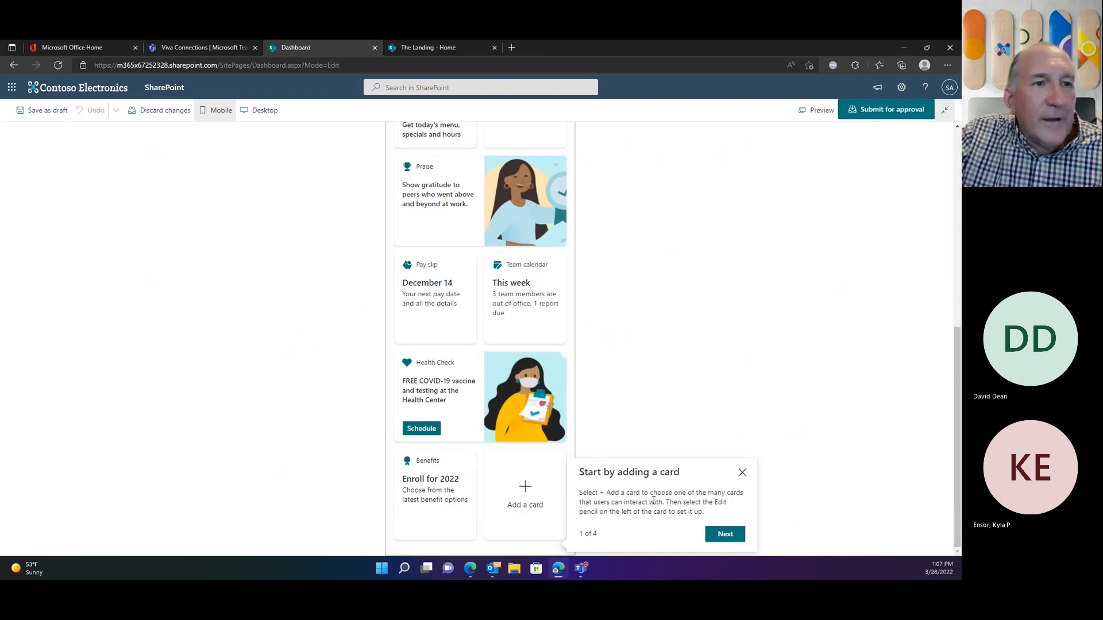
left_click(526, 488)
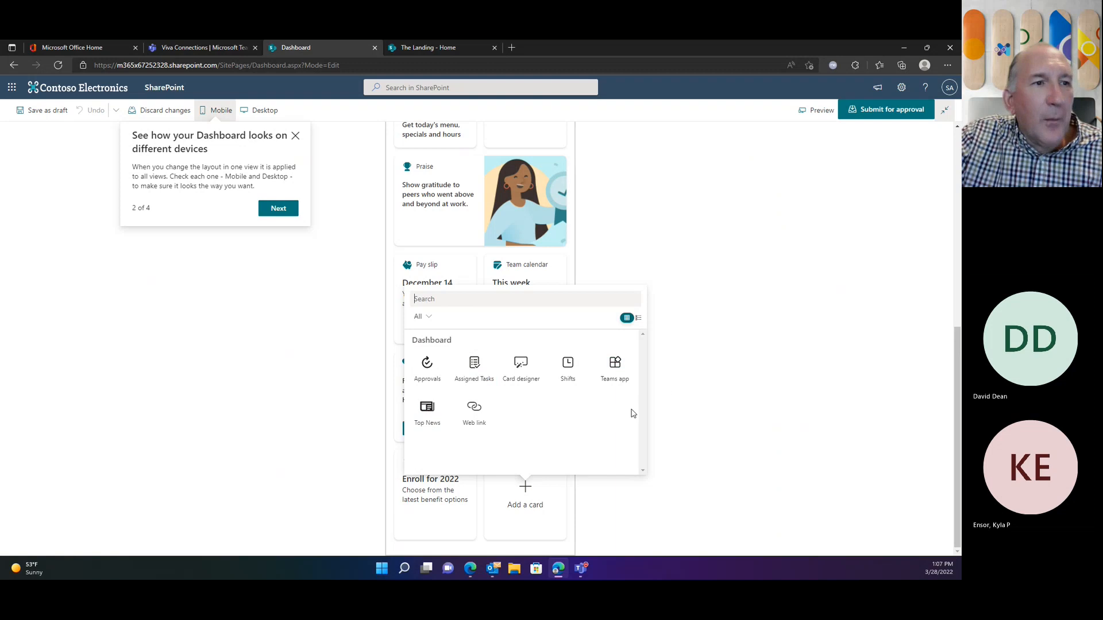
Add a Top News card and drag it to the very top of the Dashboard
left_click(432, 414)
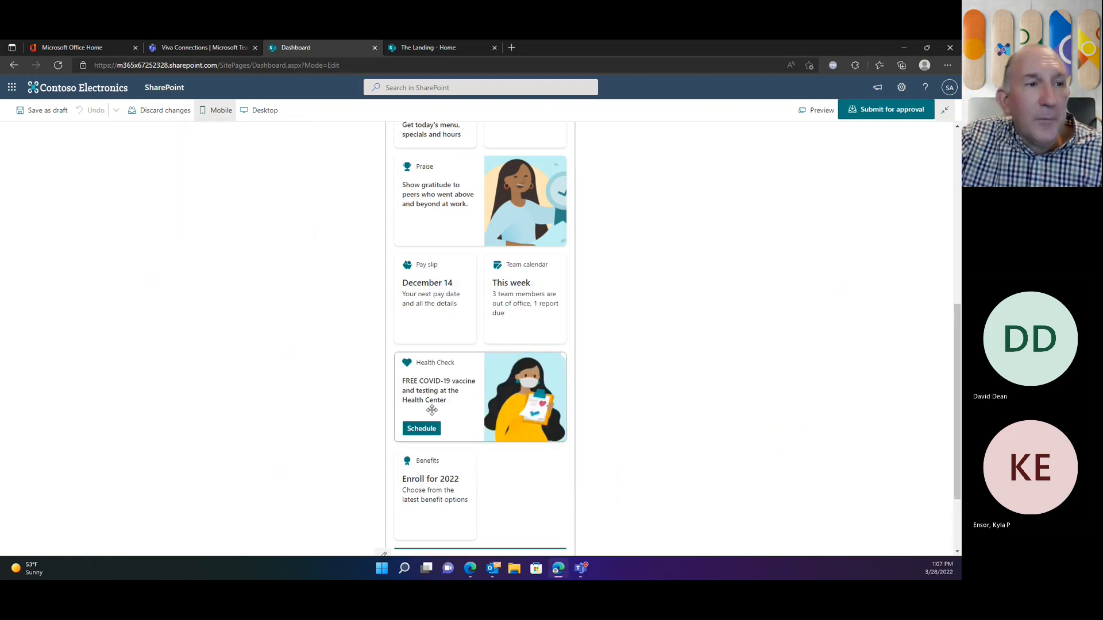
scroll(611, 463, "down", 3)
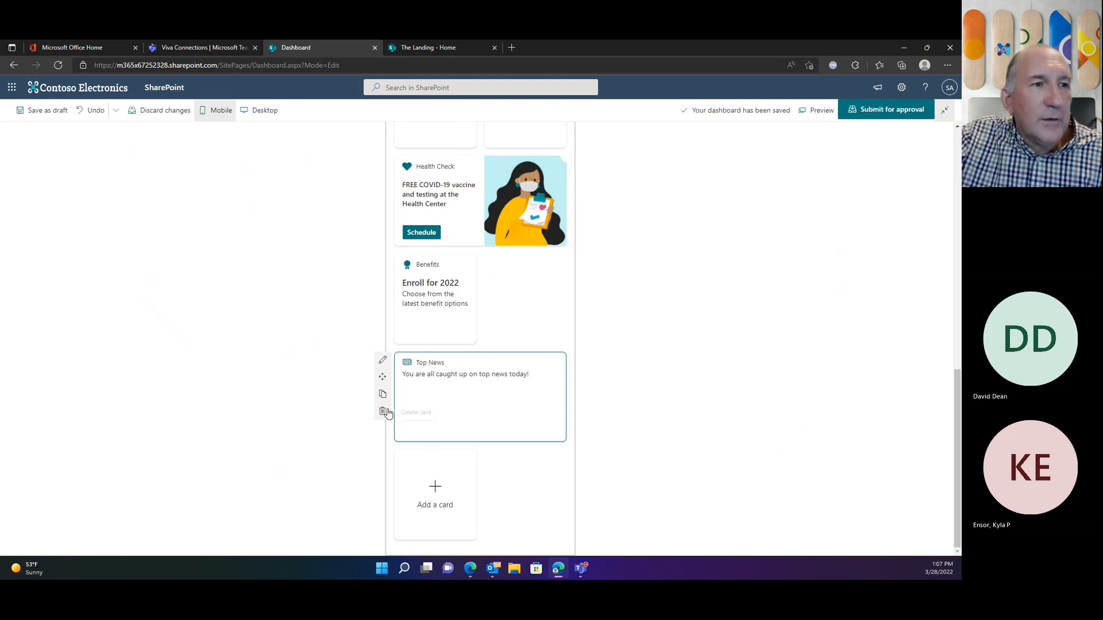
left_click_drag(383, 377, 409, 141)
scroll(539, 418, "down", 3)
scroll(539, 419, "down", 5)
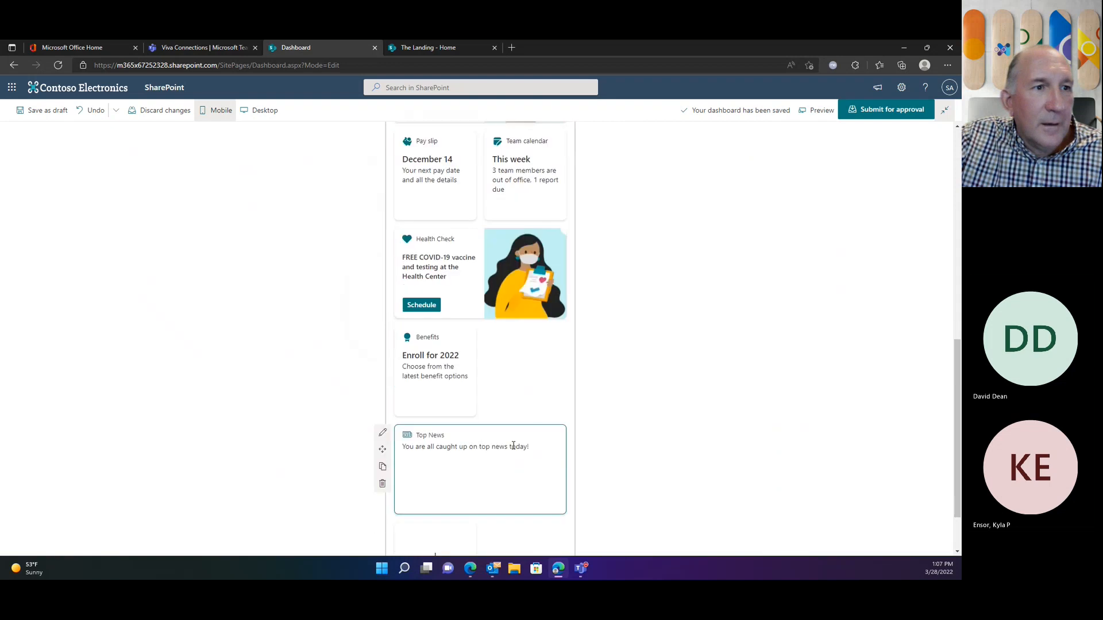
left_click_drag(382, 454, 455, 143)
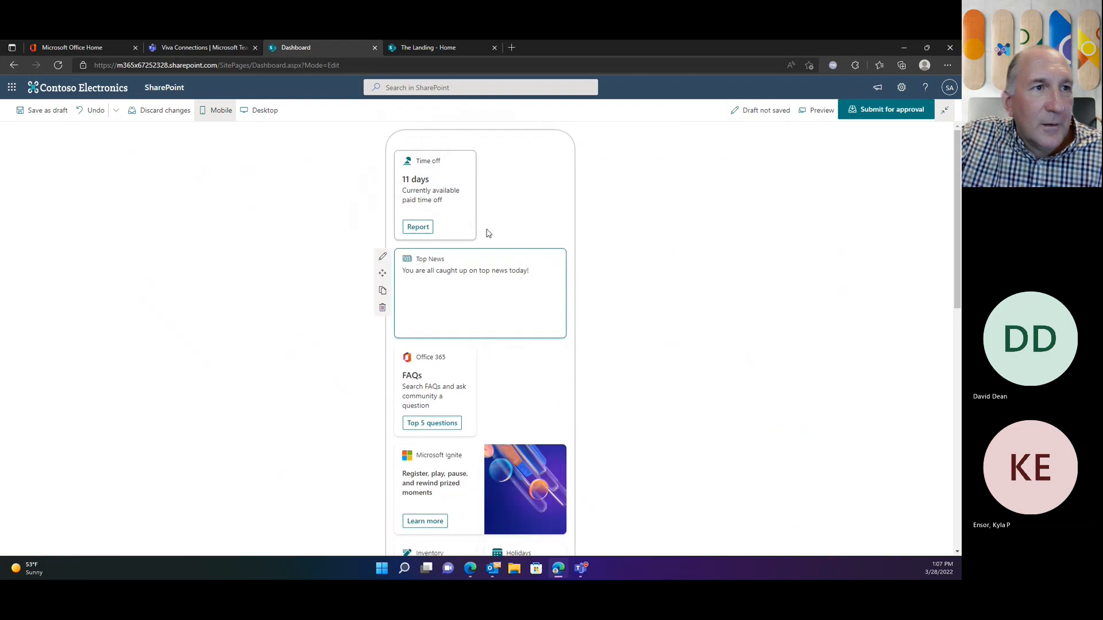
Reposition the Time off card beside FAQs beneath Top News
left_click(431, 168)
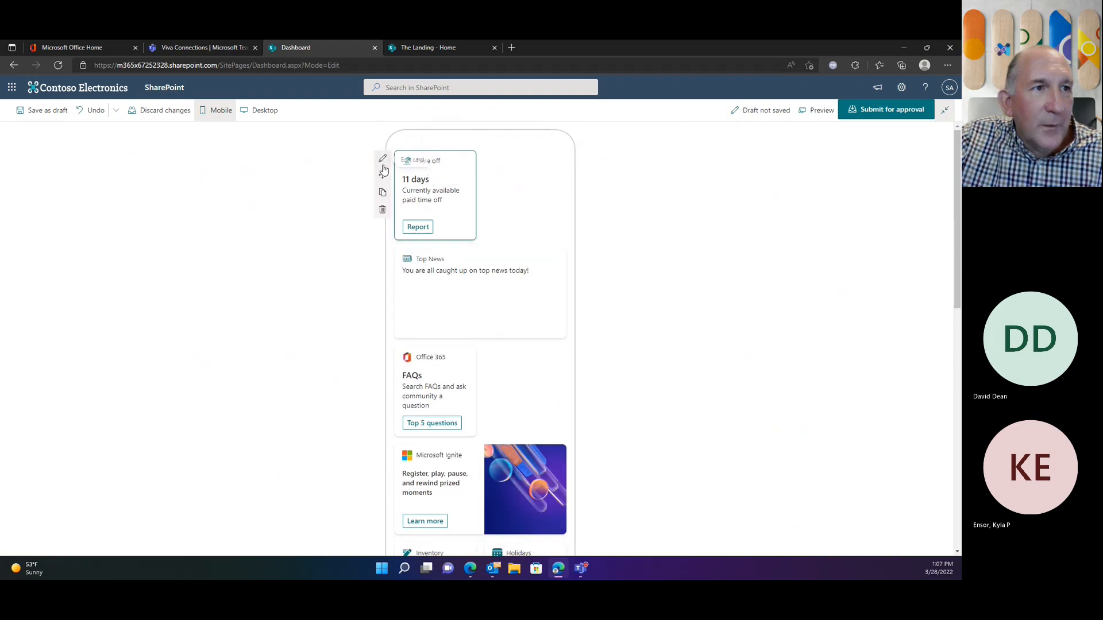
left_click_drag(381, 174, 517, 376)
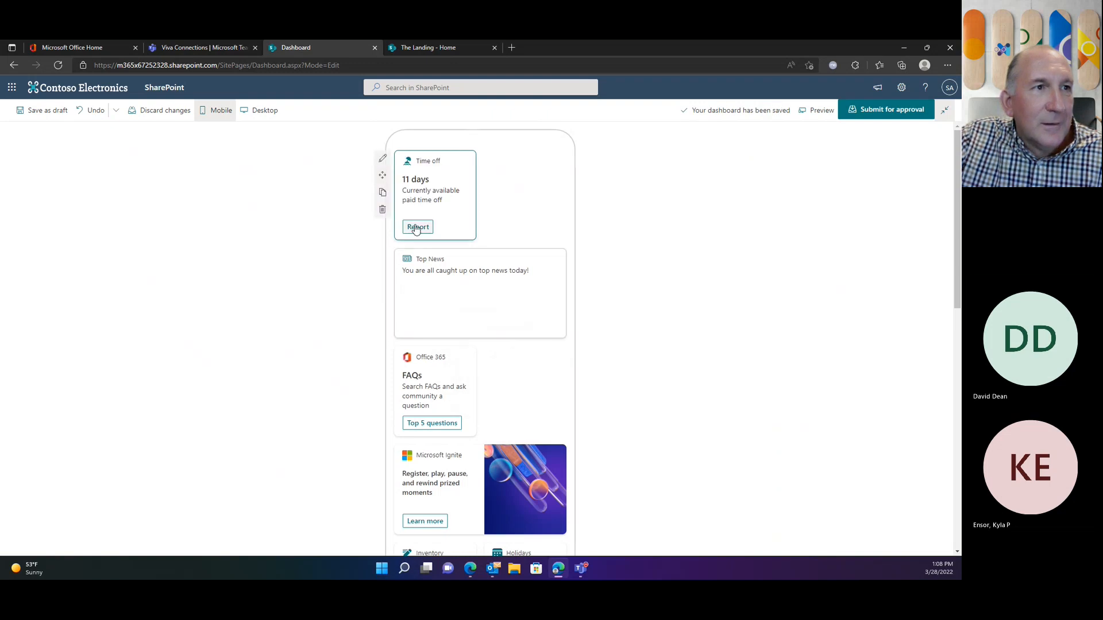
left_click_drag(385, 176, 461, 373)
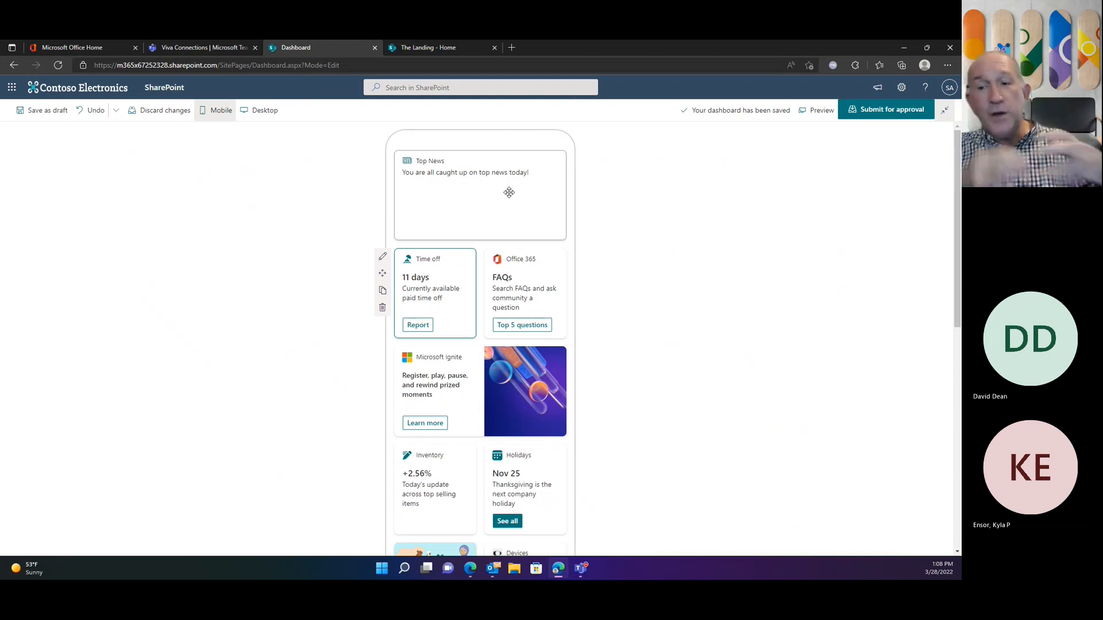
left_click(899, 117)
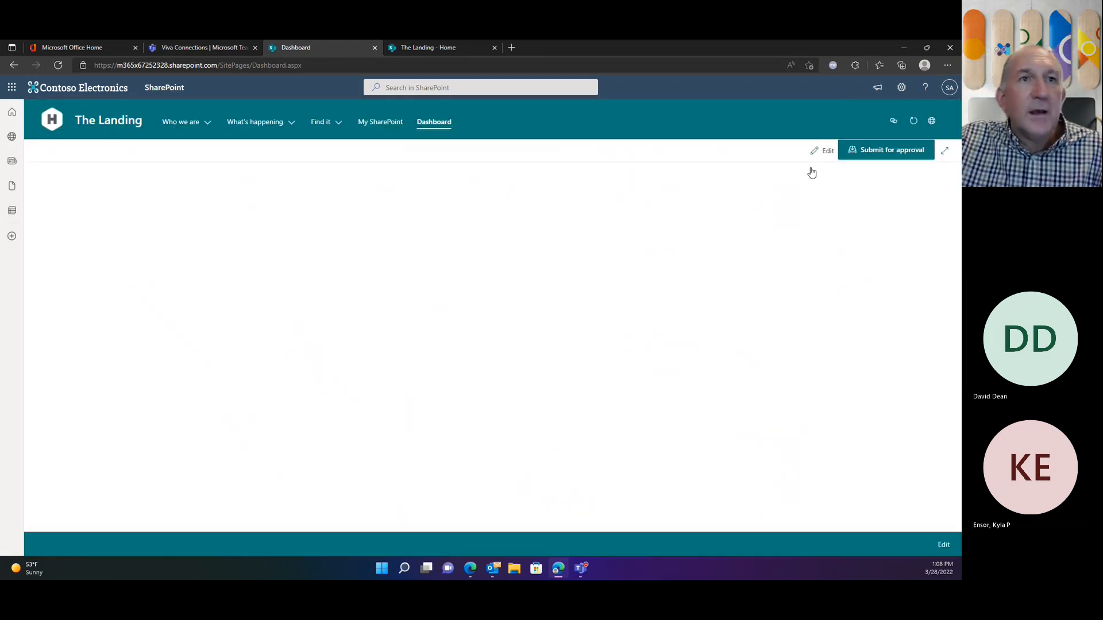
Submit the Dashboard for approval and approve it, publishing the version led by Top News
left_click(833, 250)
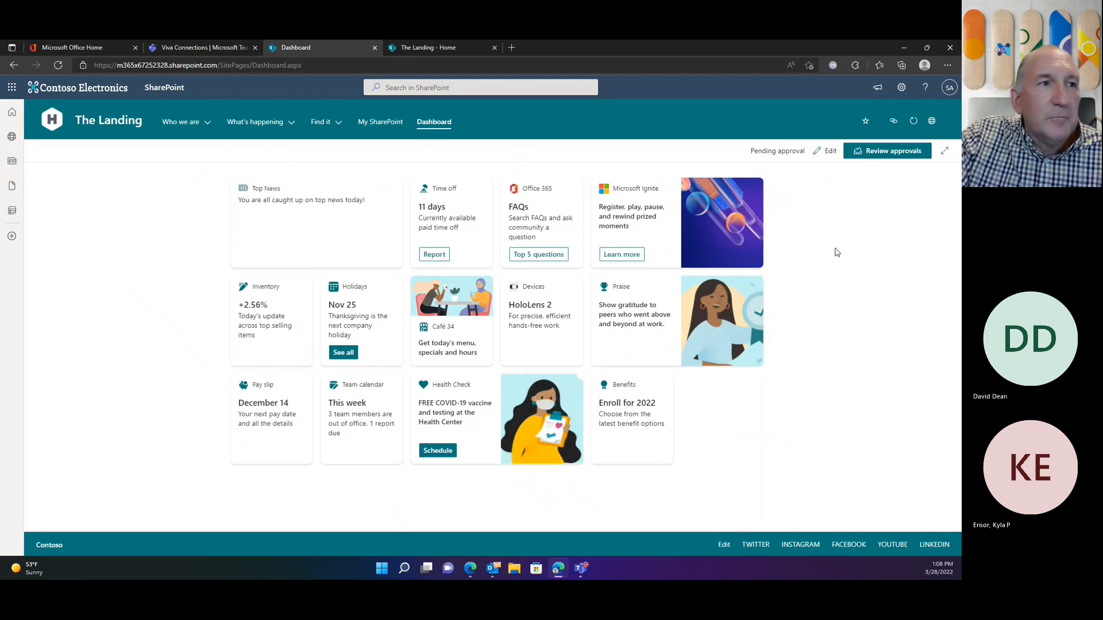
left_click(900, 152)
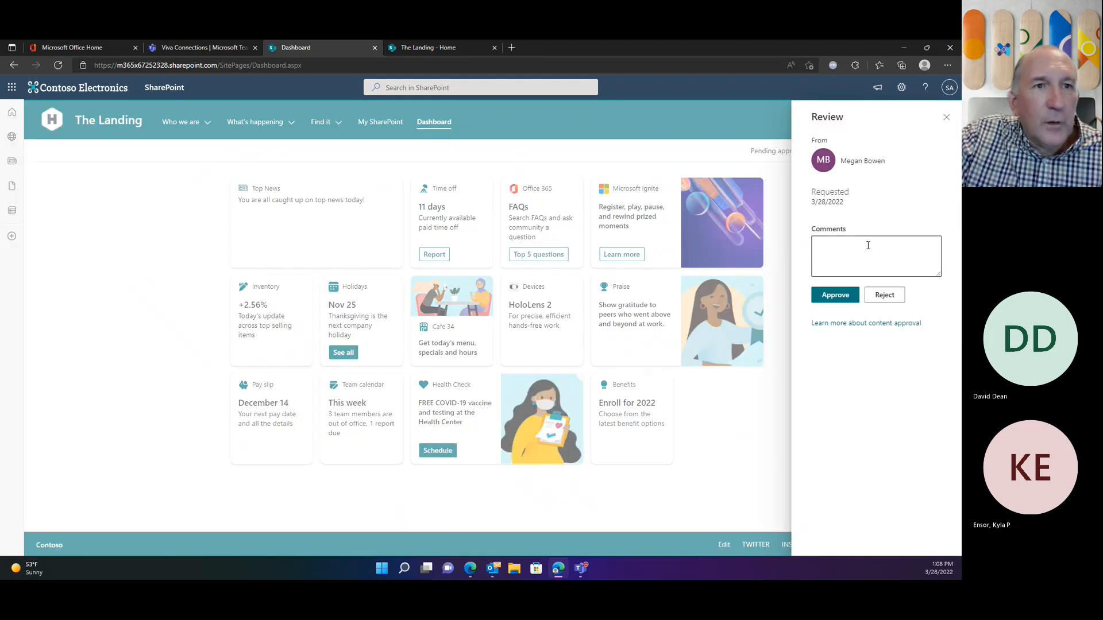
left_click(833, 296)
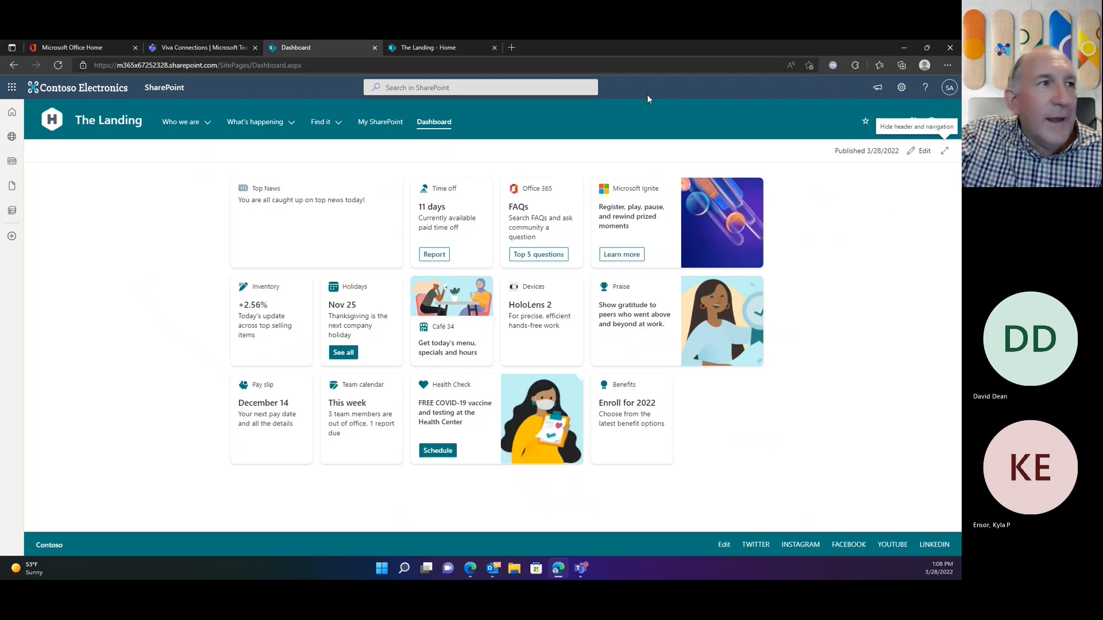
Return to The Landing home page and scroll to the Dashboard, now headed by Top News
left_click(112, 122)
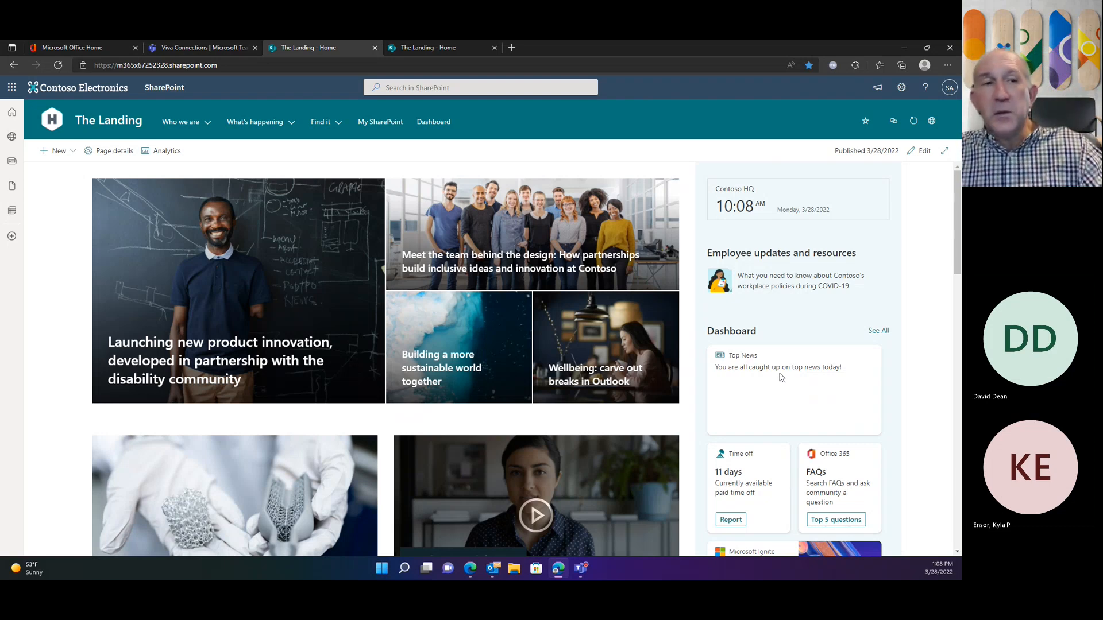
scroll(794, 395, "down", 3)
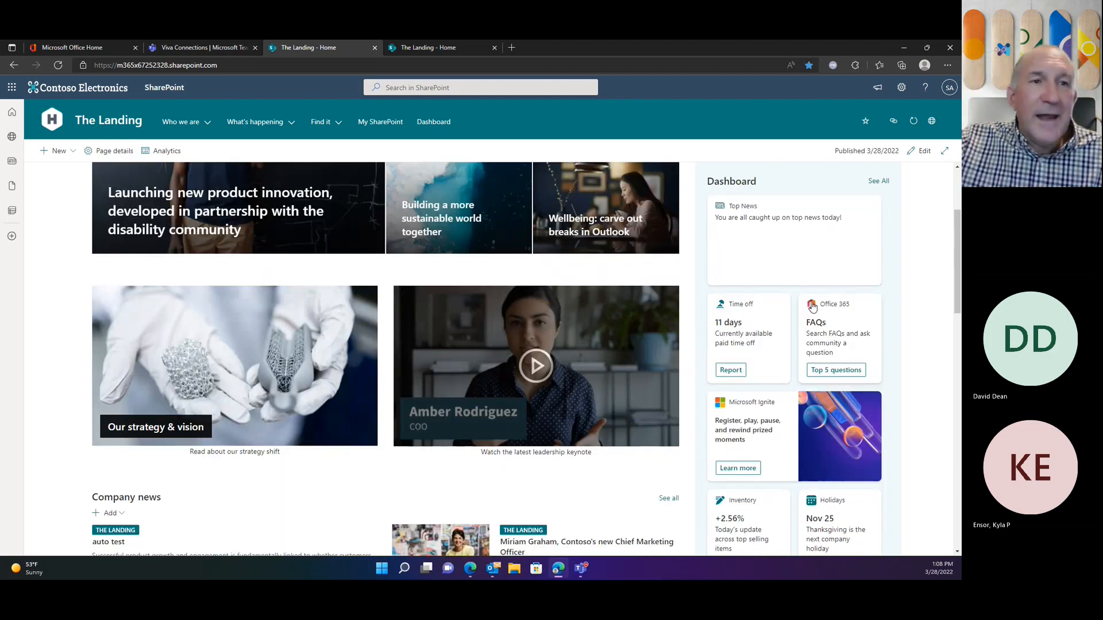
scroll(730, 262, "down", 5)
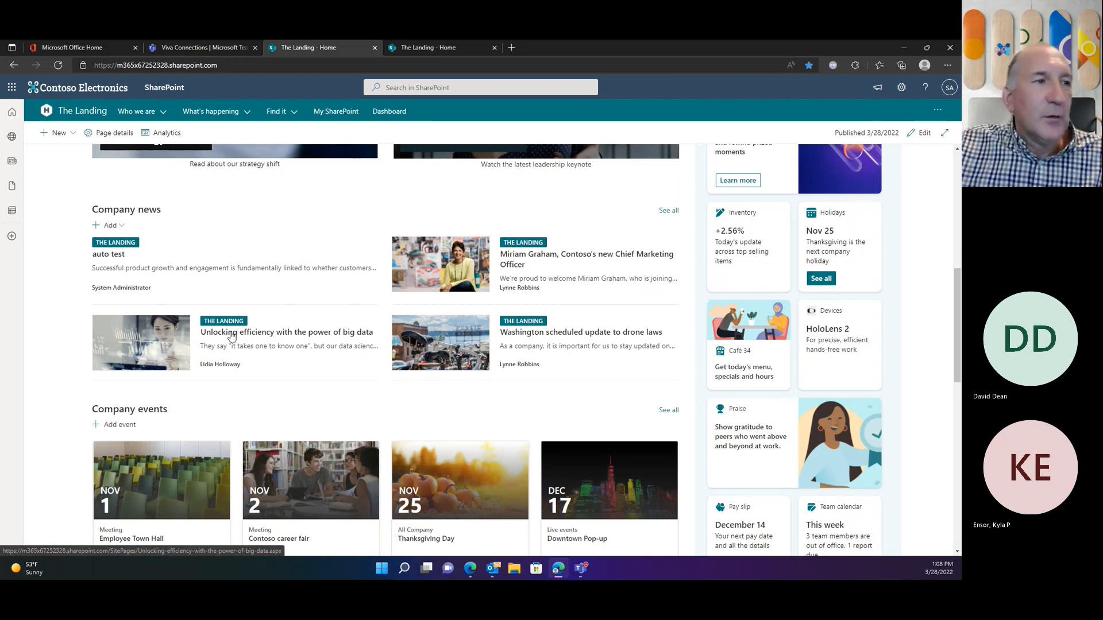
Open the 'Unlocking efficiency with the power of big data' article and view it in Immersive Reader
left_click(230, 336)
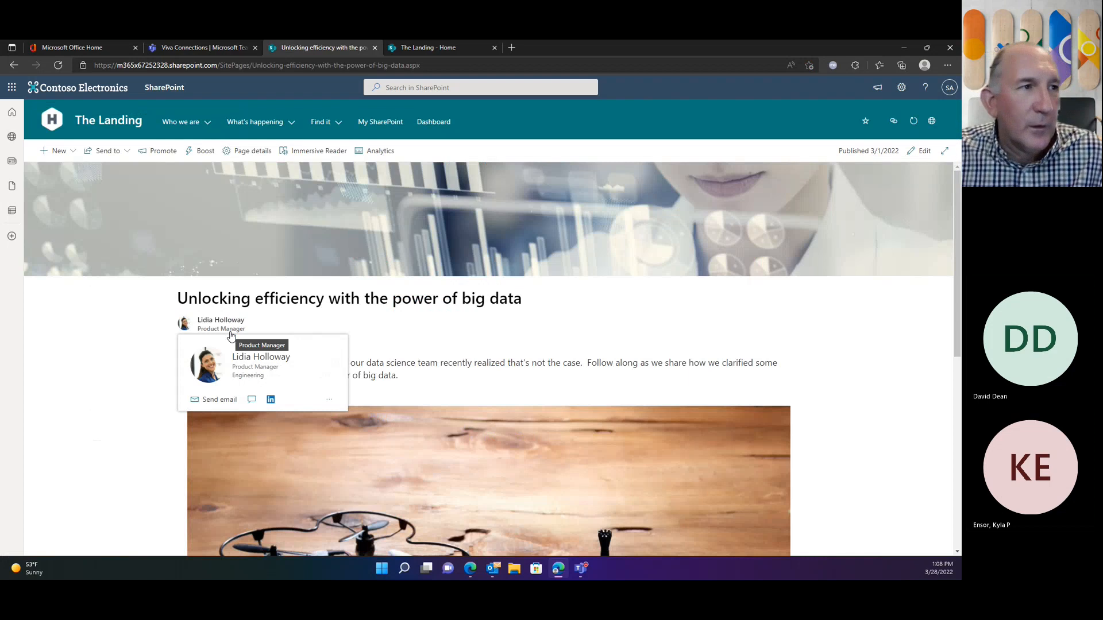
left_click(180, 122)
key("Escape")
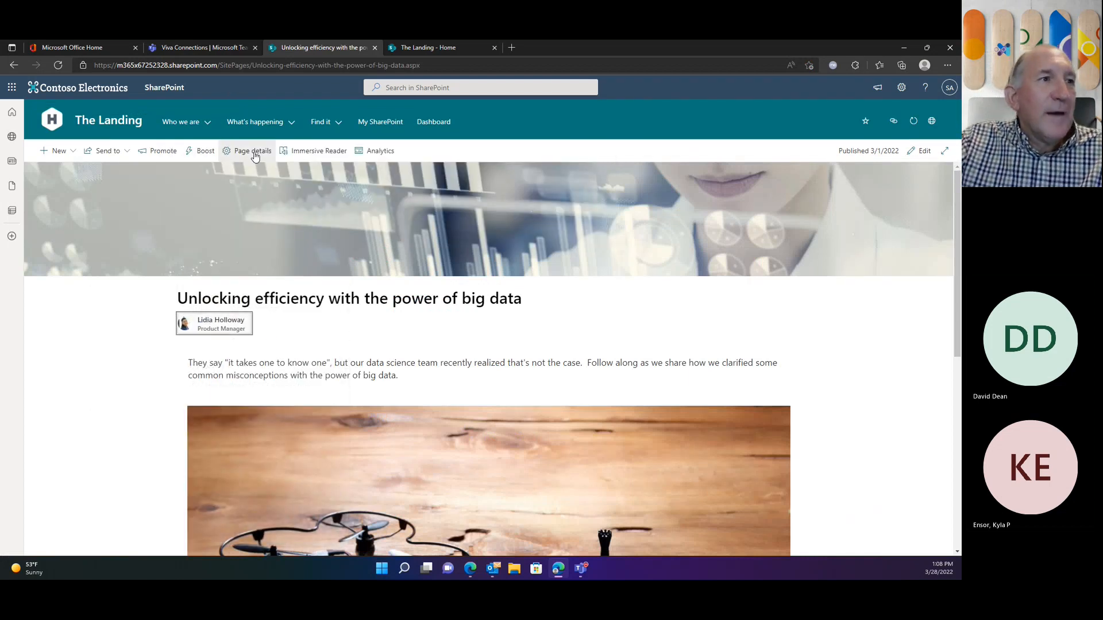
left_click(308, 154)
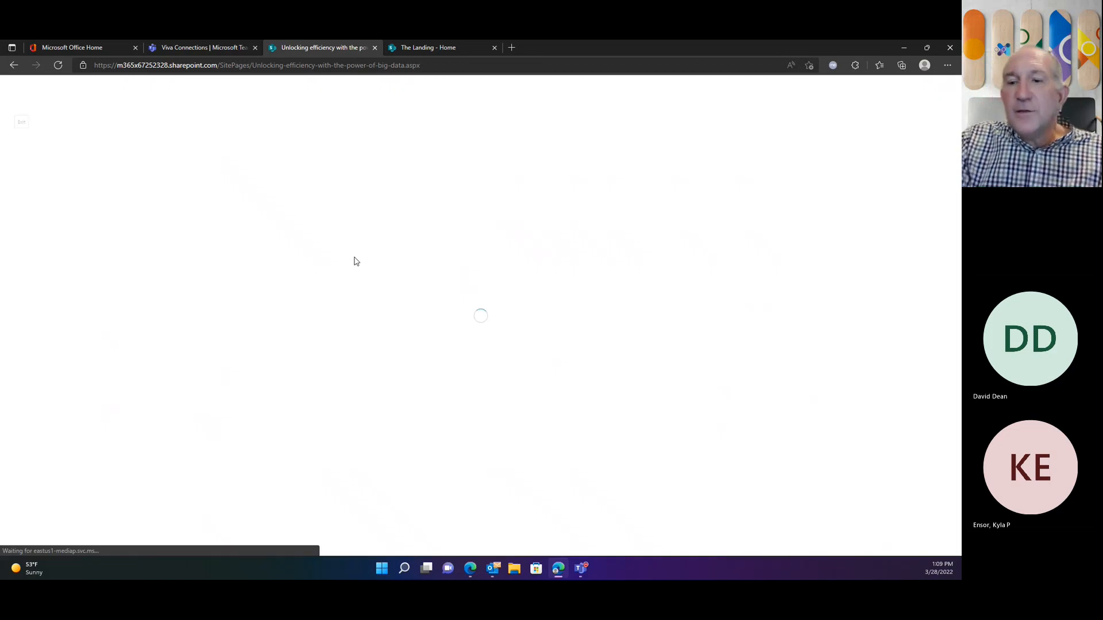
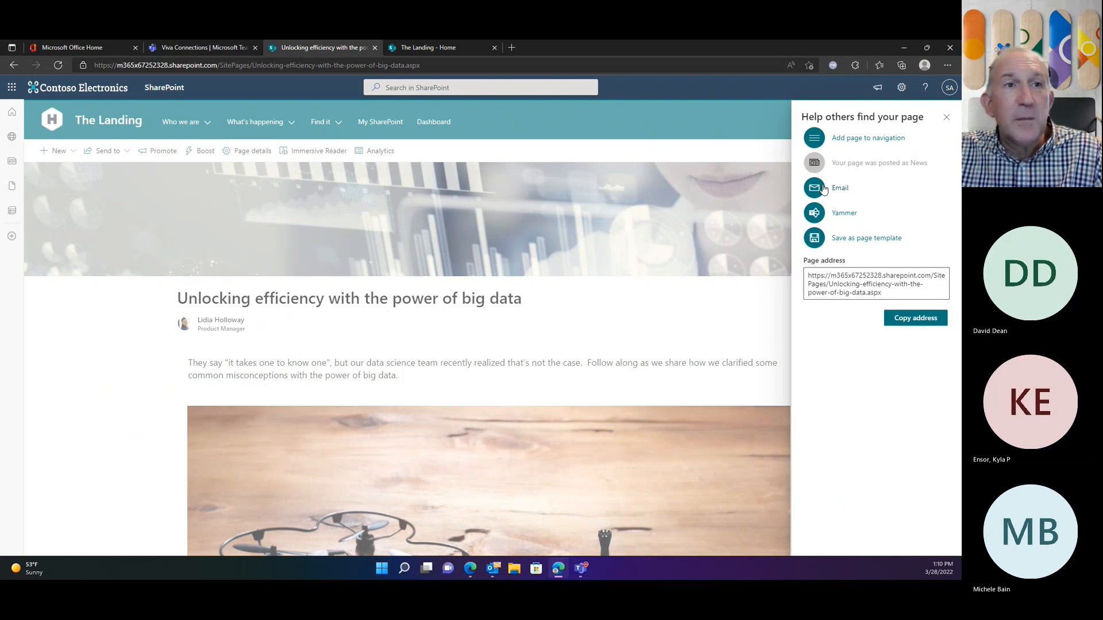
Open the 'Send this News post by email' dialog for the big data news post
left_click(815, 192)
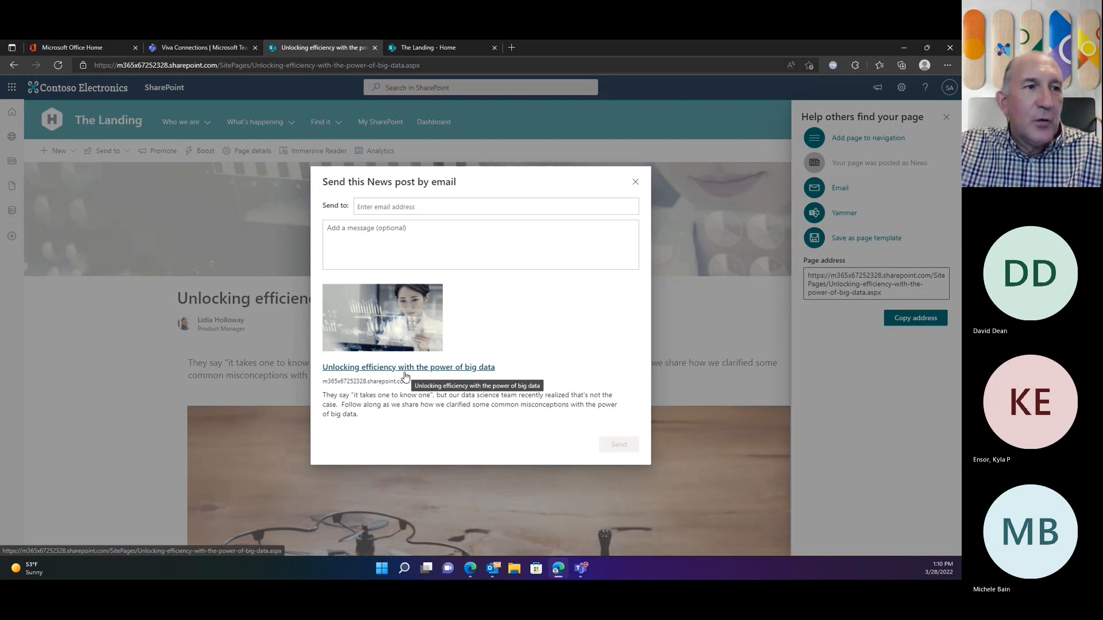
Write the message 'Check out our latest news story' and add All Employees as a recipient
left_click(404, 241)
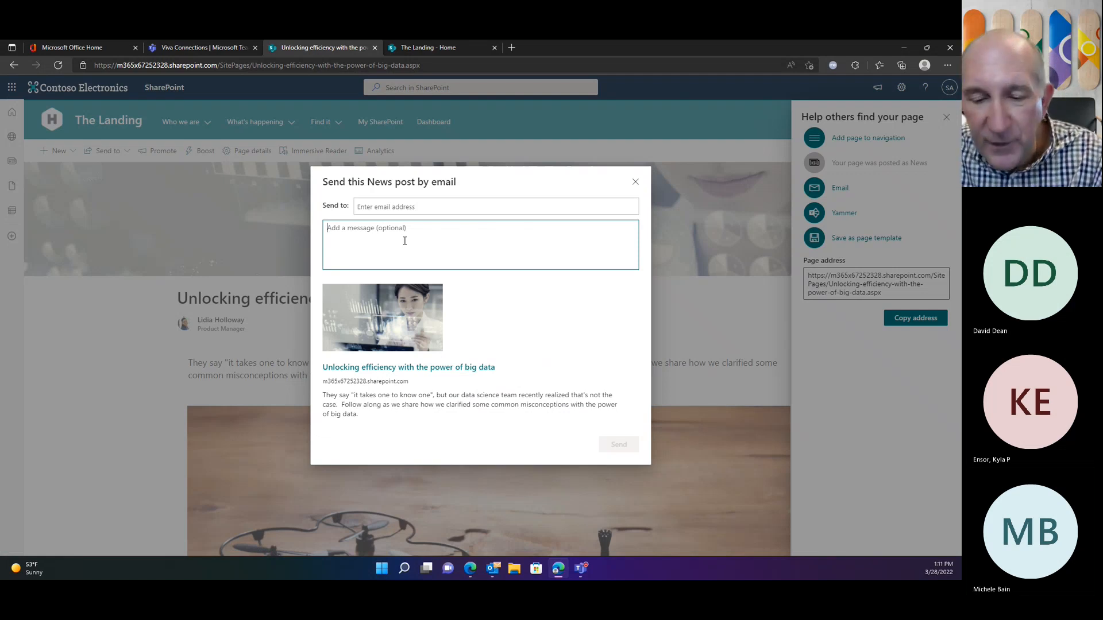
type("Chec")
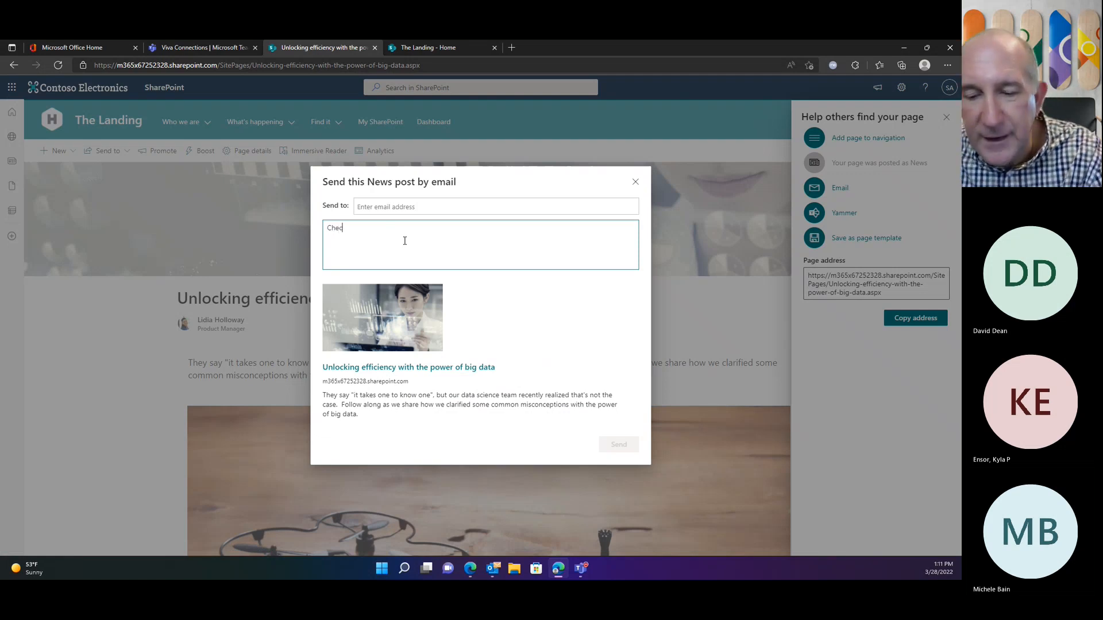
type("k out ou")
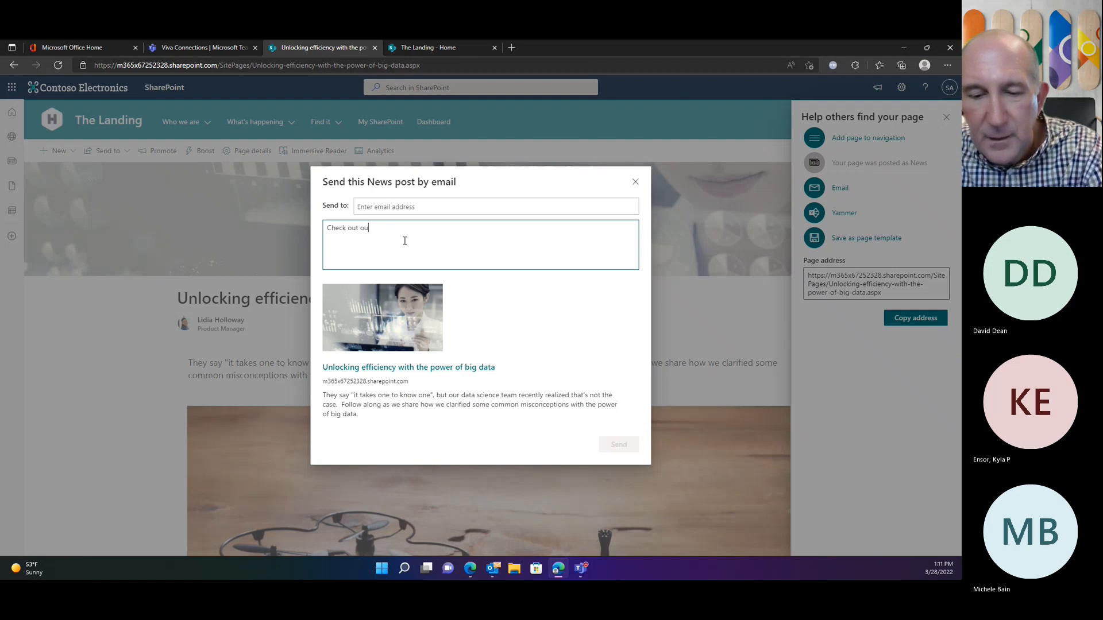
type("r latest ")
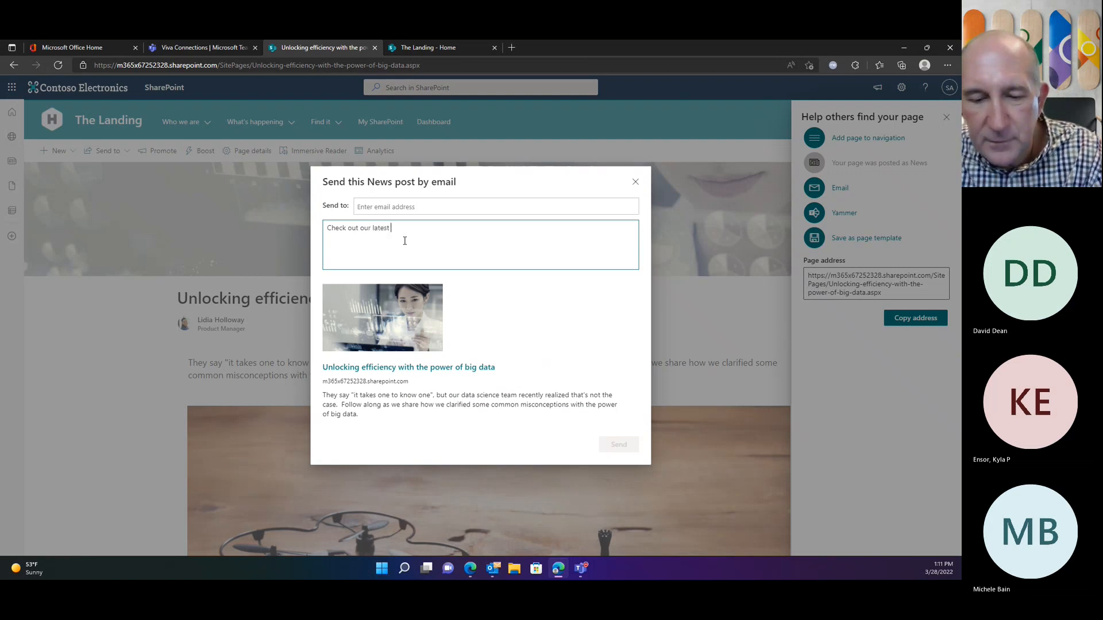
type("news story")
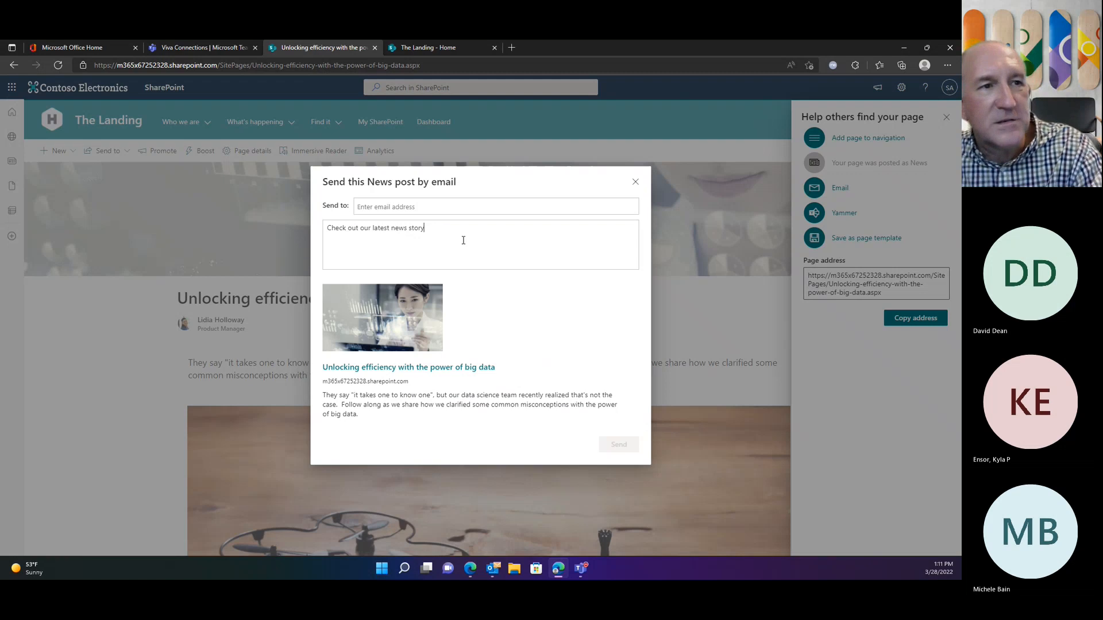
left_click(440, 209)
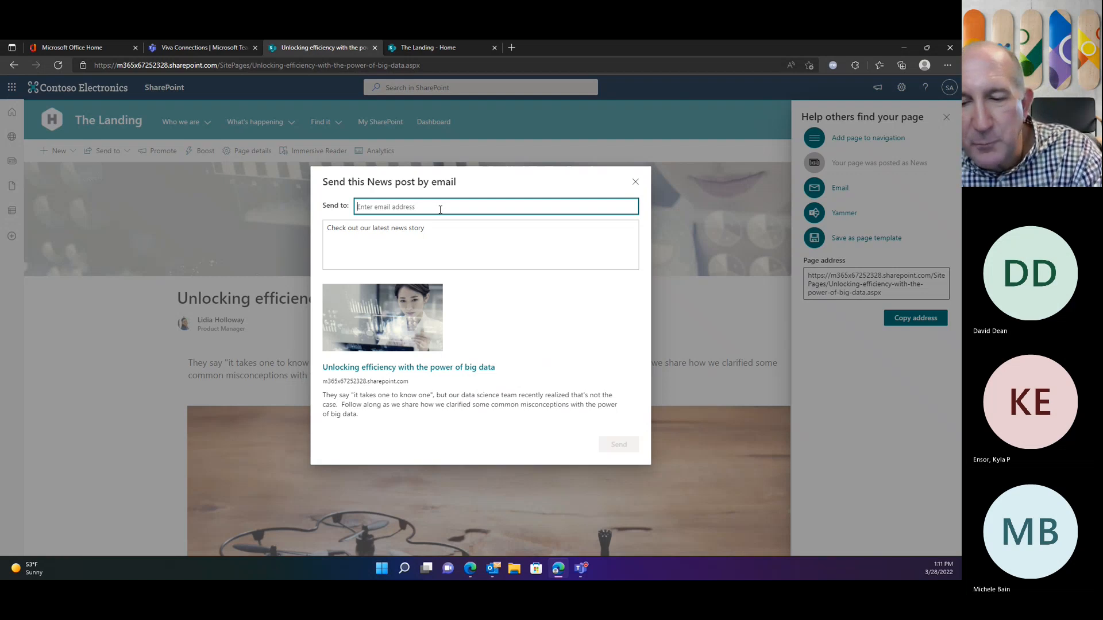
type("all")
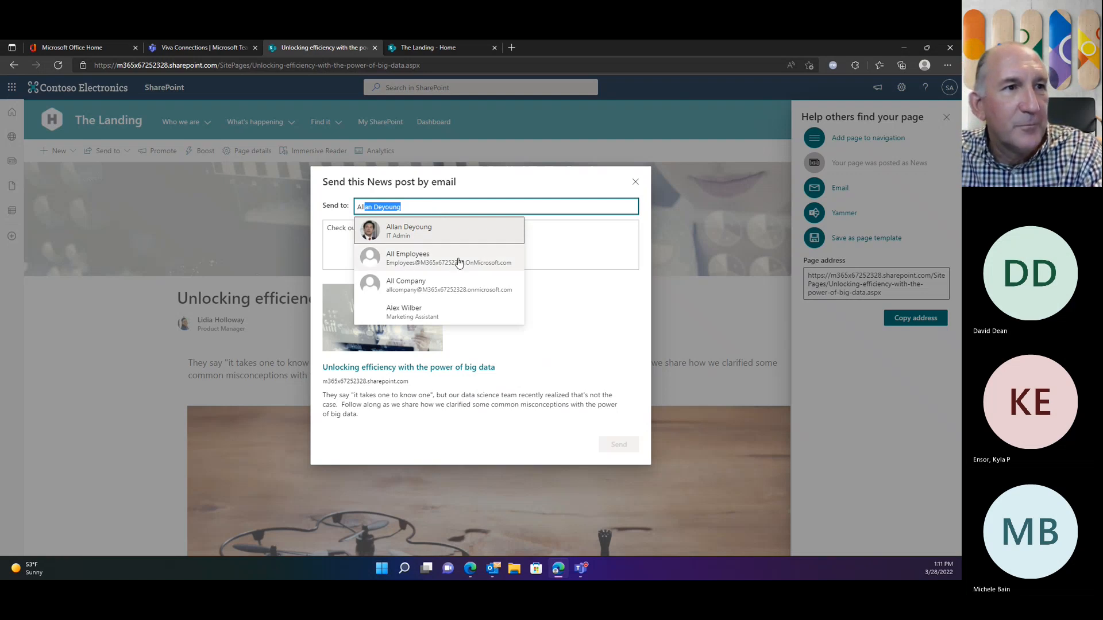
left_click(405, 261)
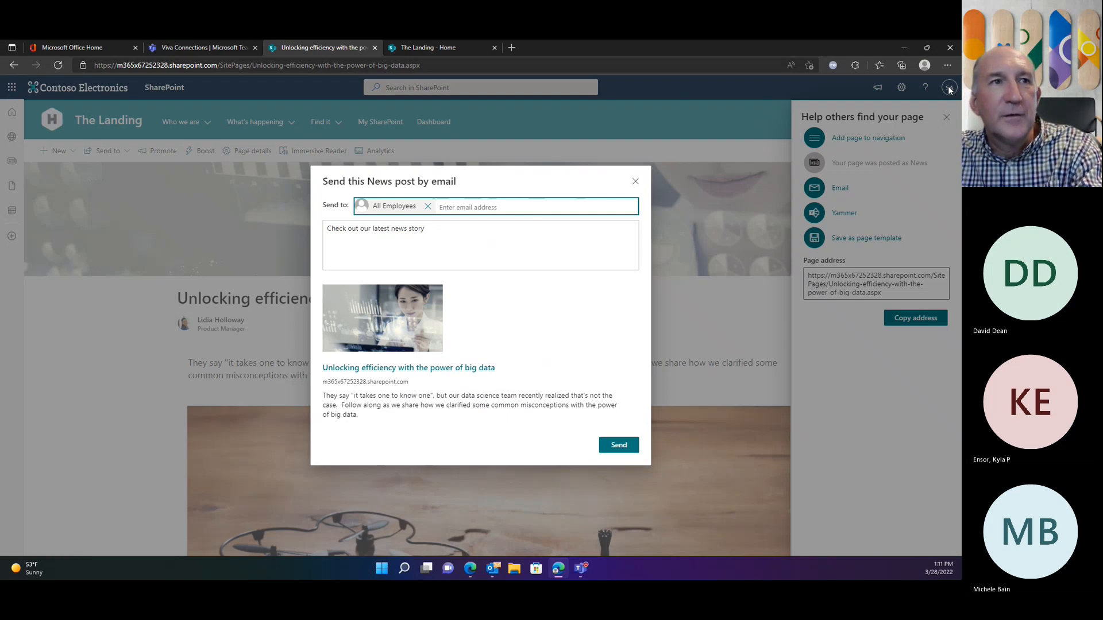
Add System Administrator as a second recipient and send the email
left_click(448, 49)
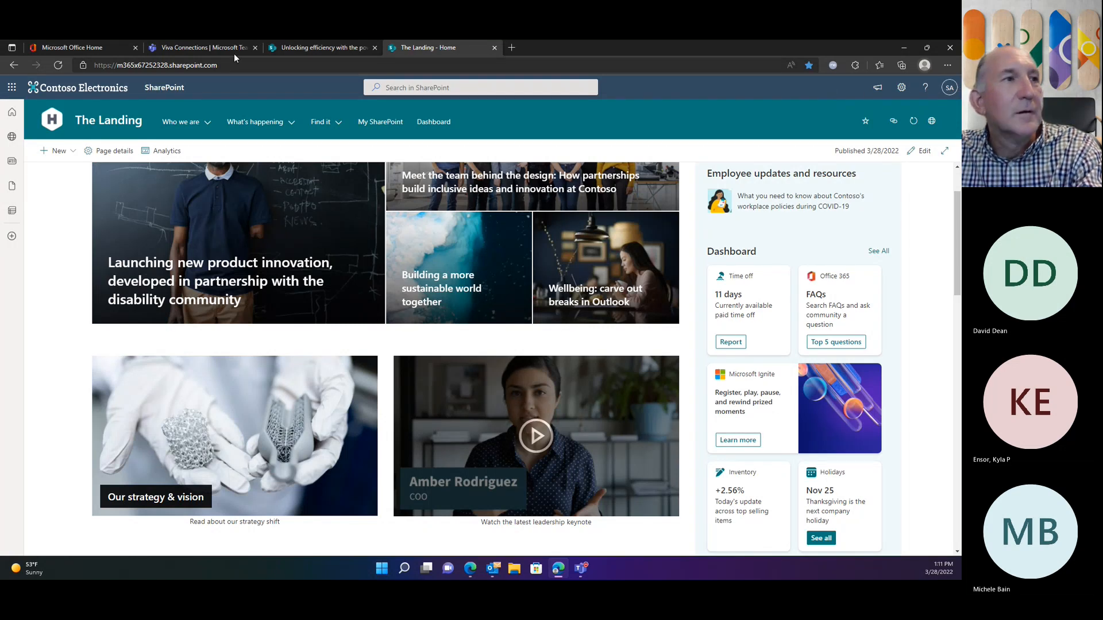
left_click(323, 48)
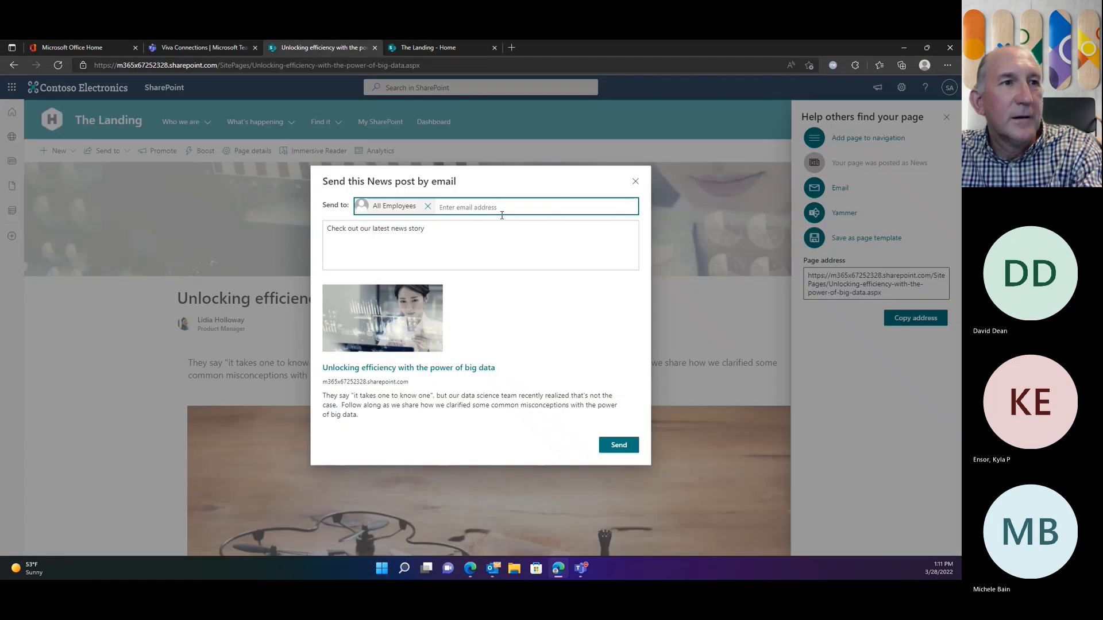
type("System Administrator")
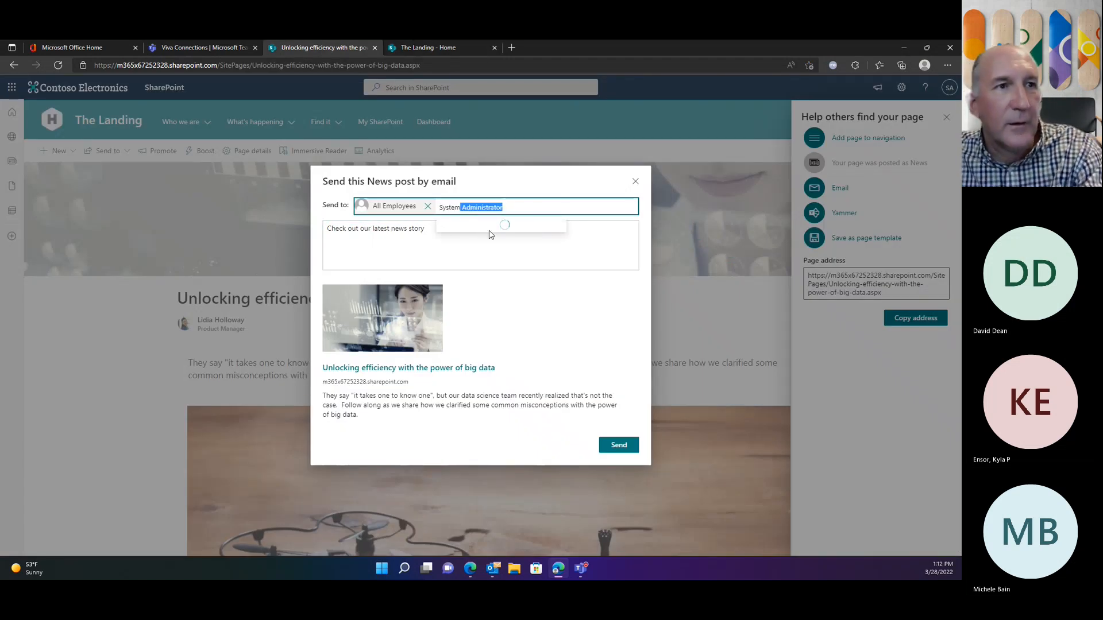
left_click(529, 208)
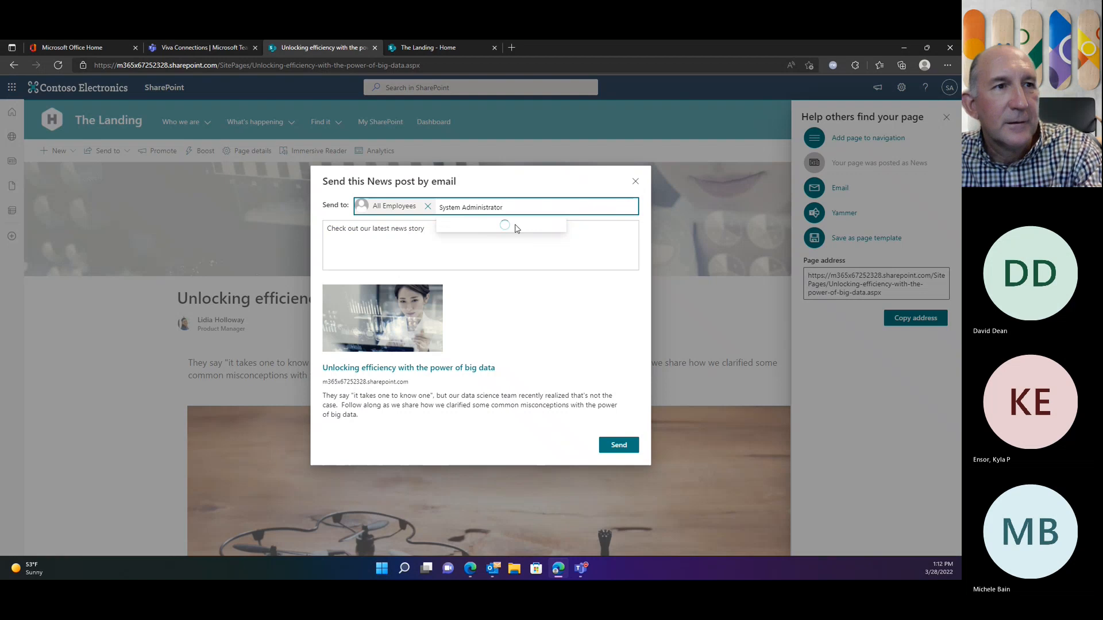
key("BackSpace")
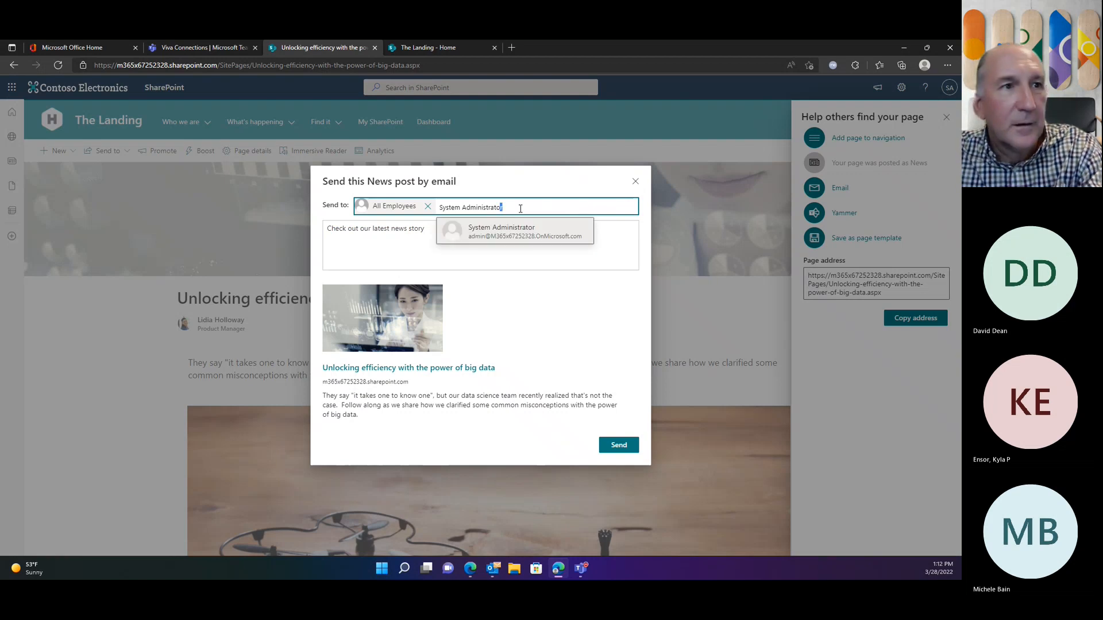
left_click(519, 237)
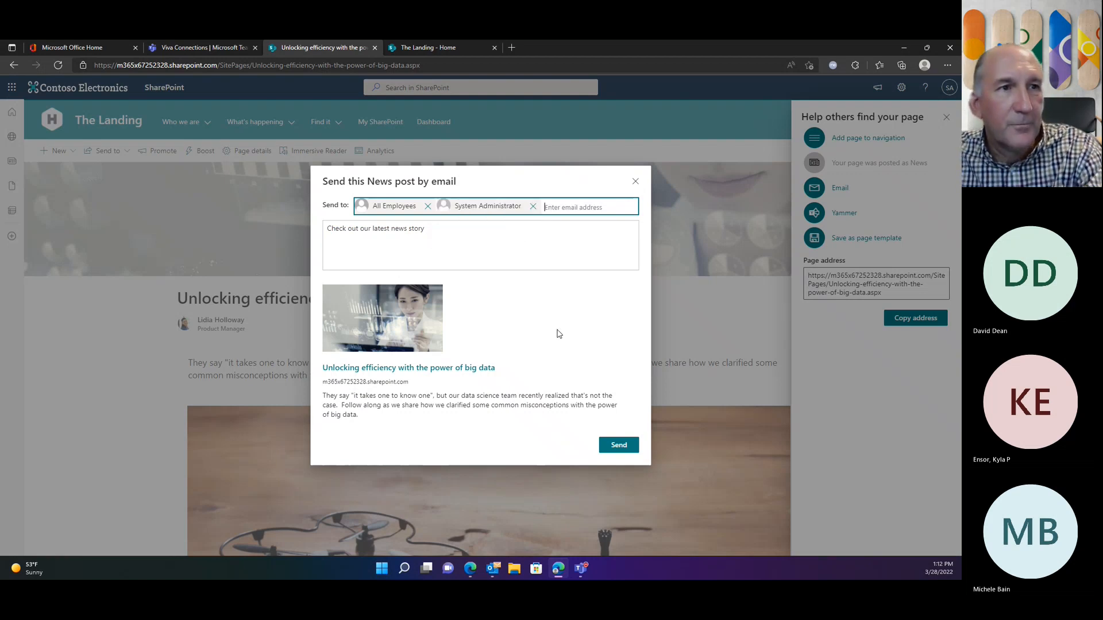
left_click(619, 451)
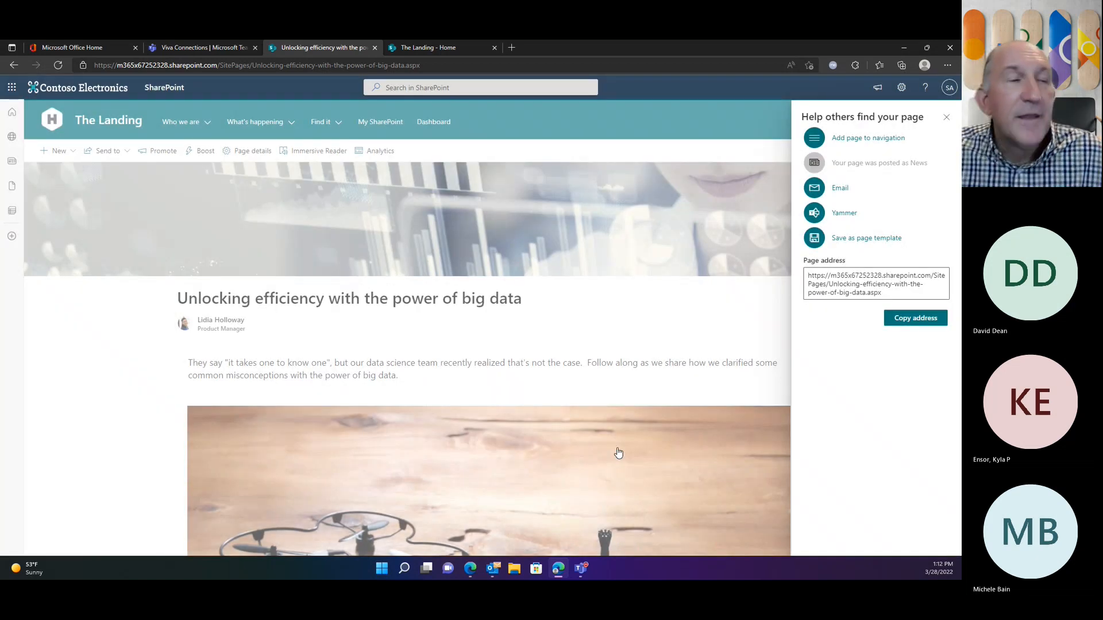
Write a Yammer post reading 'See the latest news let us know what you think', fixing the 'lates' typo
left_click(846, 219)
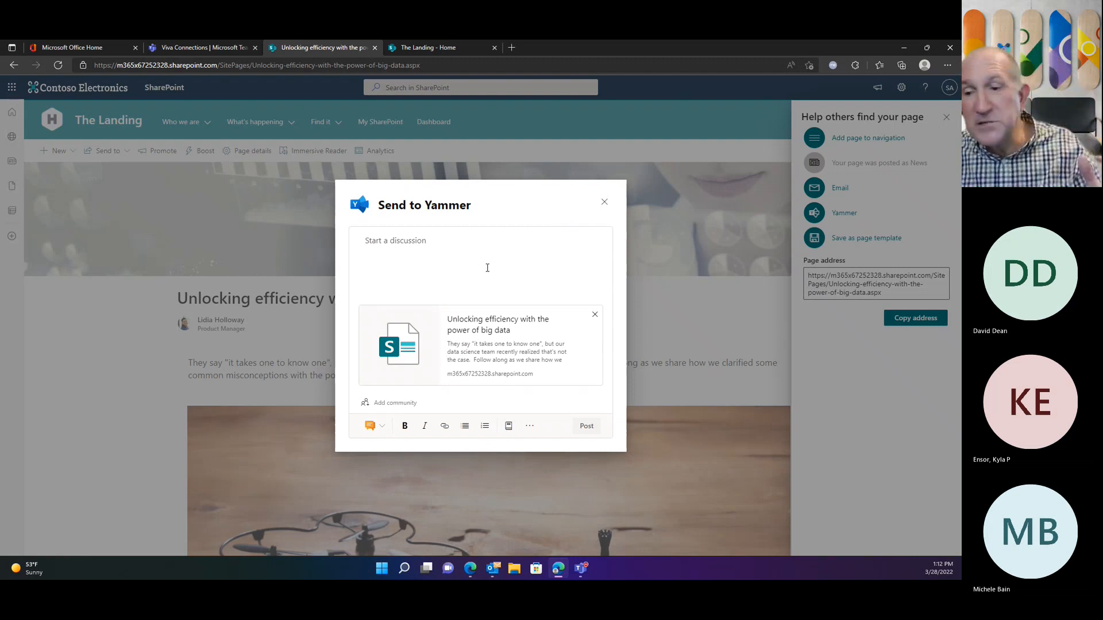
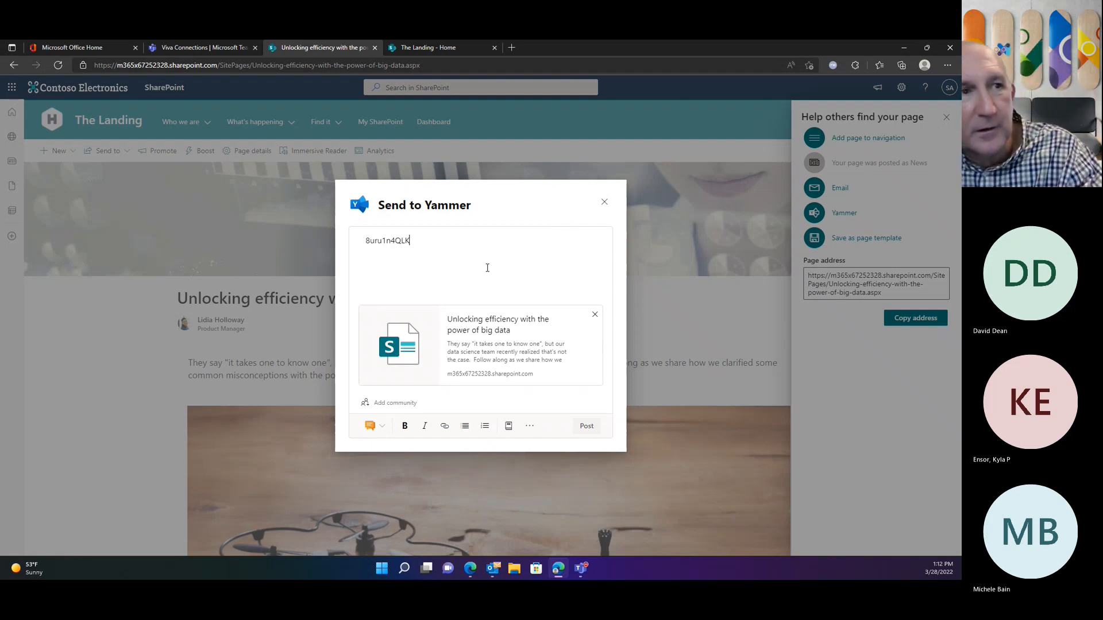
mouse_move(353, 241)
left_mouse_down()
mouse_move(420, 225)
mouse_move(416, 241)
mouse_move(339, 242)
left_mouse_up()
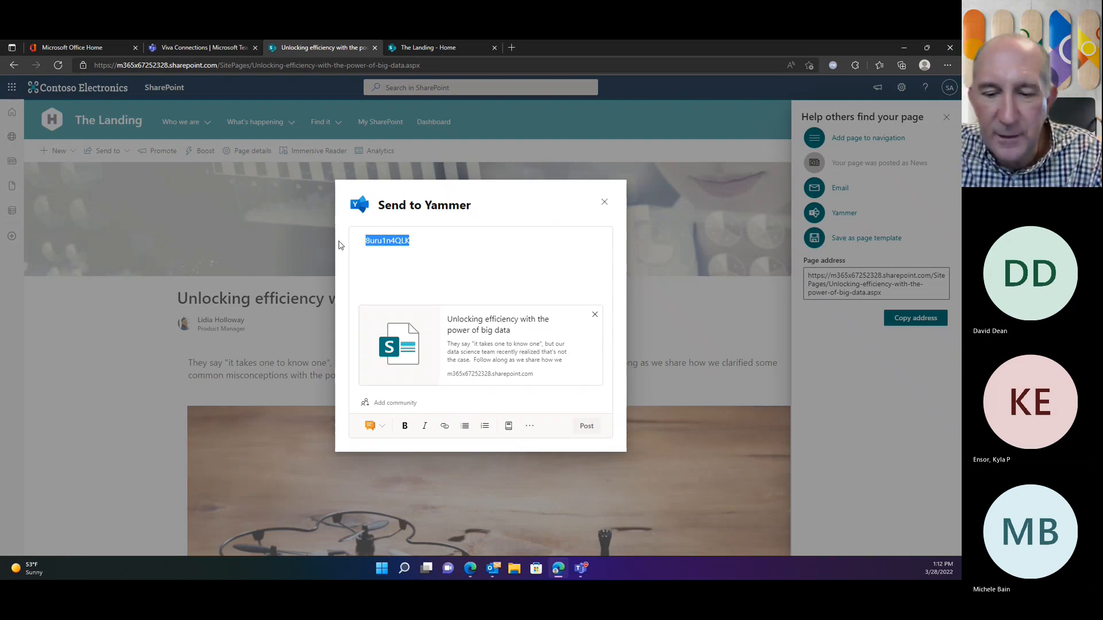
type("See the p")
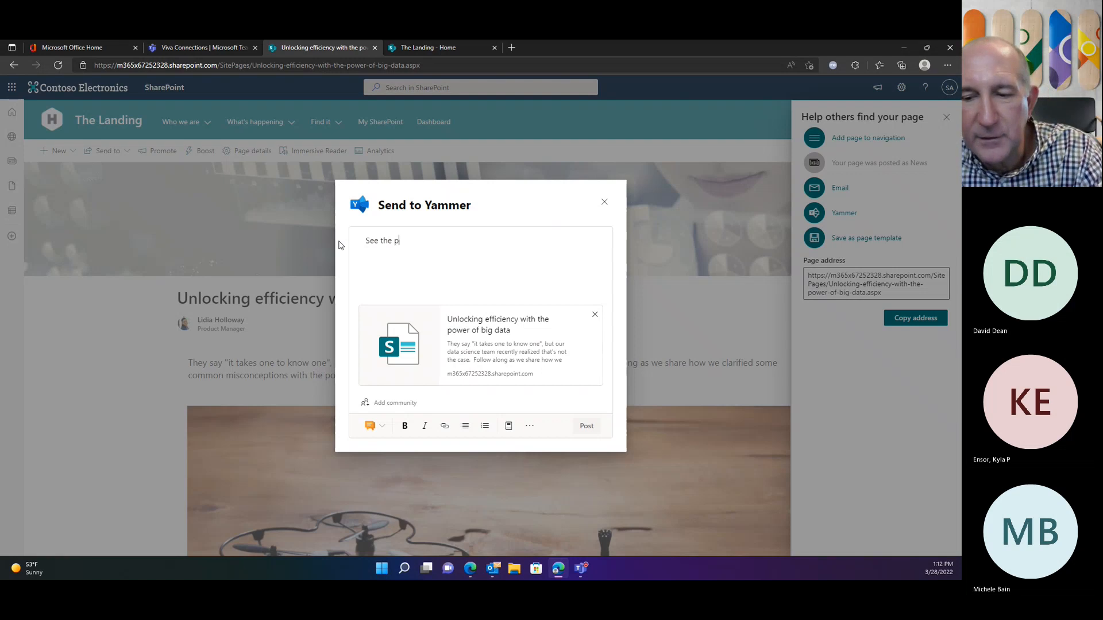
key("BackSpace")
type("lates news ")
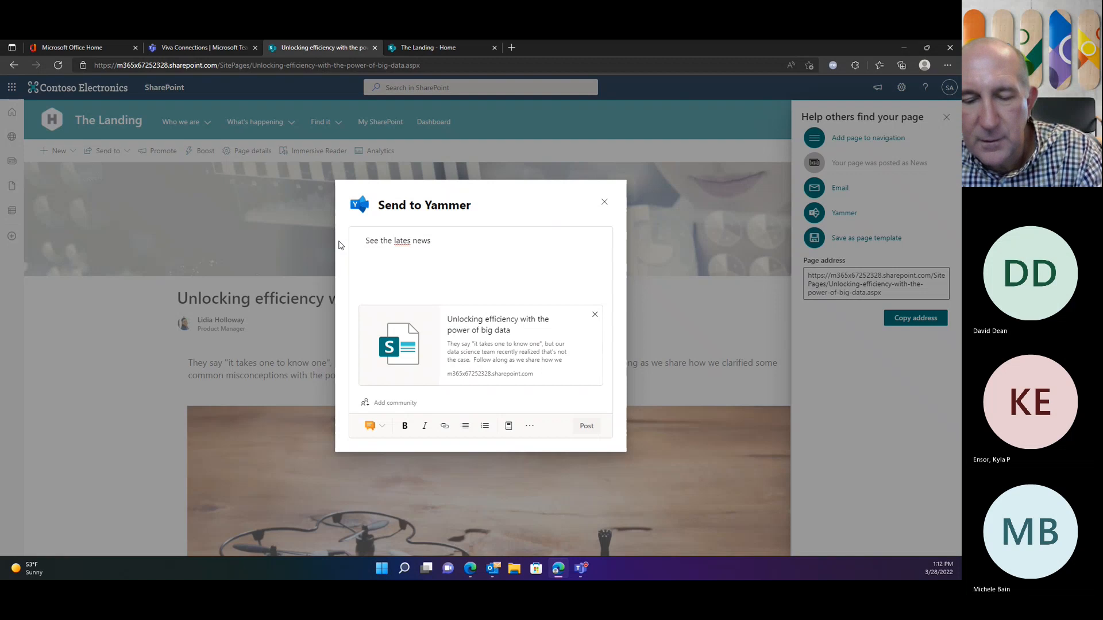
type("let us know what you think")
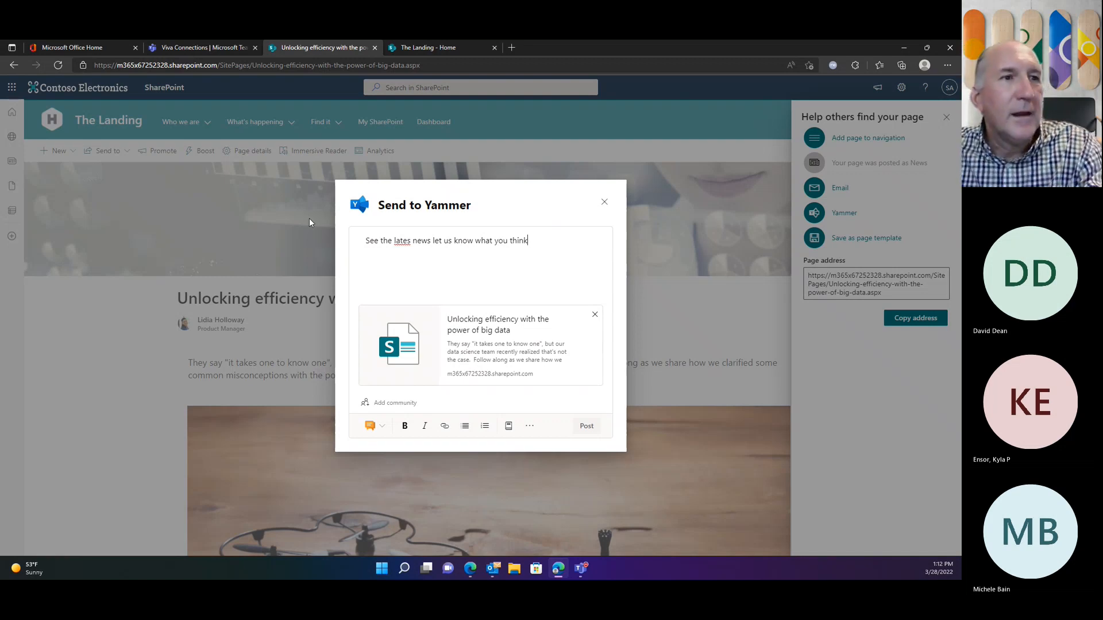
right_click(408, 240)
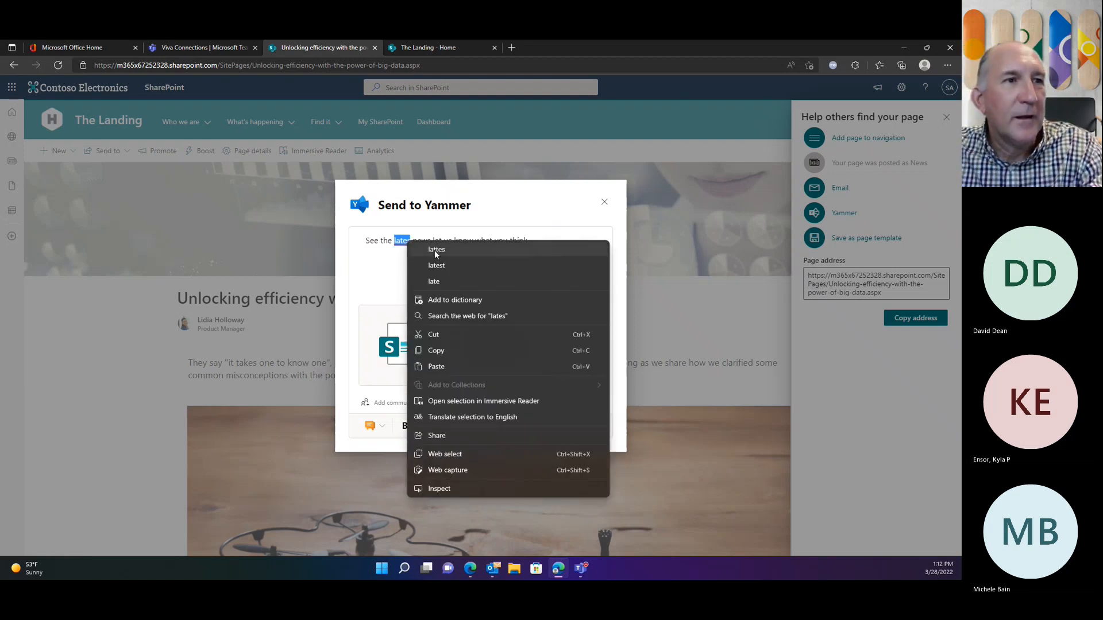
left_click(434, 250)
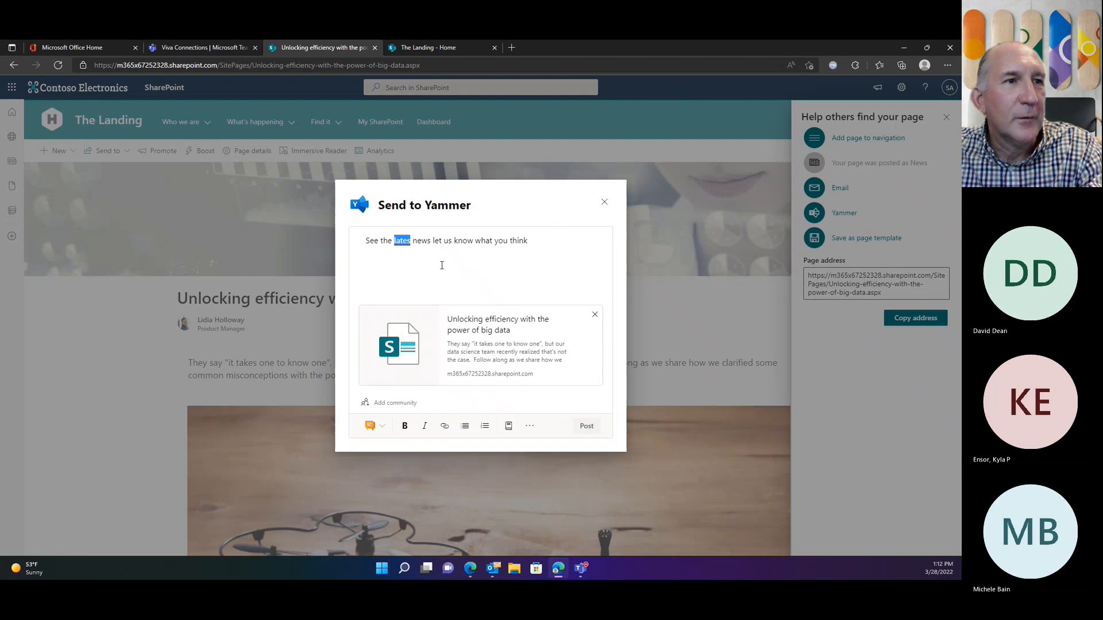
Post it to the All Company community
left_click(381, 427)
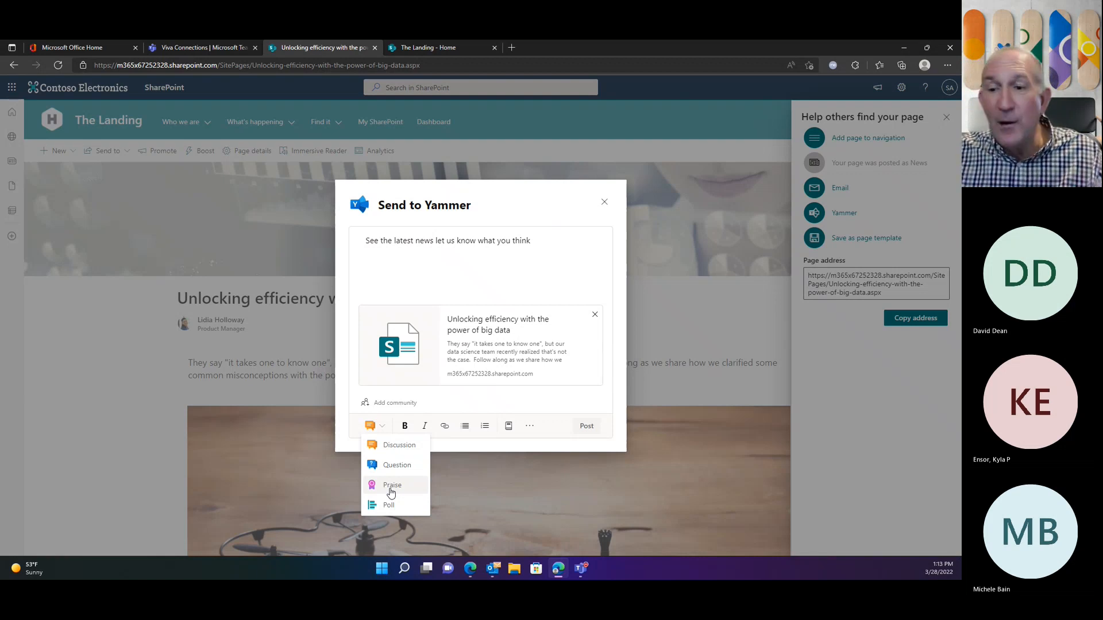
left_click(532, 279)
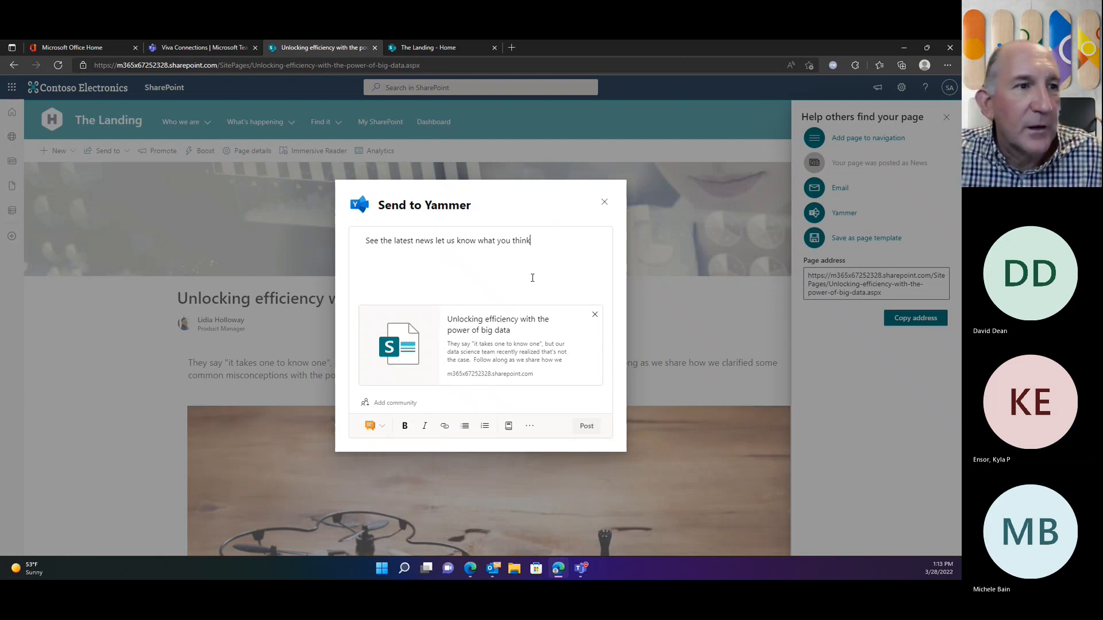
left_click(421, 407)
left_click_drag(519, 308, 517, 371)
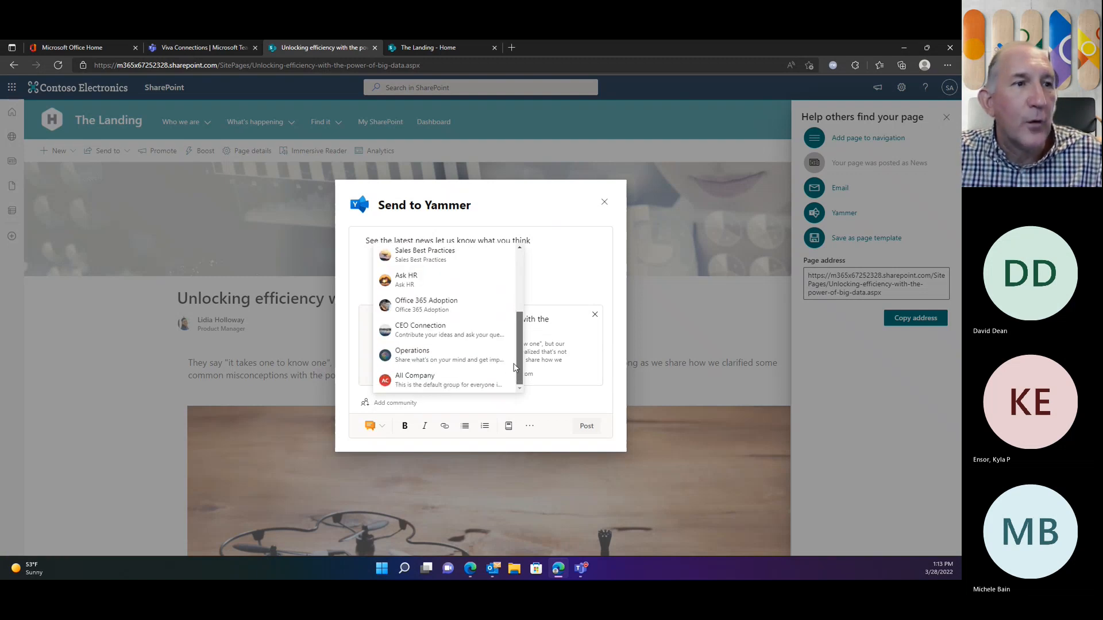
left_click(426, 382)
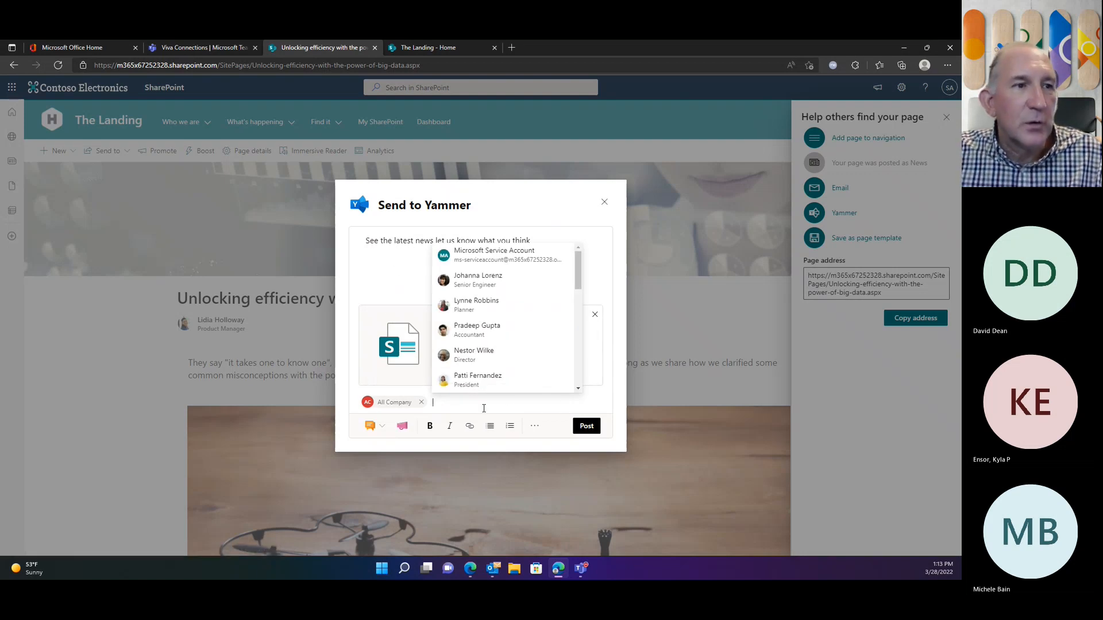
left_click(585, 427)
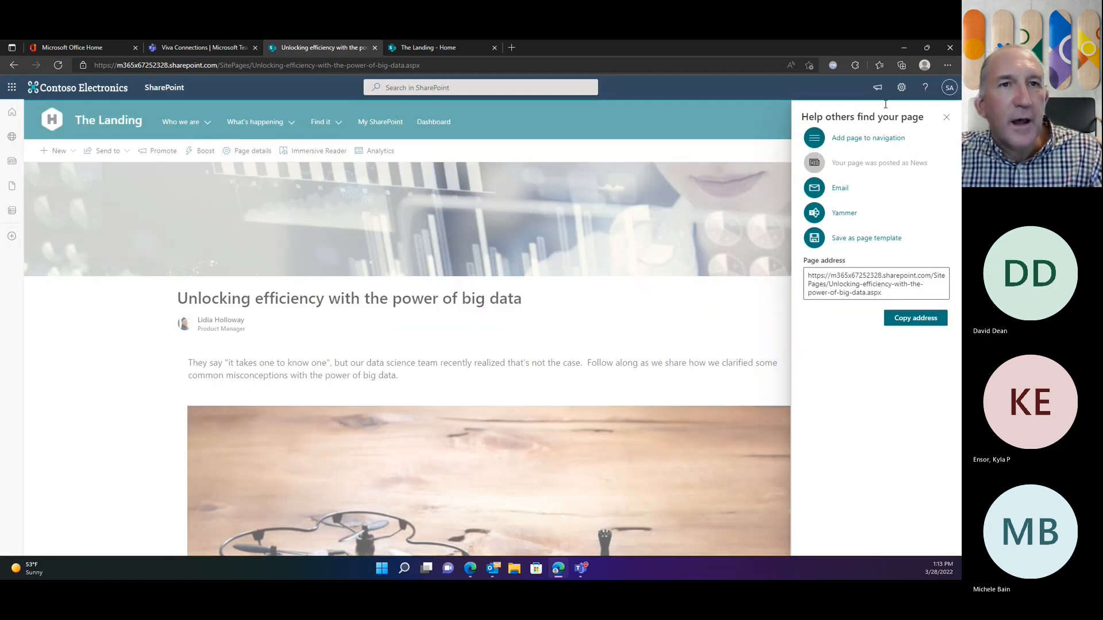
Close the sharing panel and open Outlook and Yammer in new tabs from the app launcher
left_click(947, 119)
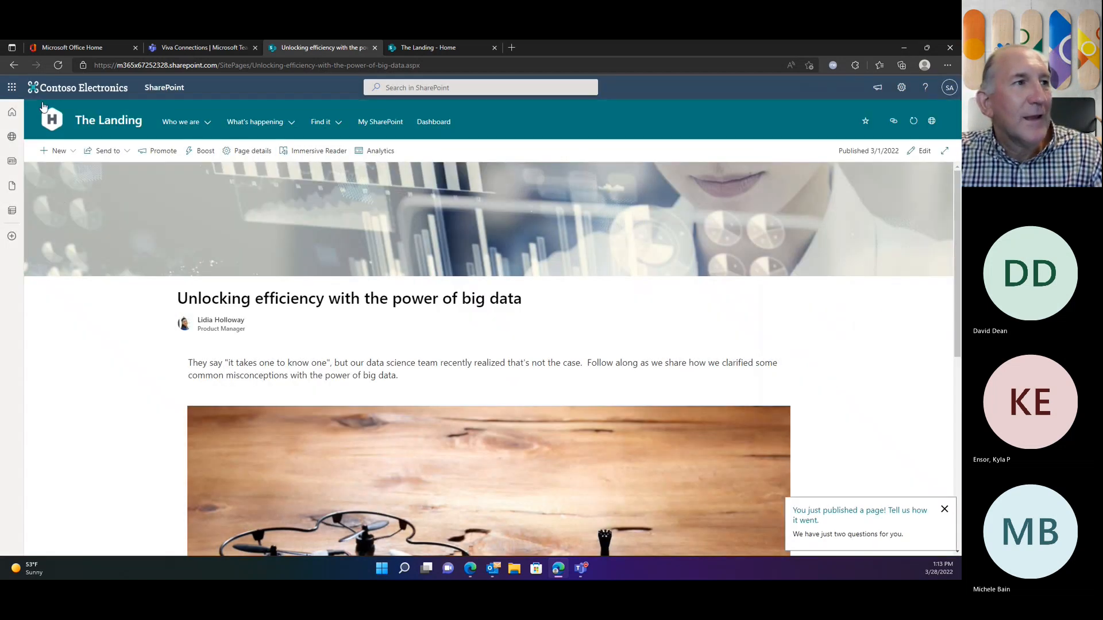
left_click(13, 87)
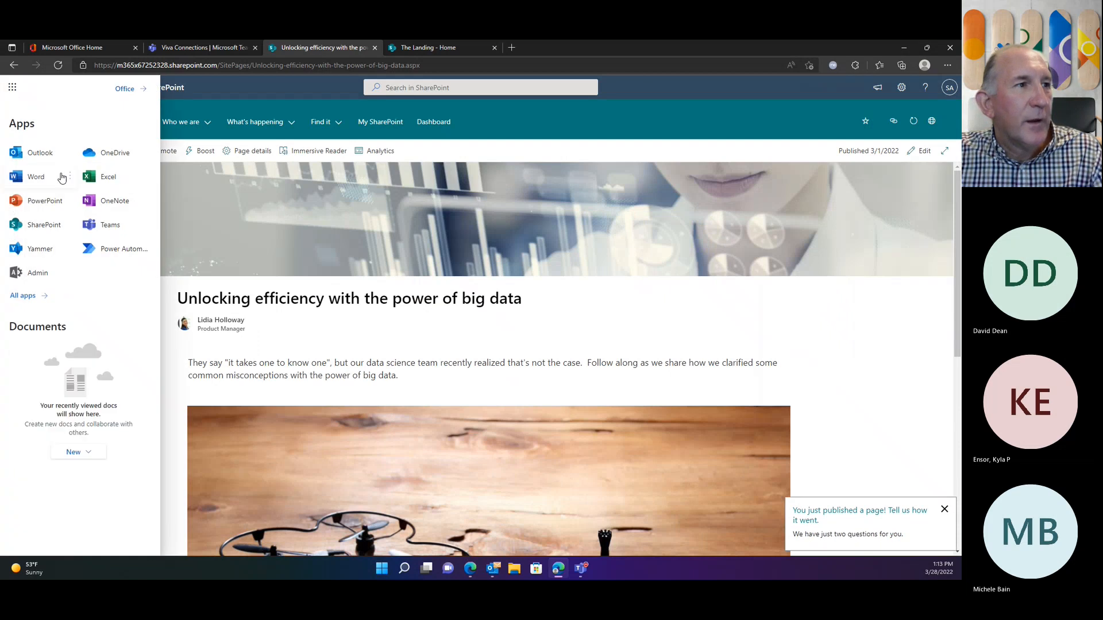
right_click(24, 161)
left_click(96, 174)
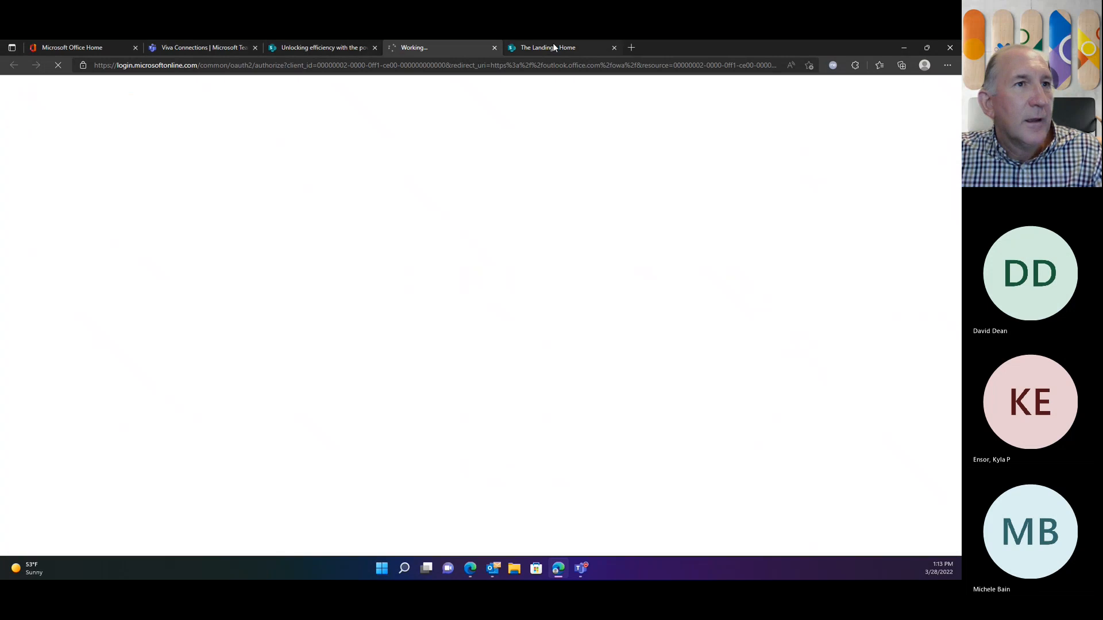
left_click(329, 48)
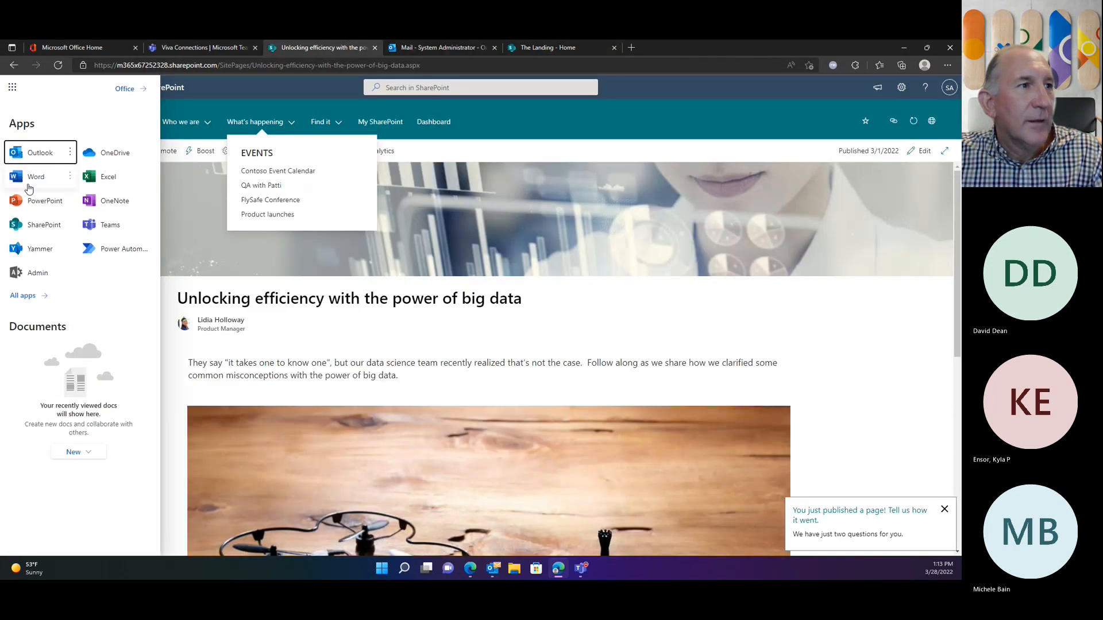
left_click(70, 248)
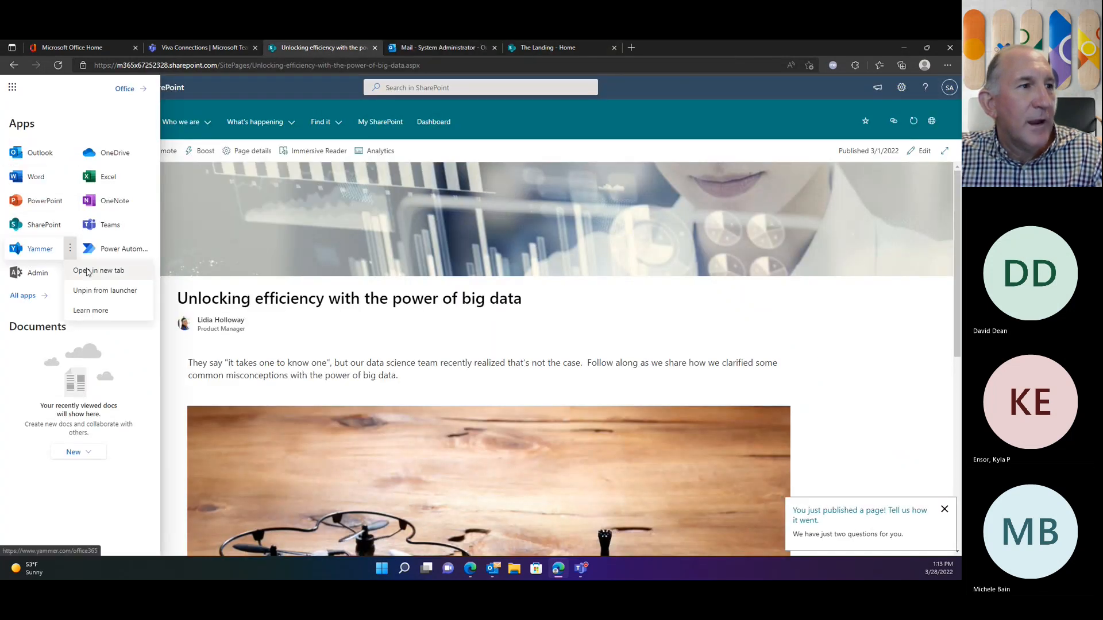
left_click(97, 270)
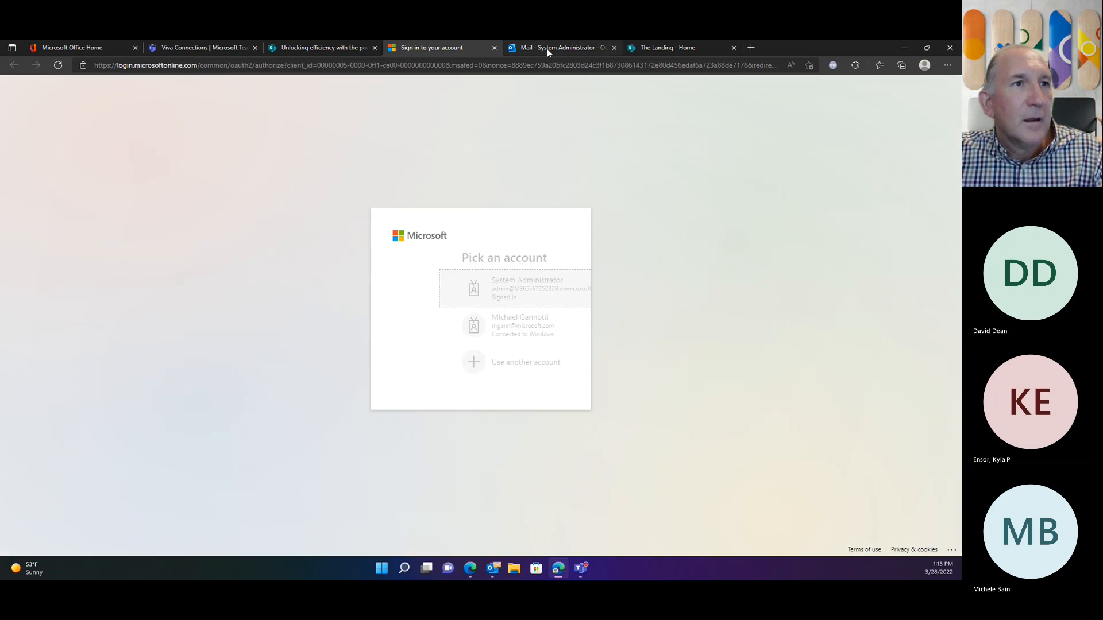
Read the failed-delivery notice for the shared article in Outlook, then sign in to Yammer as administrator
left_click(556, 48)
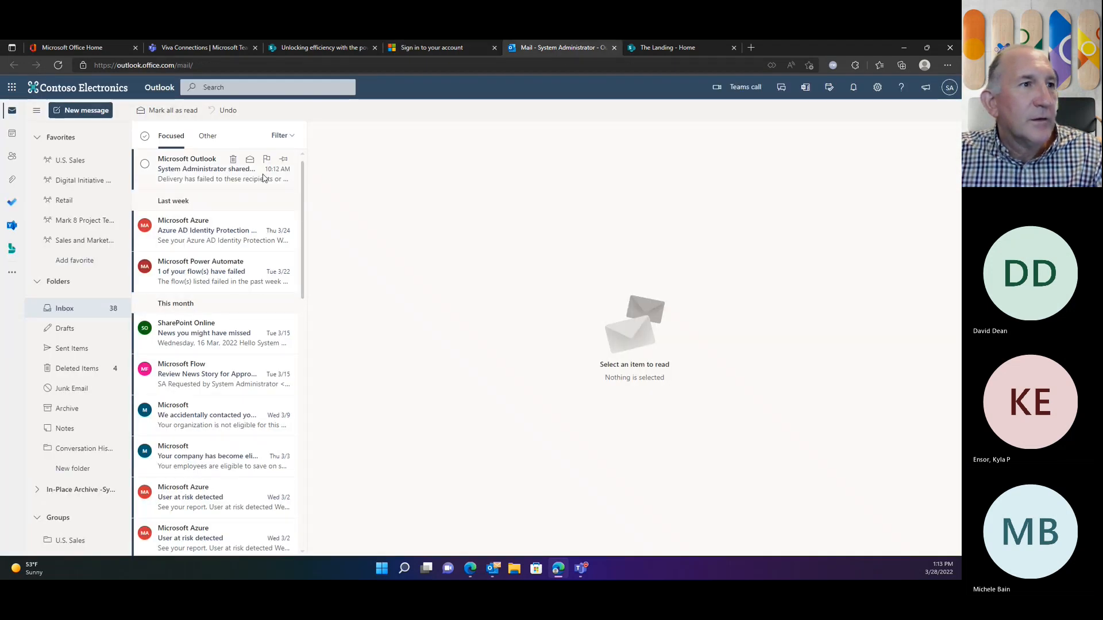
left_click(176, 169)
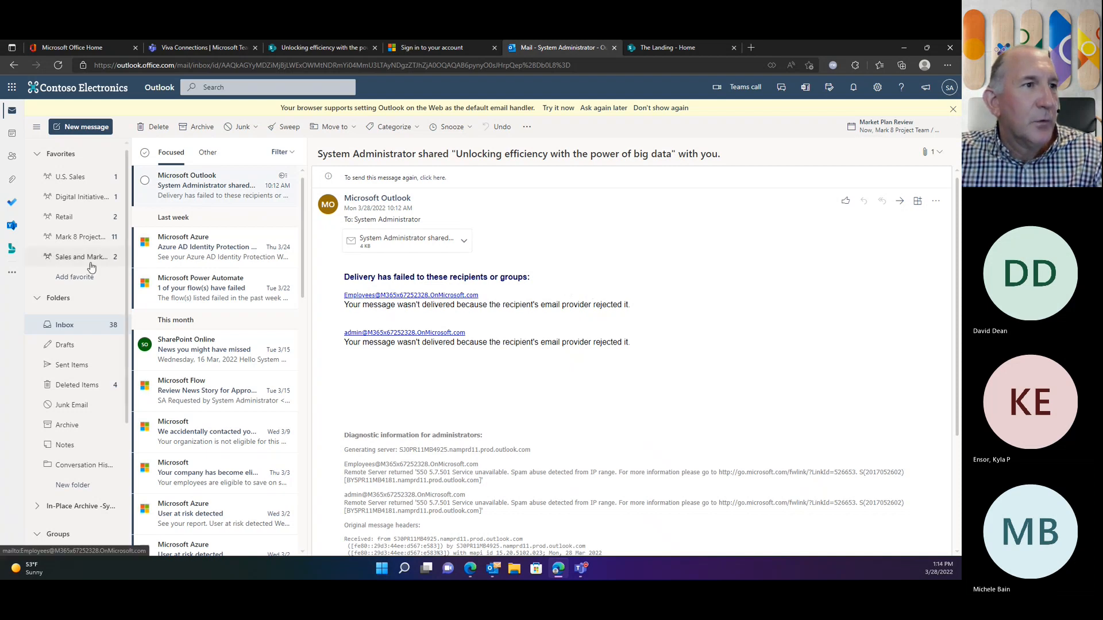
left_click(214, 244)
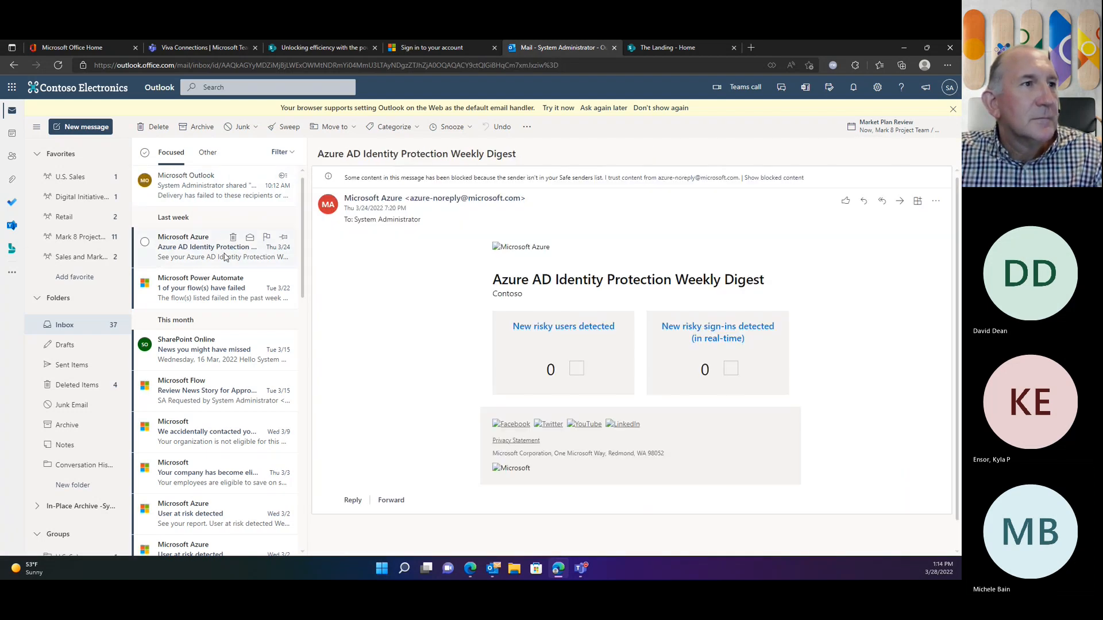
left_click(214, 192)
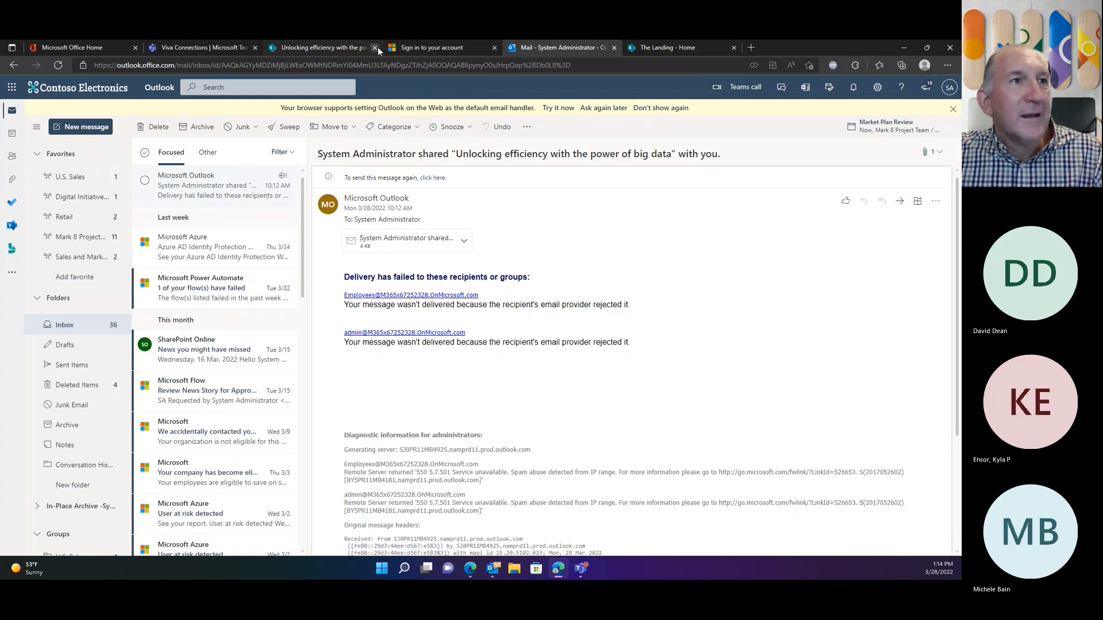
left_click(449, 47)
left_click(451, 290)
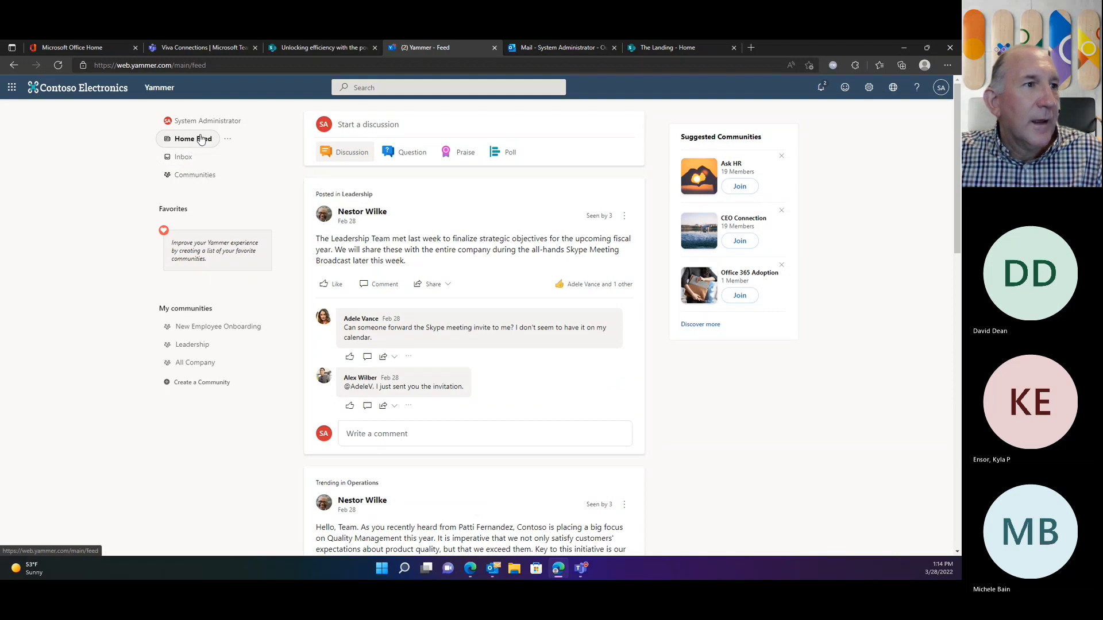
Open Yammer's All Company community and find the post sharing the big data article
left_click(193, 363)
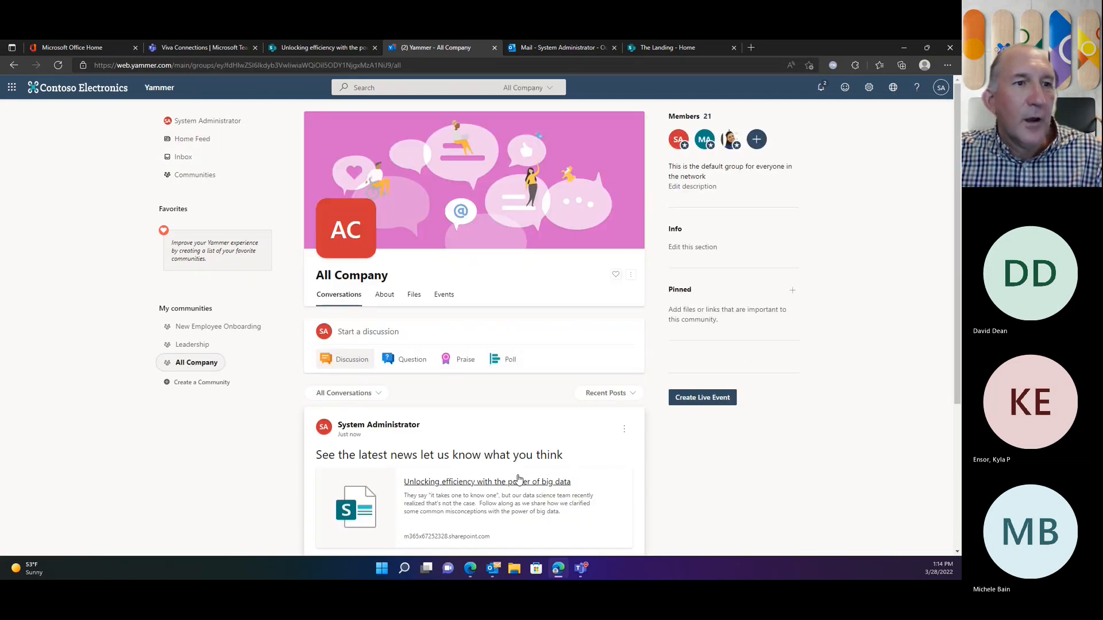
scroll(519, 479, "down", 2)
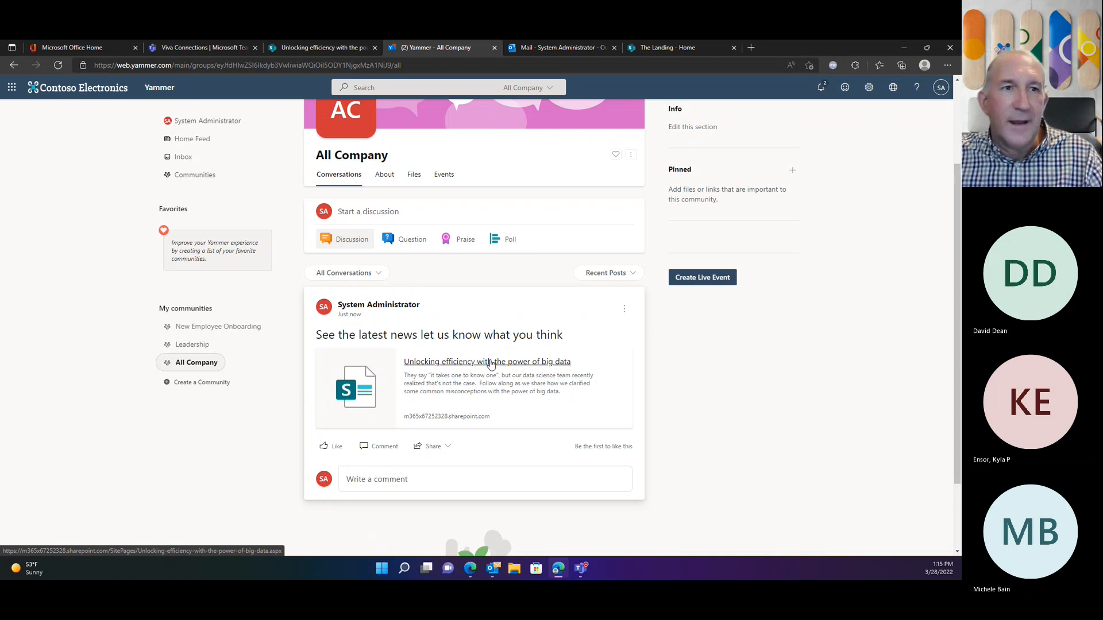
scroll(491, 365, "up", 1)
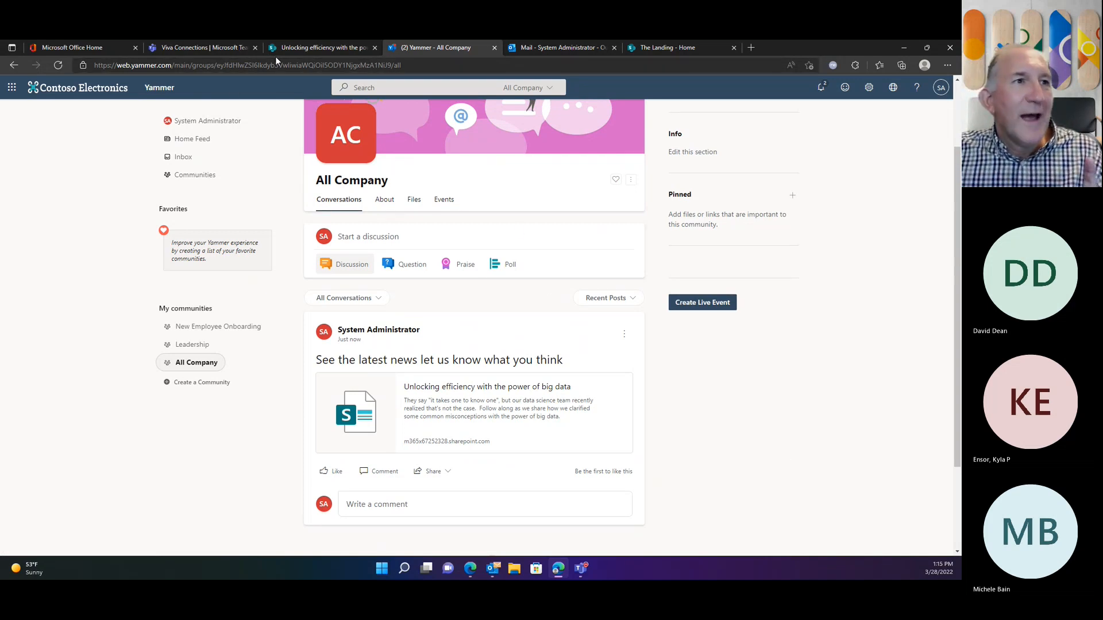
Return to The Landing home page, browse the full Top News list, then scroll toward Company news
left_click(305, 47)
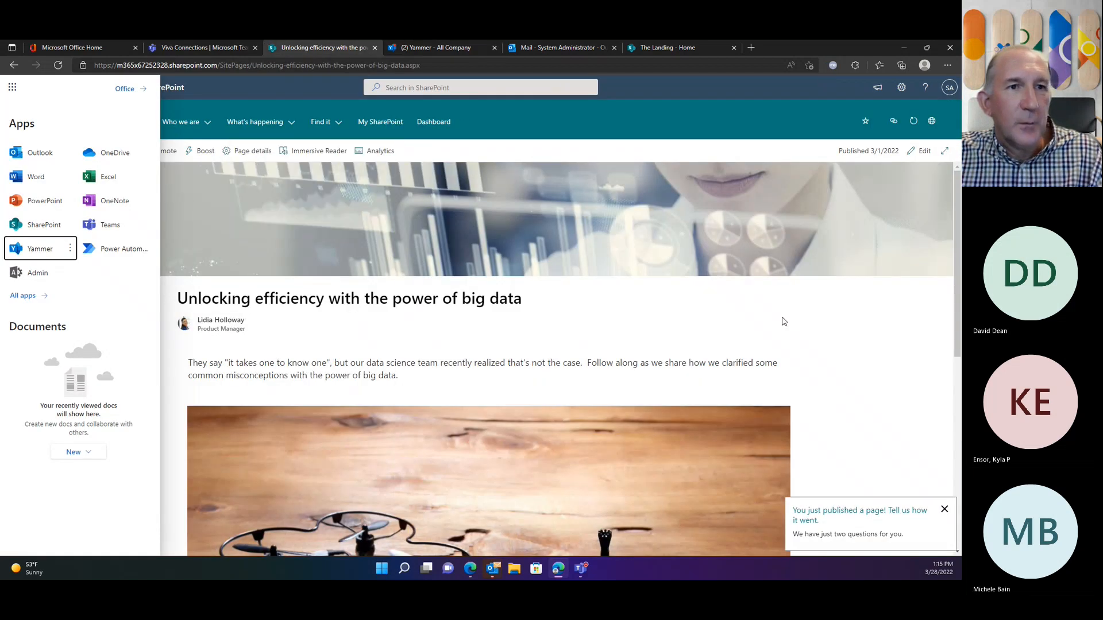
left_click(90, 124)
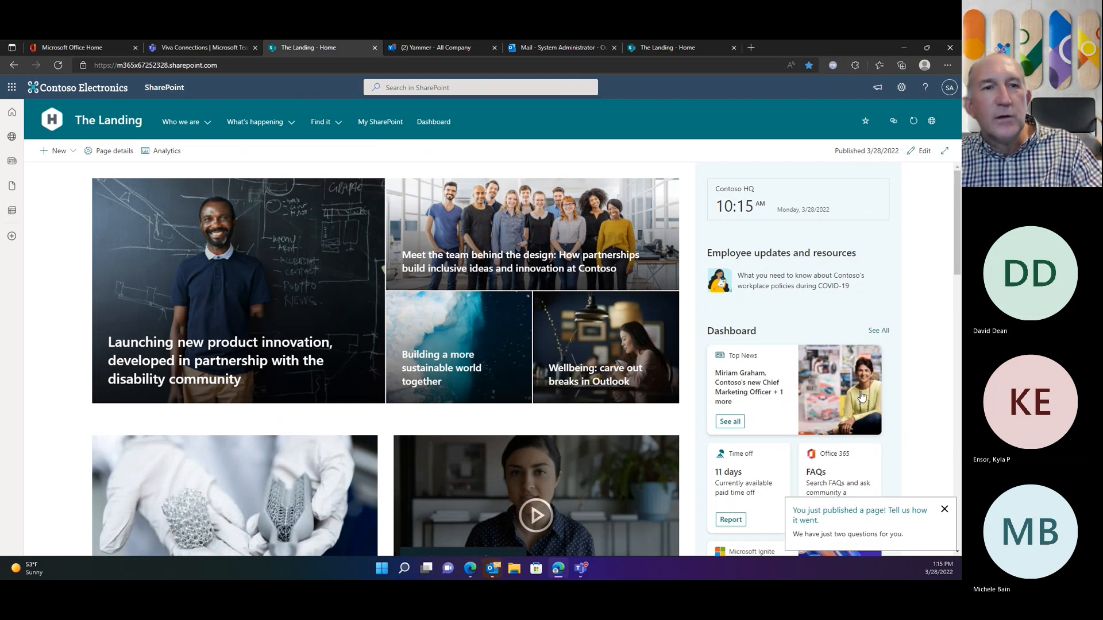
left_click(738, 422)
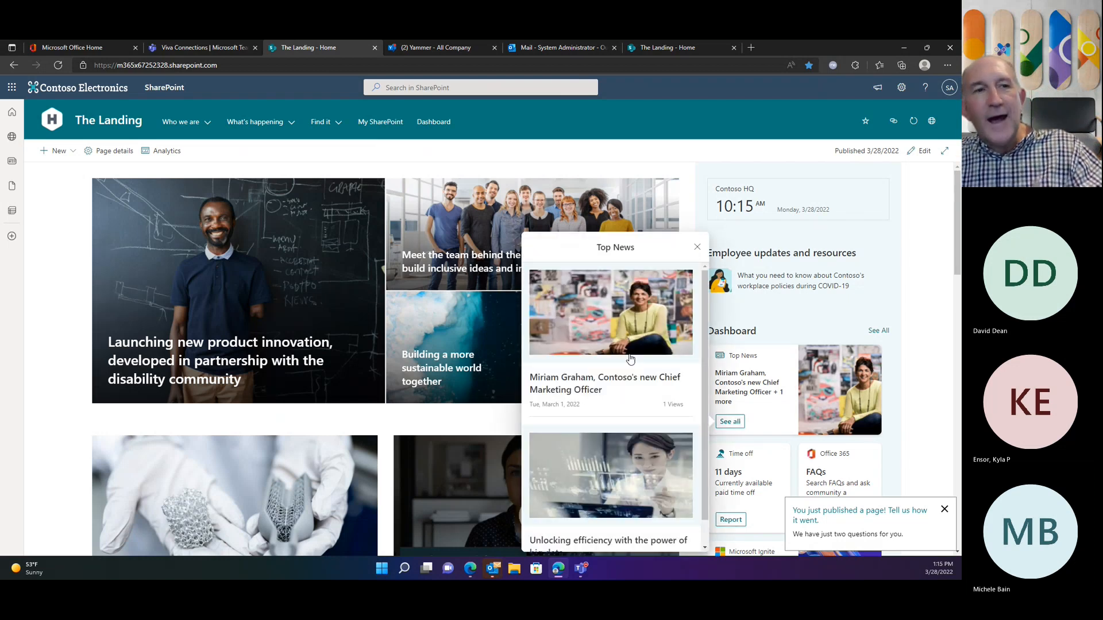
scroll(630, 359, "down", 1)
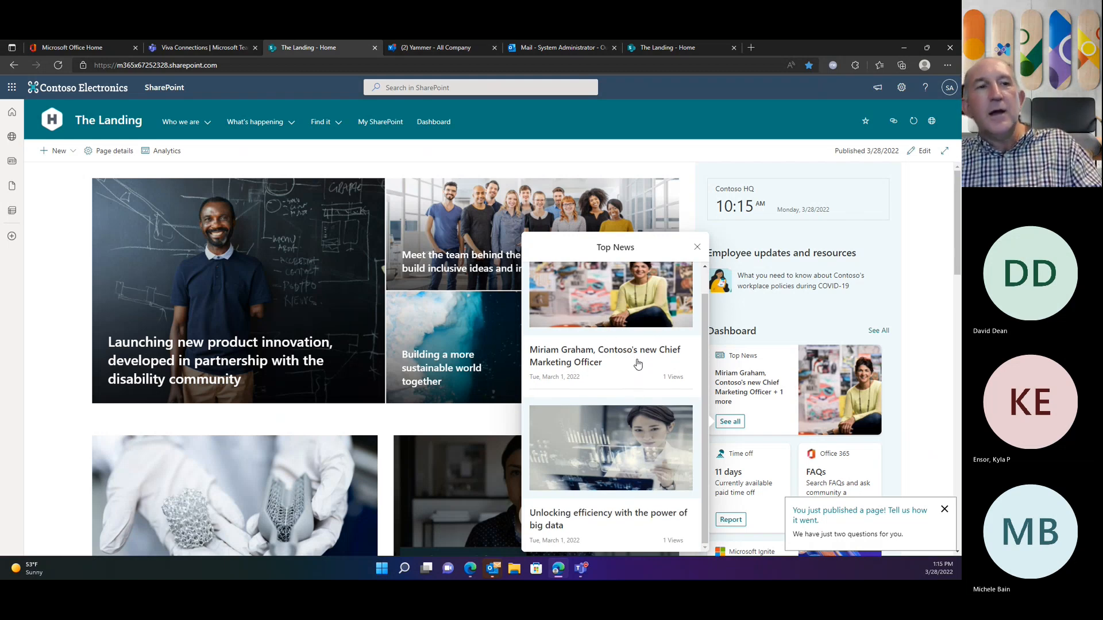
scroll(638, 367, "up", 1)
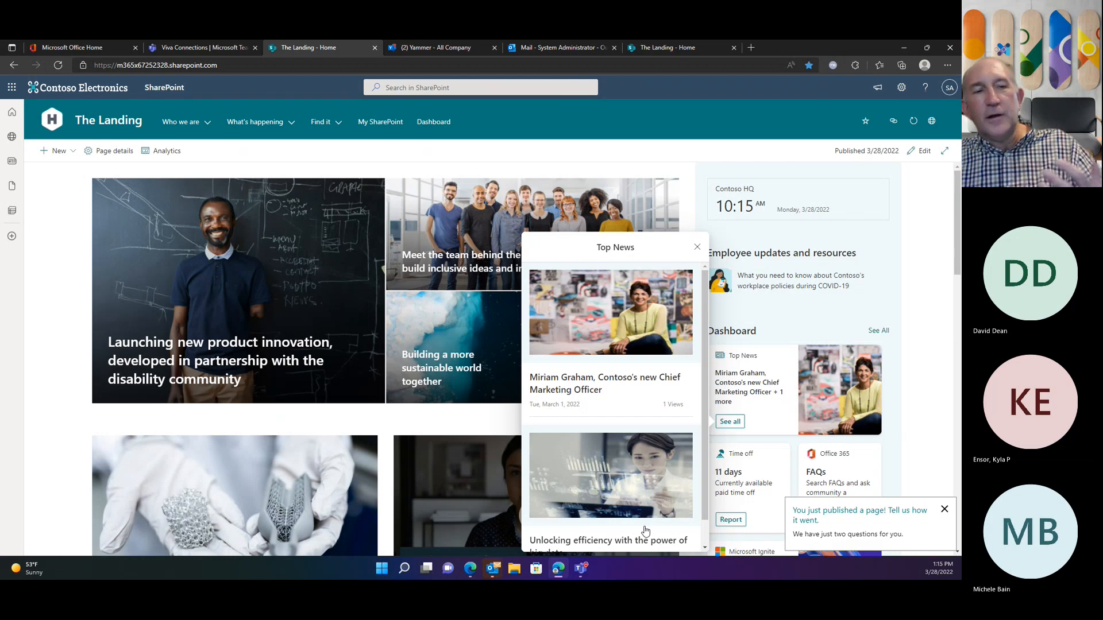
left_click(927, 299)
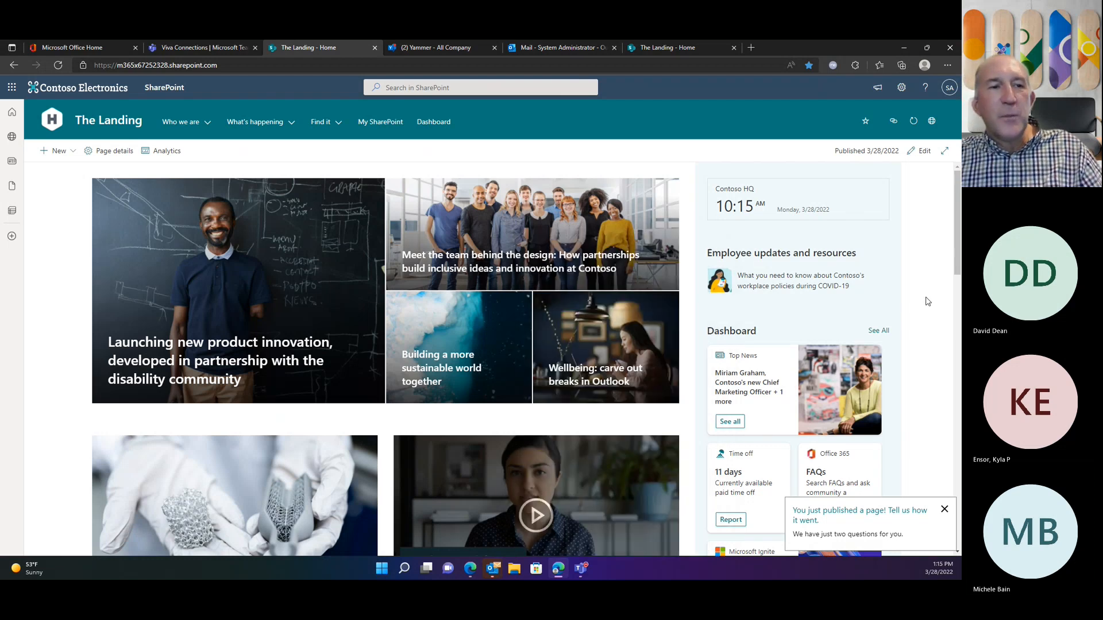
scroll(928, 301, "down", 6)
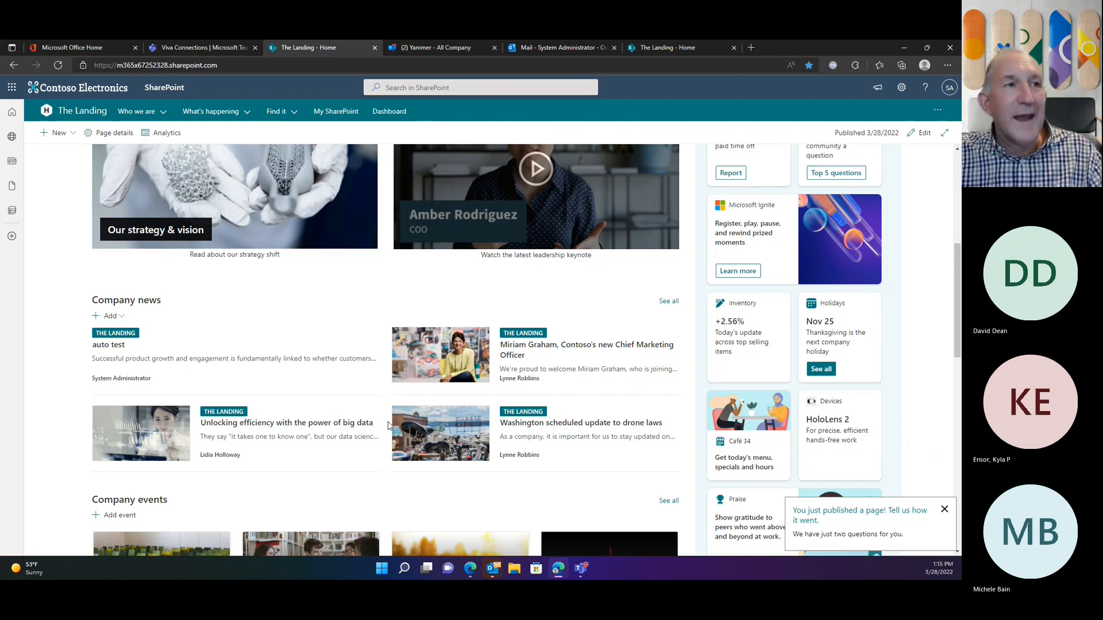
left_click(190, 48)
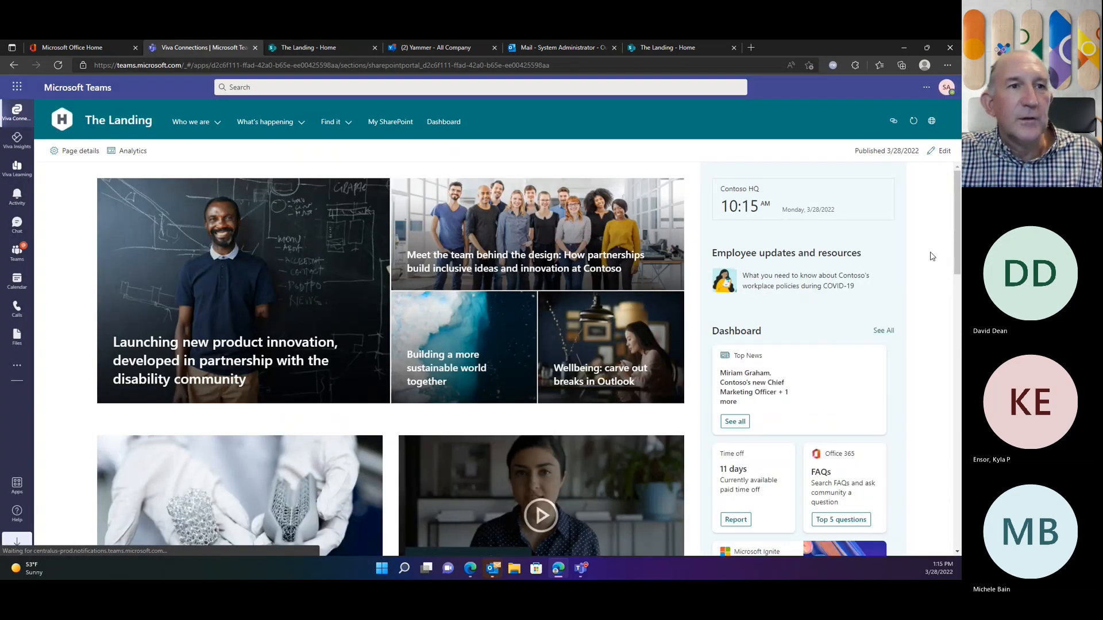
left_click(735, 421)
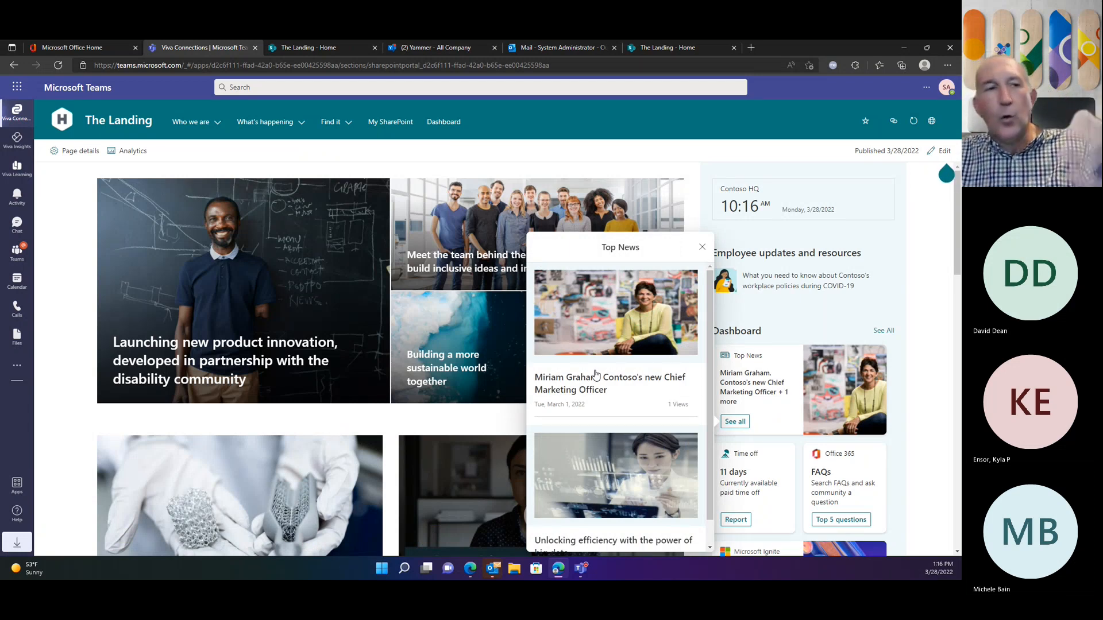
left_click(315, 47)
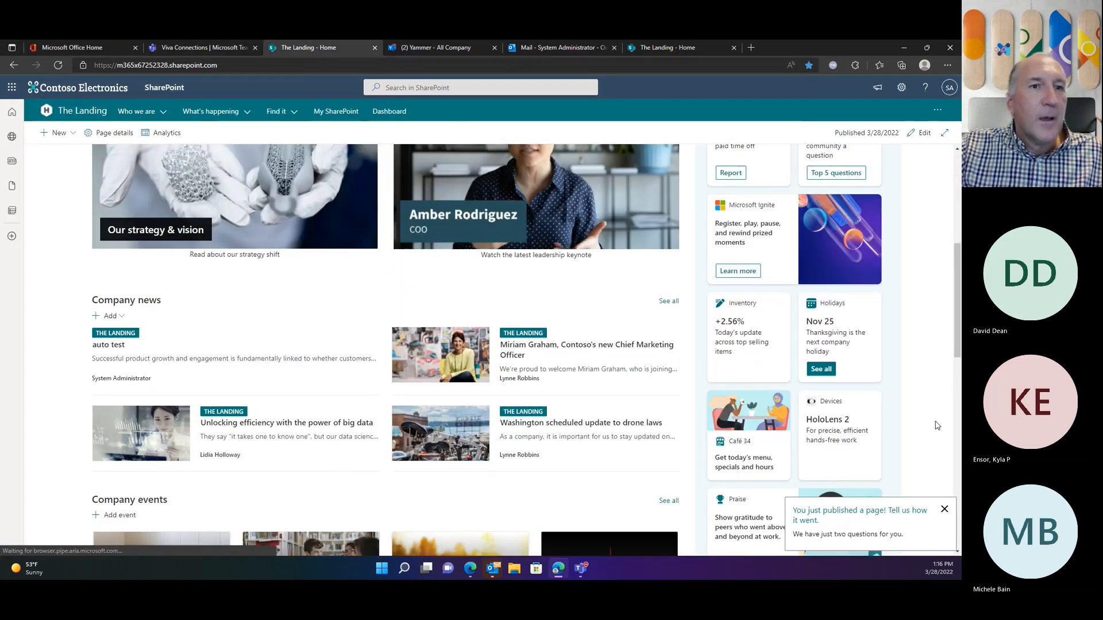
Close the page feedback toast and open the See all Company news list, scrolling through it
left_click(944, 509)
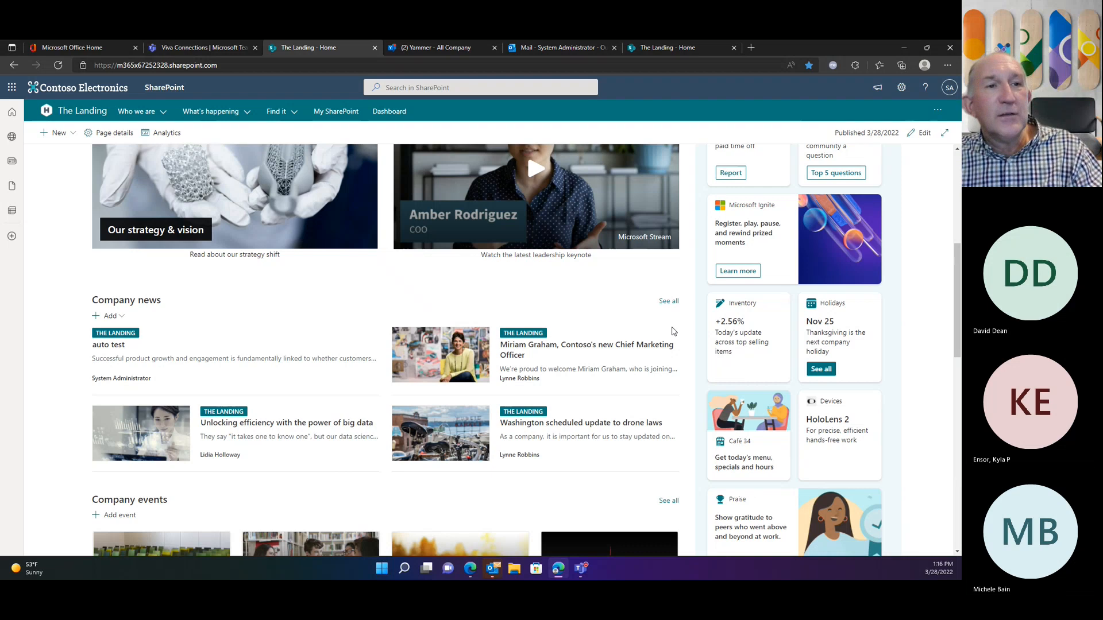
left_click(668, 304)
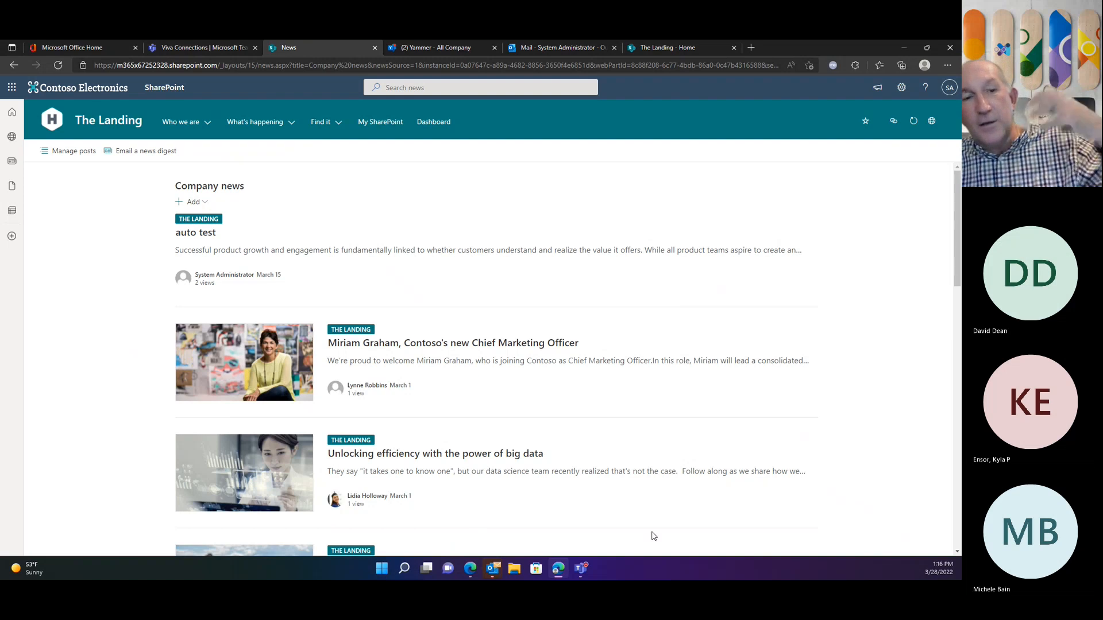
scroll(816, 523, "down", 1)
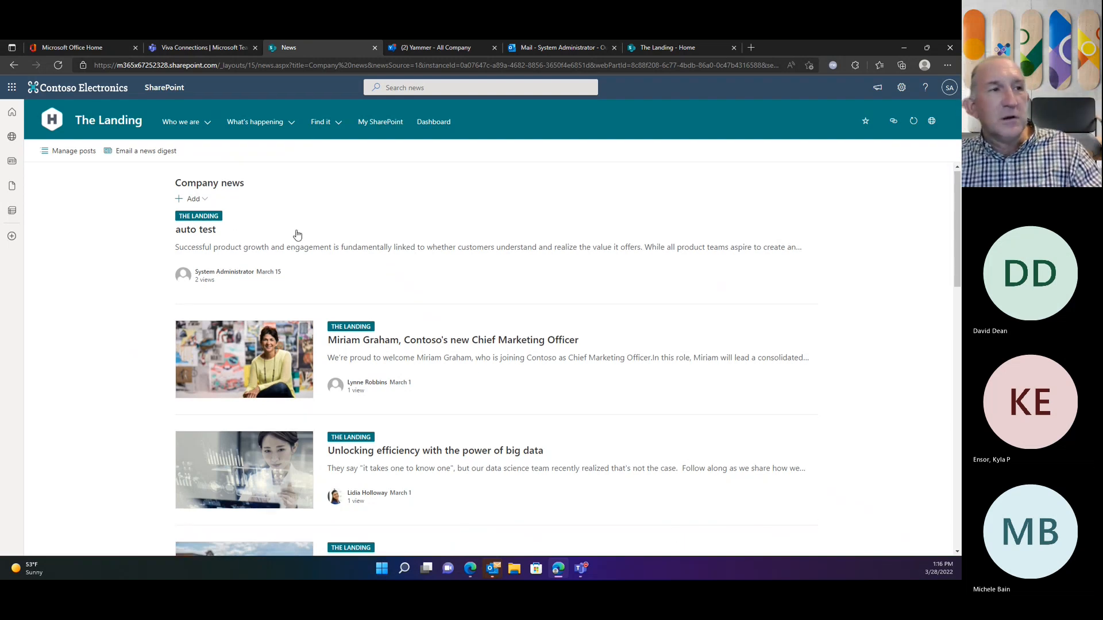
Start a news digest with the Chief Marketing Officer, Washington drone laws, FlySafe Conference and customer service posts
left_click(155, 152)
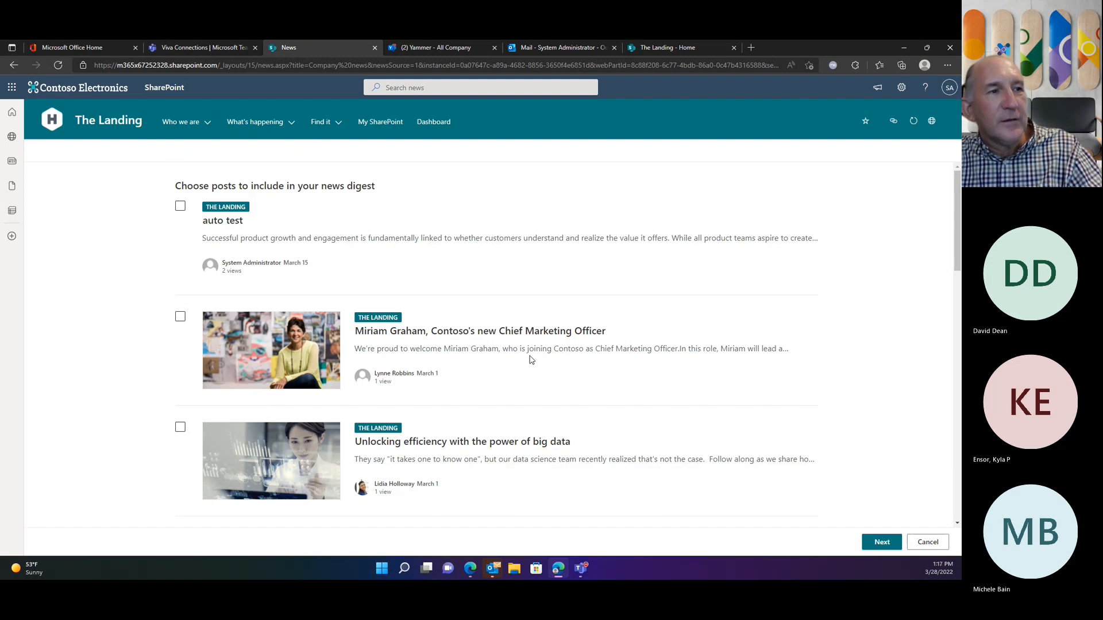
left_click(181, 317)
scroll(554, 346, "down", 3)
left_click(180, 359)
left_click(180, 469)
scroll(183, 477, "down", 3)
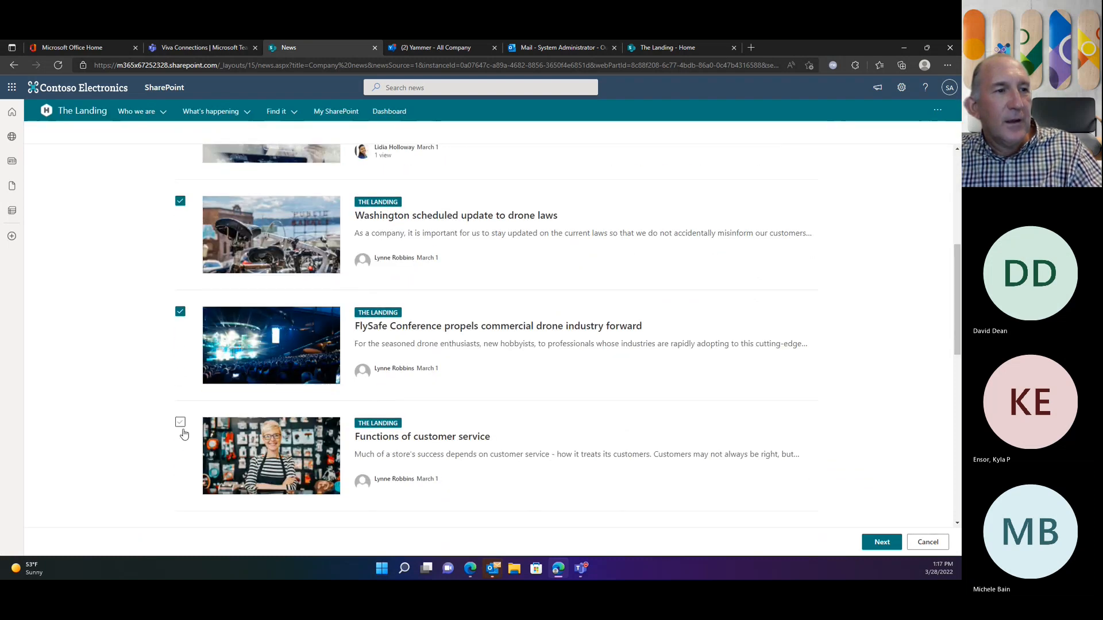
left_click(180, 423)
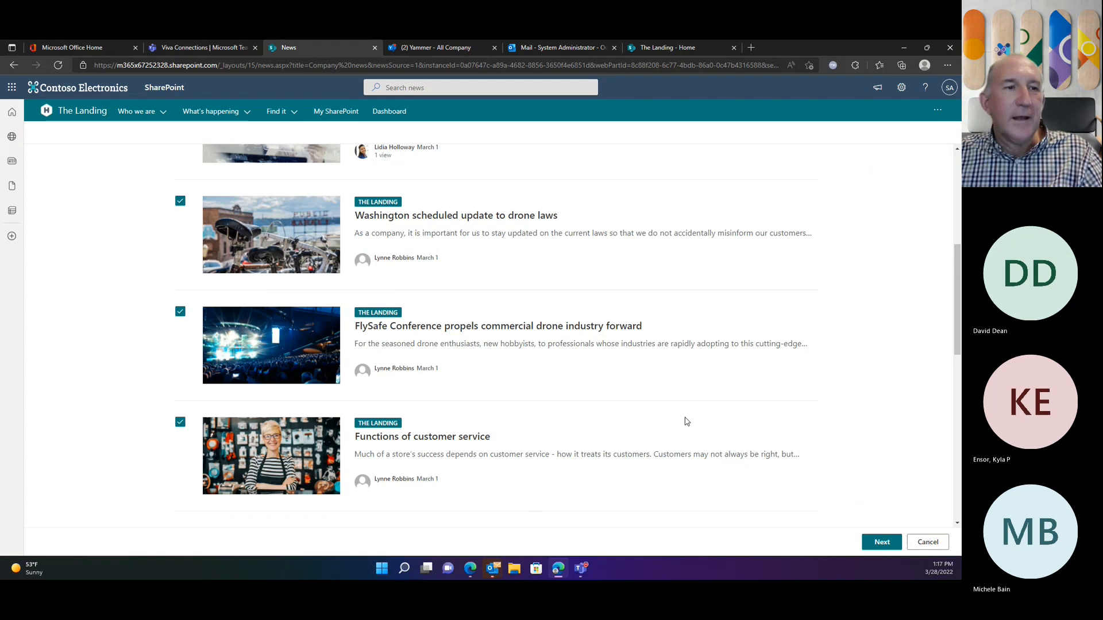
left_click(885, 544)
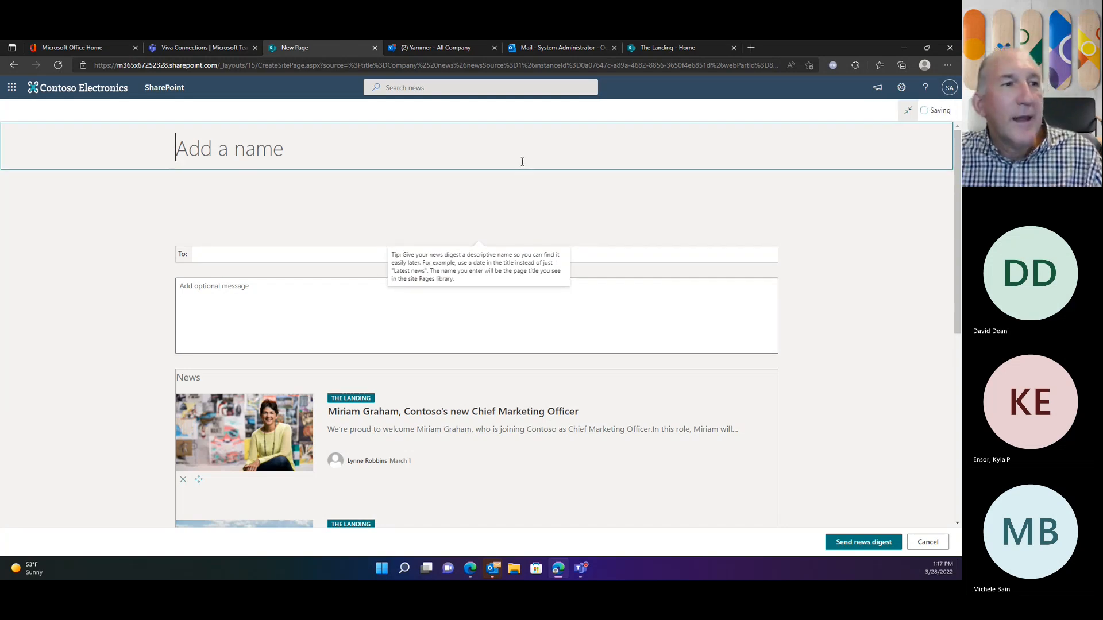
Look over the digest draft's recipients, message fields and story list
left_click(272, 252)
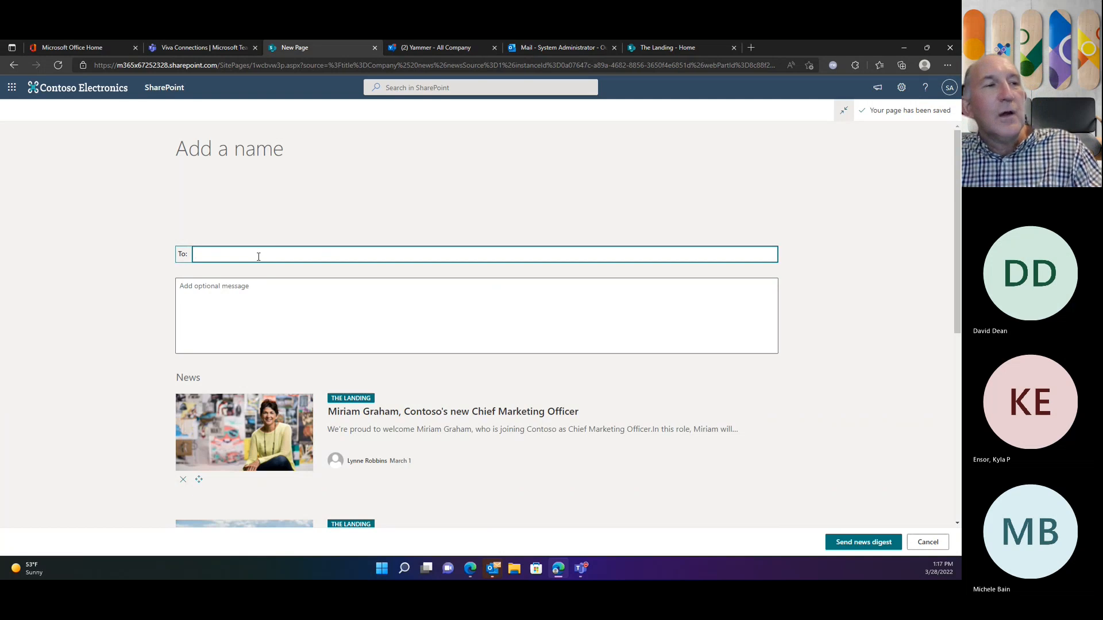
left_click(271, 303)
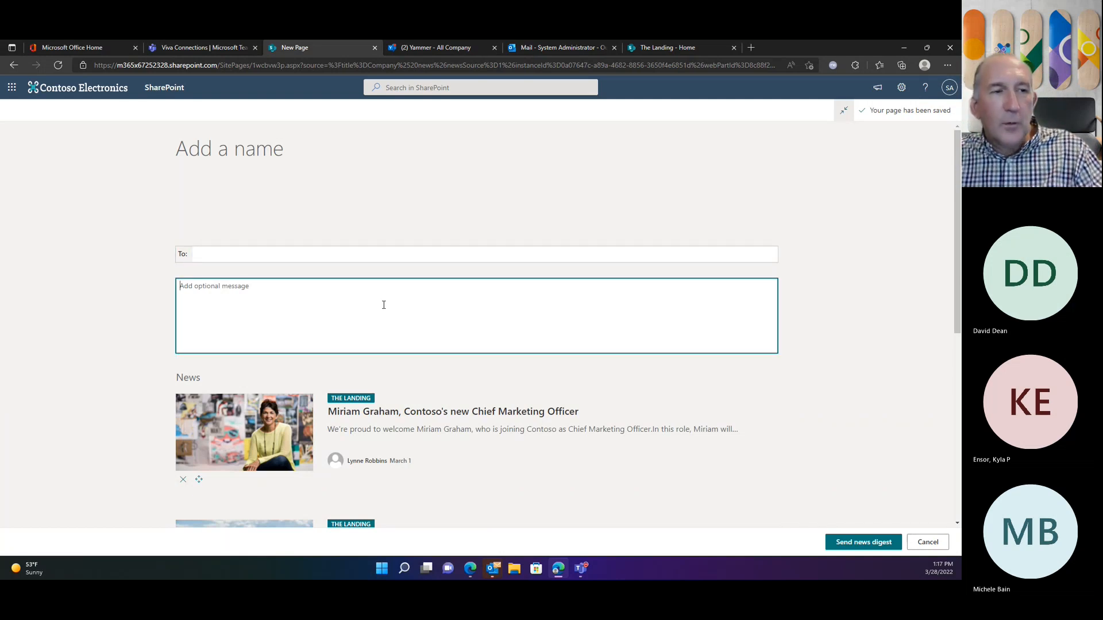
scroll(872, 352, "down", 5)
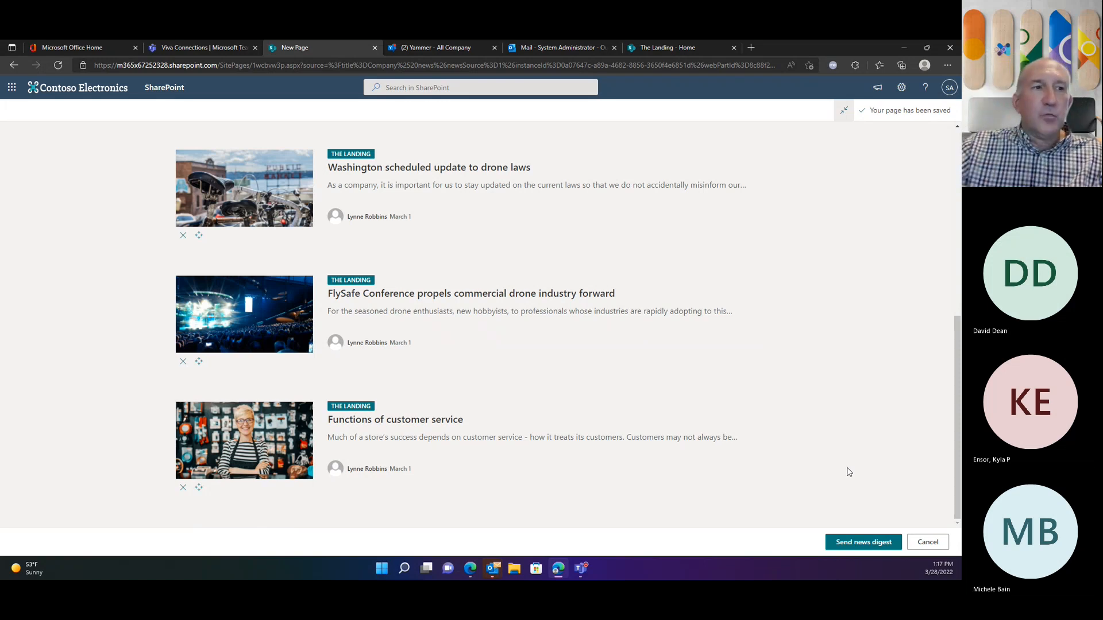
scroll(848, 371, "up", 6)
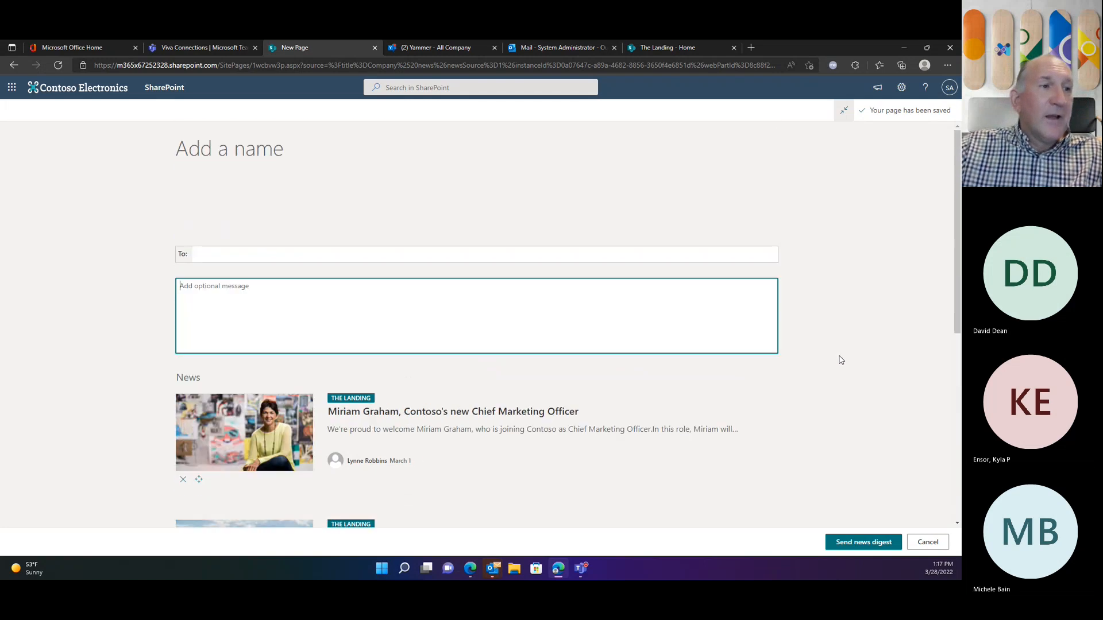
scroll(840, 363, "down", 3)
scroll(840, 363, "down", 1)
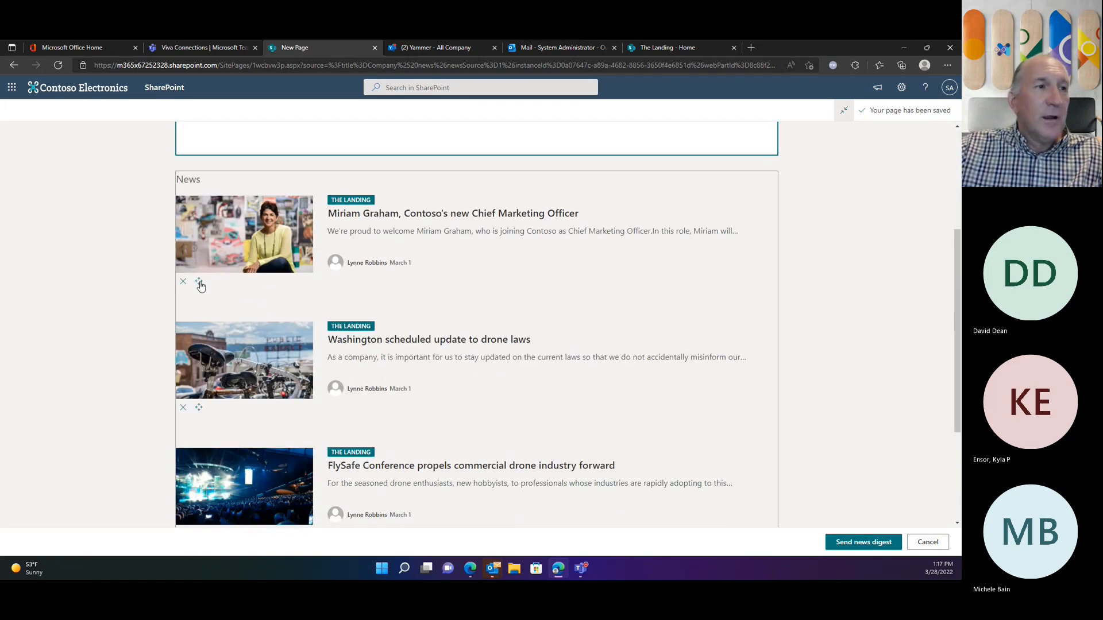
Move the Miriam Graham story below the drone-laws story, remove it, and cancel the digest
left_click_drag(200, 285, 205, 423)
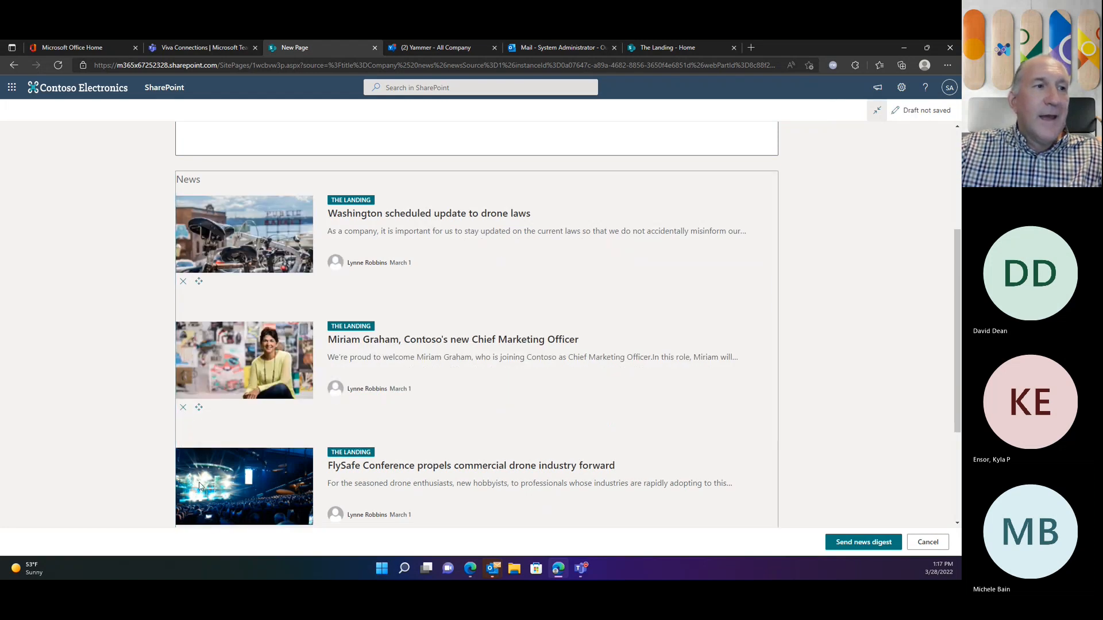
left_click(181, 413)
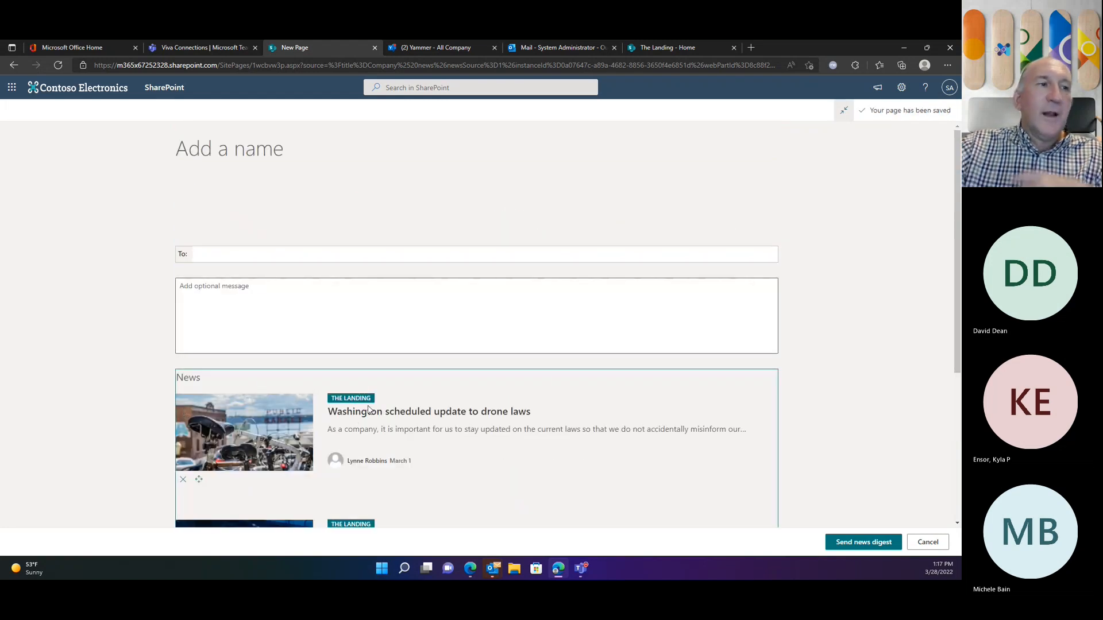
scroll(474, 410, "down", 3)
scroll(475, 410, "down", 1)
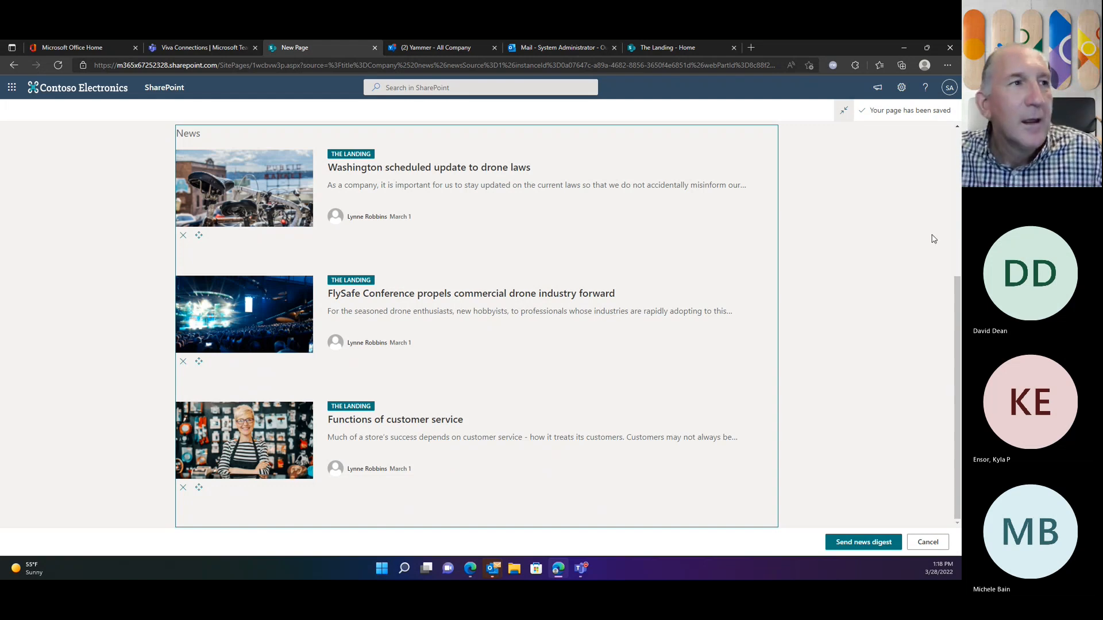
scroll(829, 266, "up", 5)
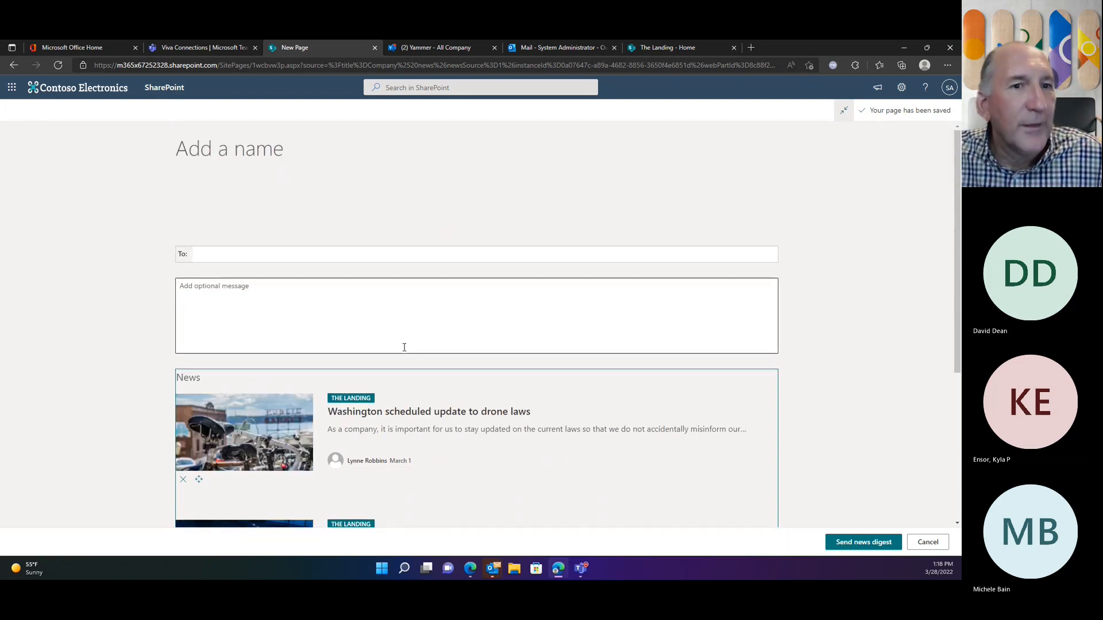
left_click(928, 542)
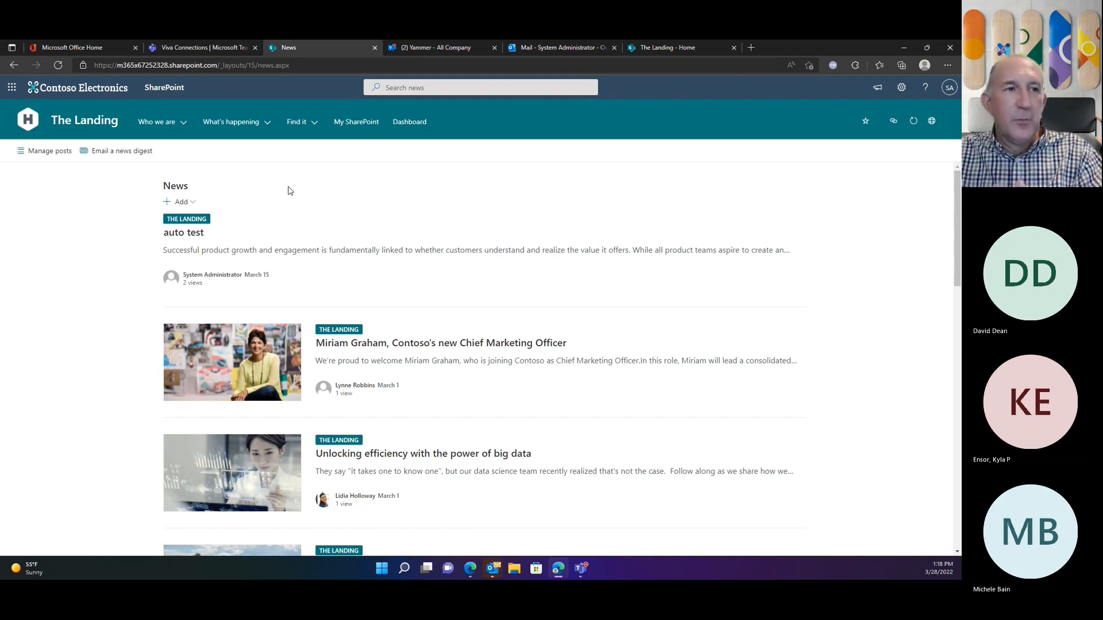
Open the Miriam Graham article, view its Boost and Promote panels unchanged, then go back to The Landing
left_click(469, 343)
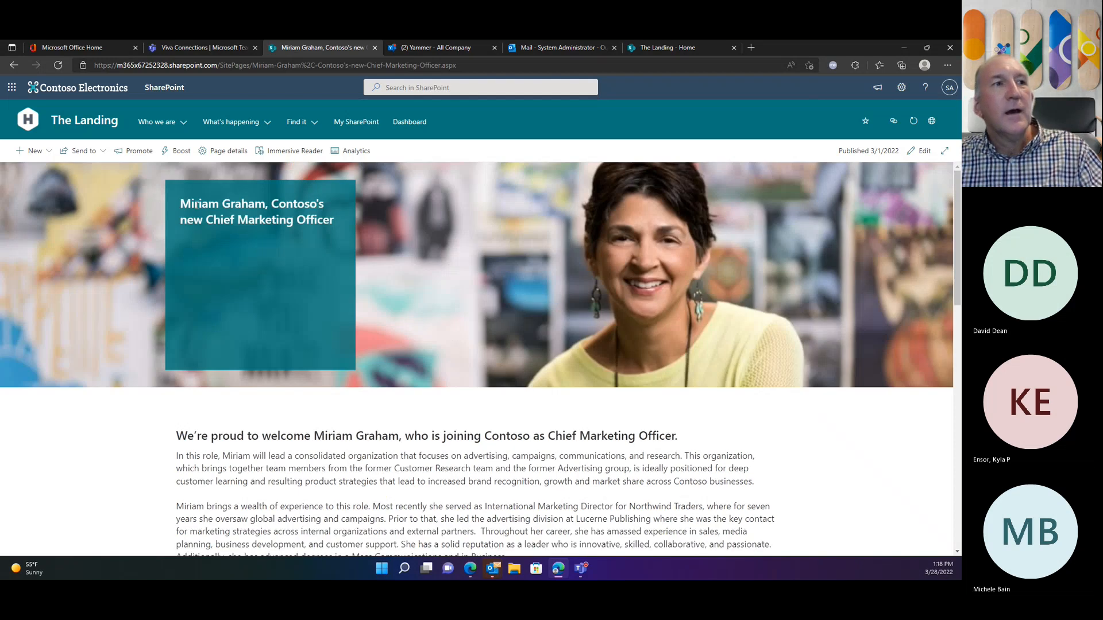
left_click(178, 152)
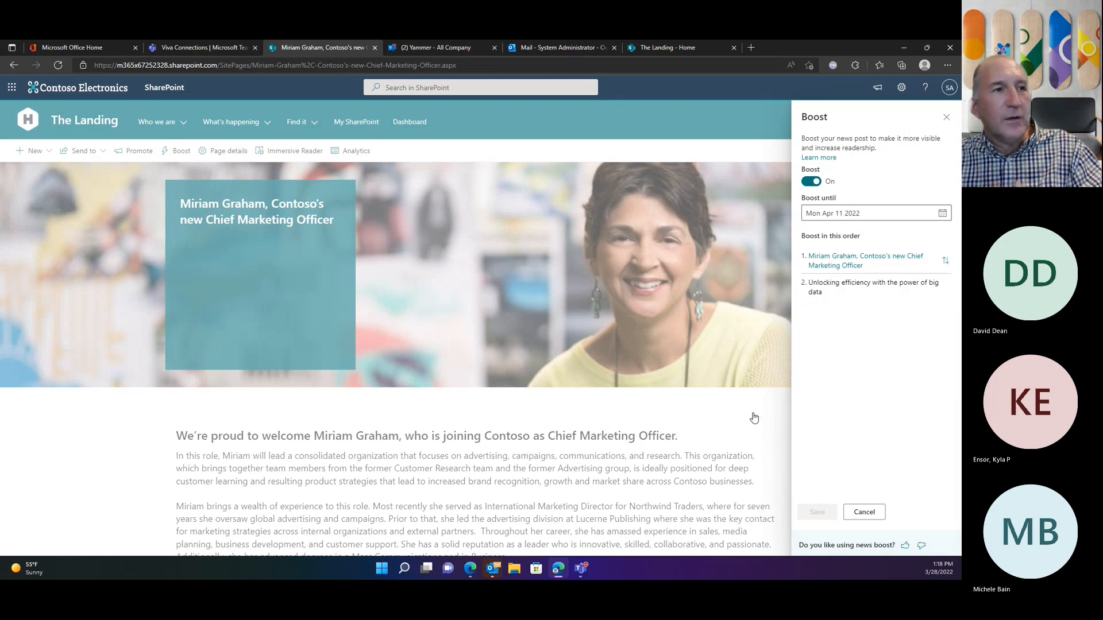
left_click(946, 118)
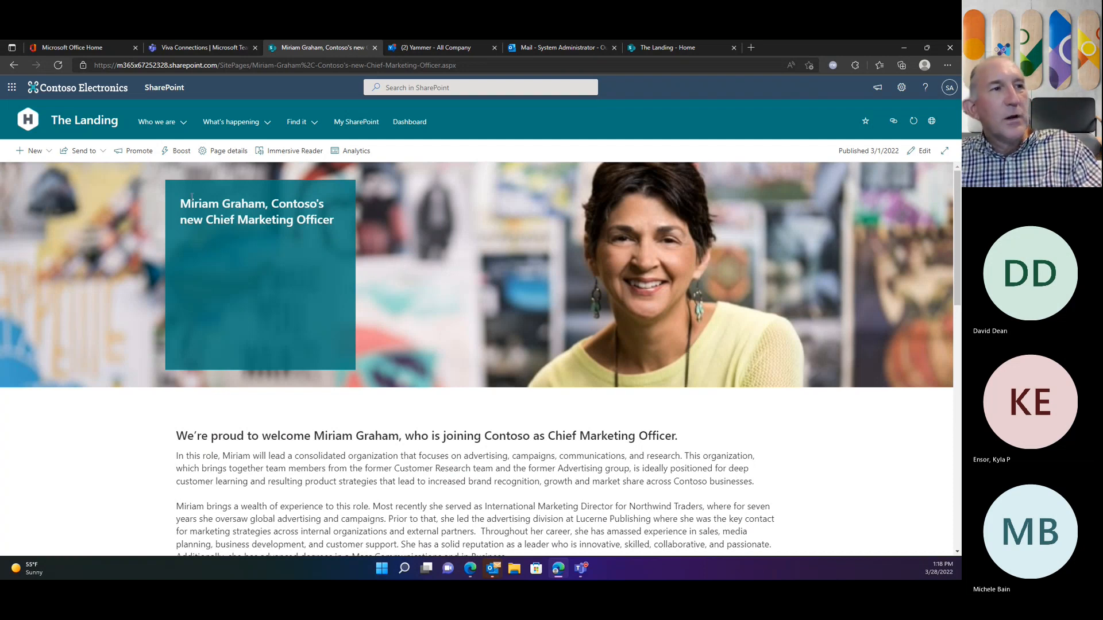
left_click(139, 151)
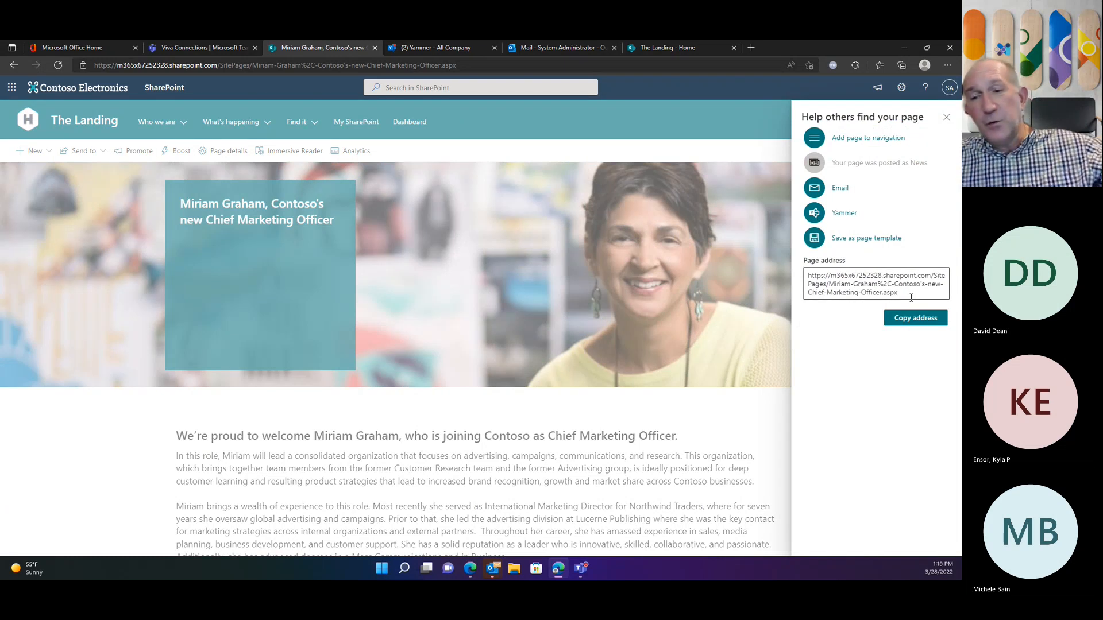
left_click(946, 119)
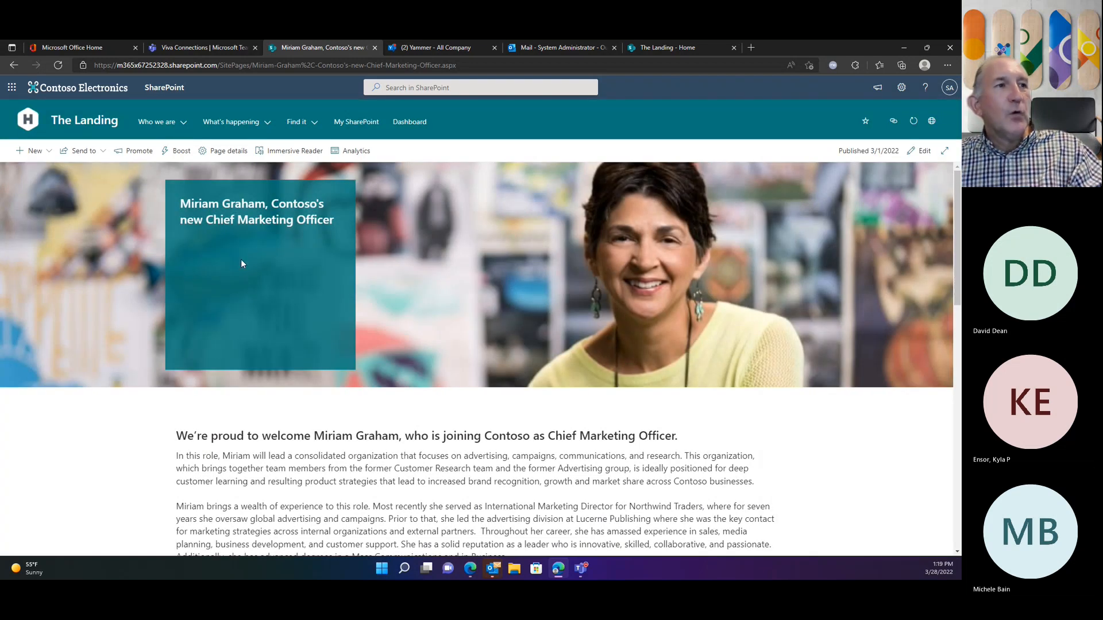
left_click(82, 119)
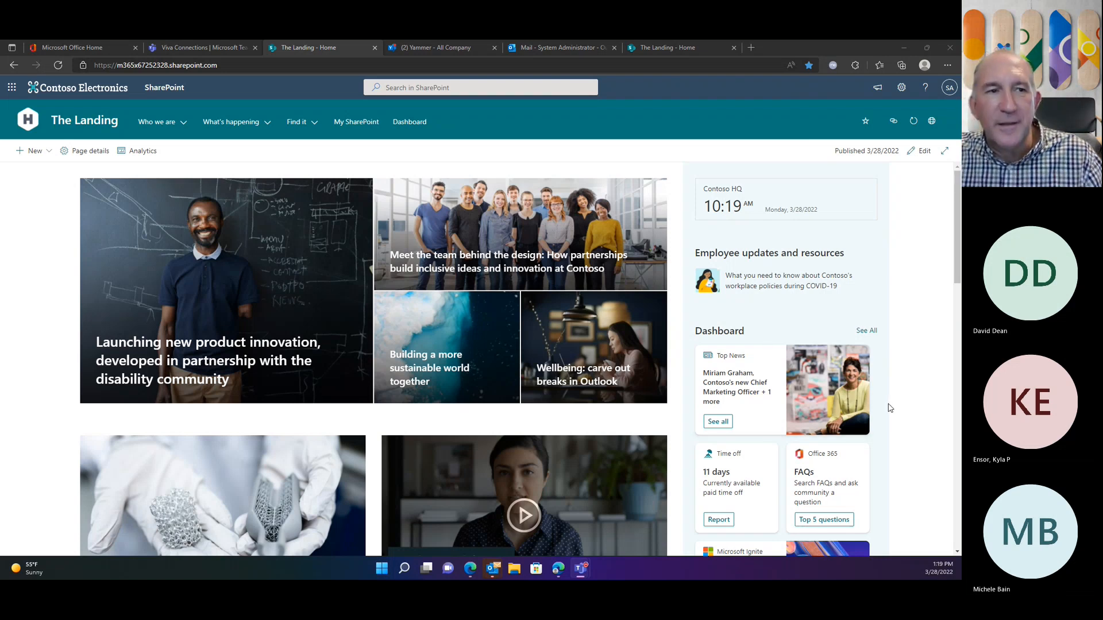
scroll(890, 408, "down", 5)
scroll(893, 407, "up", 3)
scroll(894, 407, "up", 3)
scroll(893, 407, "down", 8)
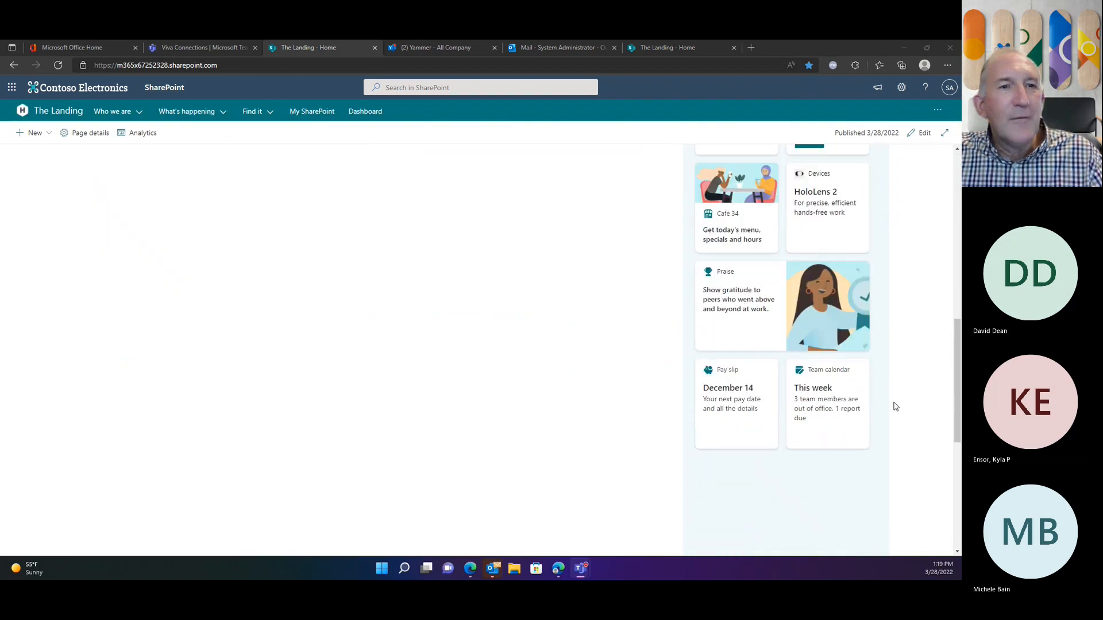
scroll(894, 405, "up", 8)
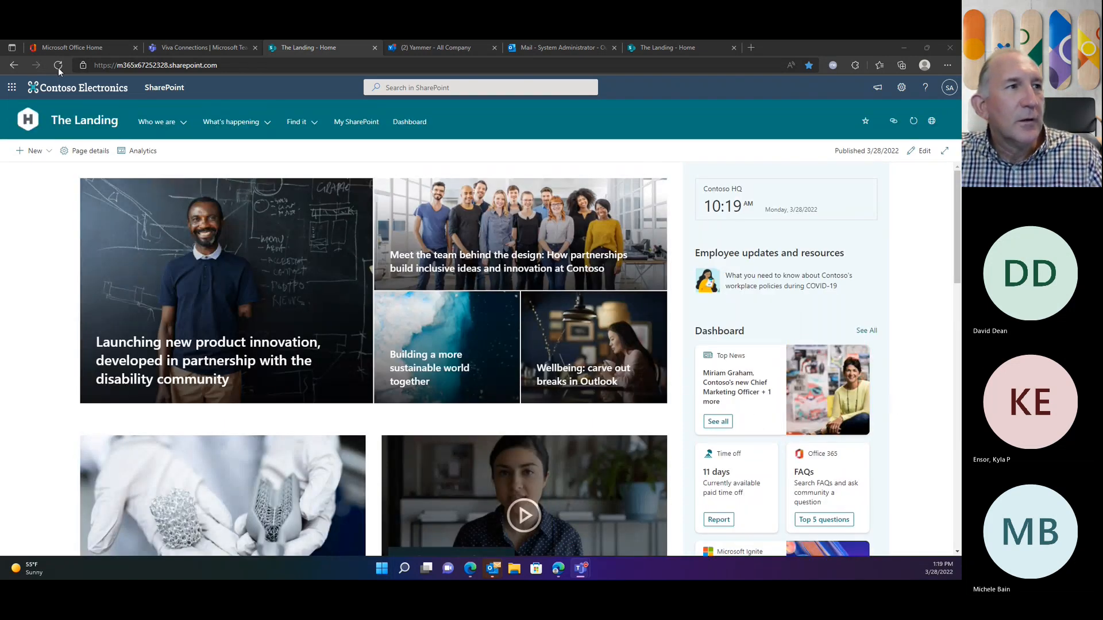
left_click(58, 67)
scroll(684, 438, "down", 1)
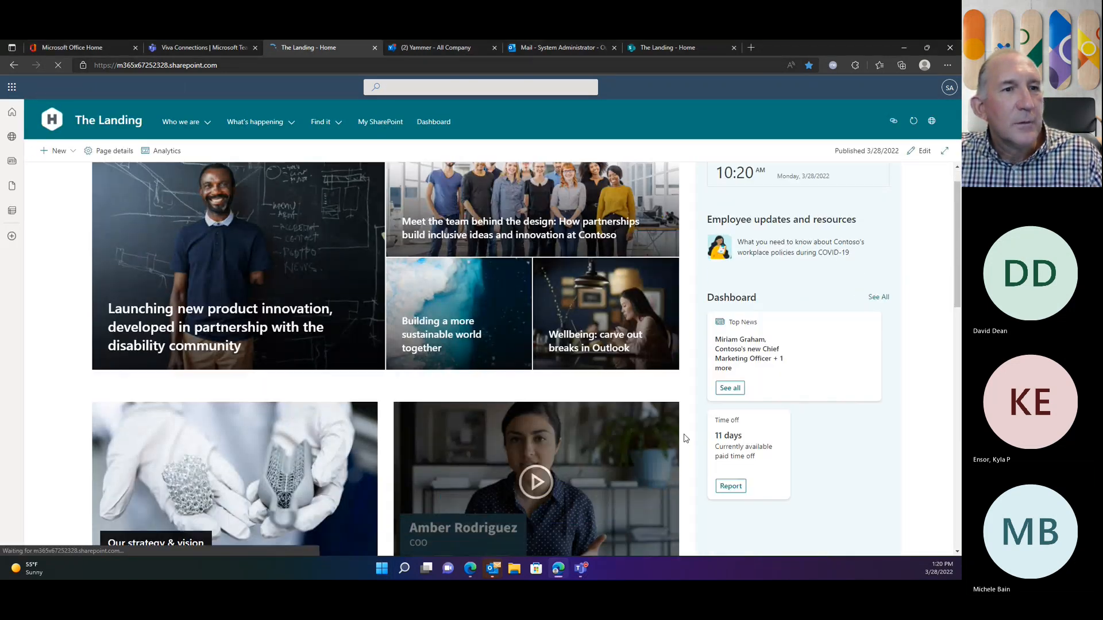
scroll(685, 438, "down", 3)
scroll(648, 418, "down", 3)
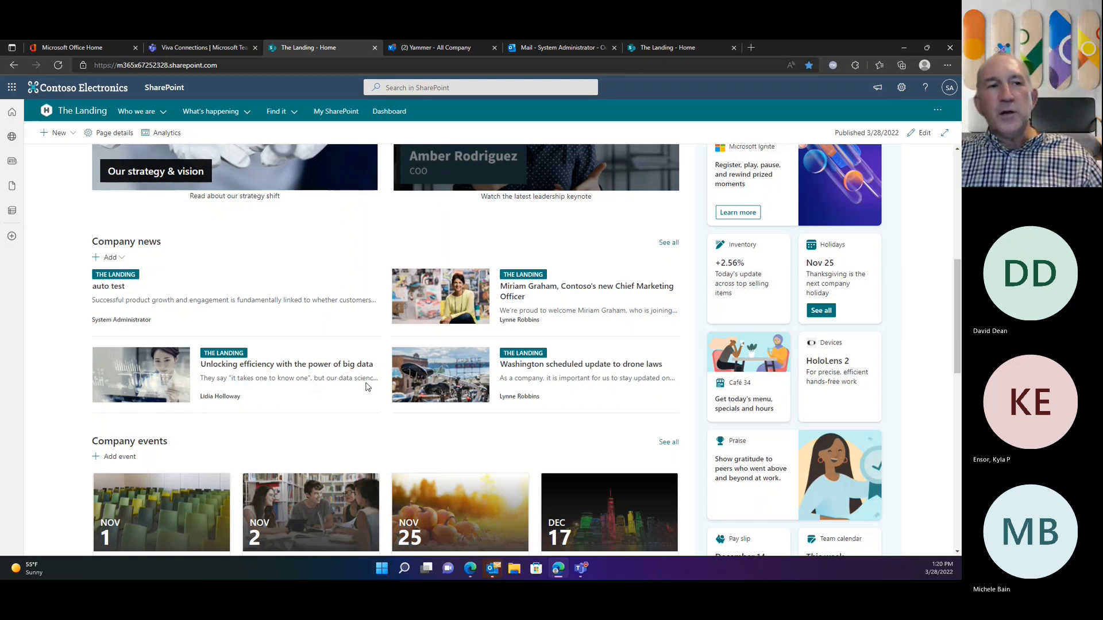
scroll(419, 387, "down", 1)
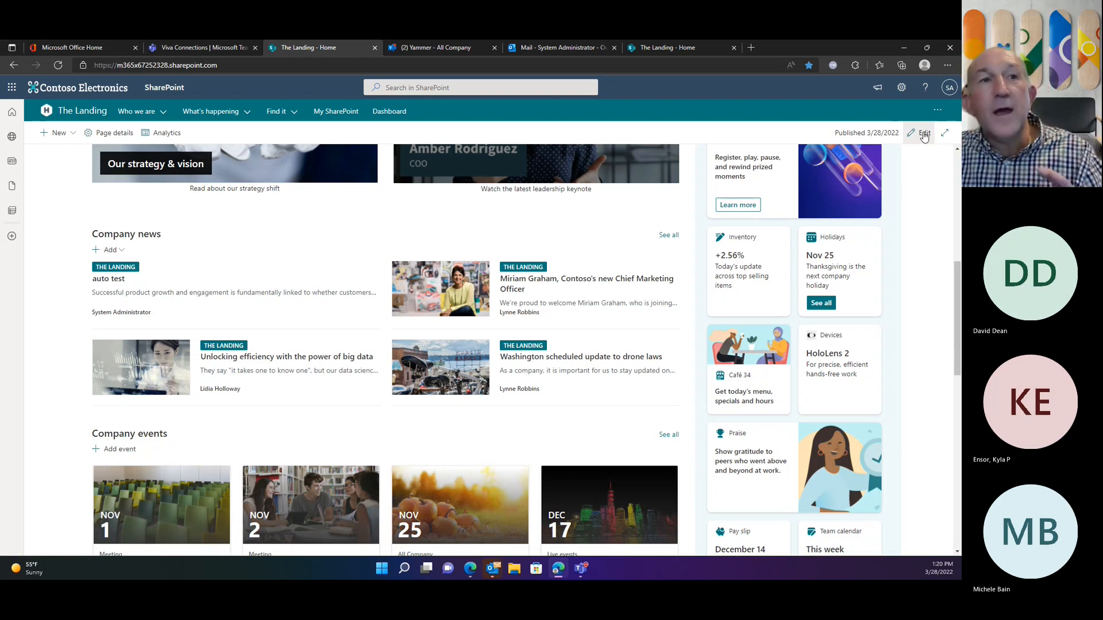
left_click(923, 134)
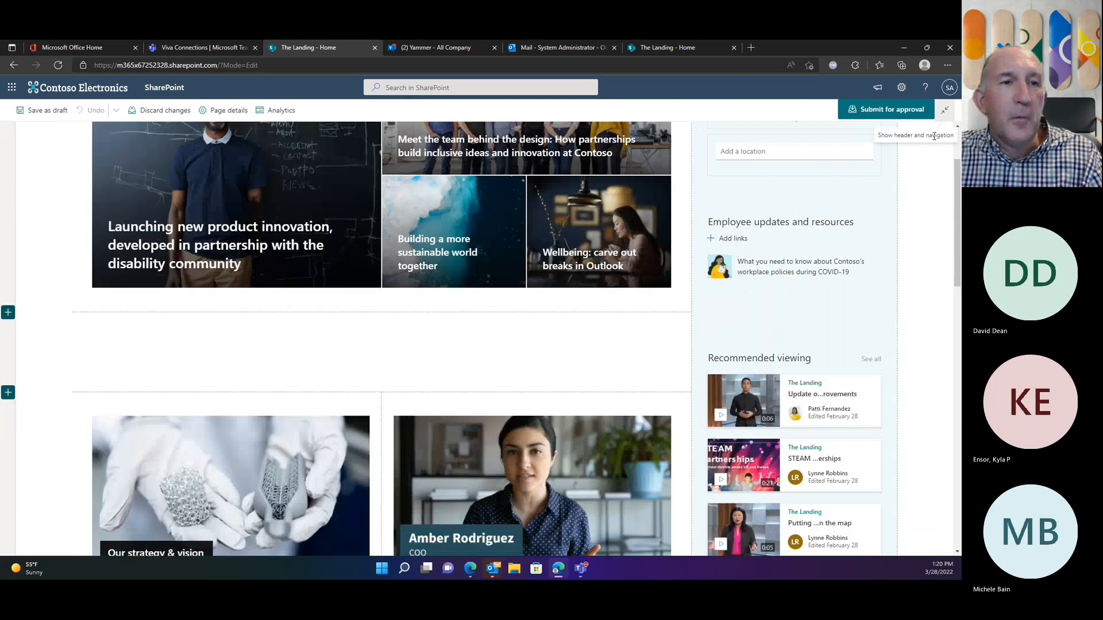
Select the Company news web part and open its settings (This site, Side-by-side, 4 posts)
scroll(937, 248, "down", 2)
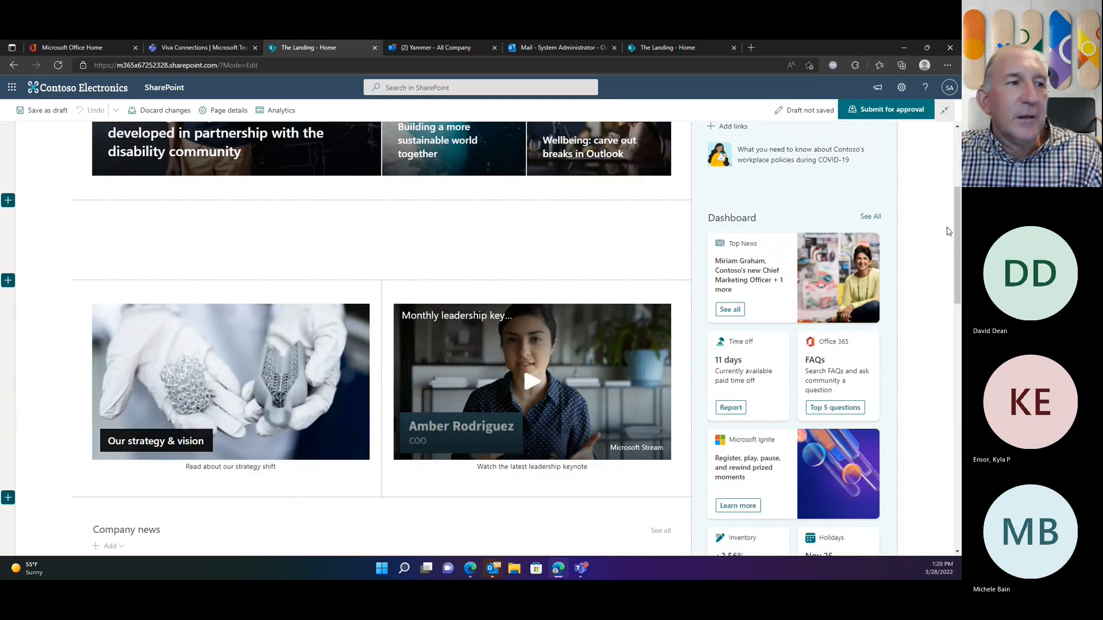
scroll(948, 231, "down", 3)
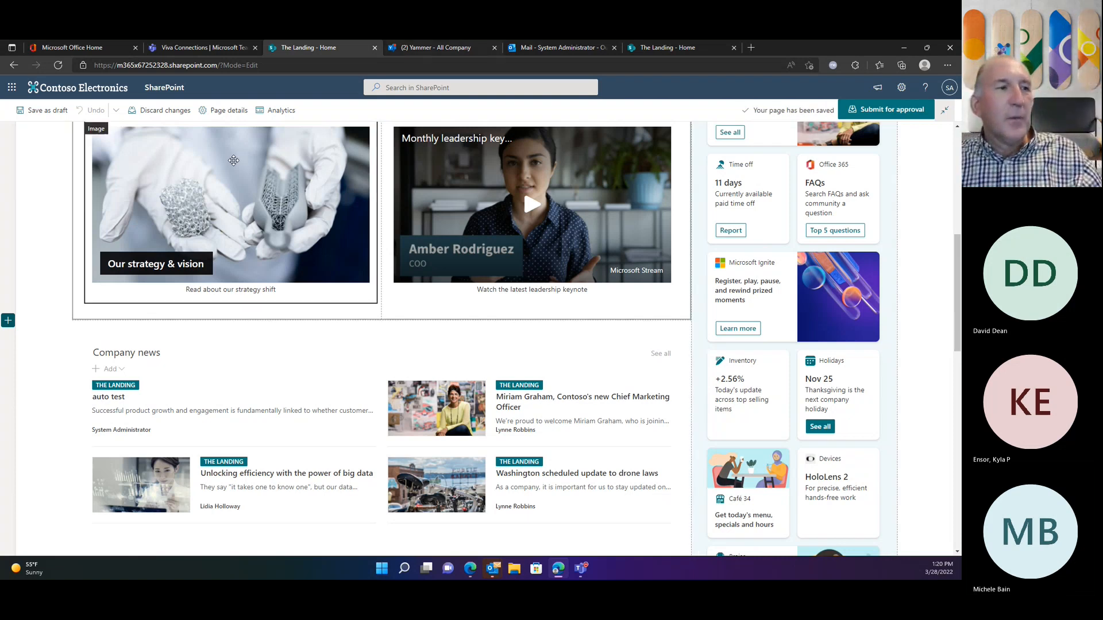
left_click(209, 374)
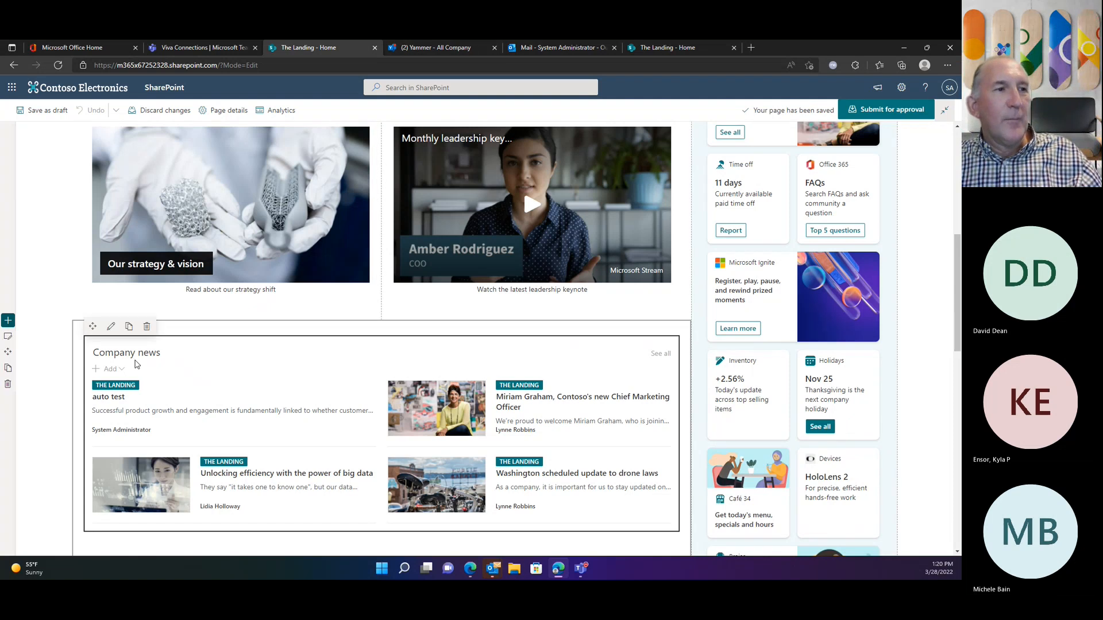
left_click(111, 327)
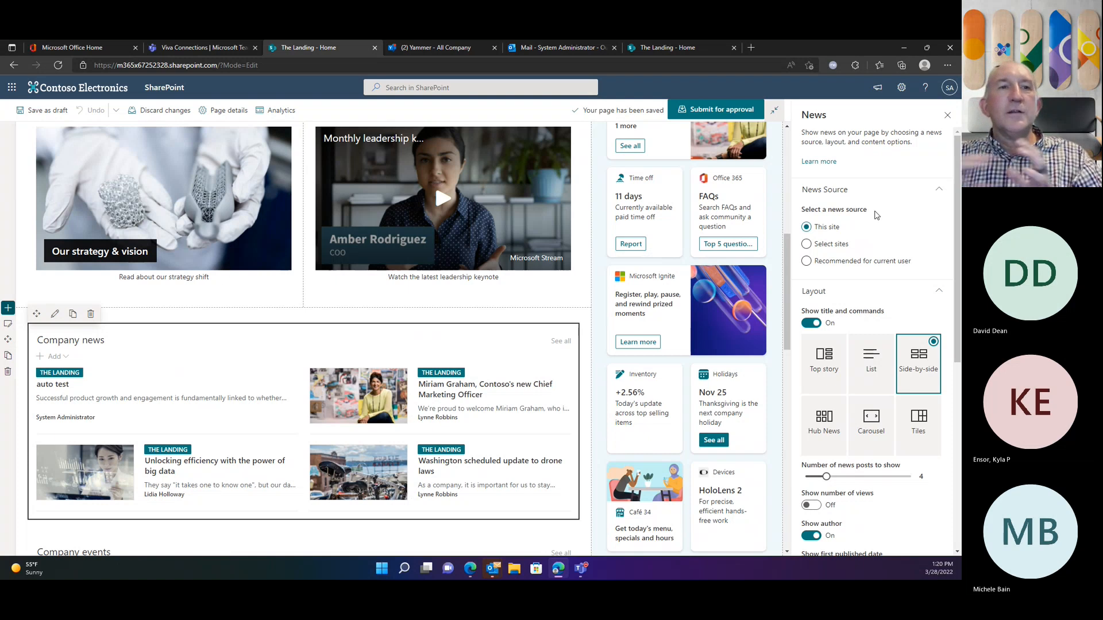
Switch news source to Select sites, adding Sales and Marketing, Topic Center, Remote living, Retail, The Landing
left_click(807, 245)
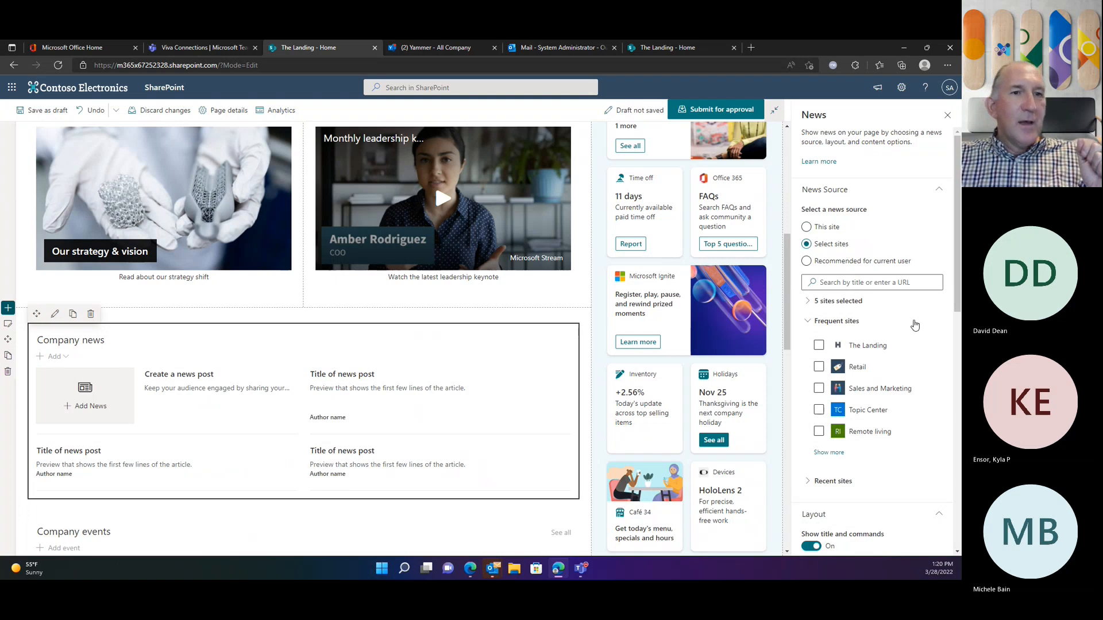
left_click(900, 388)
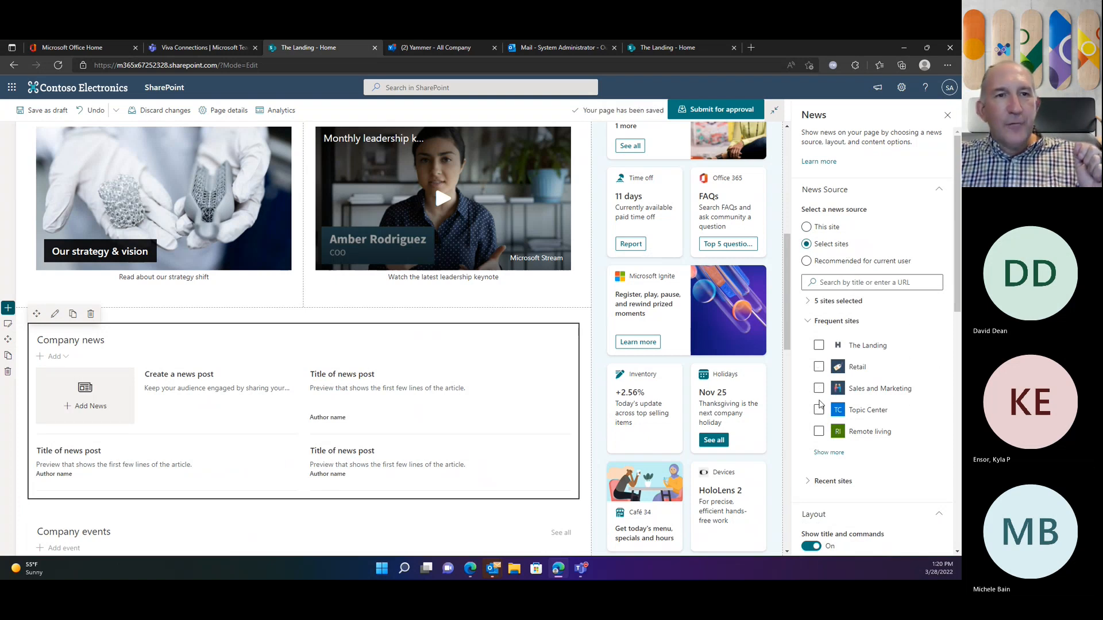
left_click(820, 390)
left_click(820, 390)
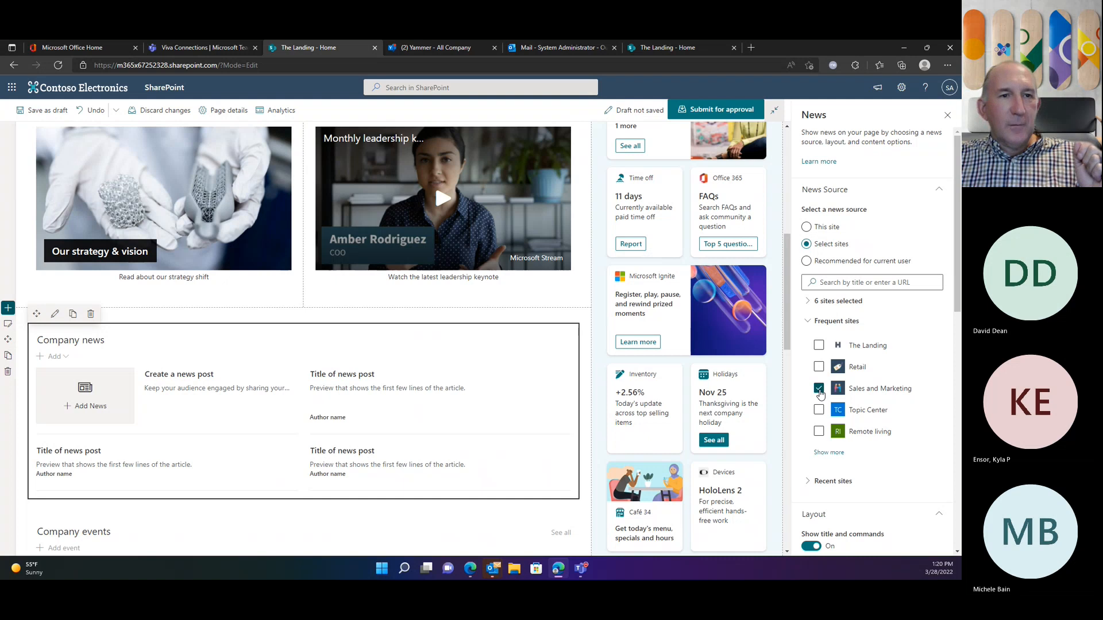
left_click(820, 411)
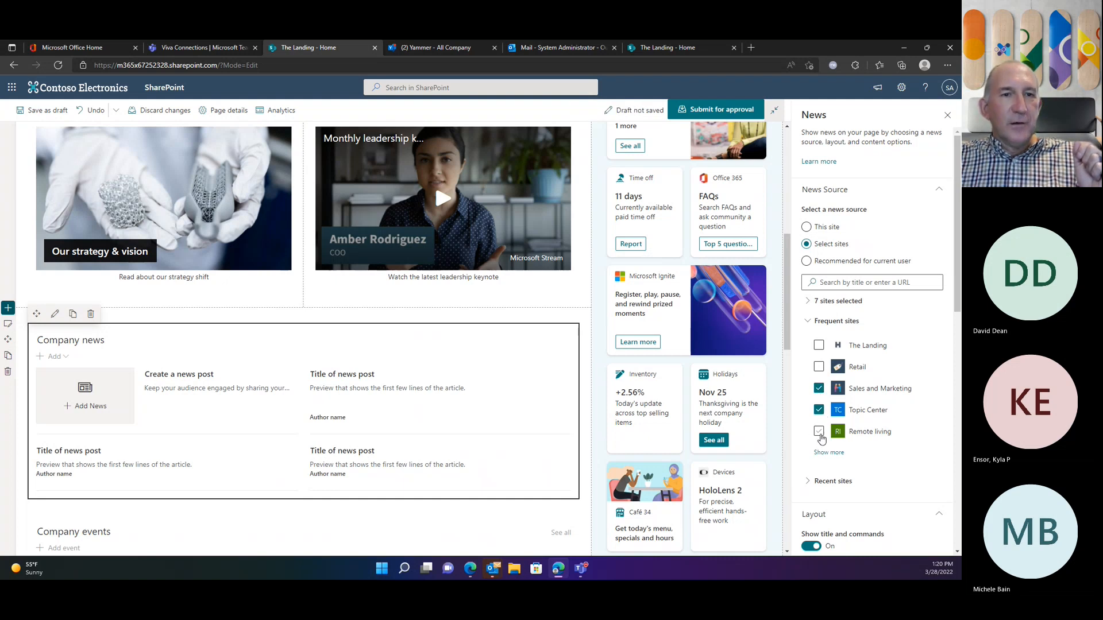
left_click(820, 432)
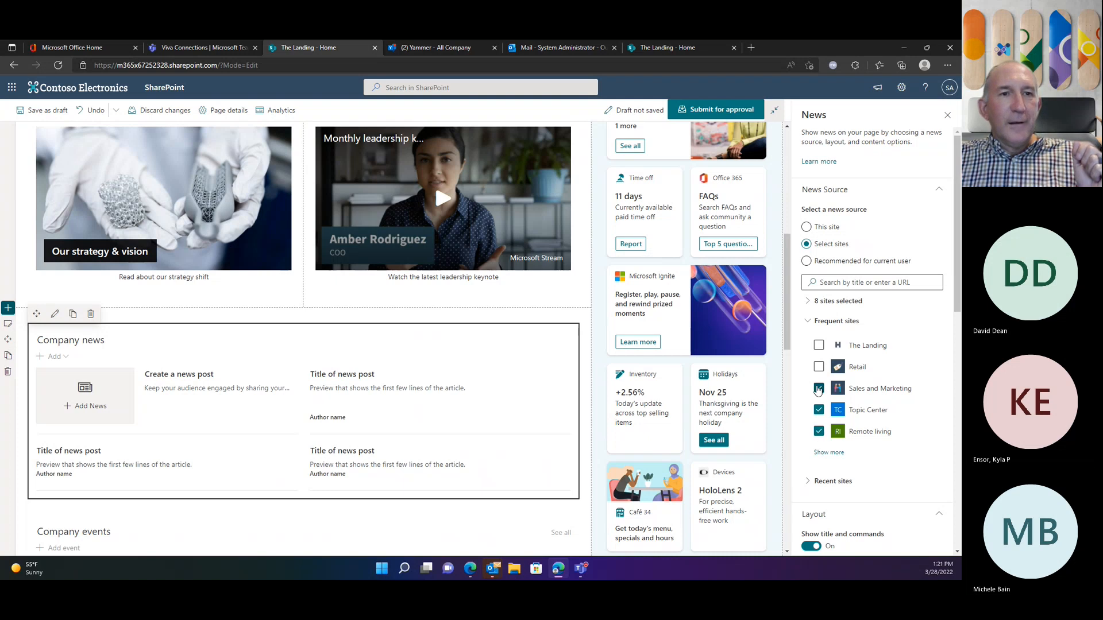
left_click(819, 368)
left_click(818, 345)
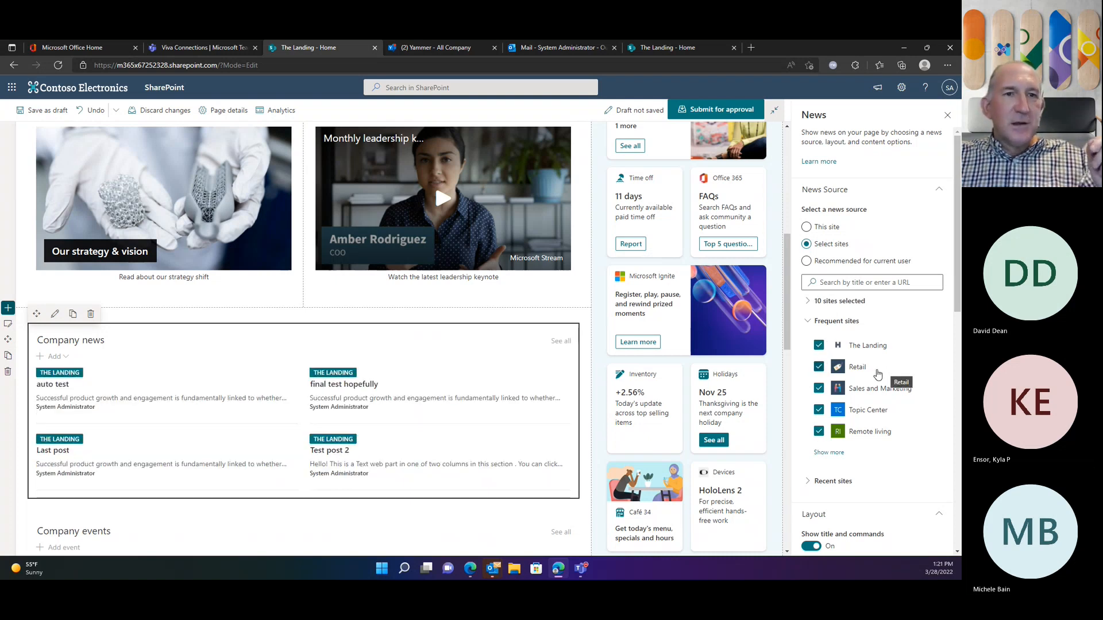
Add Communications and Design from more frequent sites, then choose 'Recommended for current user' as source
left_click(834, 454)
left_click(819, 474)
left_click(819, 453)
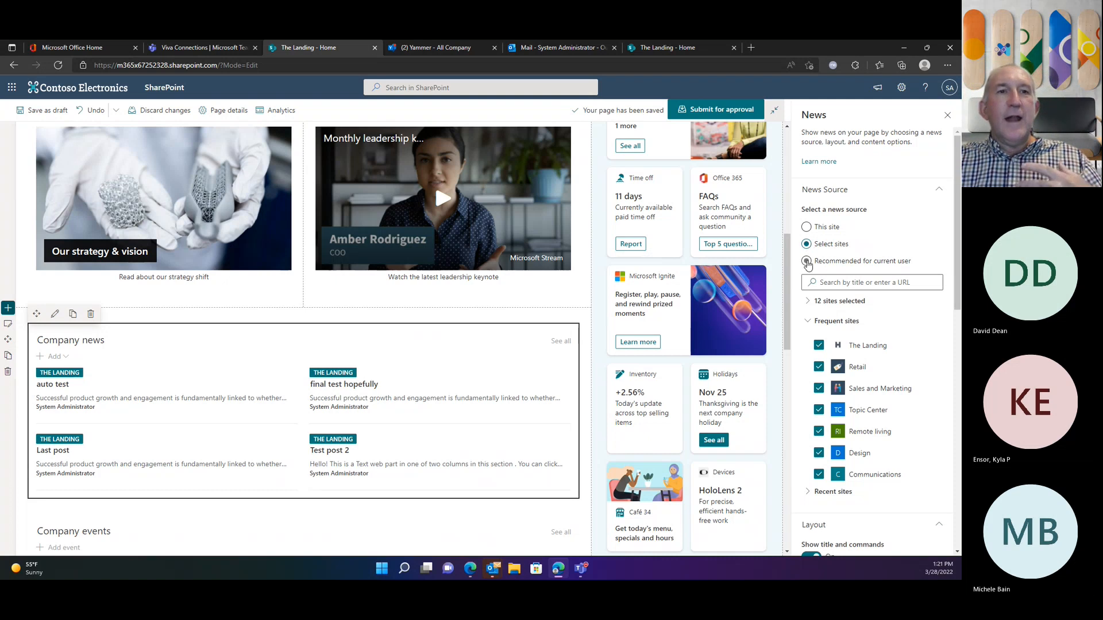
left_click(807, 261)
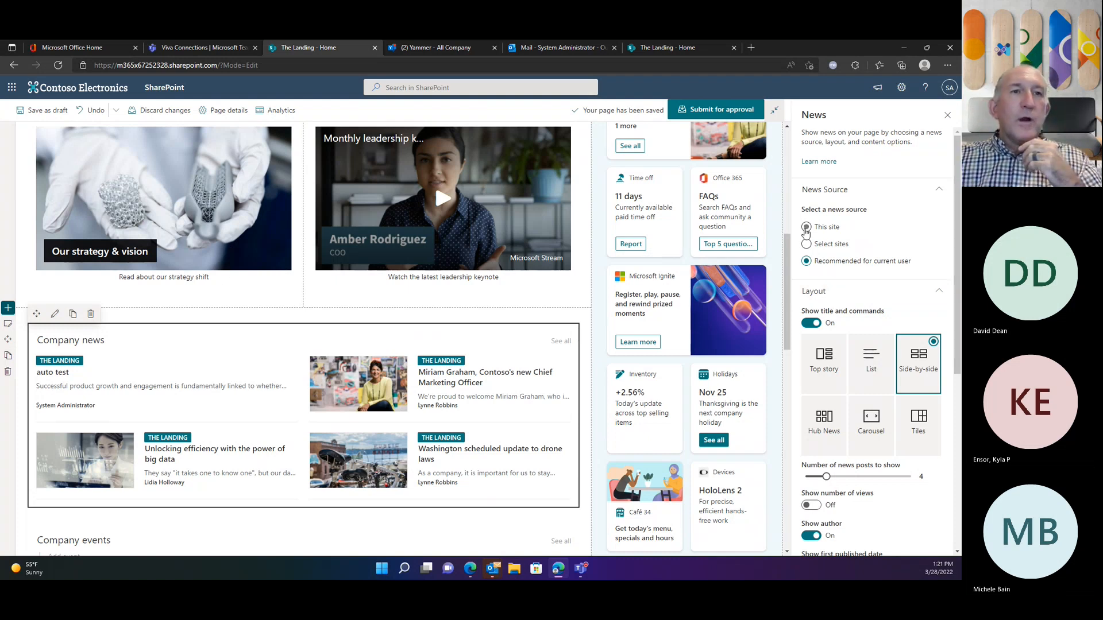
Set the news source to This site and preview the Top story and Hub News layouts
left_click(807, 227)
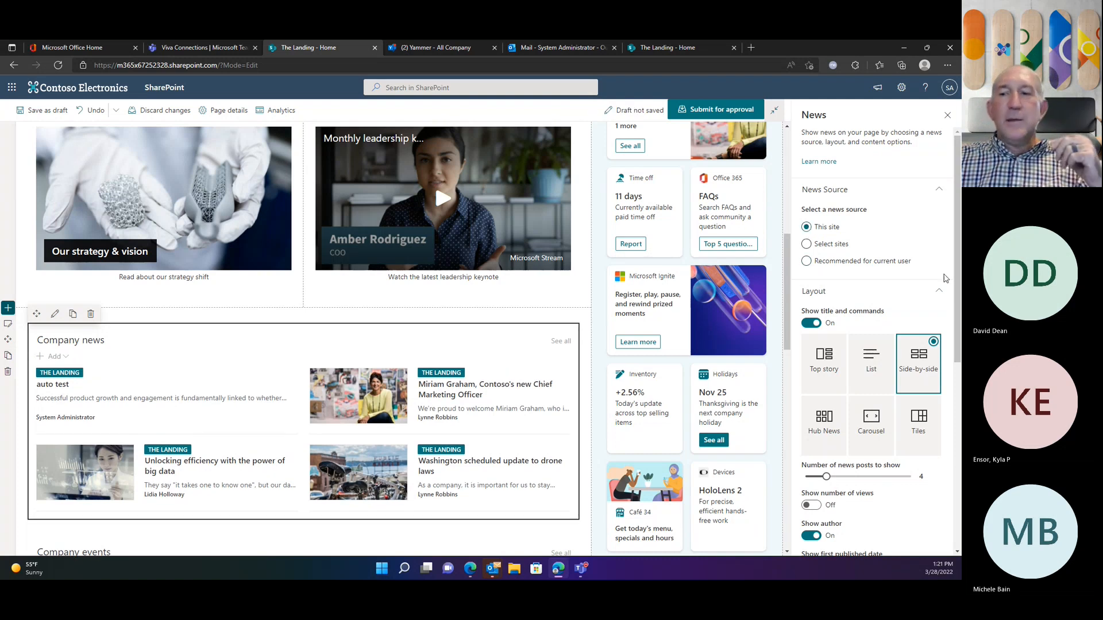
scroll(942, 282, "down", 3)
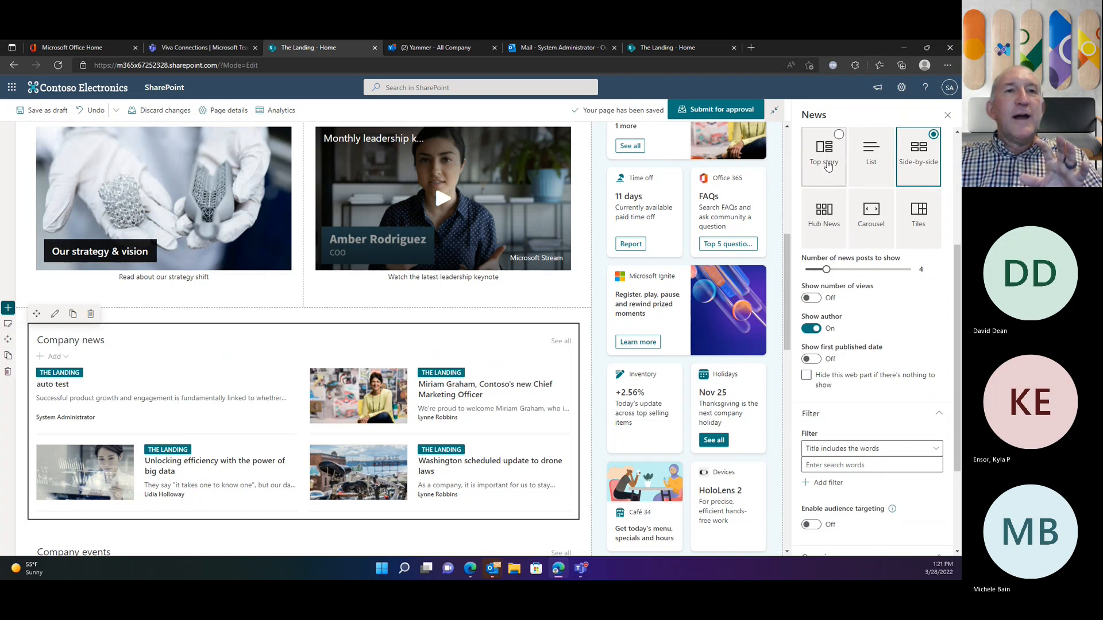
left_click(827, 166)
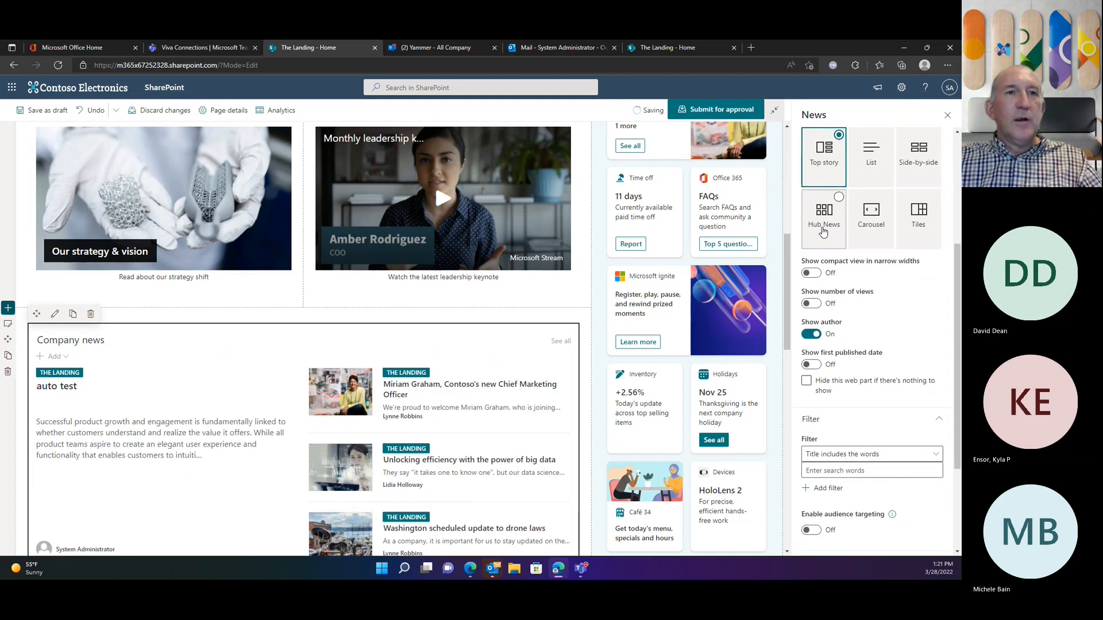
left_click(831, 230)
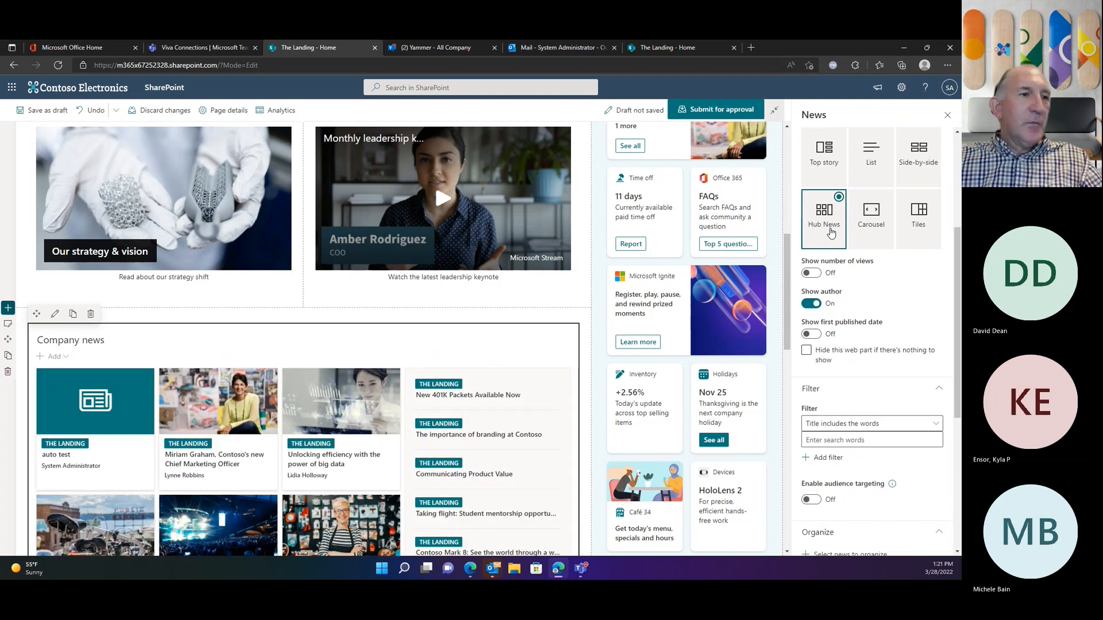
Preview the Carousel, Tiles and List layouts, then settle back on Side-by-side
left_click(880, 226)
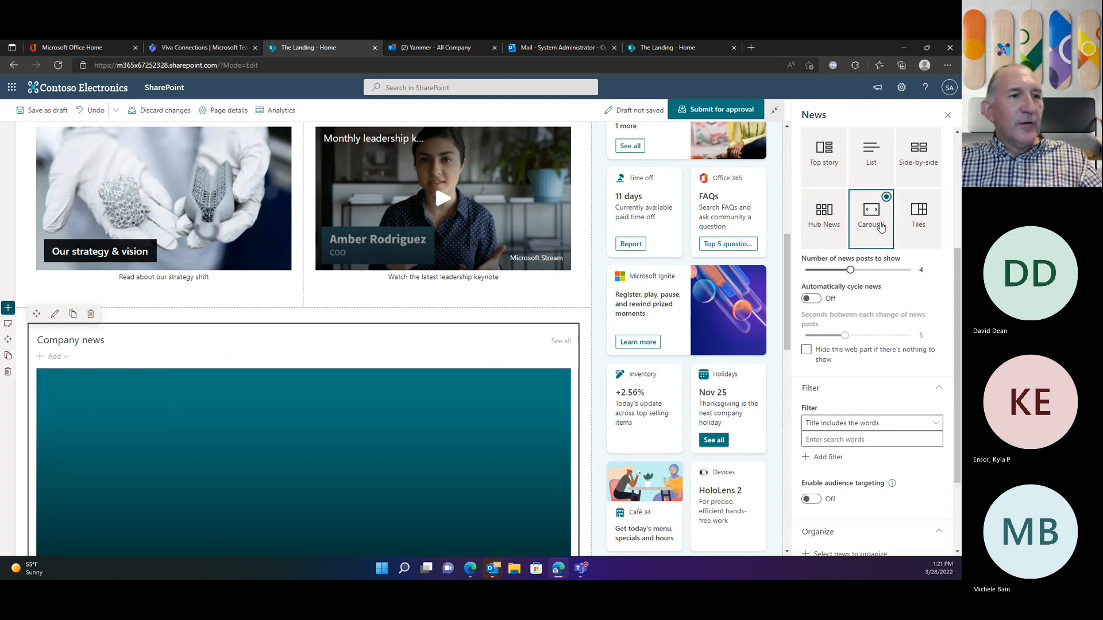
left_click(562, 489)
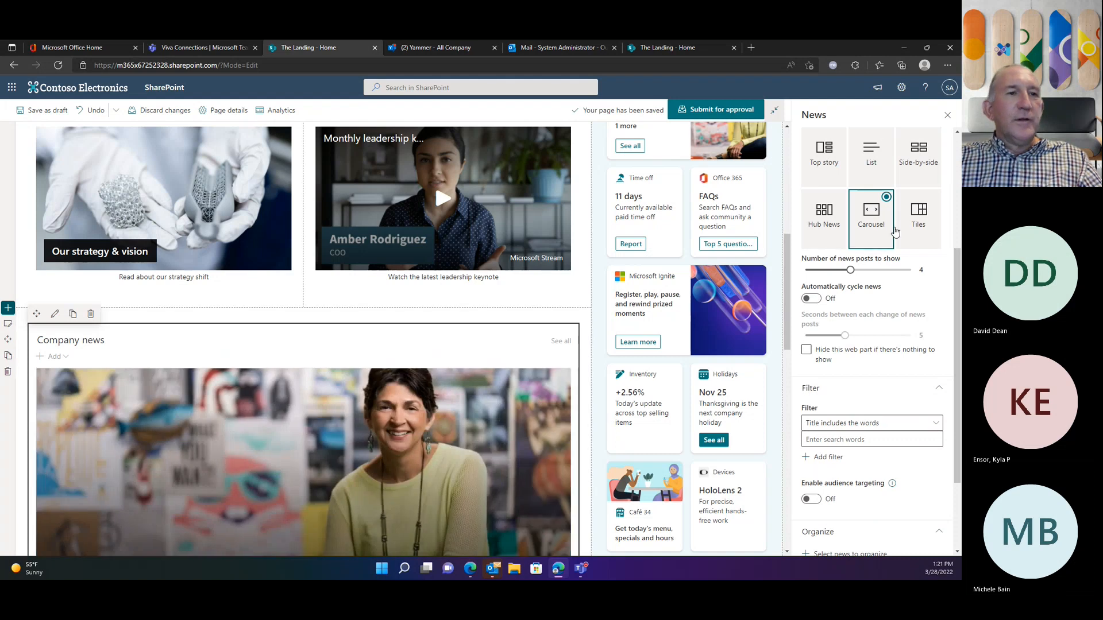
left_click(915, 221)
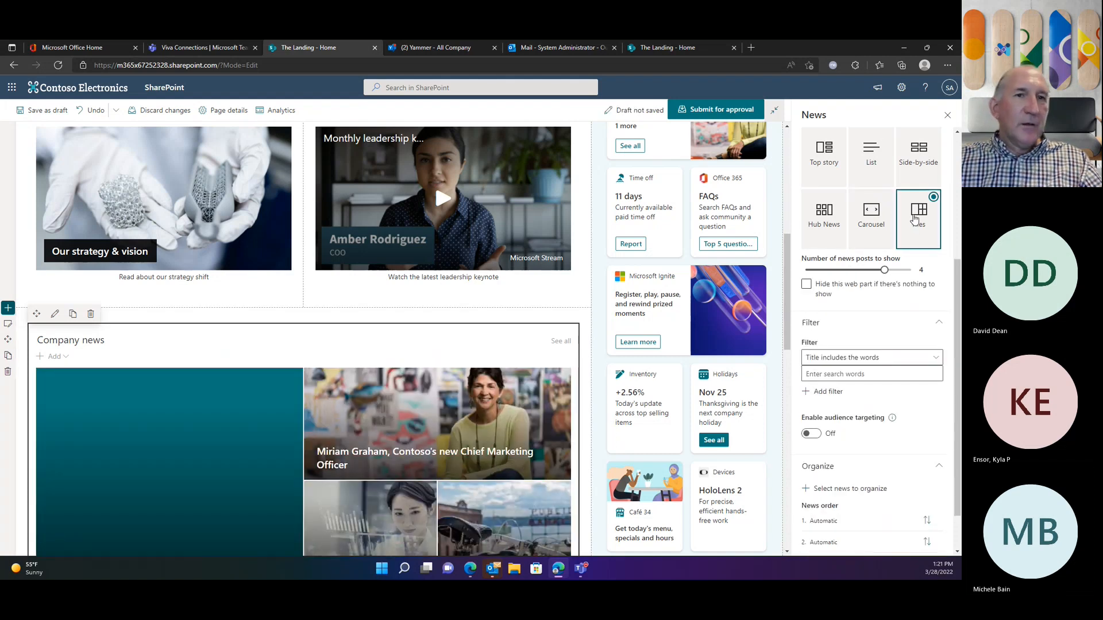
left_click(867, 151)
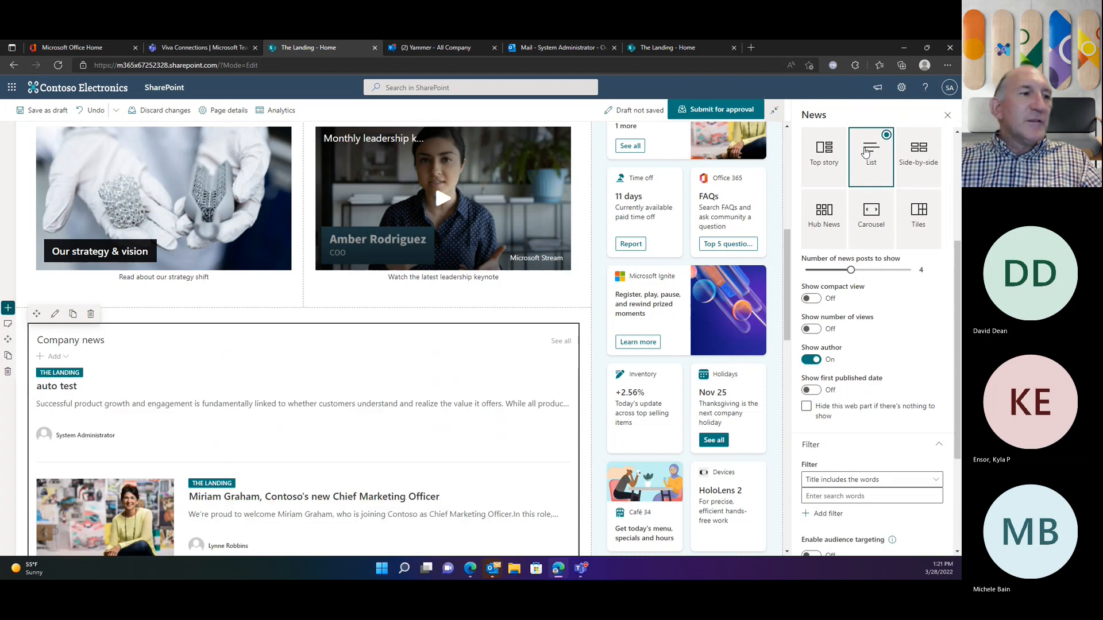
left_click(919, 150)
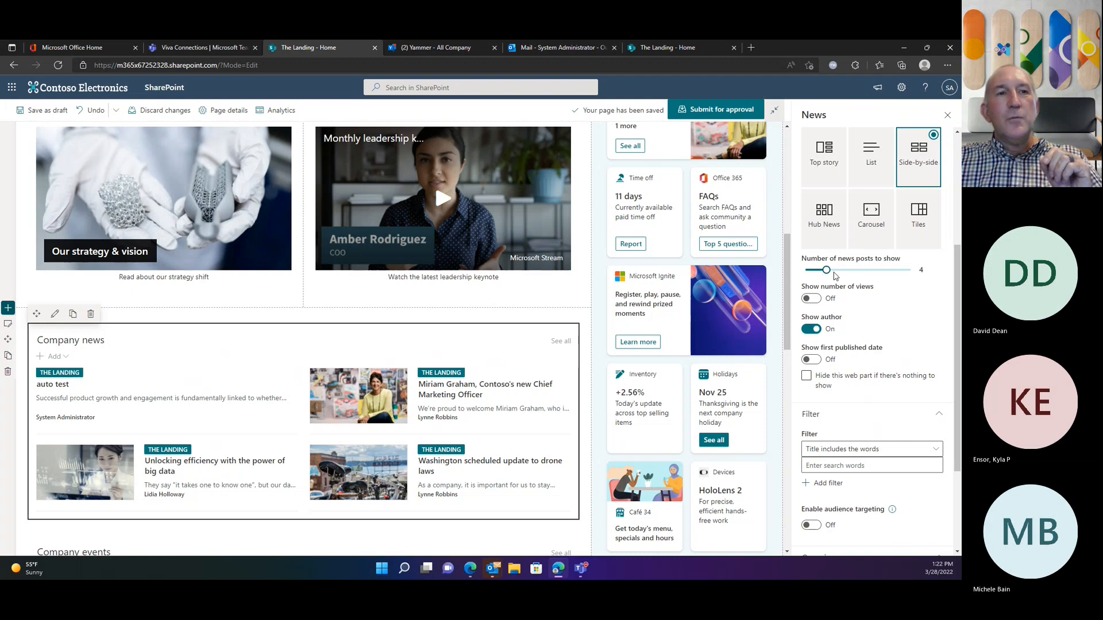
mouse_move(828, 272)
left_mouse_down()
mouse_move(876, 272)
mouse_move(826, 277)
left_mouse_up()
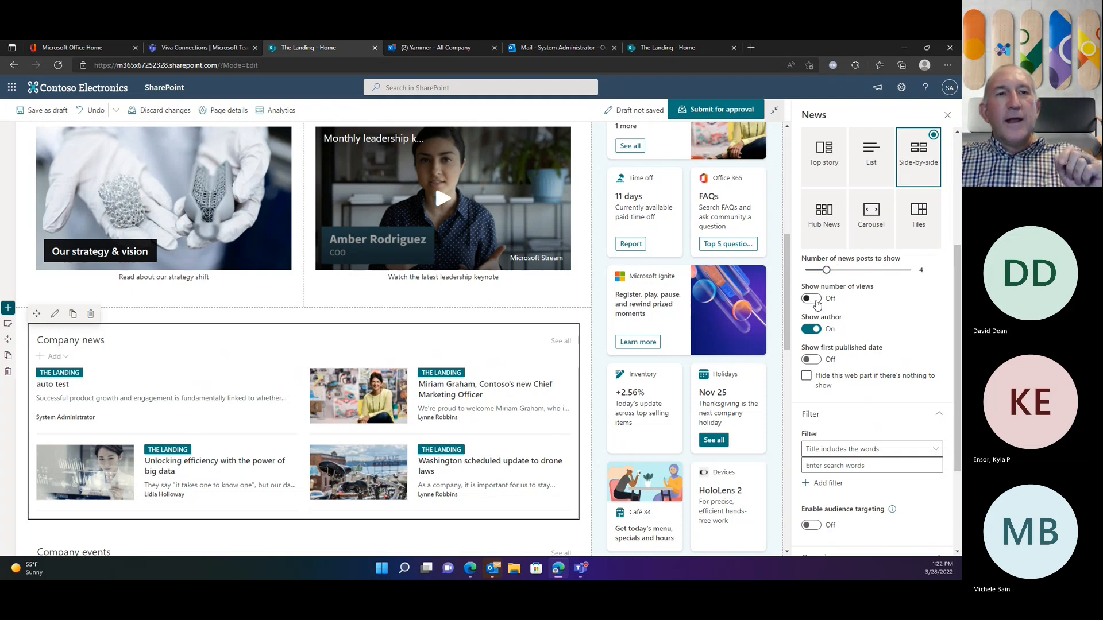
left_click(816, 302)
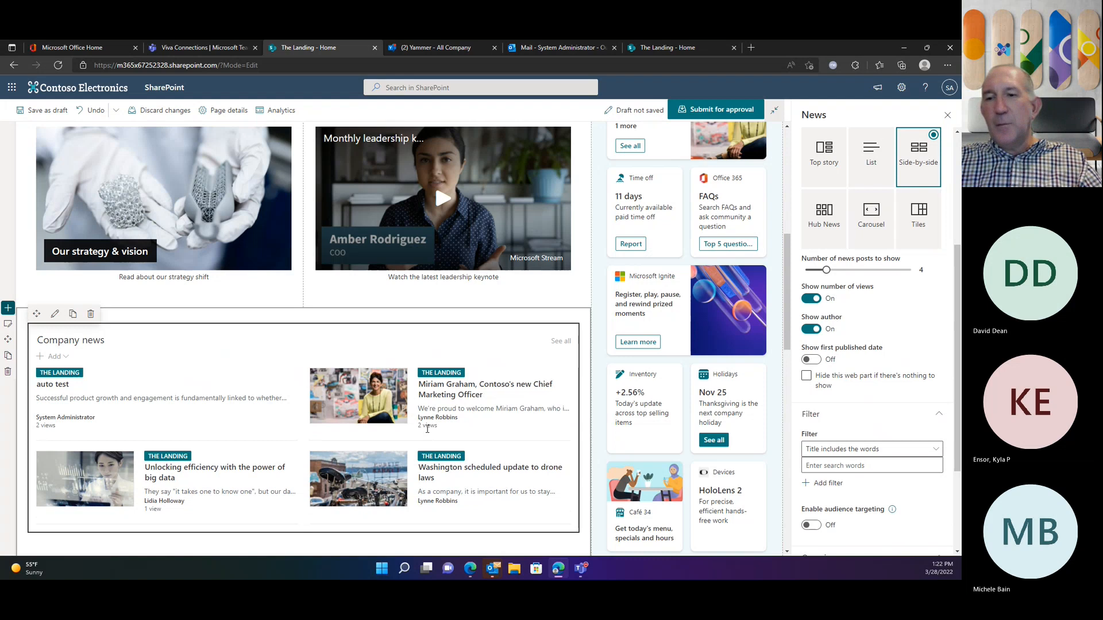
left_click(812, 330)
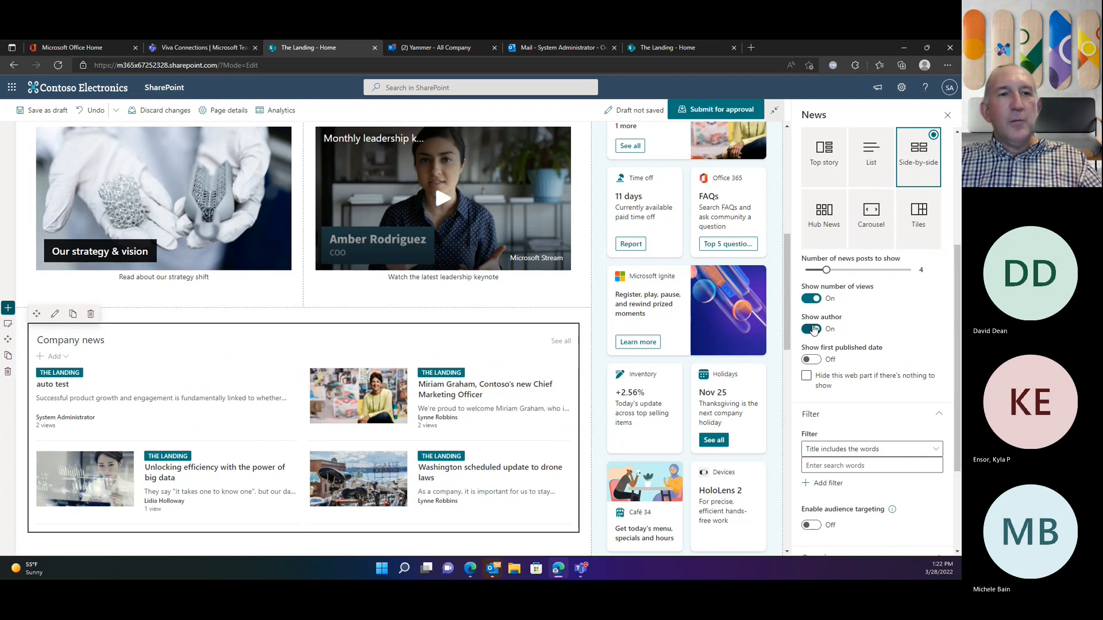
left_click(813, 329)
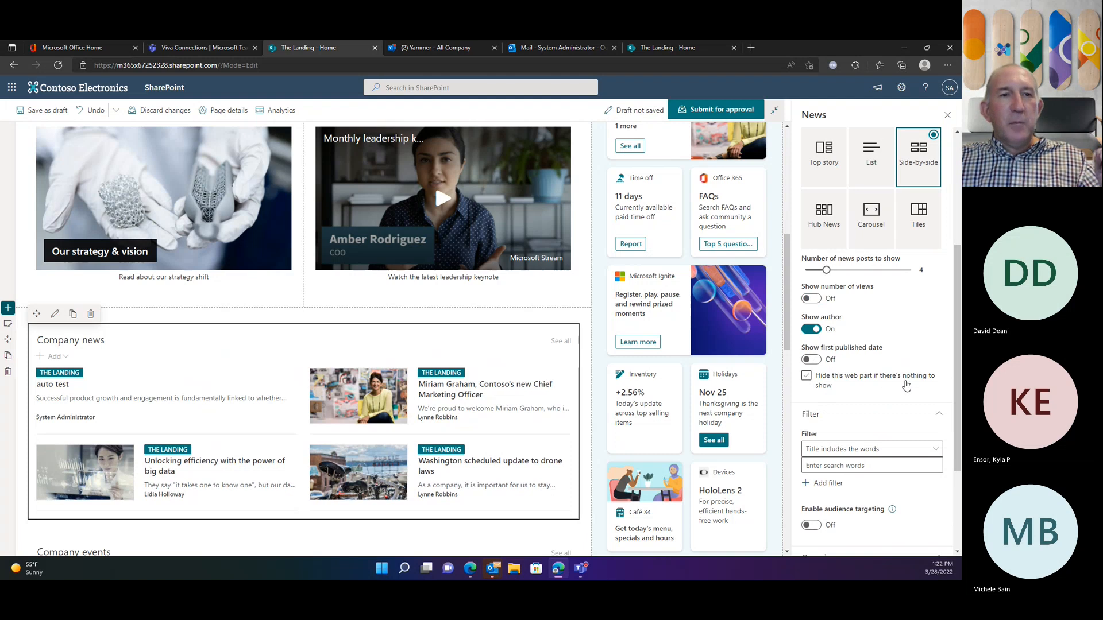
scroll(906, 390, "down", 3)
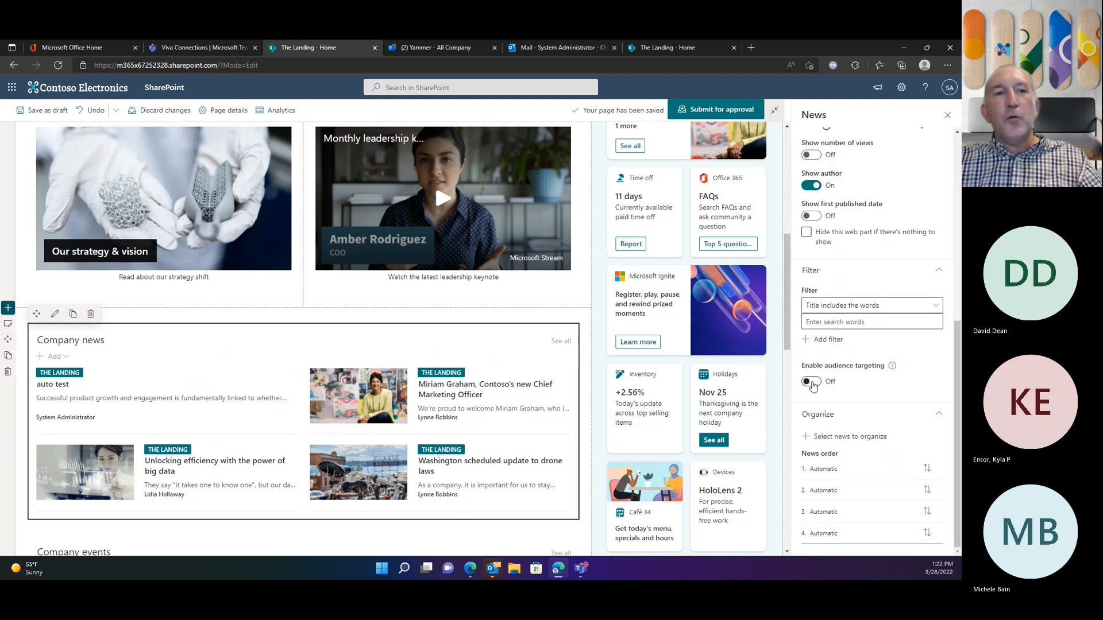
left_click(816, 384)
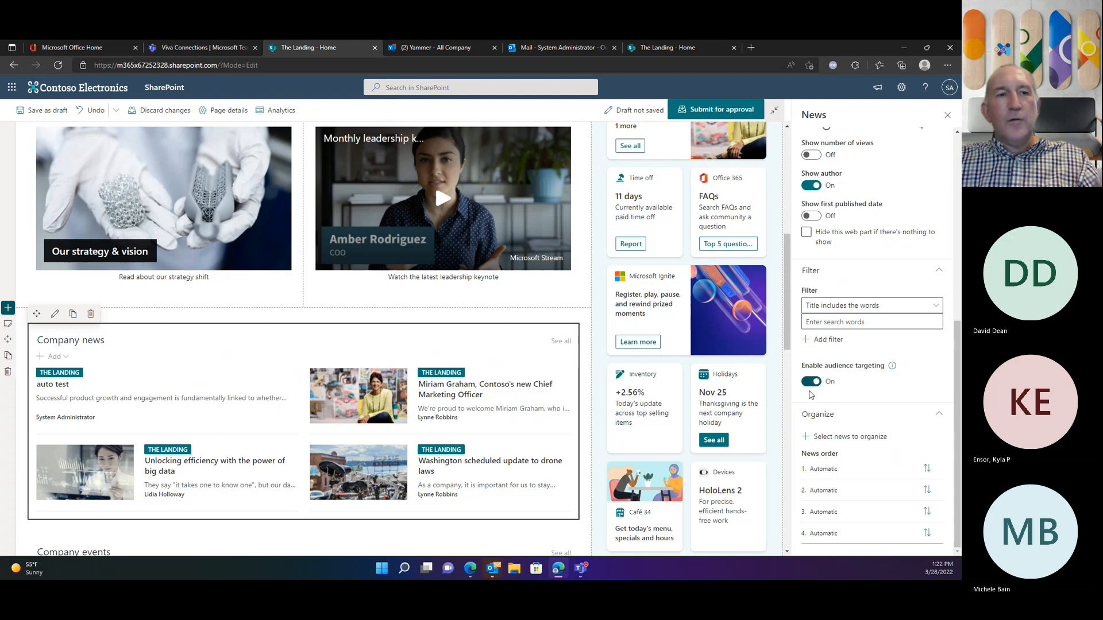
left_click(810, 386)
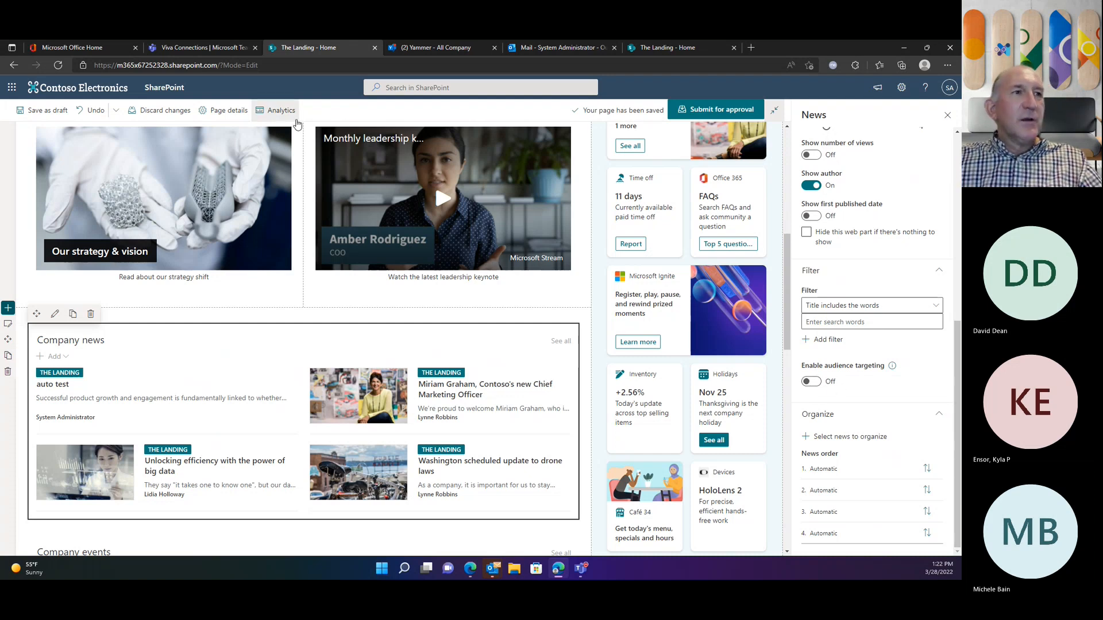
Discard the home page edits, then open Company news' See all and Manage posts
left_click(146, 112)
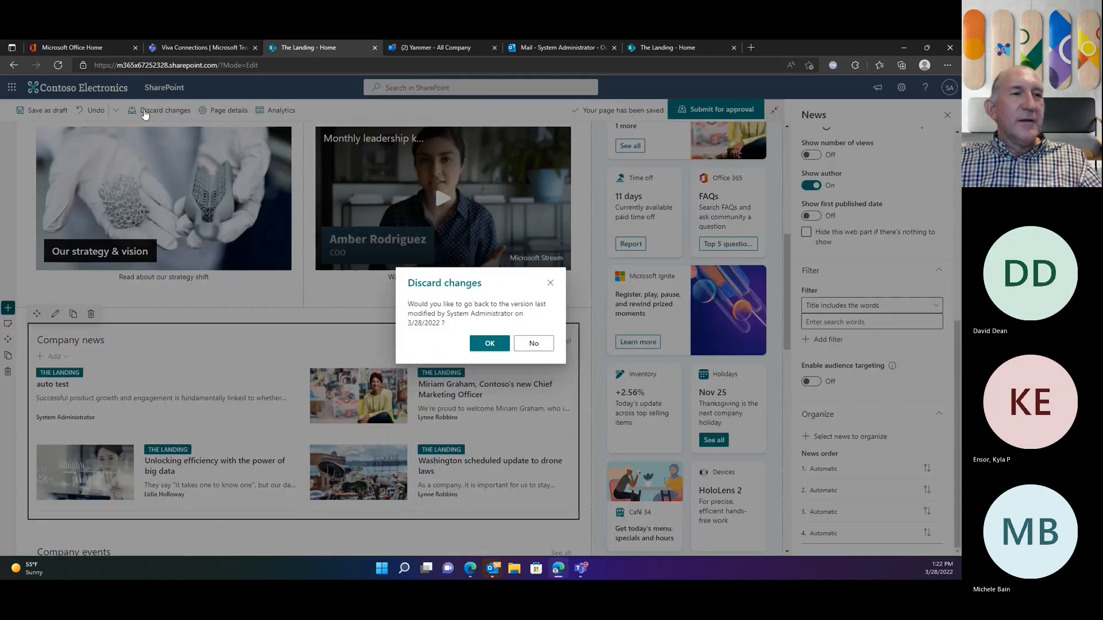
left_click(489, 344)
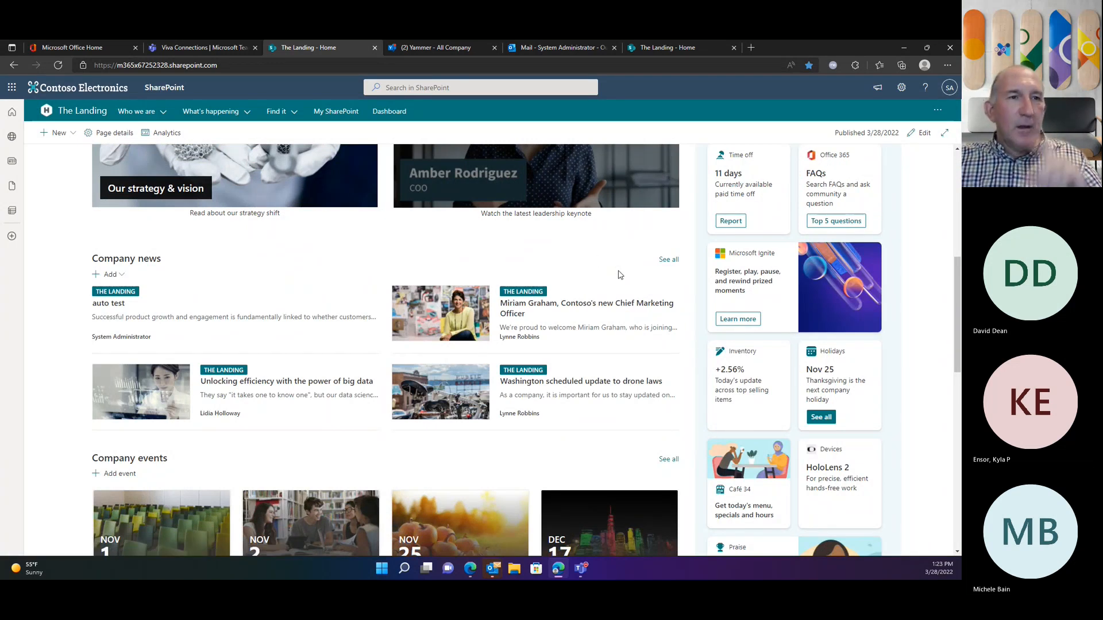
left_click(670, 260)
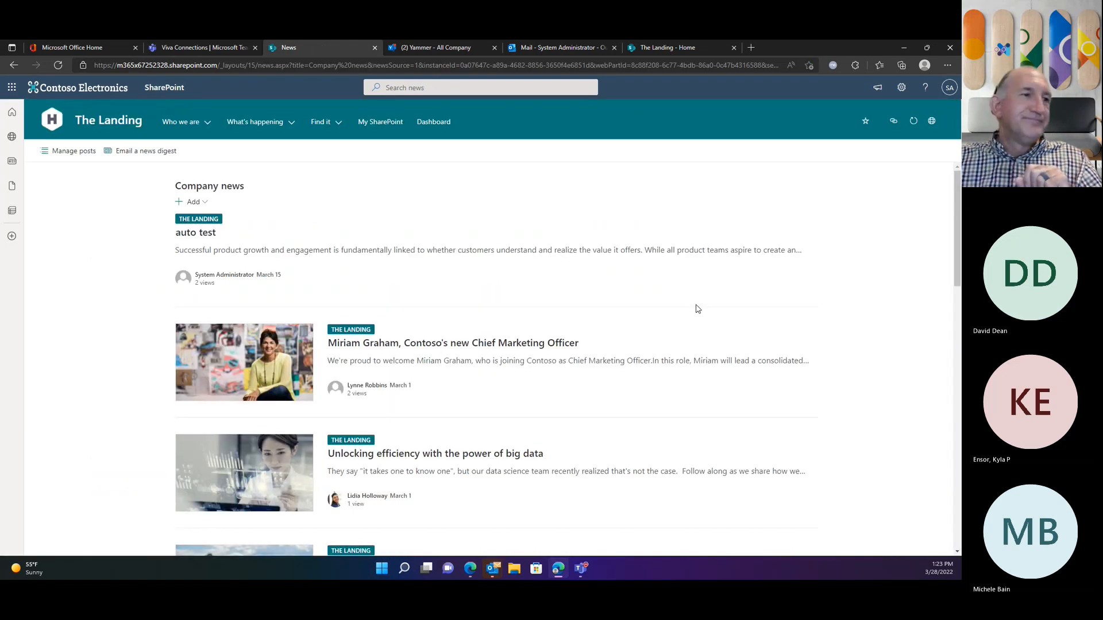
left_click(59, 152)
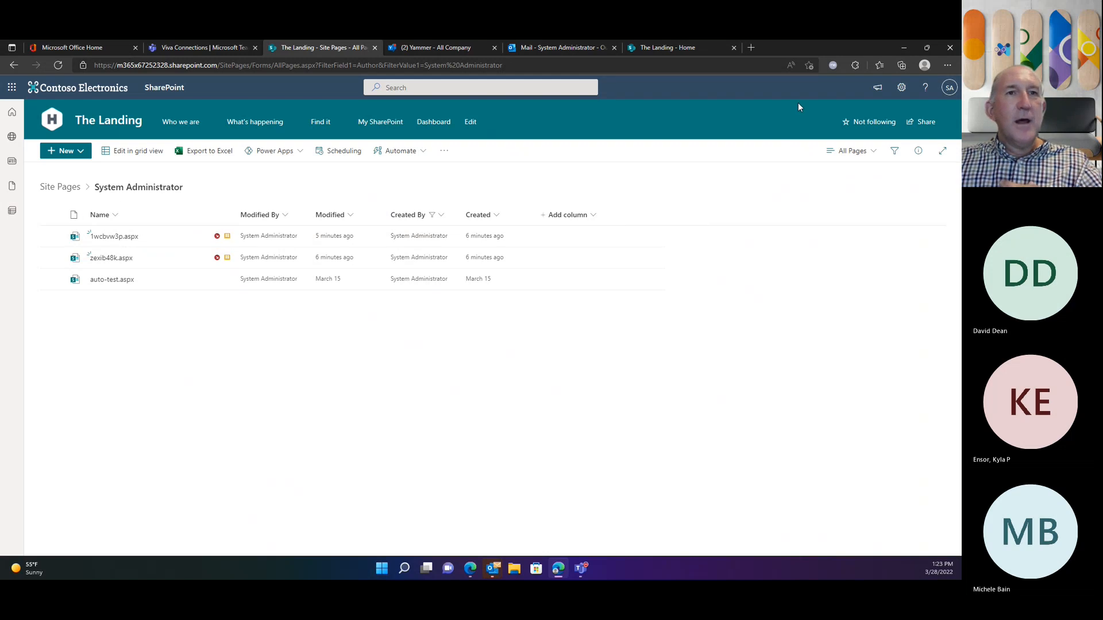
Open The Landing's Site Pages library from Site contents under the Settings gear
left_click(901, 89)
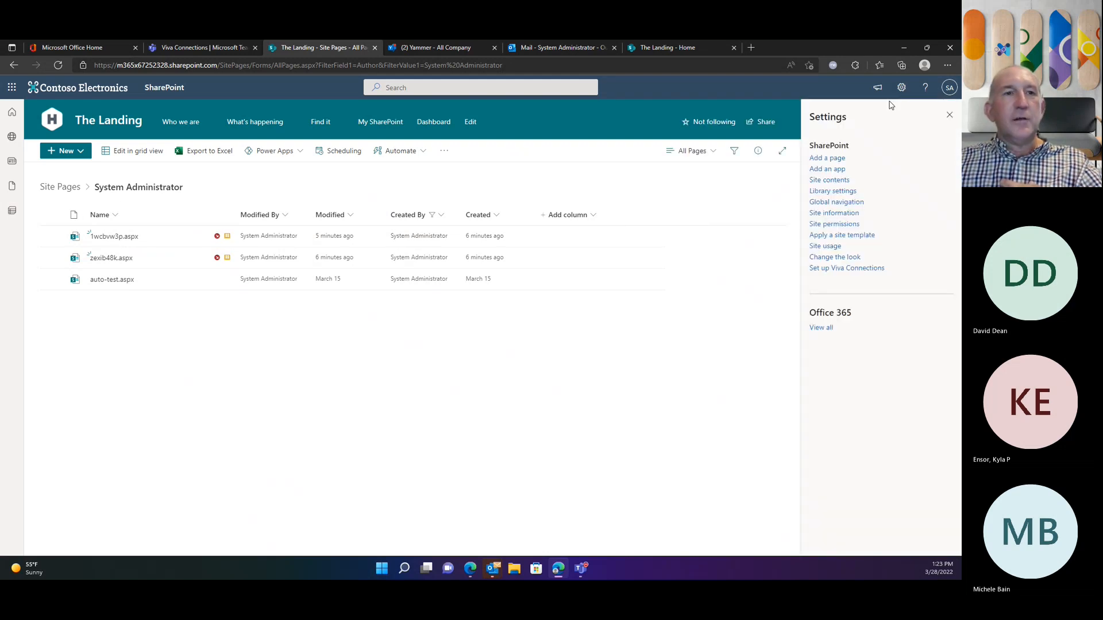
left_click(834, 182)
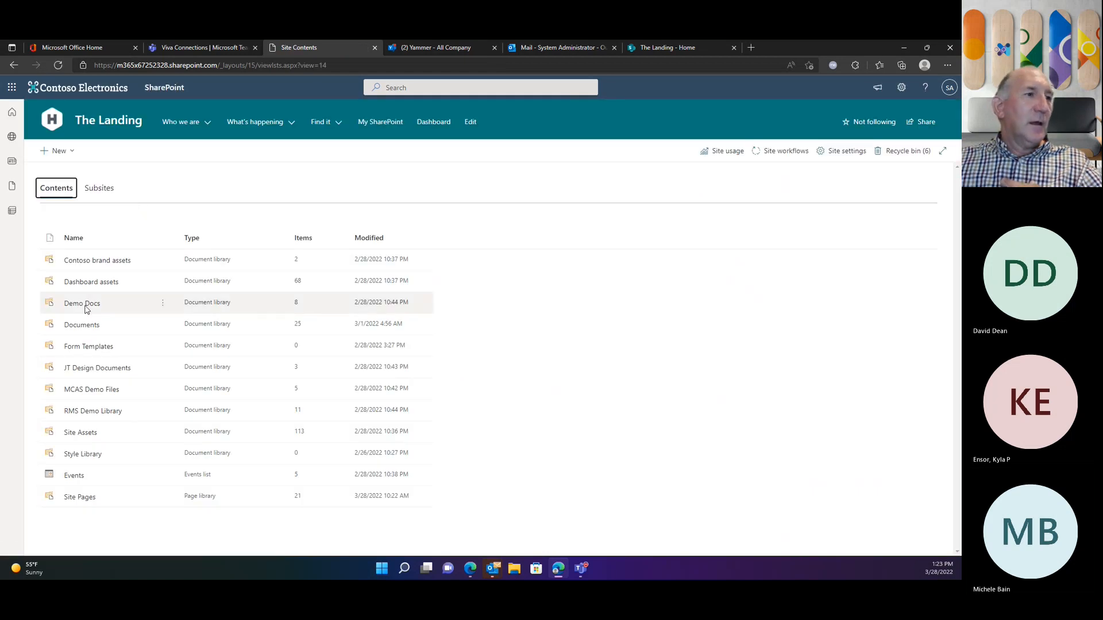
left_click(78, 498)
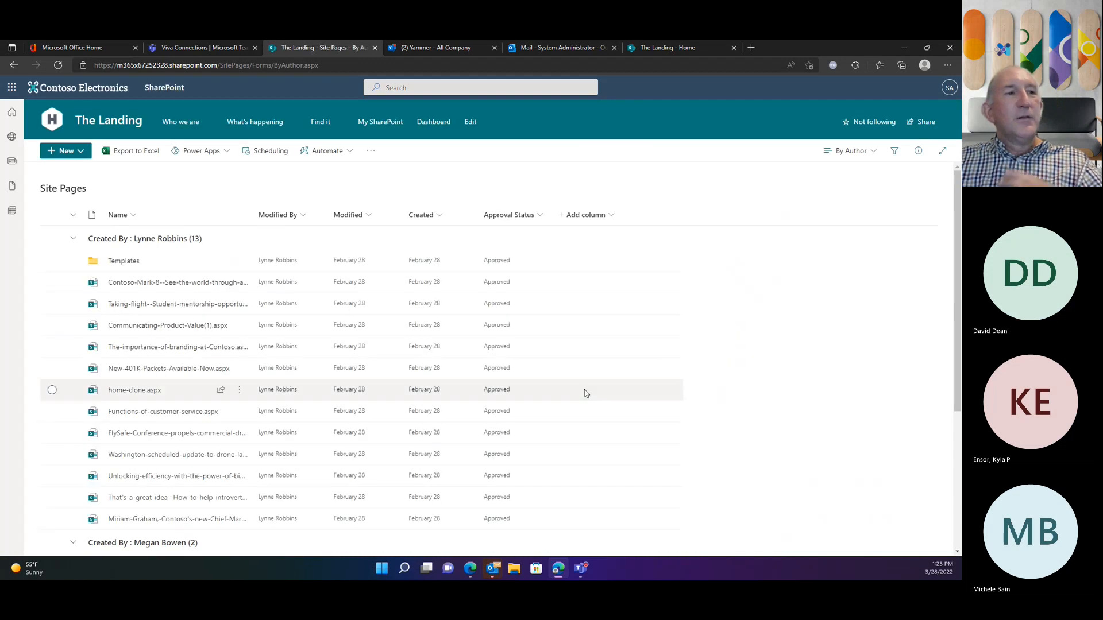
scroll(287, 396, "down", 3)
scroll(288, 401, "up", 4)
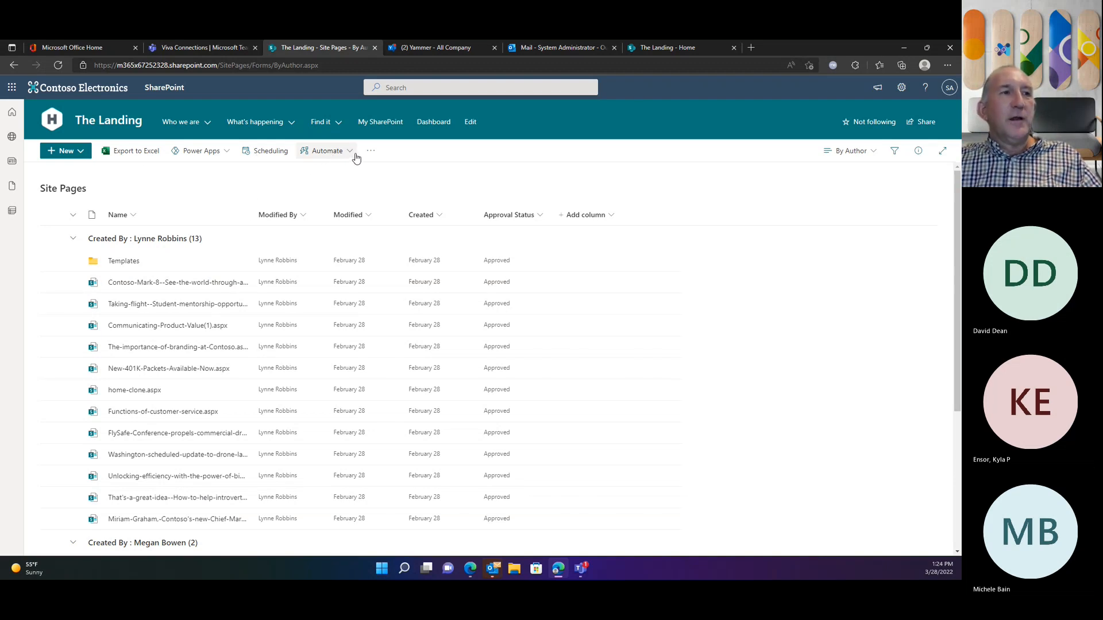
Turn page scheduling Off for the site, then bring up the library's Automate > Power Automate menu
left_click(268, 151)
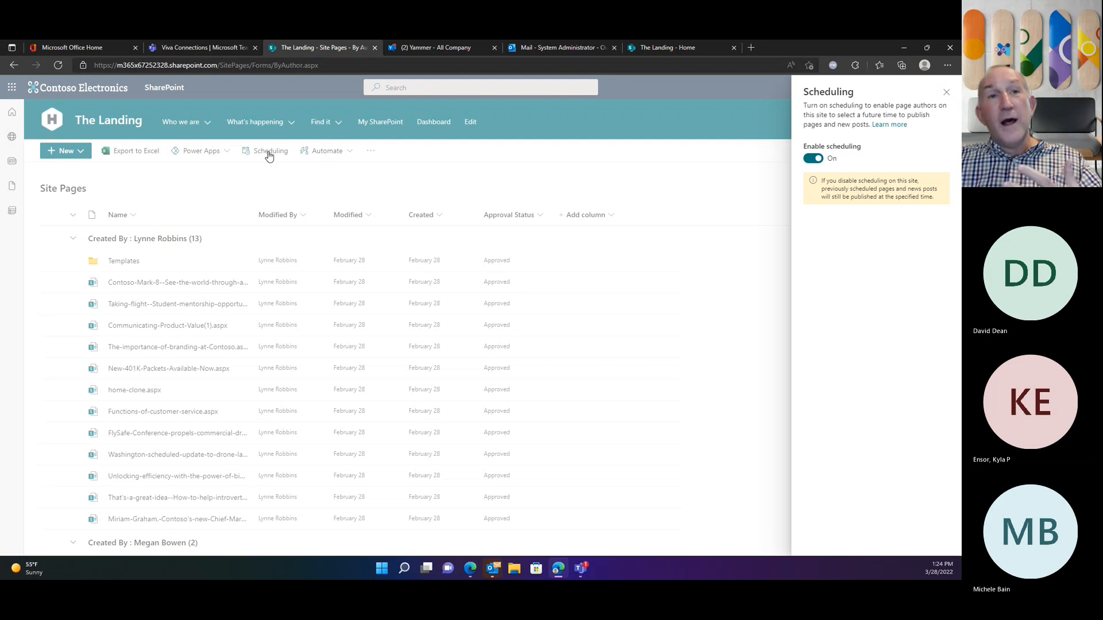
left_click(810, 160)
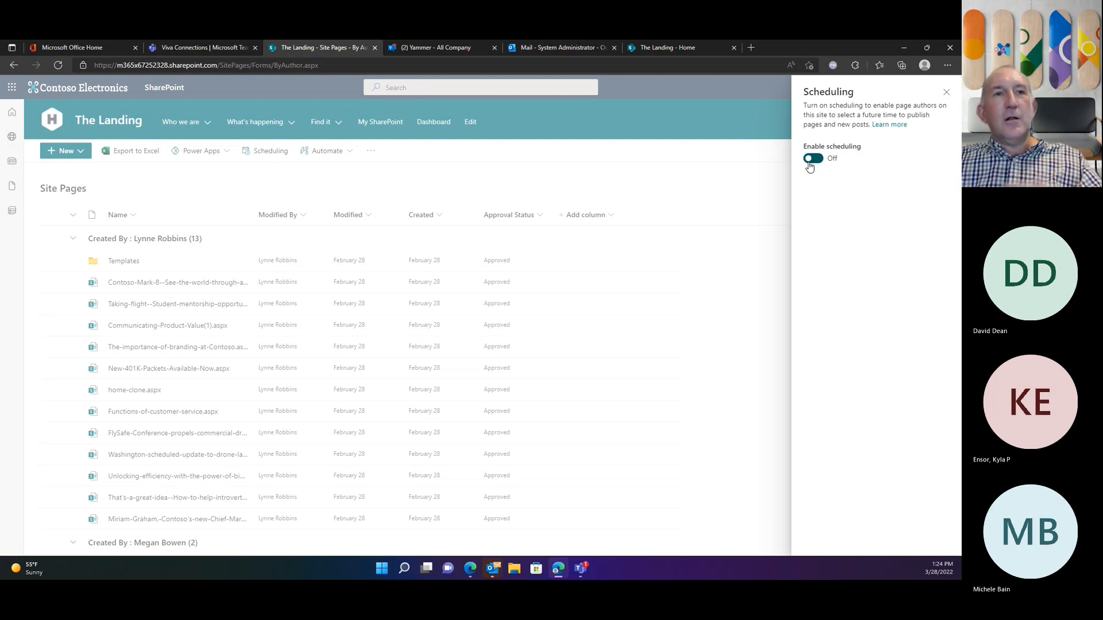
left_click(947, 94)
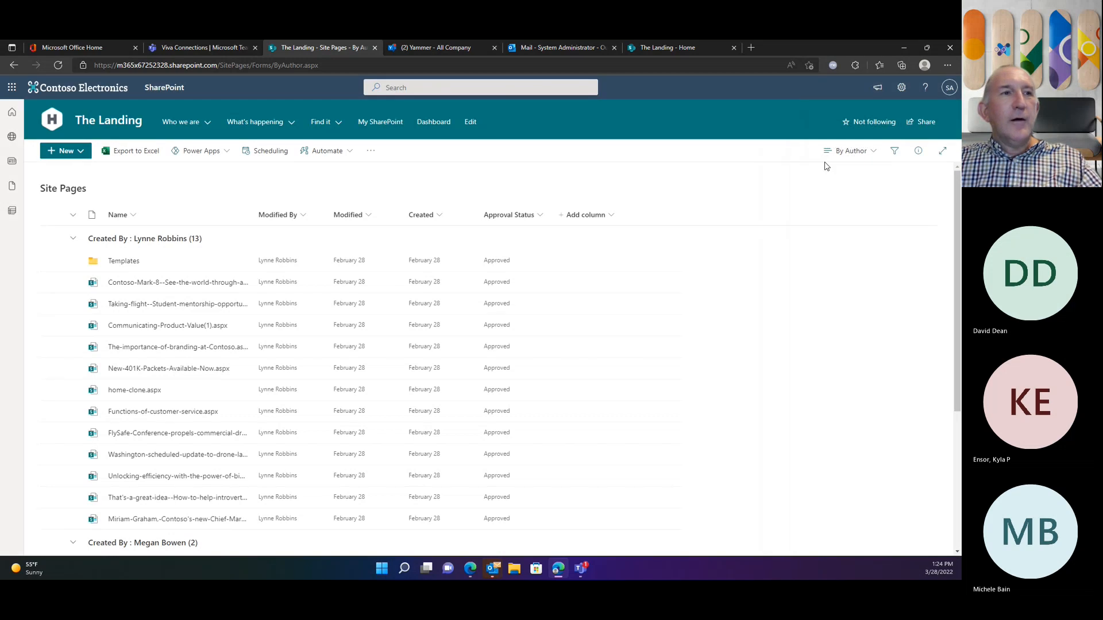
left_click(348, 151)
mouse_move(362, 178)
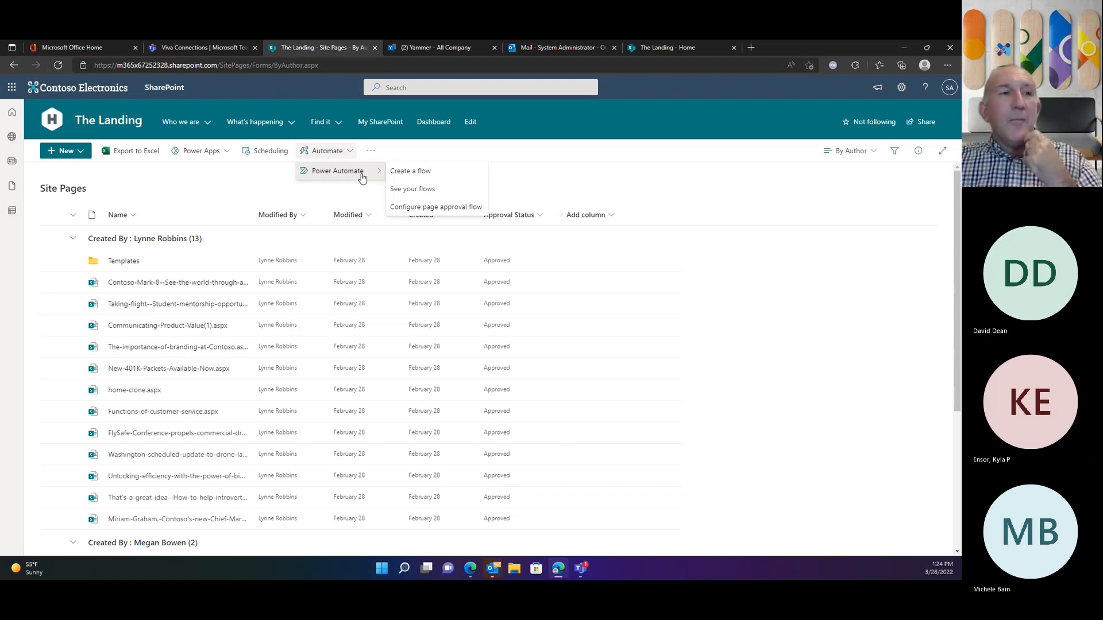
Open My flows with the admin account and delete 'Post a message to Microsoft Teams for a selected file'
left_click(414, 189)
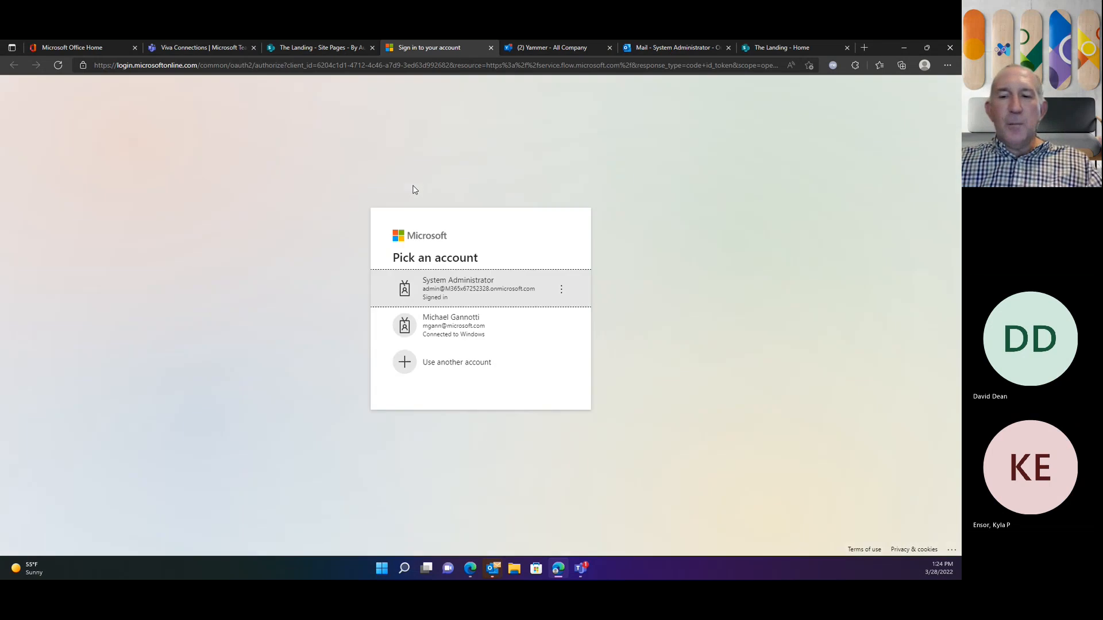
left_click(470, 285)
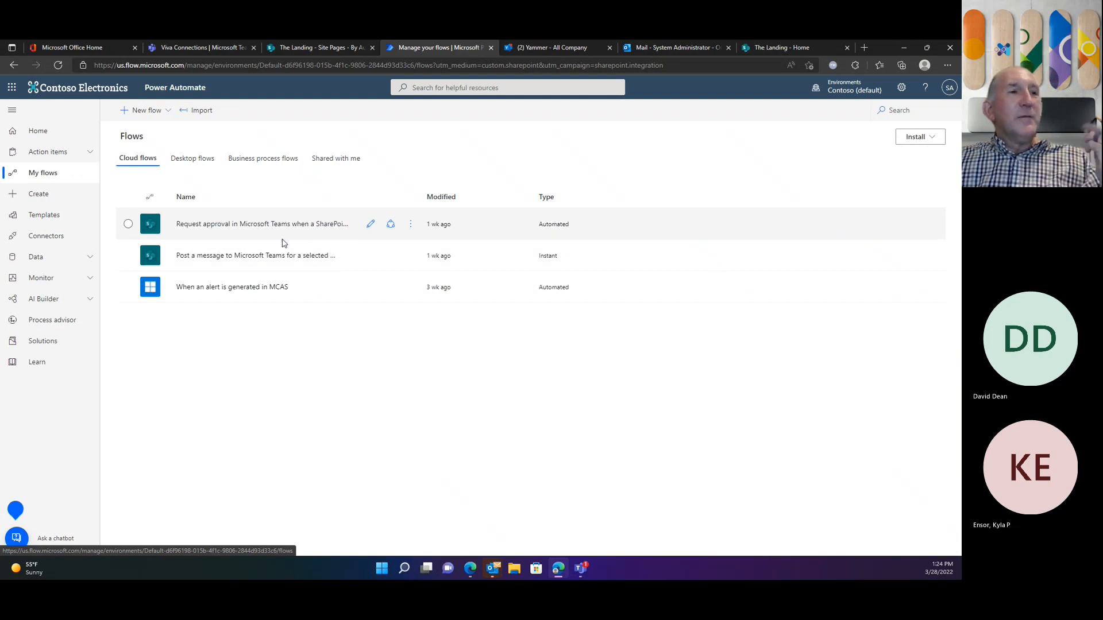
left_click(128, 256)
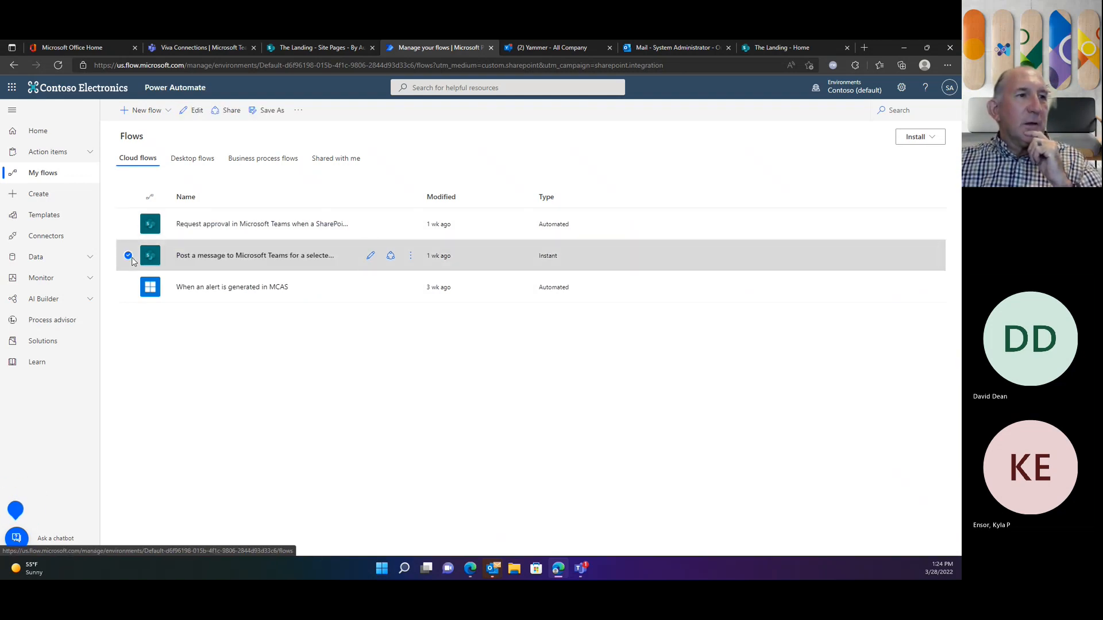
left_click(416, 256)
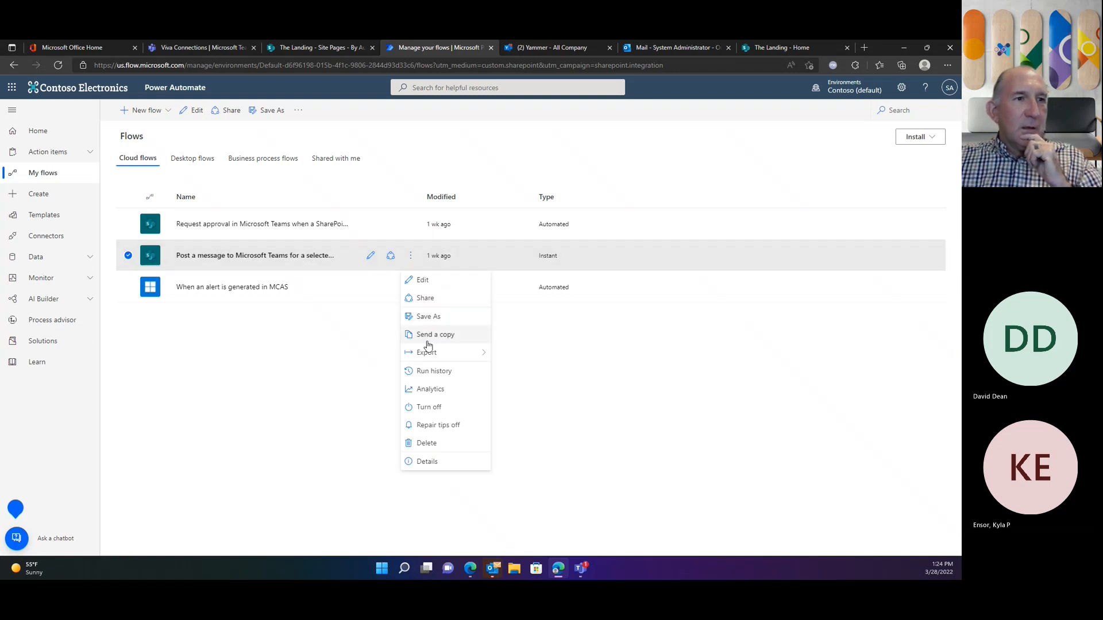
left_click(432, 444)
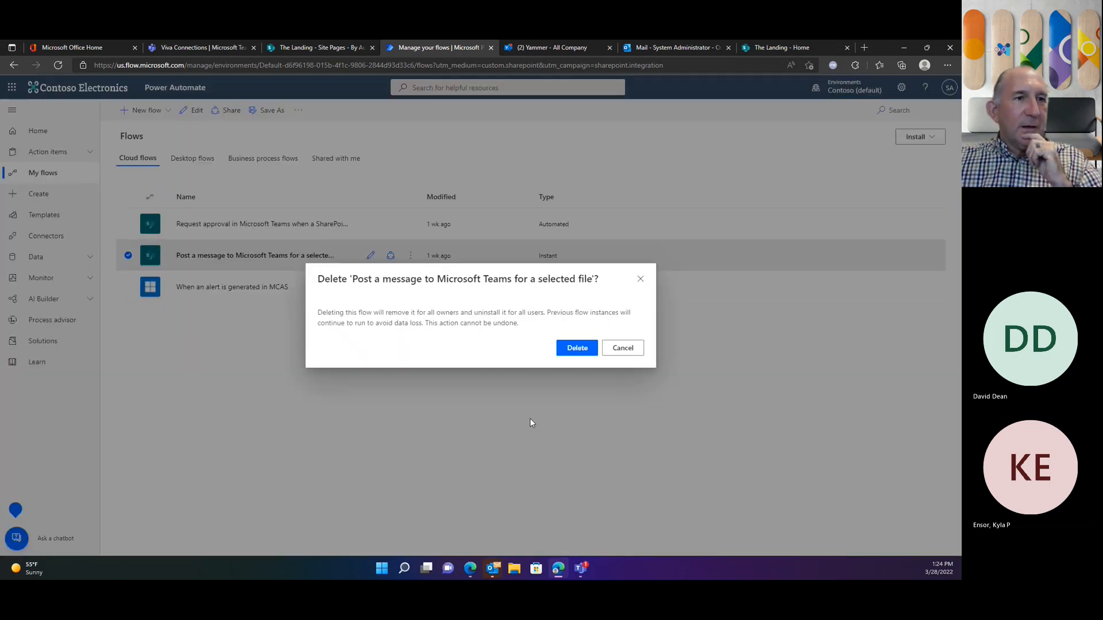
left_click(578, 348)
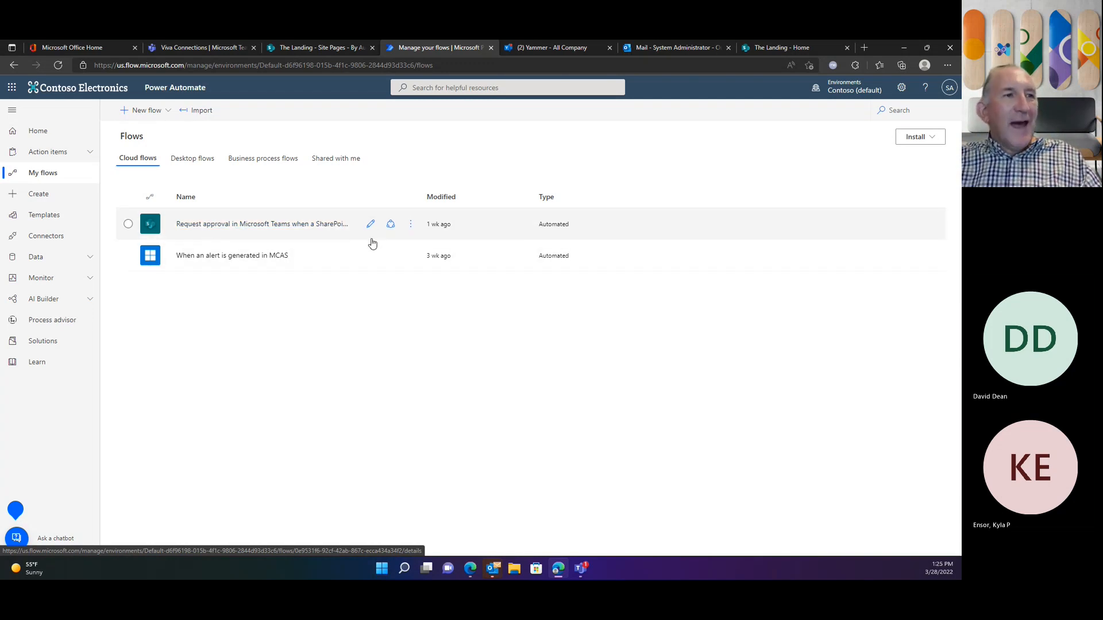
Return to Site Pages and start Automate > Power Automate > Create a flow
left_click(11, 66)
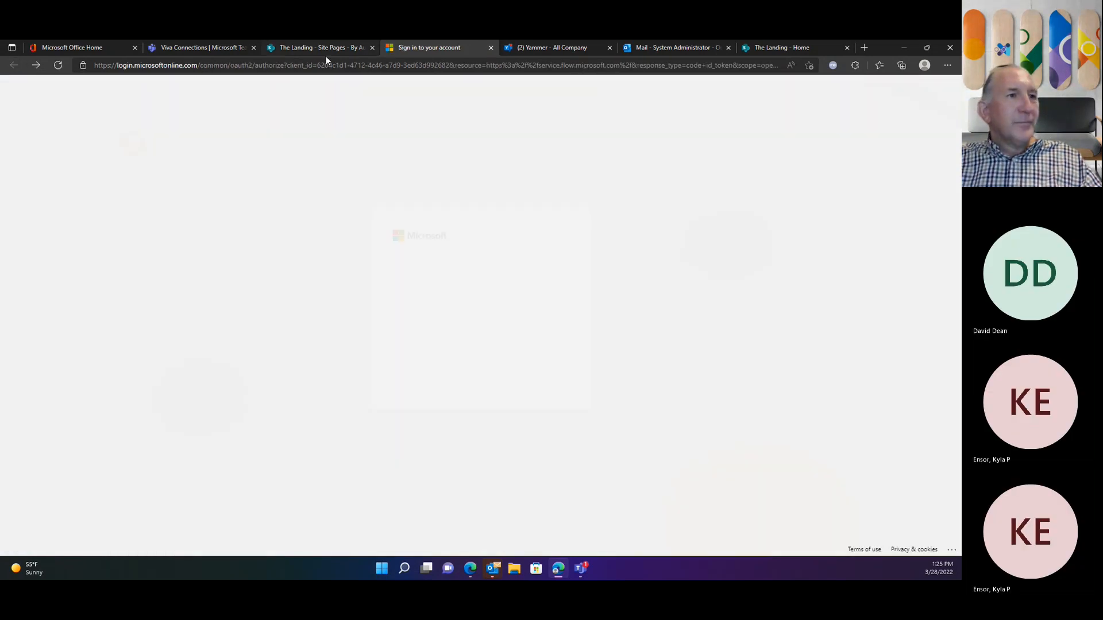
left_click(490, 48)
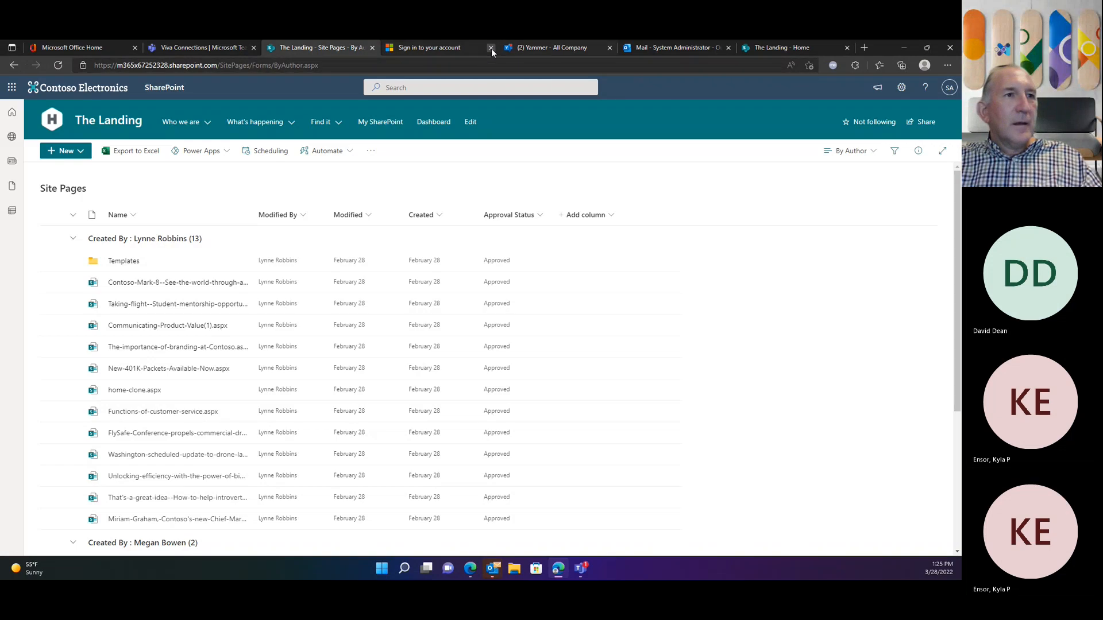
left_click(347, 151)
mouse_move(359, 172)
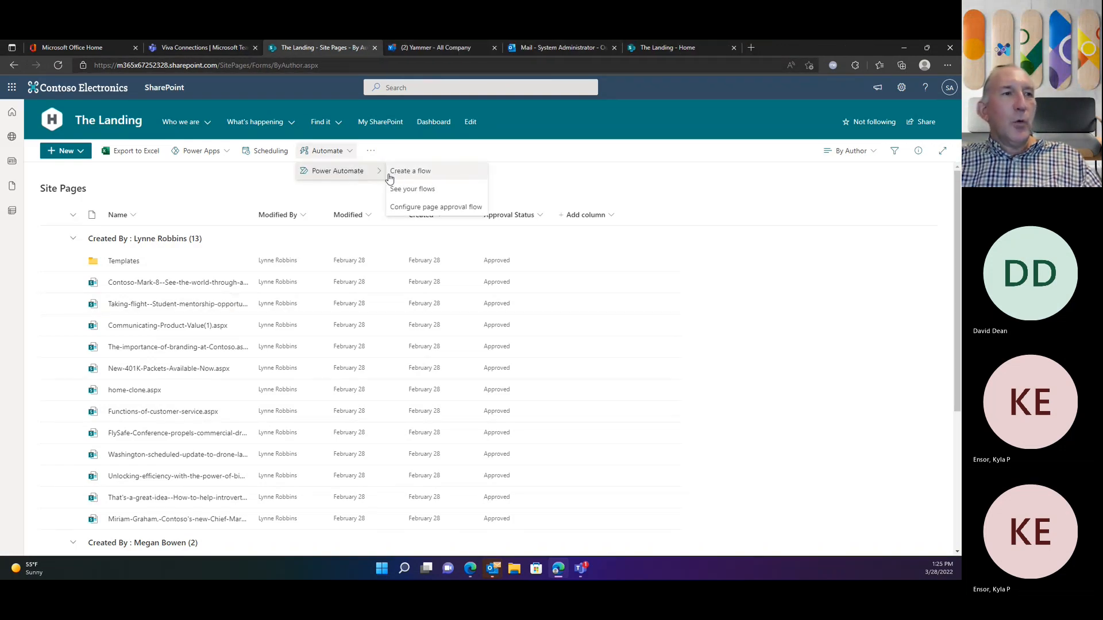
left_click(419, 171)
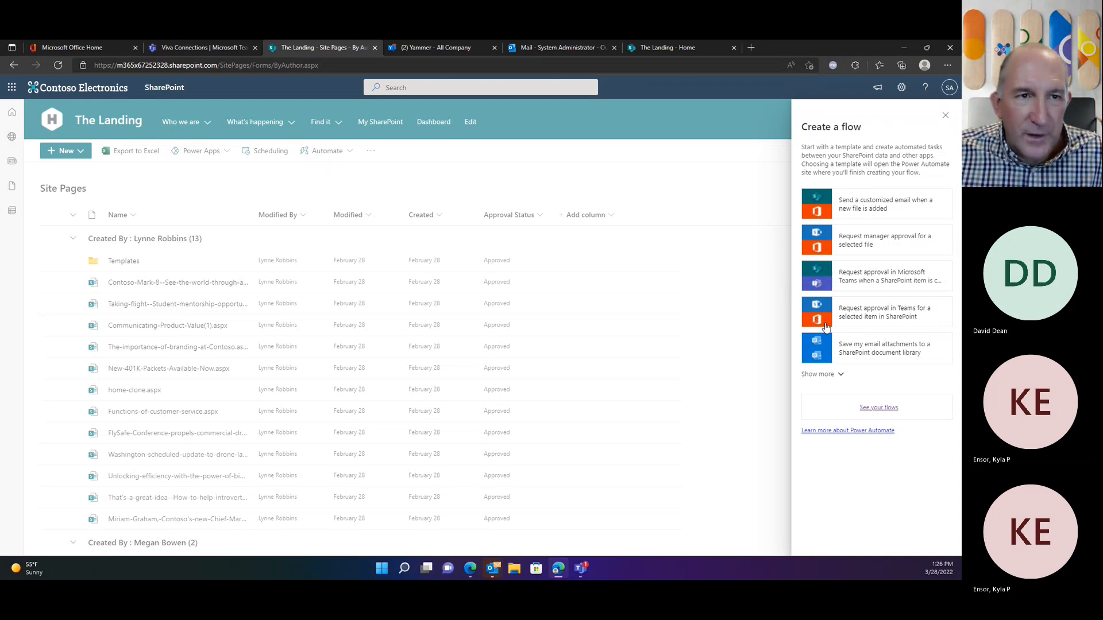
Expand the flow template list with Show more and open the full SharePoint template gallery
left_click(833, 376)
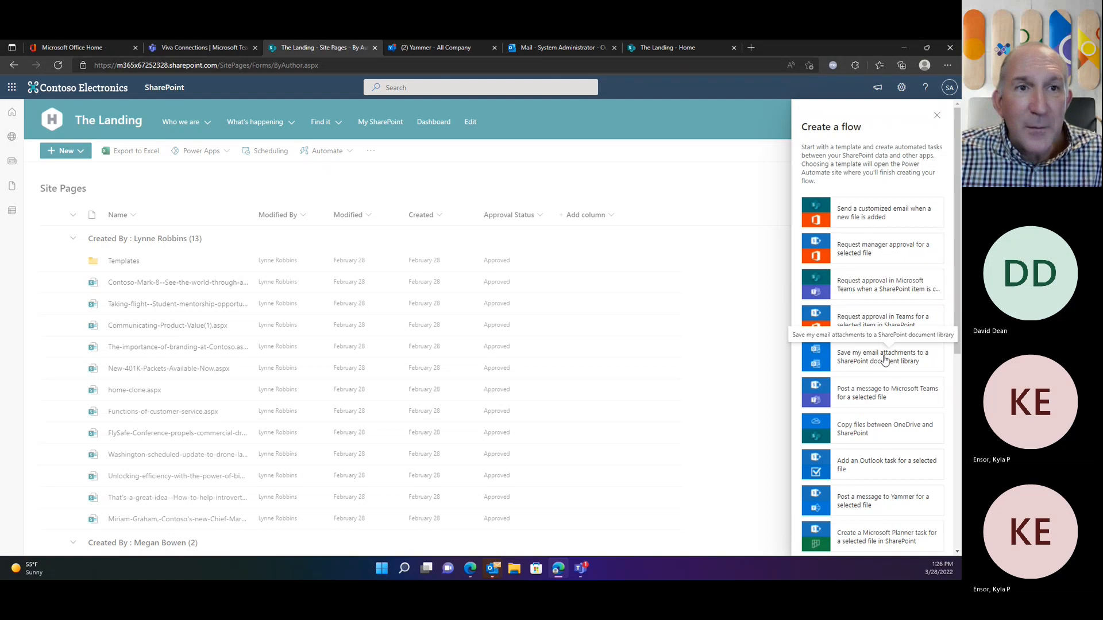
scroll(918, 367, "down", 3)
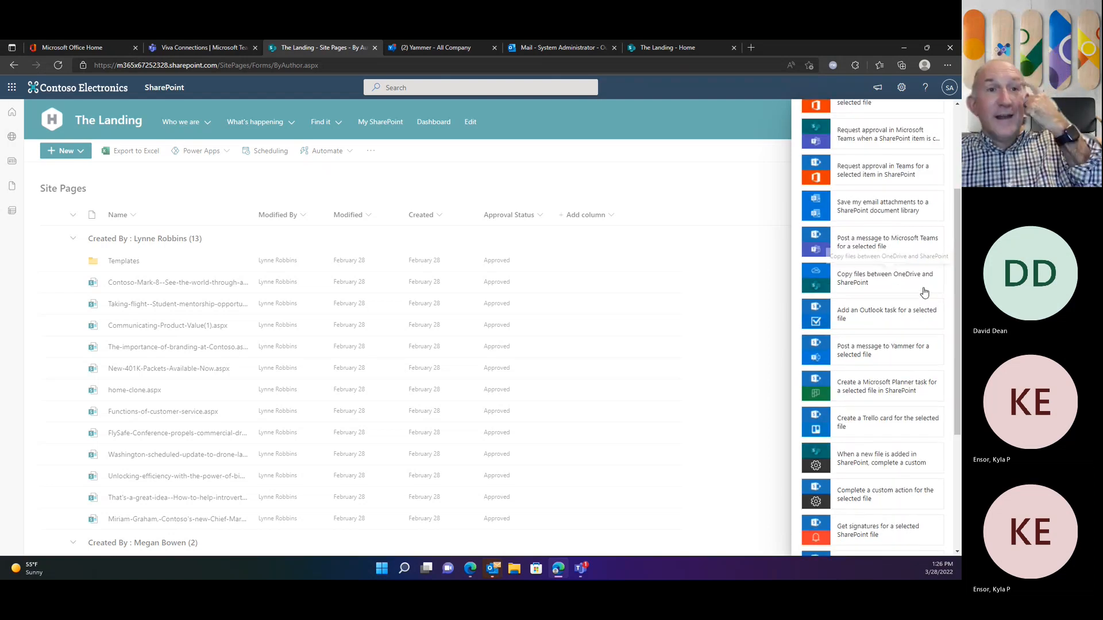
scroll(893, 308, "down", 3)
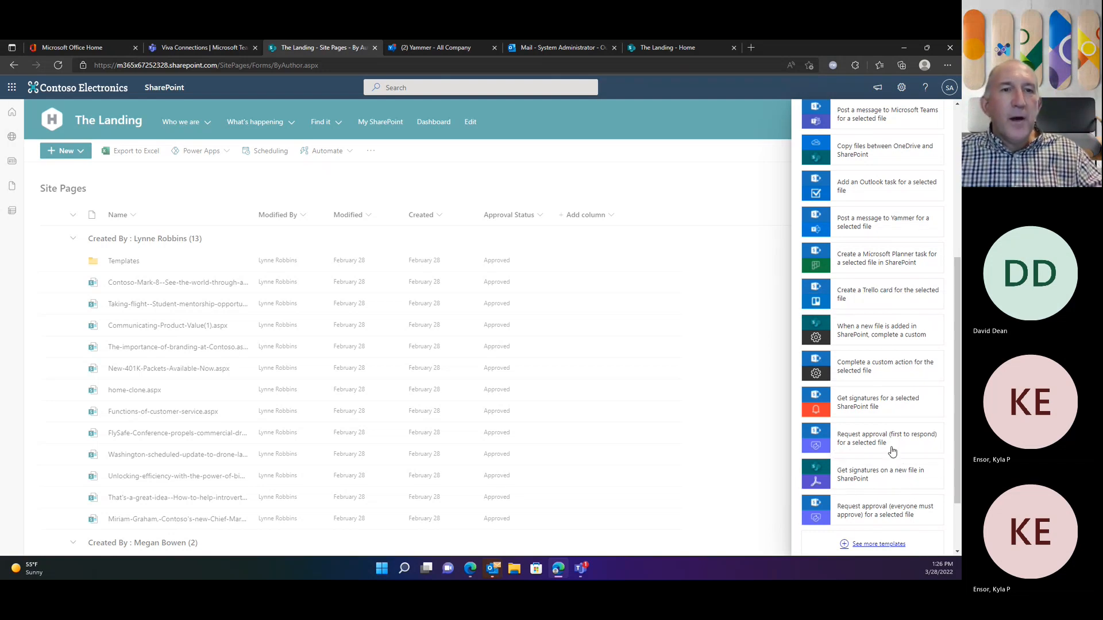
scroll(905, 494, "down", 2)
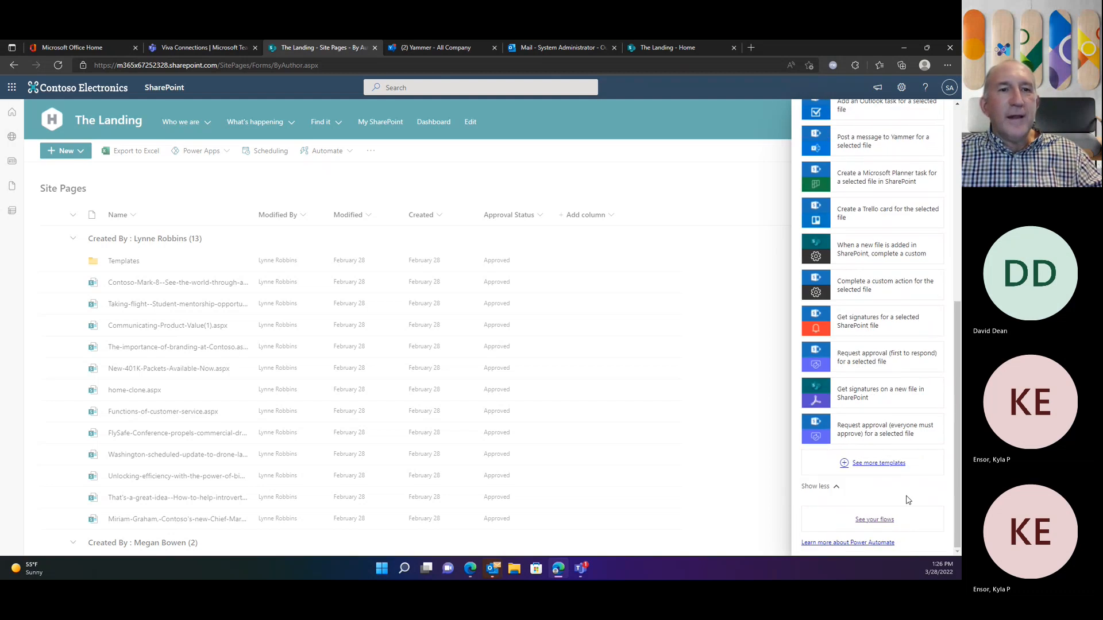
left_click(883, 464)
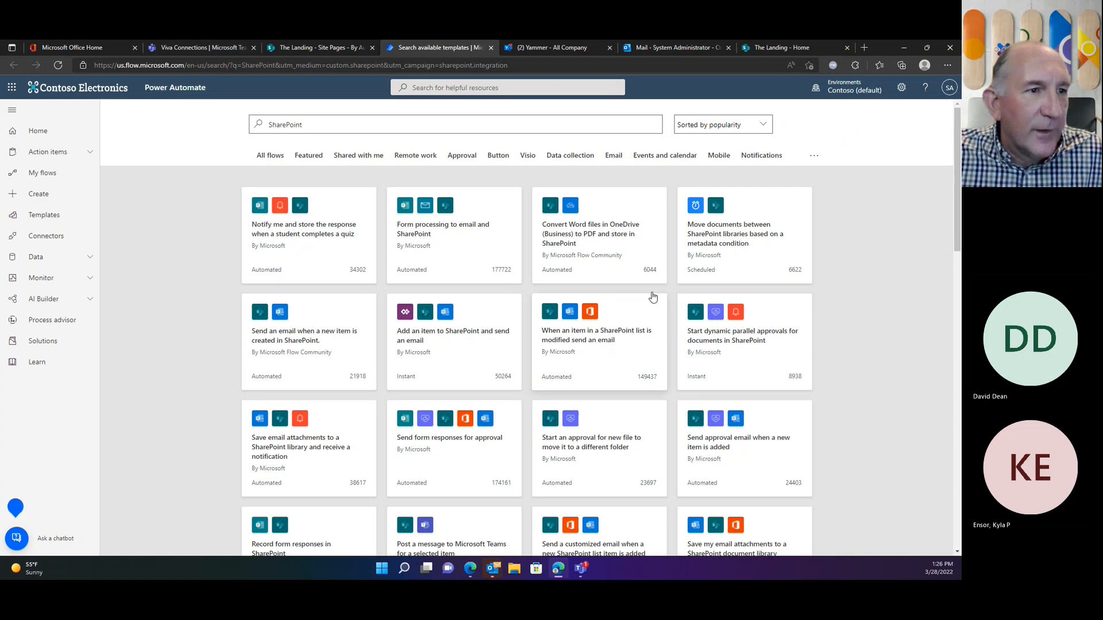
Scroll through the popularity-sorted SharePoint templates in the Power Automate gallery
scroll(818, 460, "down", 3)
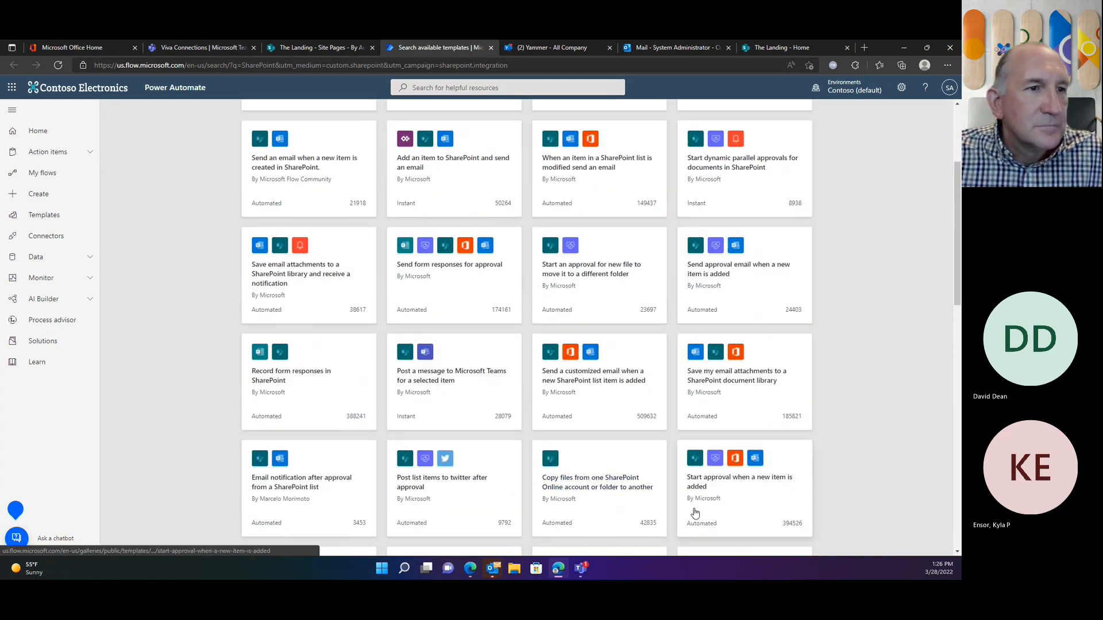
scroll(727, 520, "down", 1)
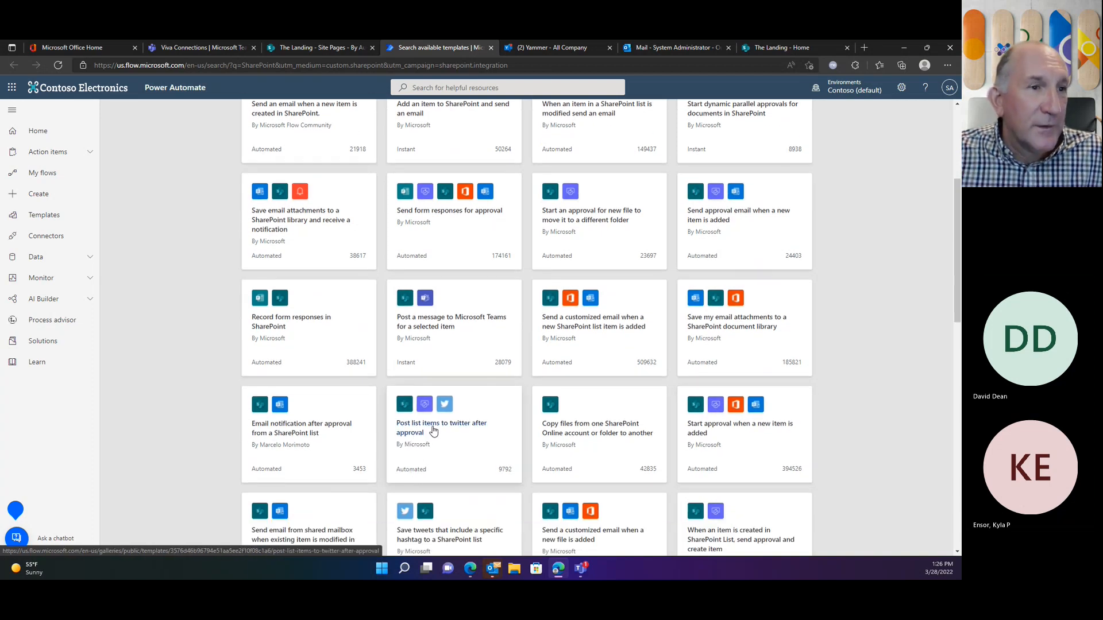
scroll(815, 429, "down", 4)
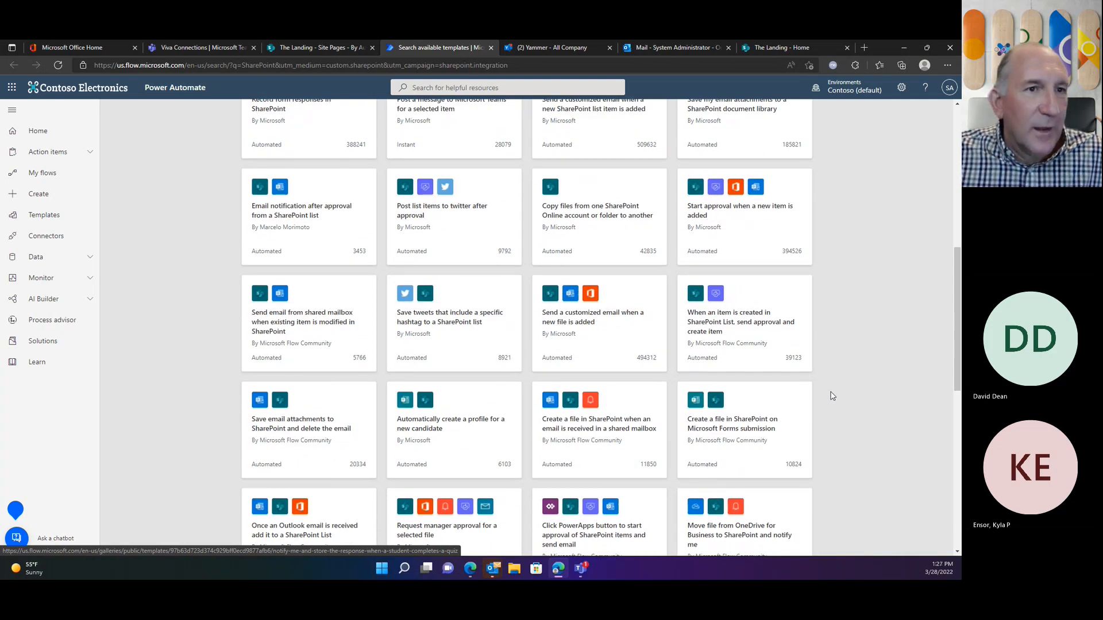
scroll(832, 396, "down", 3)
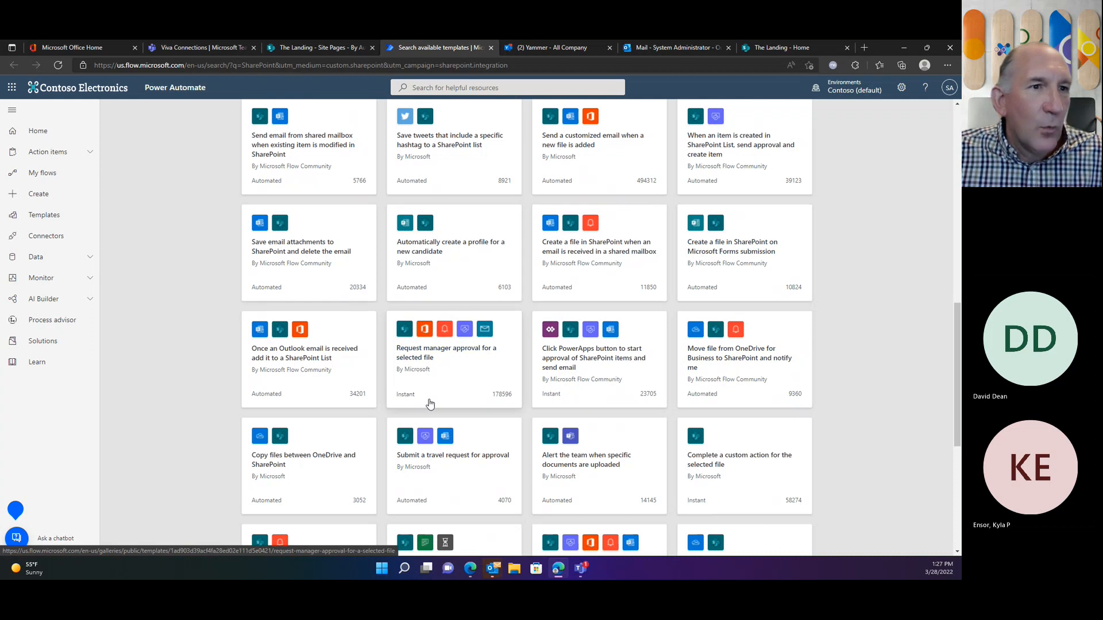
scroll(468, 396, "down", 2)
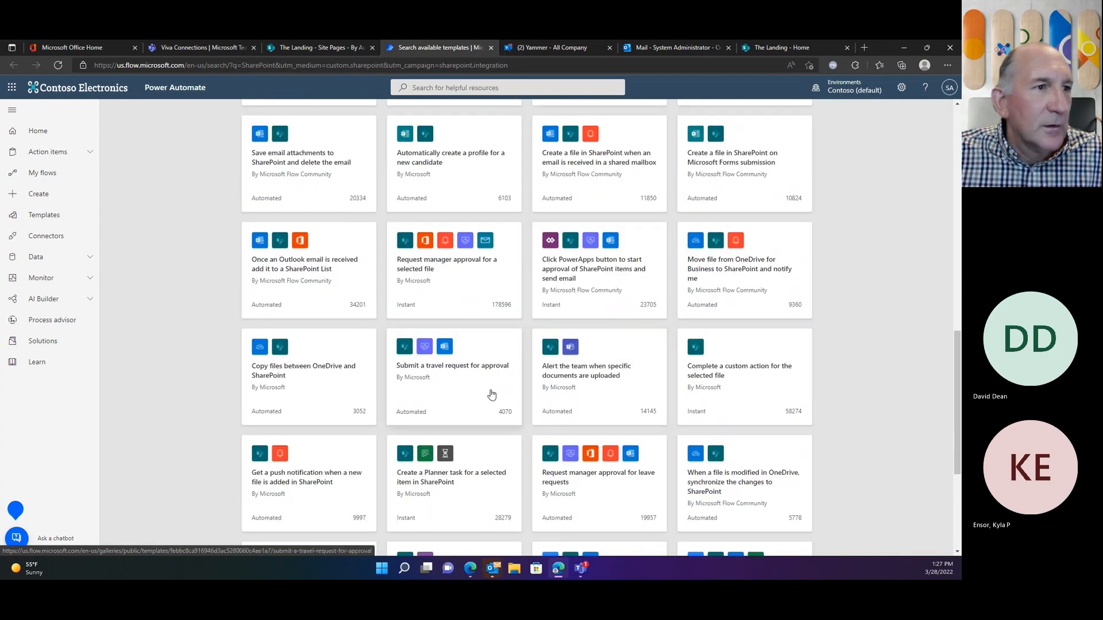
scroll(489, 393, "down", 3)
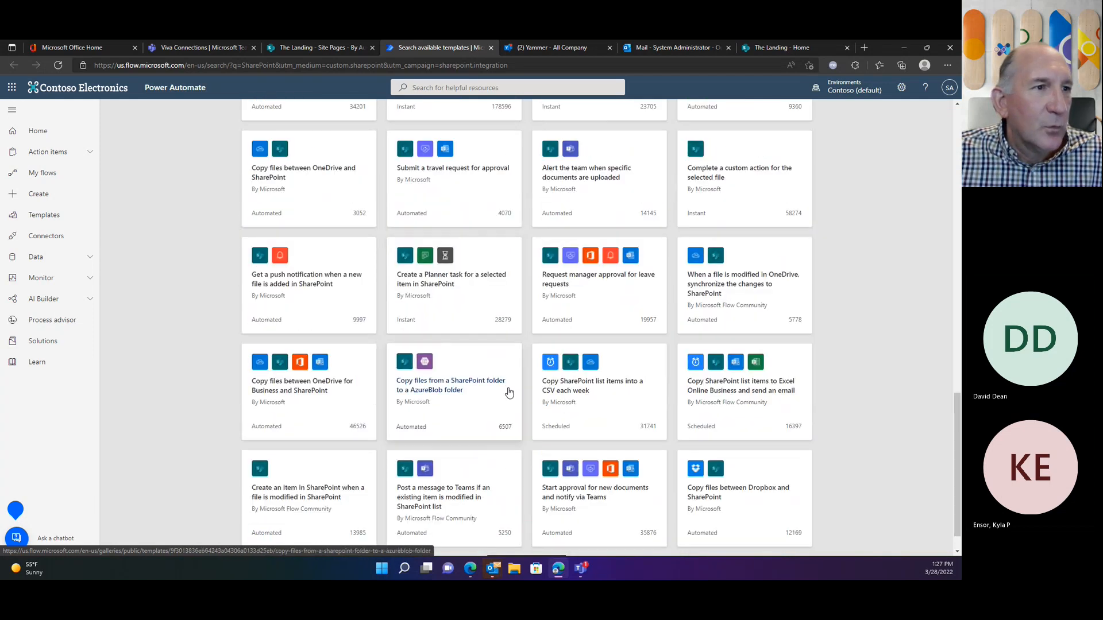
scroll(508, 396, "down", 1)
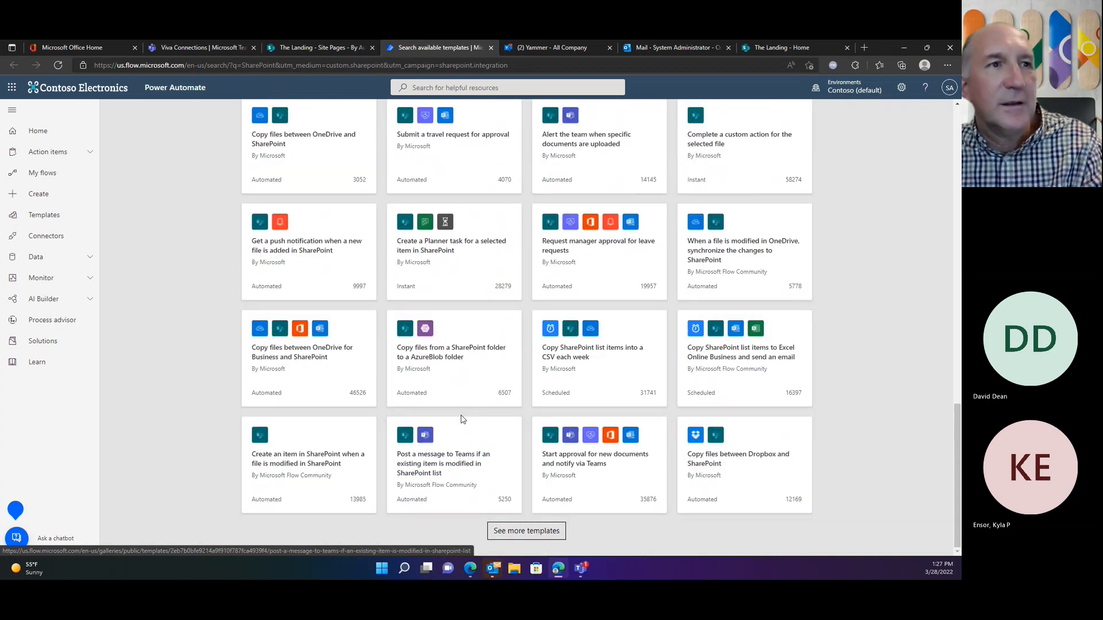
scroll(502, 308, "up", 10)
Search the template gallery for 'post a message'
left_click(490, 92)
type("post a")
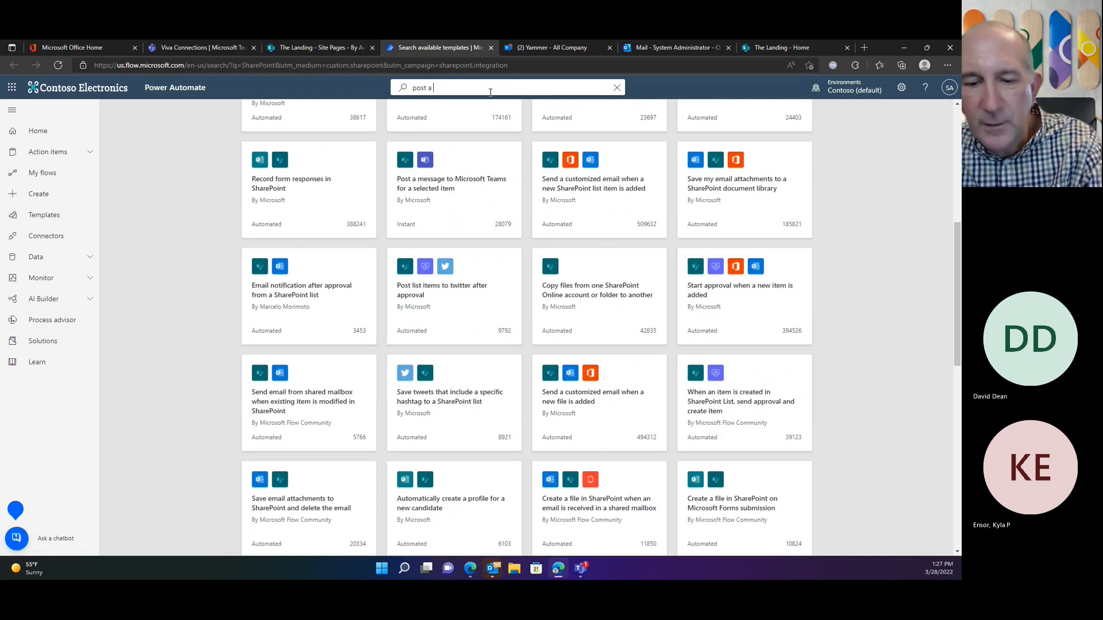
type(" message to Teams")
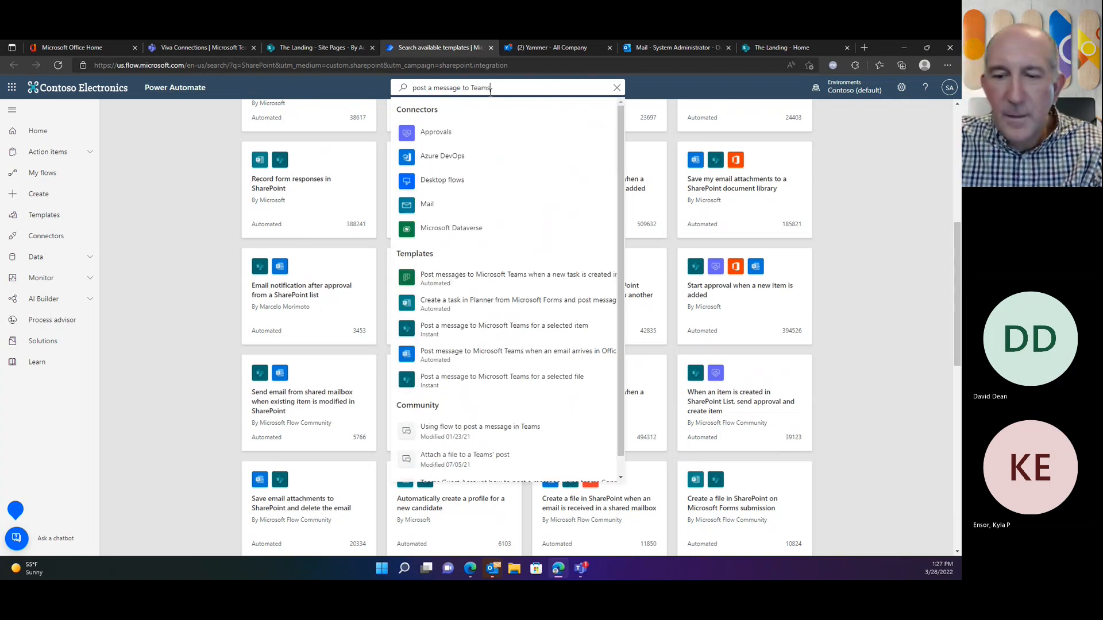
key("Return")
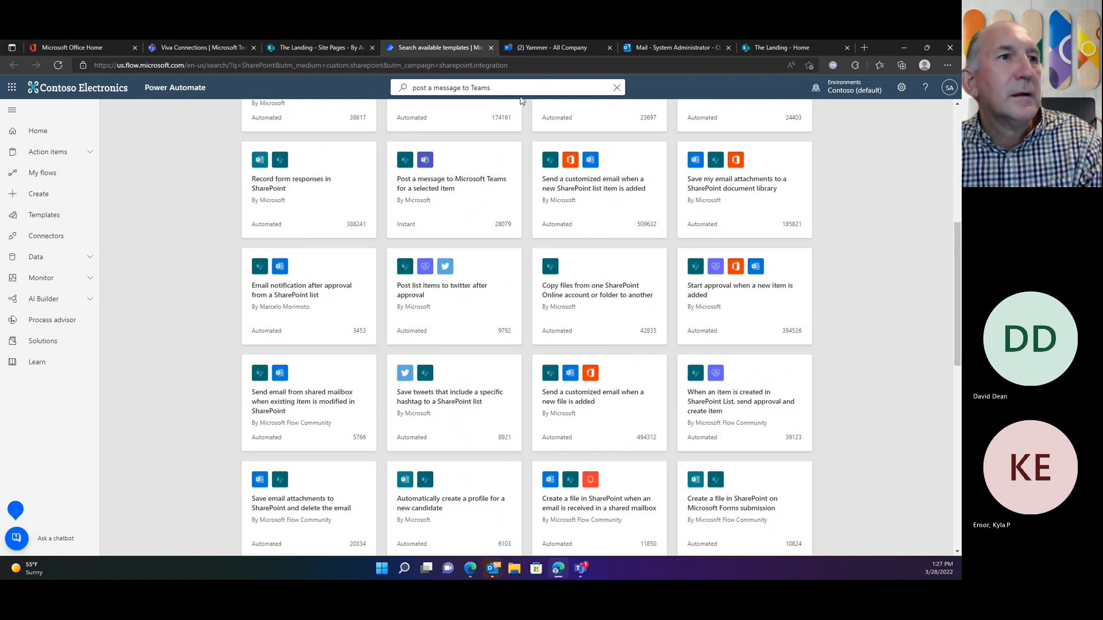
left_click(492, 88)
scroll(866, 191, "up", 7)
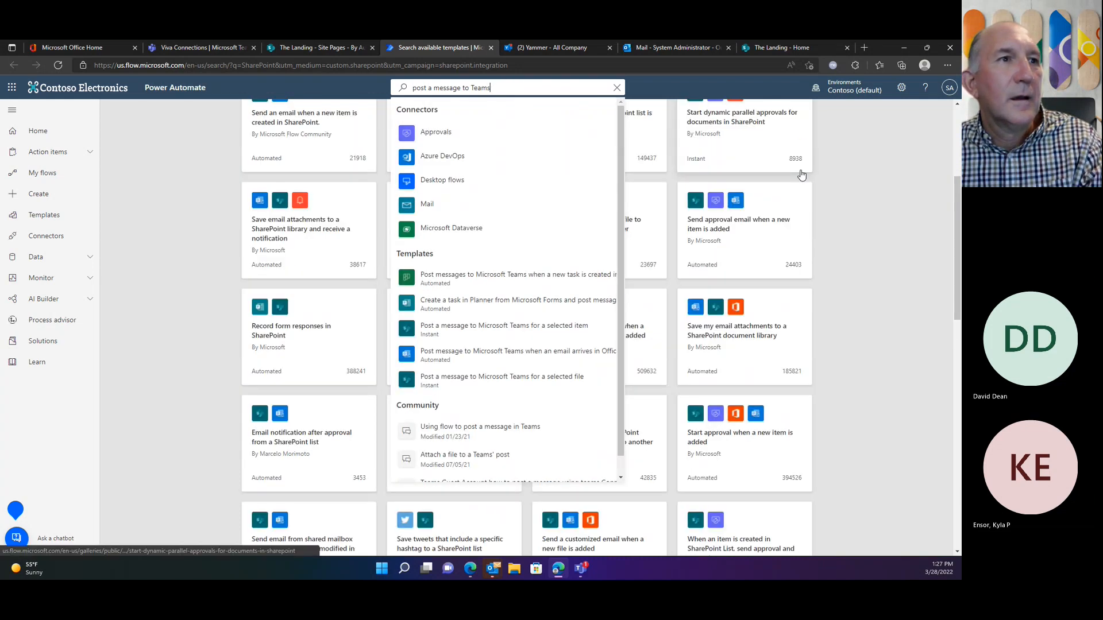
left_click(866, 191)
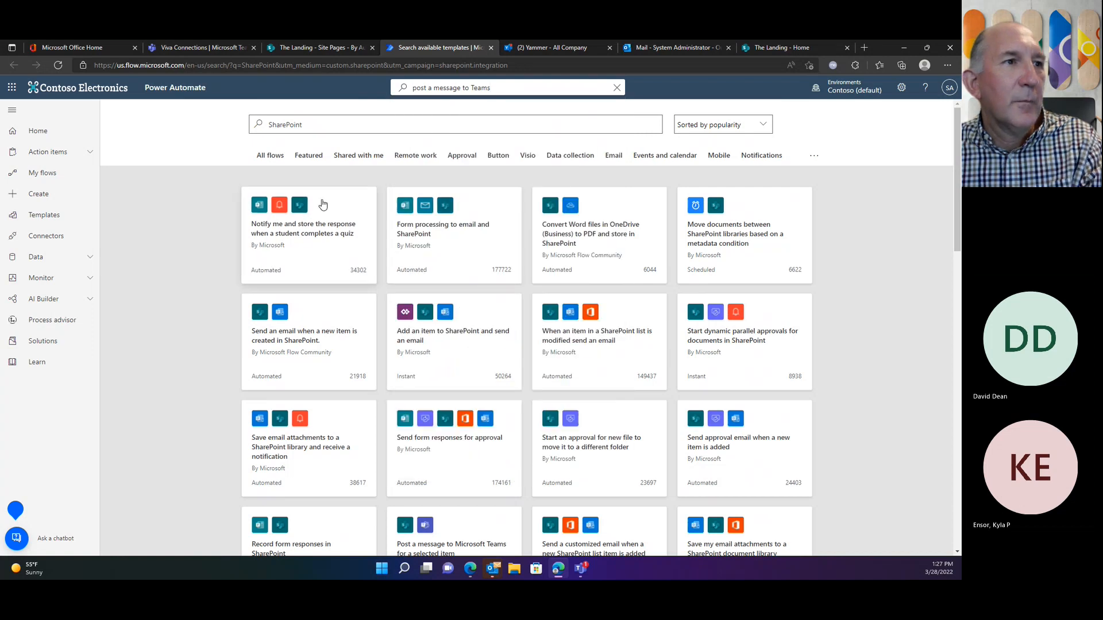
Refine the SharePoint template search and open 'Post message to Teams when New file is created to SharePoint folder'
left_click(495, 88)
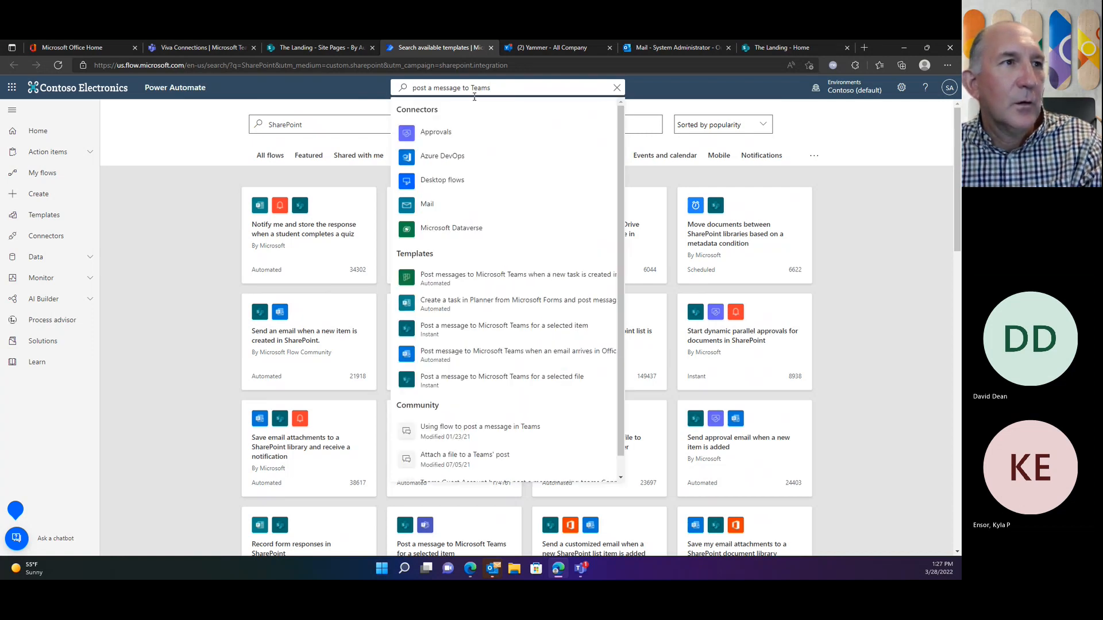
left_click(366, 123)
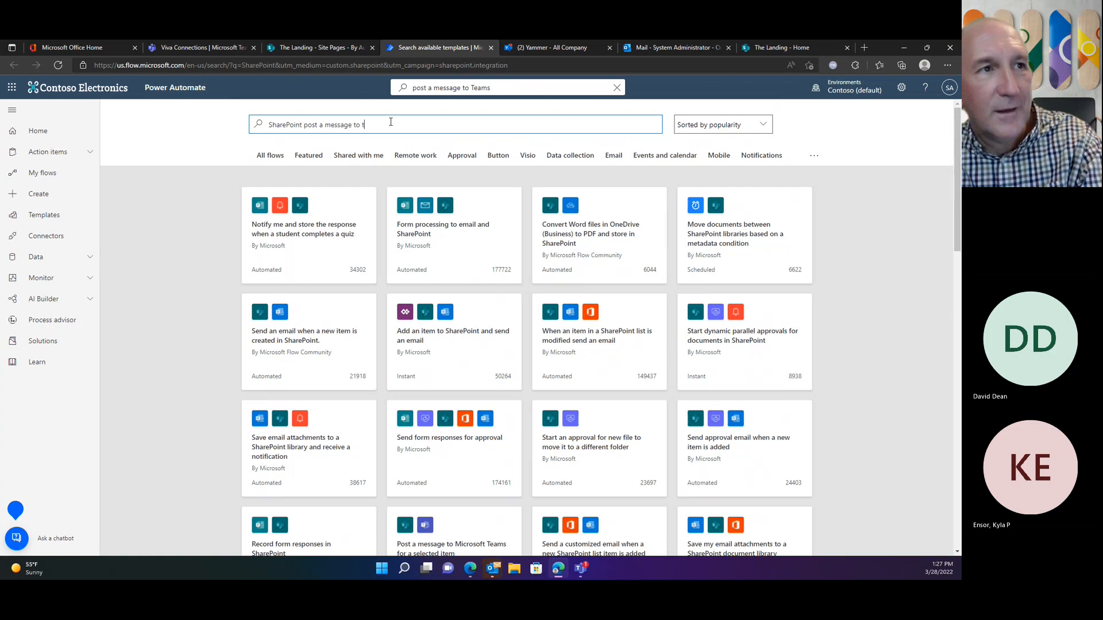
key("Return")
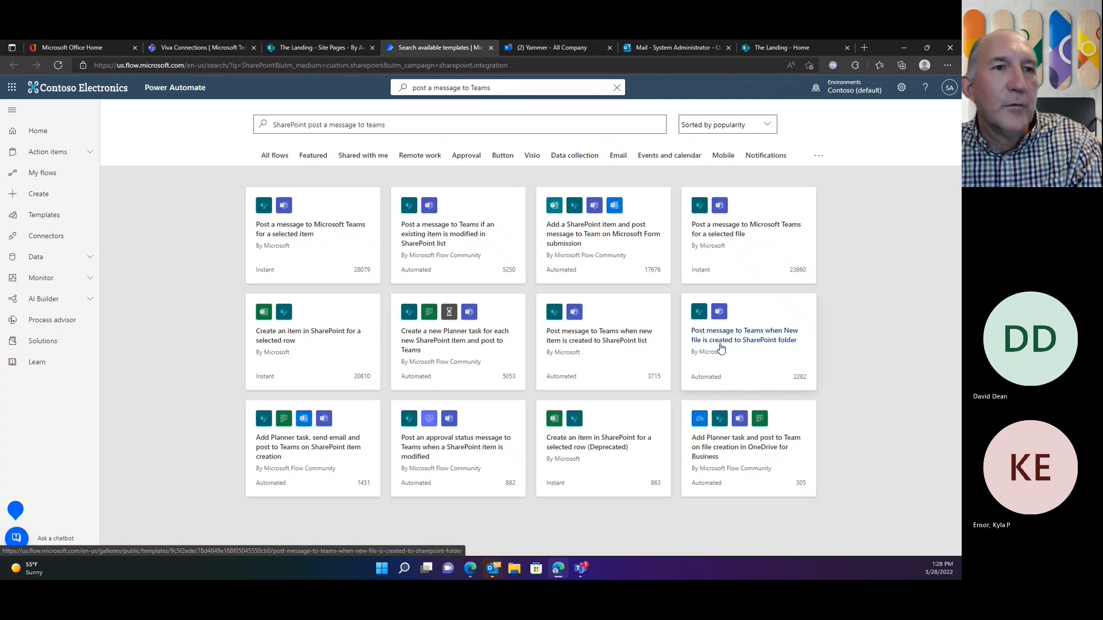
left_click(741, 348)
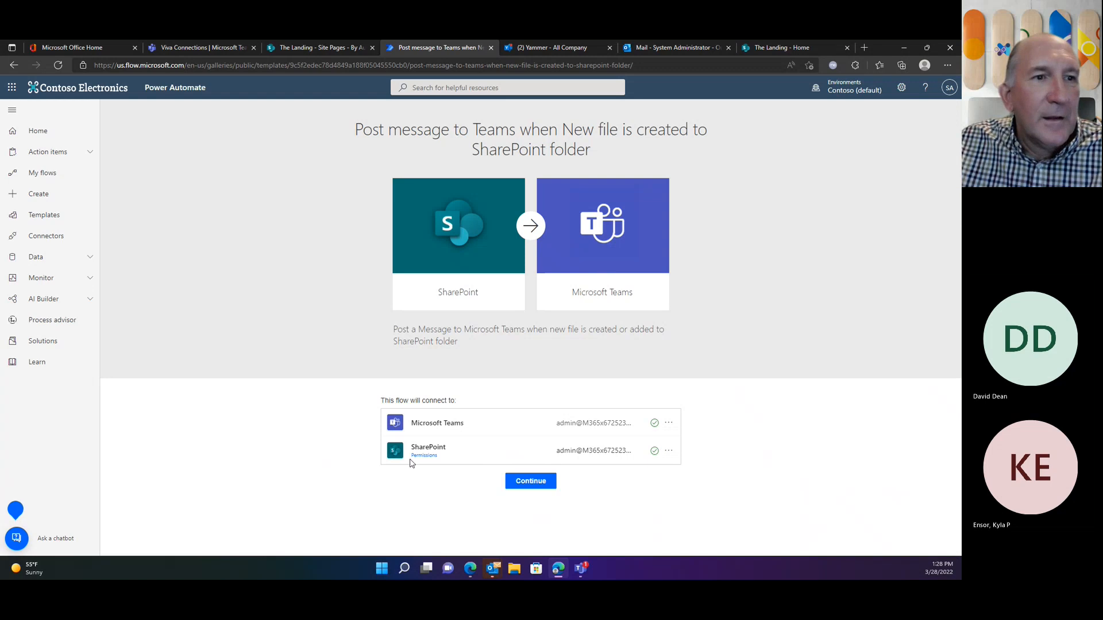
Set the template's file trigger to watch The Landing's /SitePages folder
left_click(543, 488)
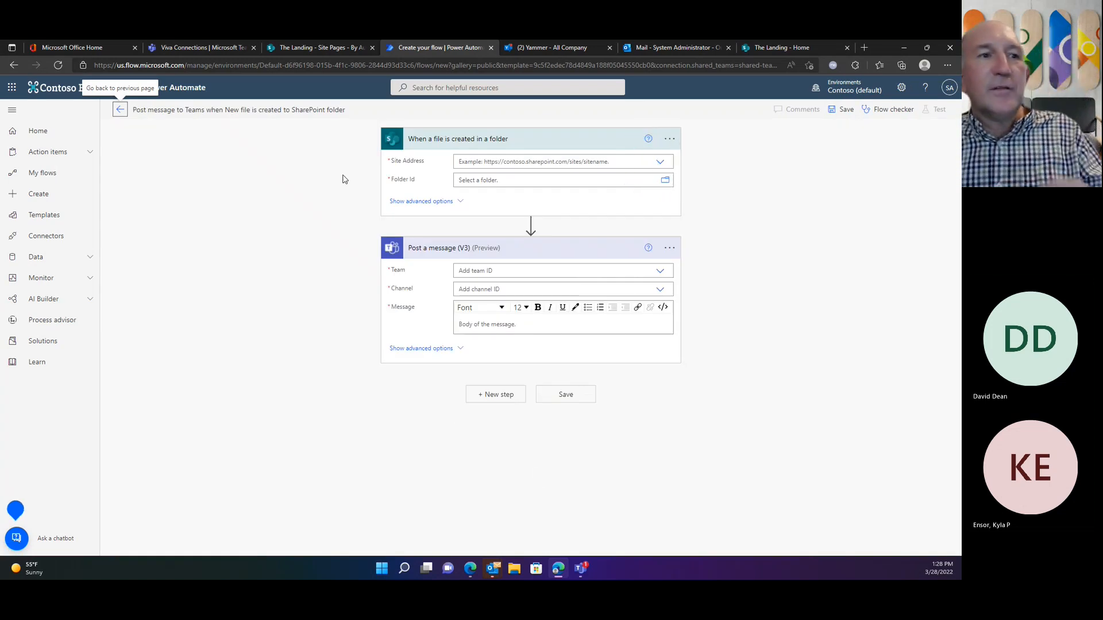
left_click(513, 163)
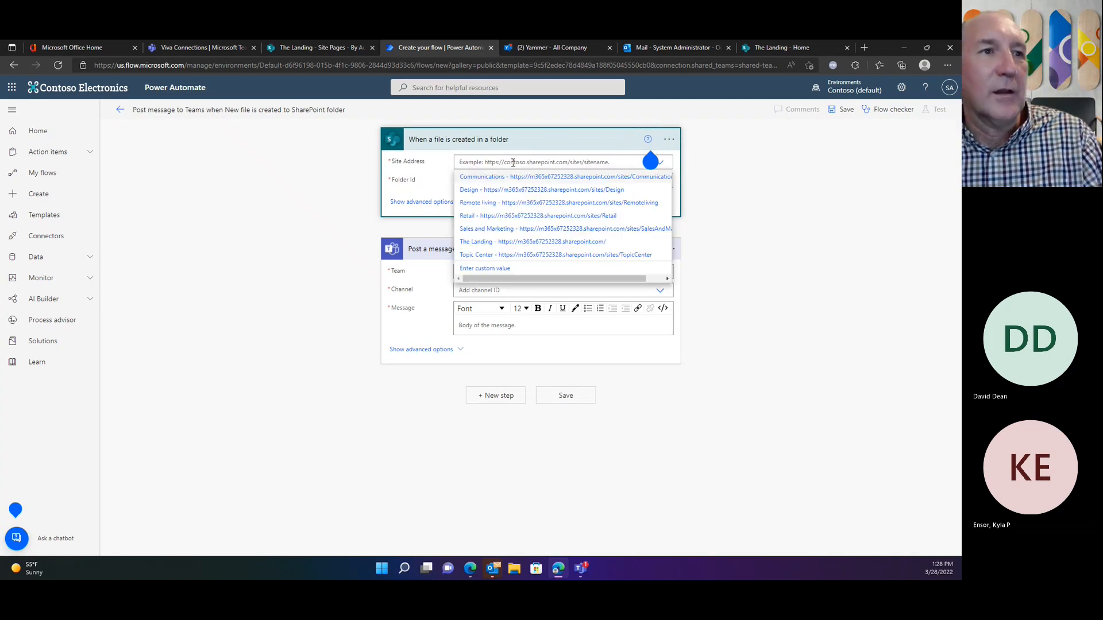
left_click(535, 241)
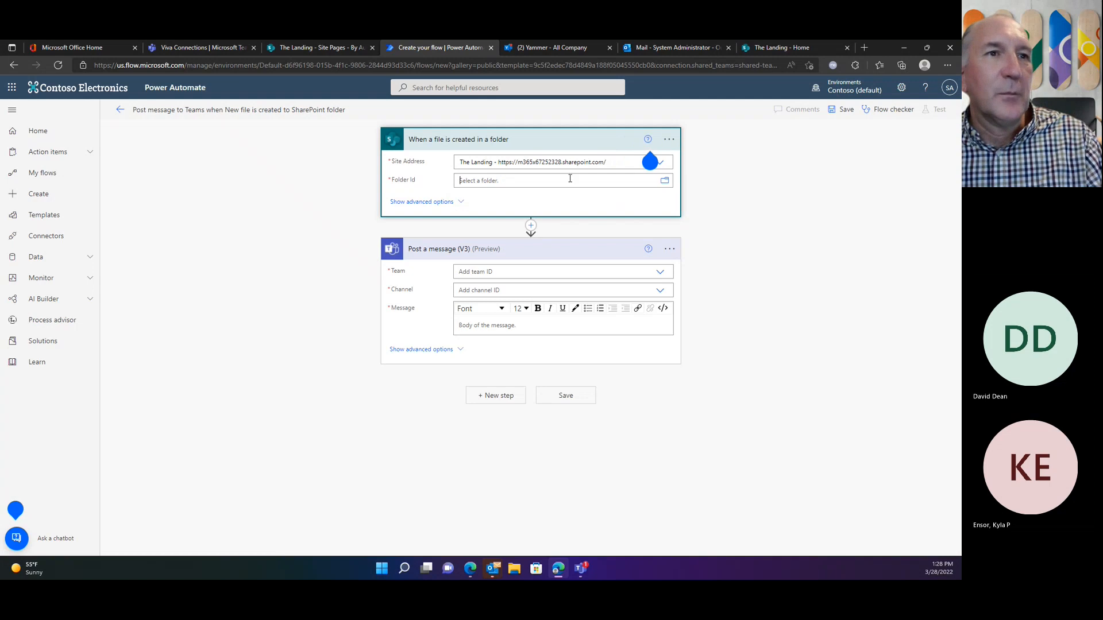
left_click(664, 182)
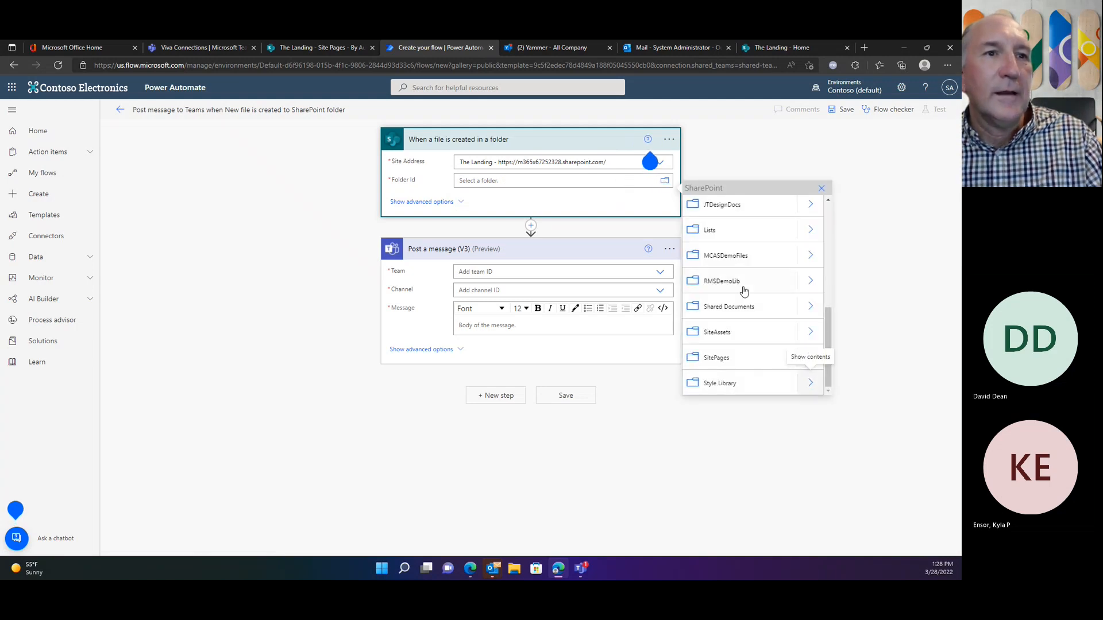
left_click(716, 357)
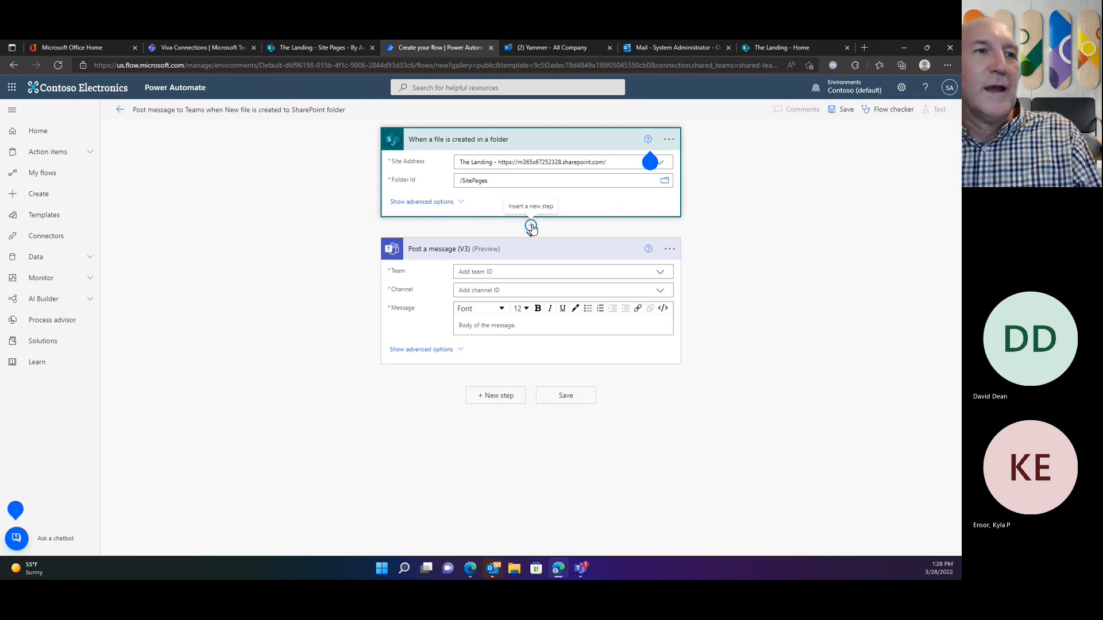
Post 'Check out the latest post' to the Communications team's General channel
left_click(507, 274)
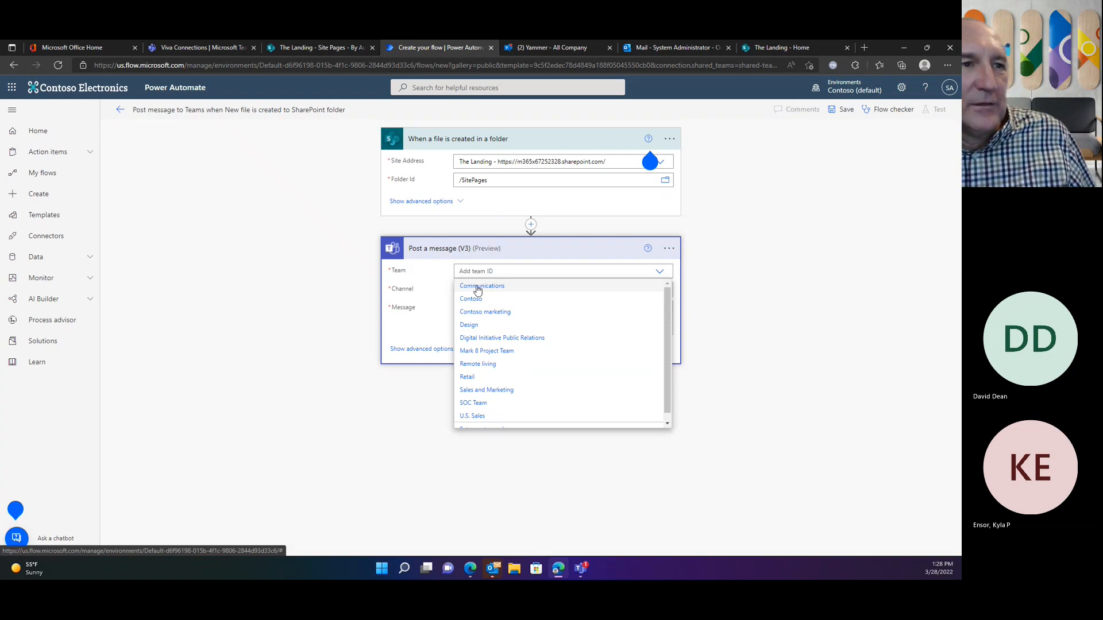
left_click(477, 290)
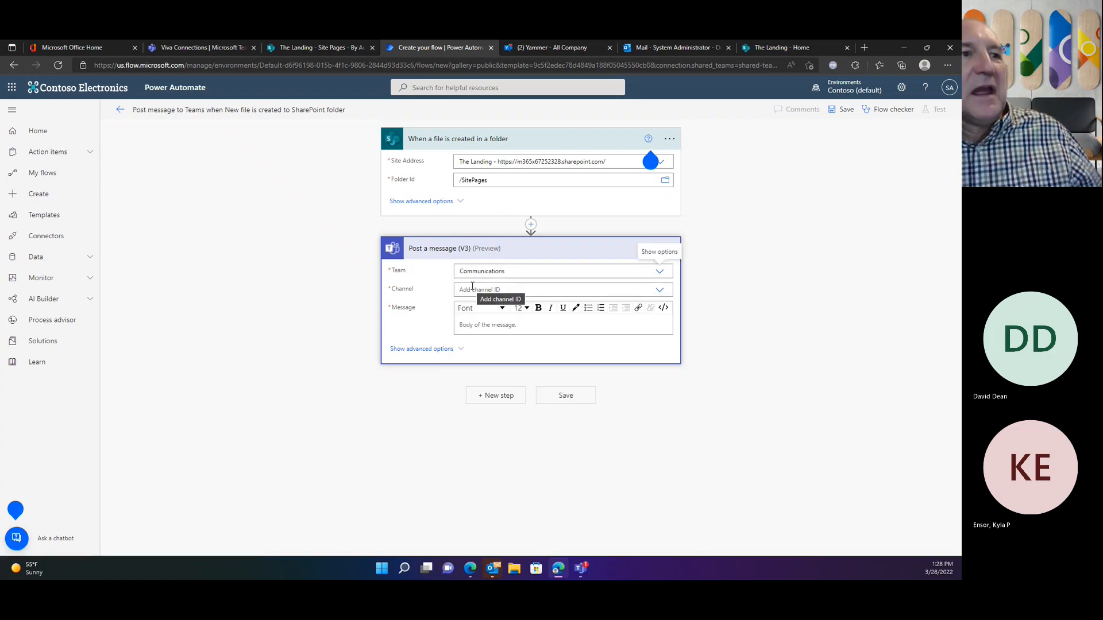
left_click(501, 290)
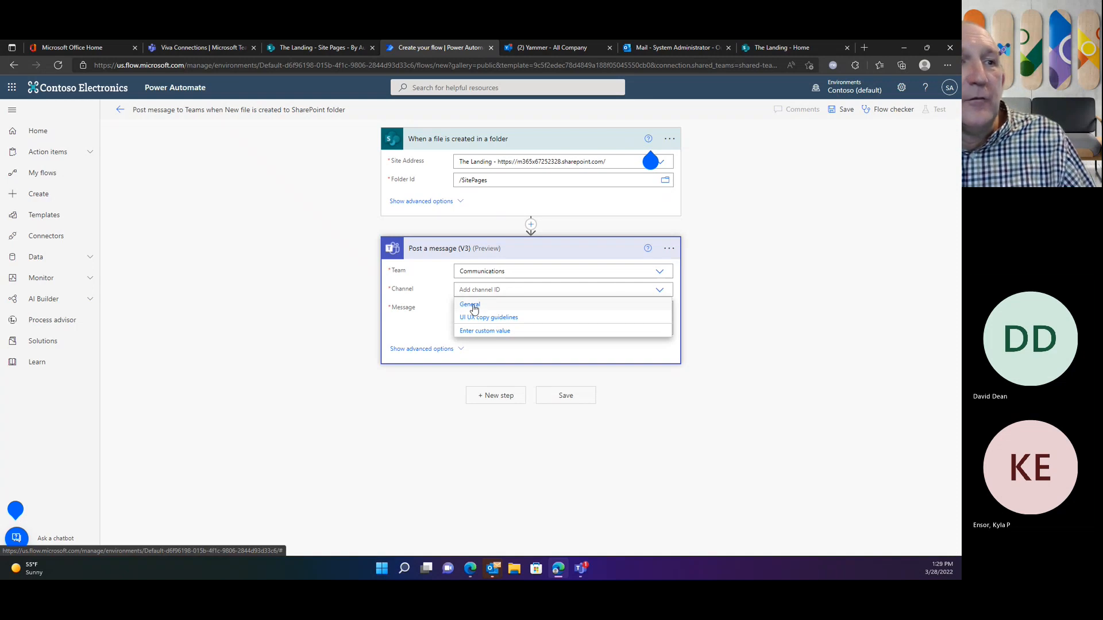
left_click(472, 306)
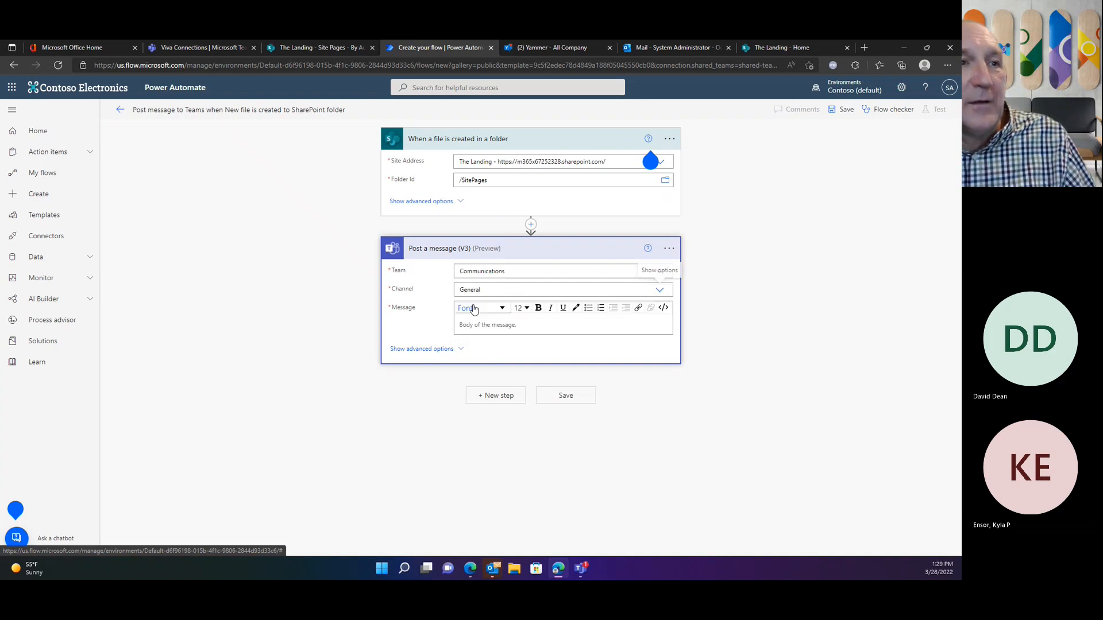
left_click(497, 328)
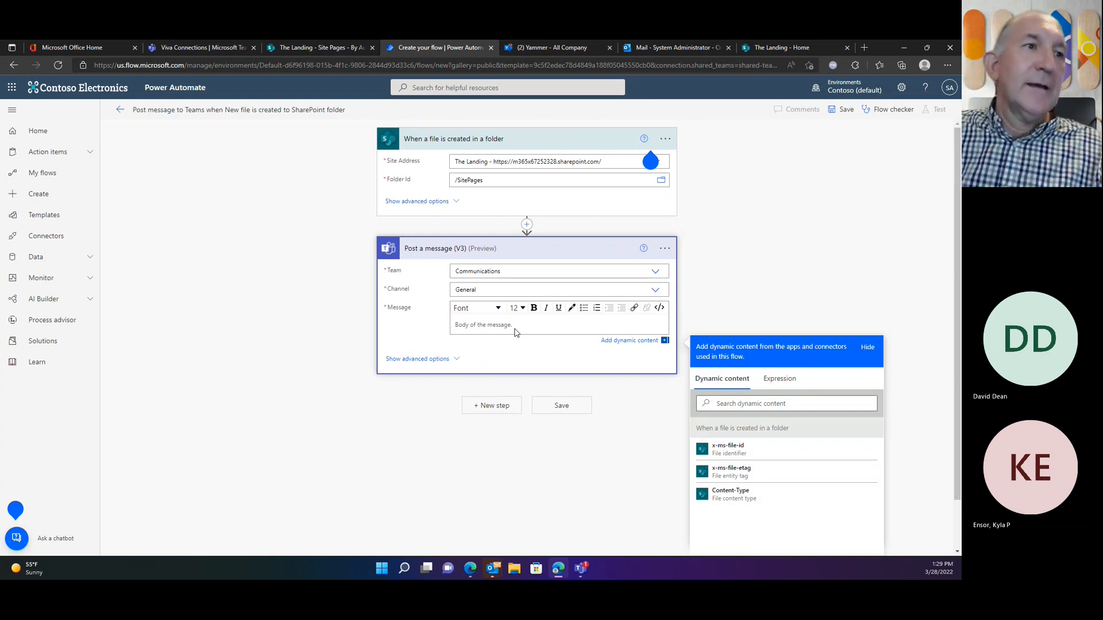
type("Check out the latest post")
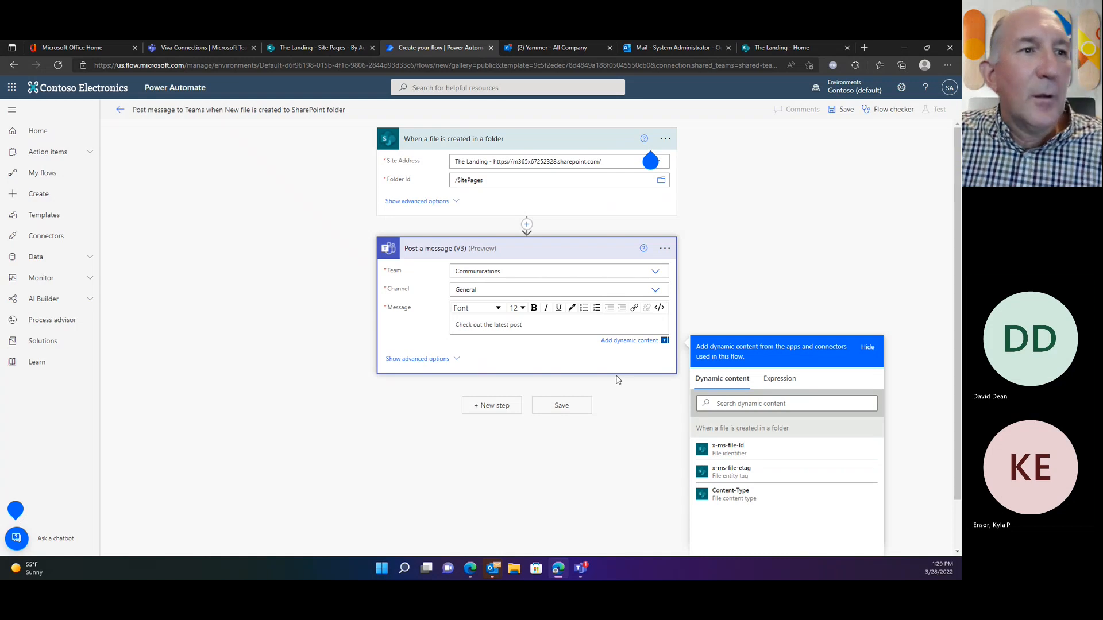
Save the flow and start a parallel branch under the file trigger
left_click(583, 411)
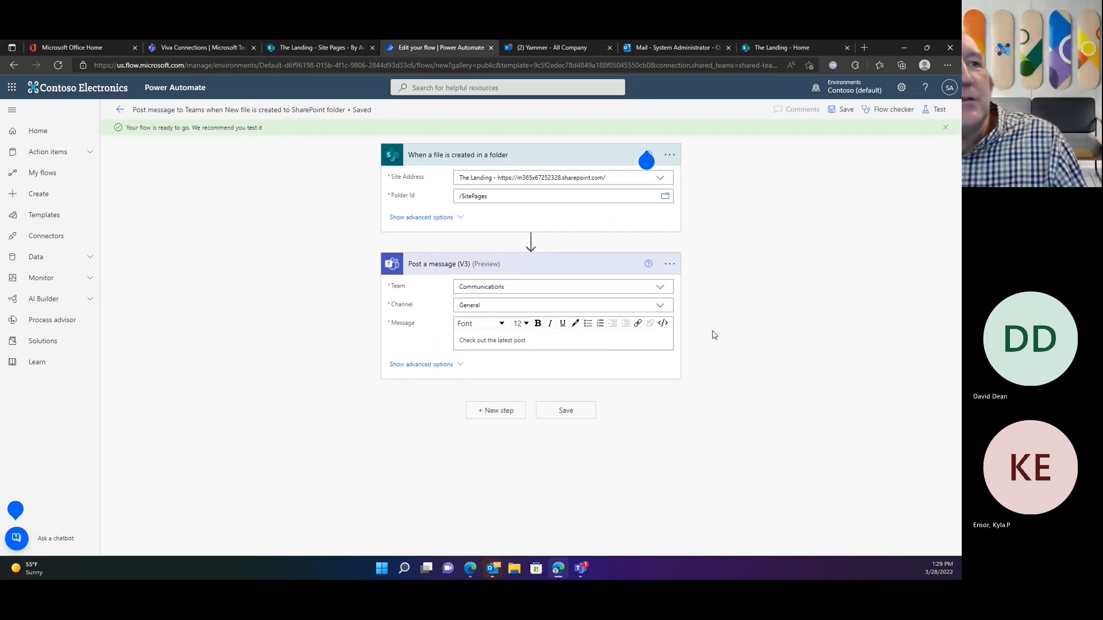
left_click(532, 242)
left_click(540, 275)
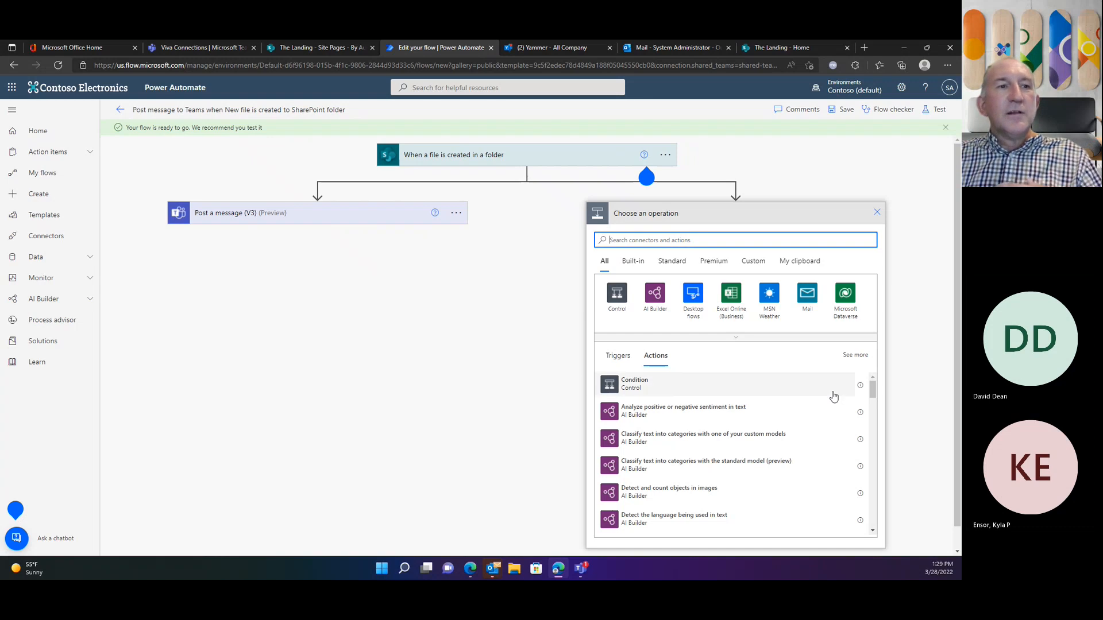
scroll(830, 405, "down", 2)
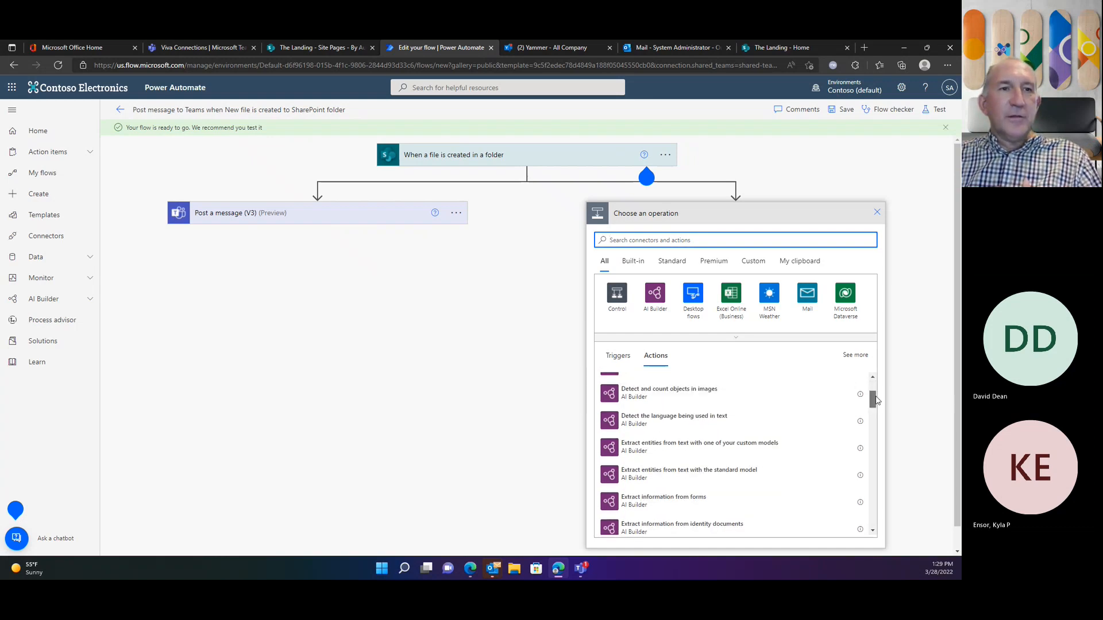
left_click_drag(877, 400, 879, 356)
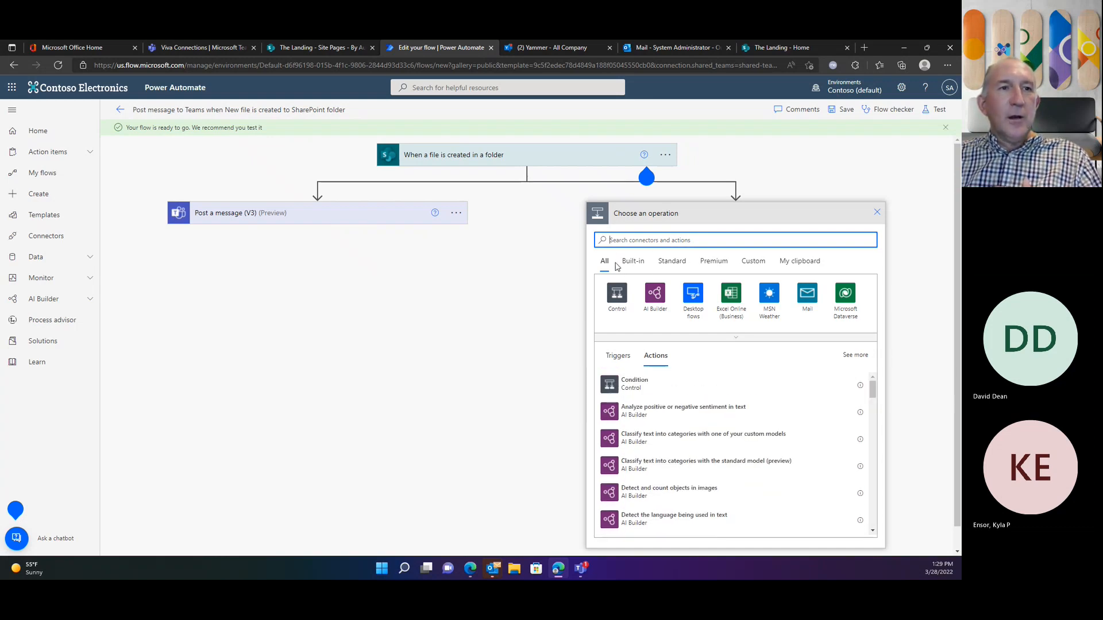
left_click_drag(872, 390, 873, 313)
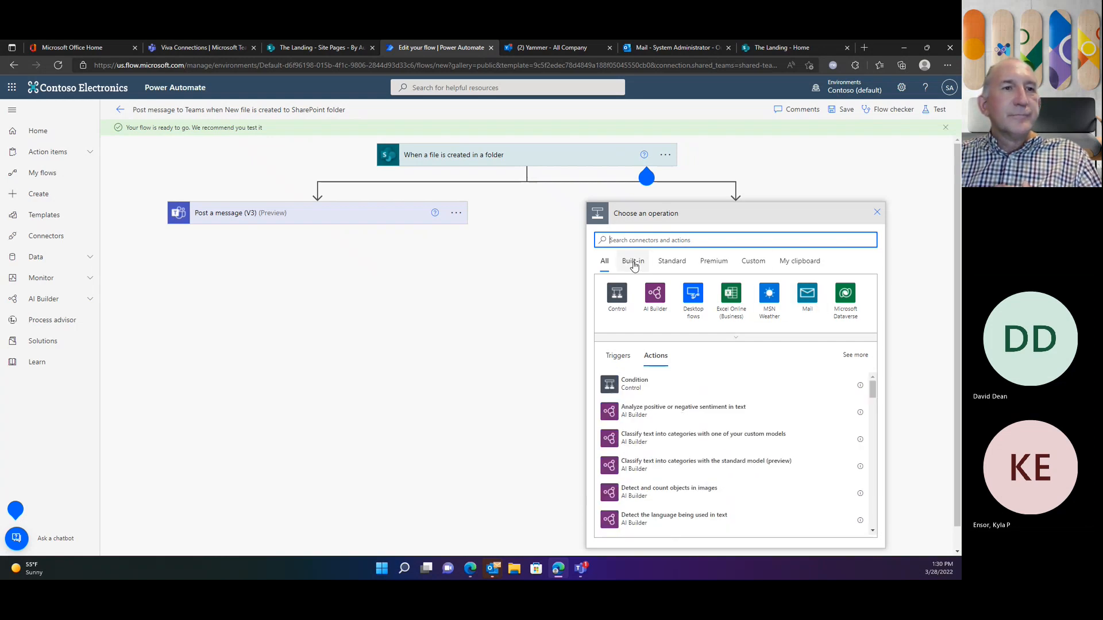
left_click(805, 303)
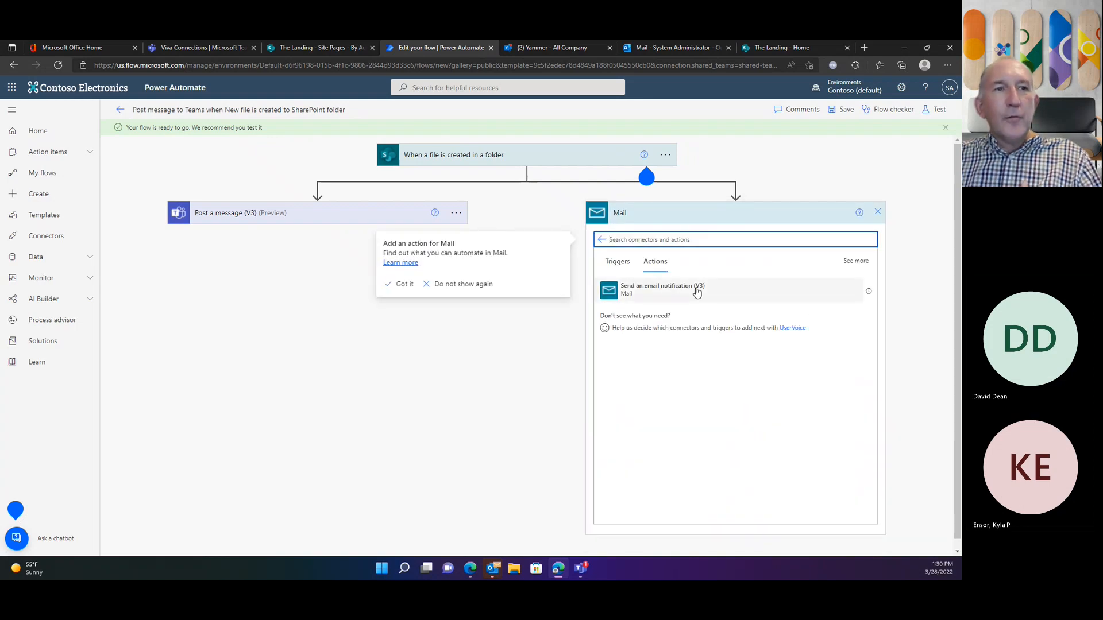
left_click(601, 239)
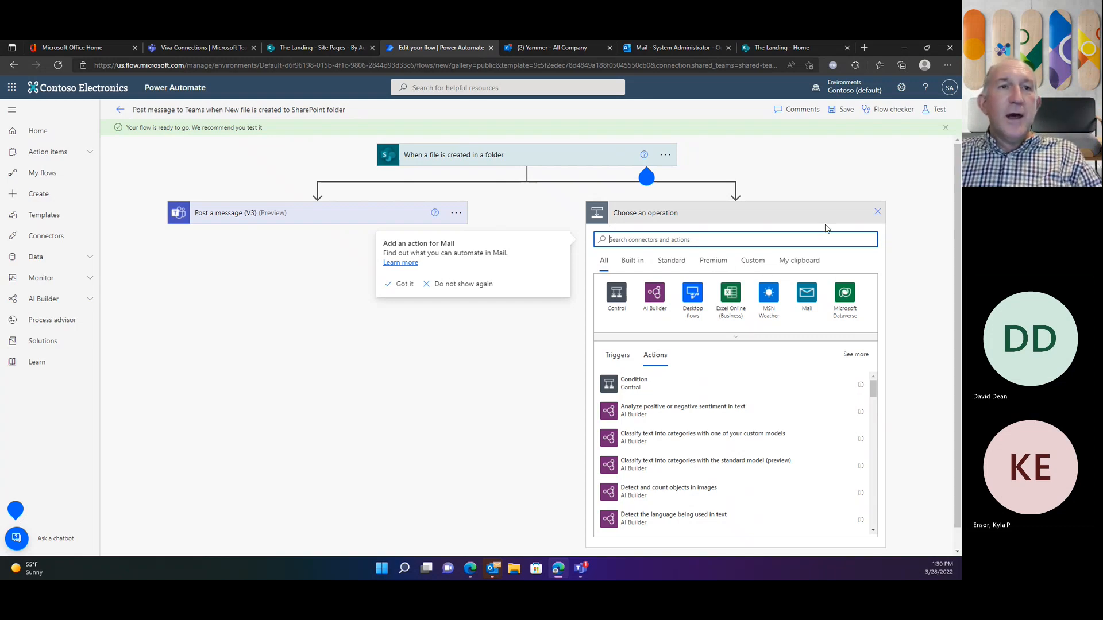
left_click(877, 213)
left_click(877, 207)
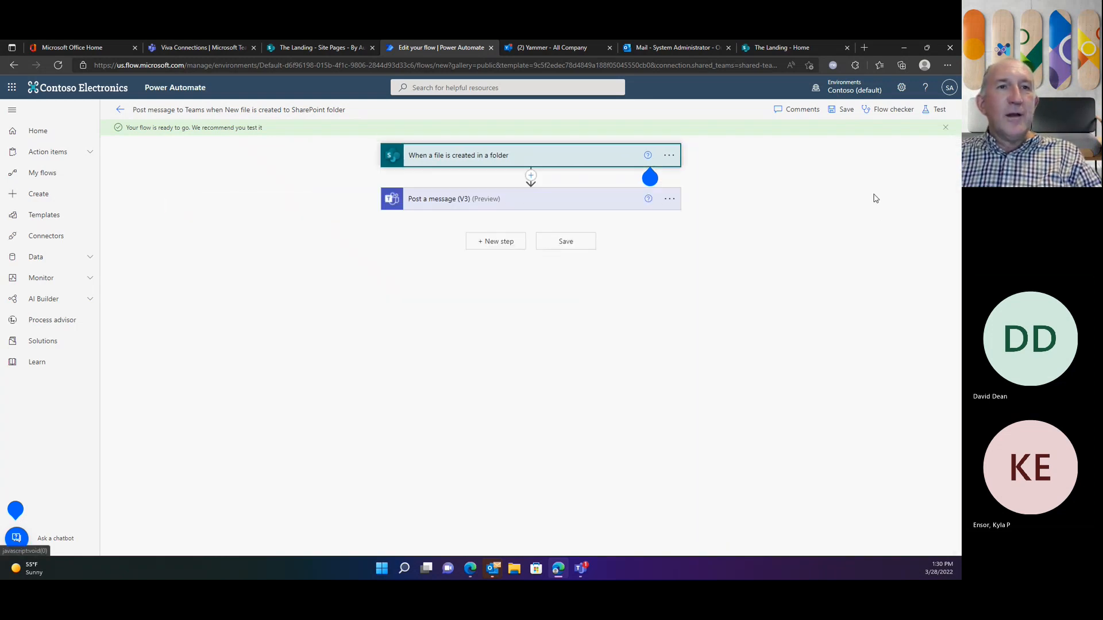
Run the Flow checker, then leave the editor for the flow's details page
left_click(897, 109)
left_click(945, 114)
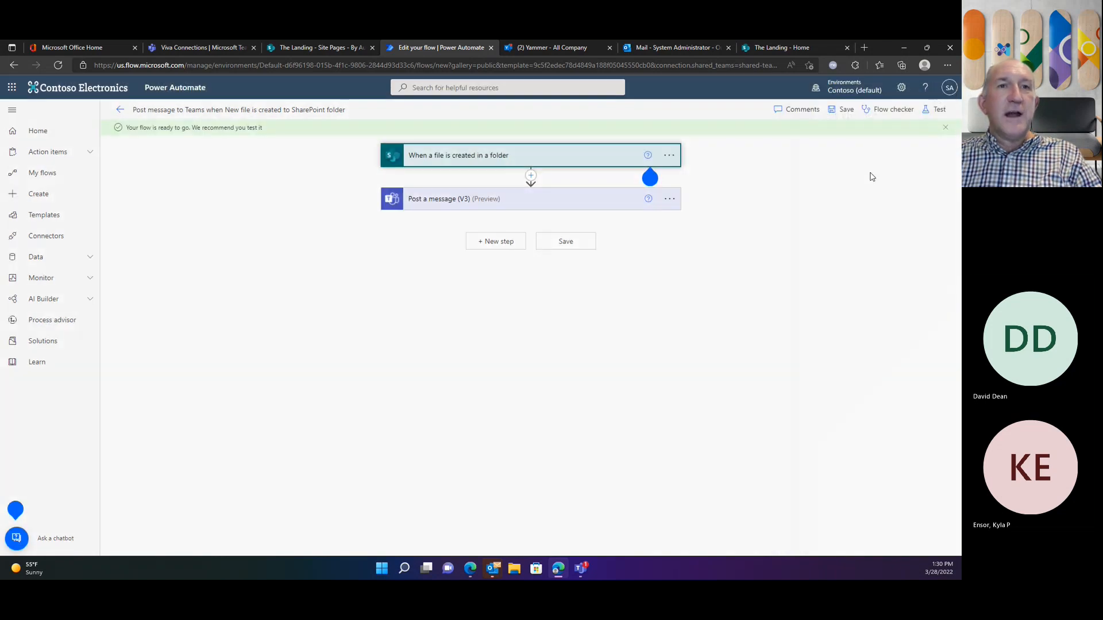
left_click(122, 111)
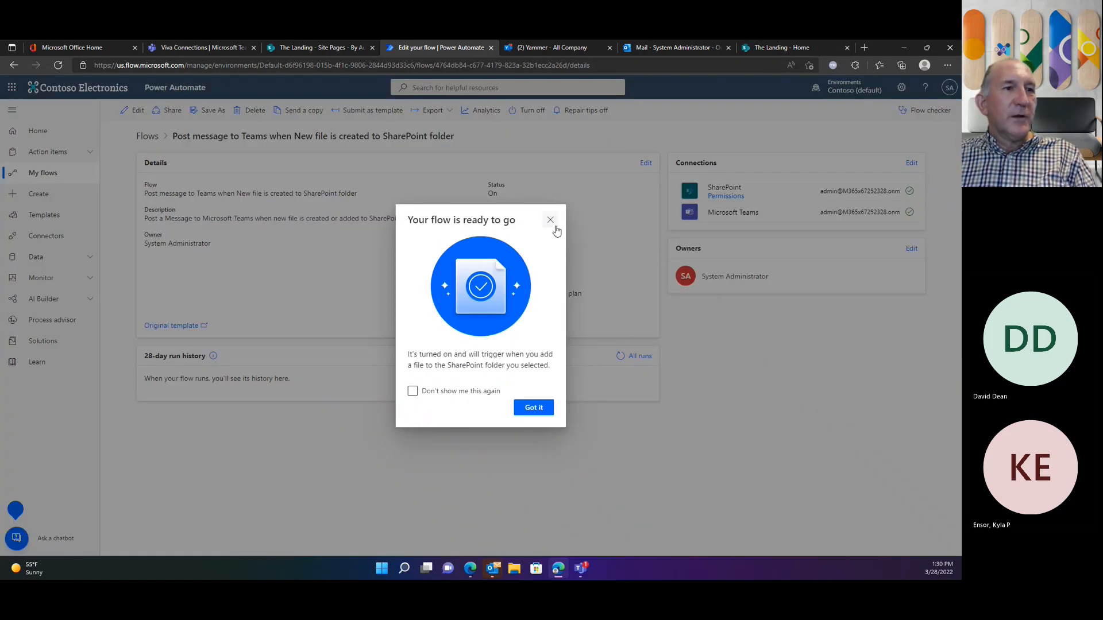
Dismiss the flow-ready notice for good and return to the Site Pages tab
left_click(413, 392)
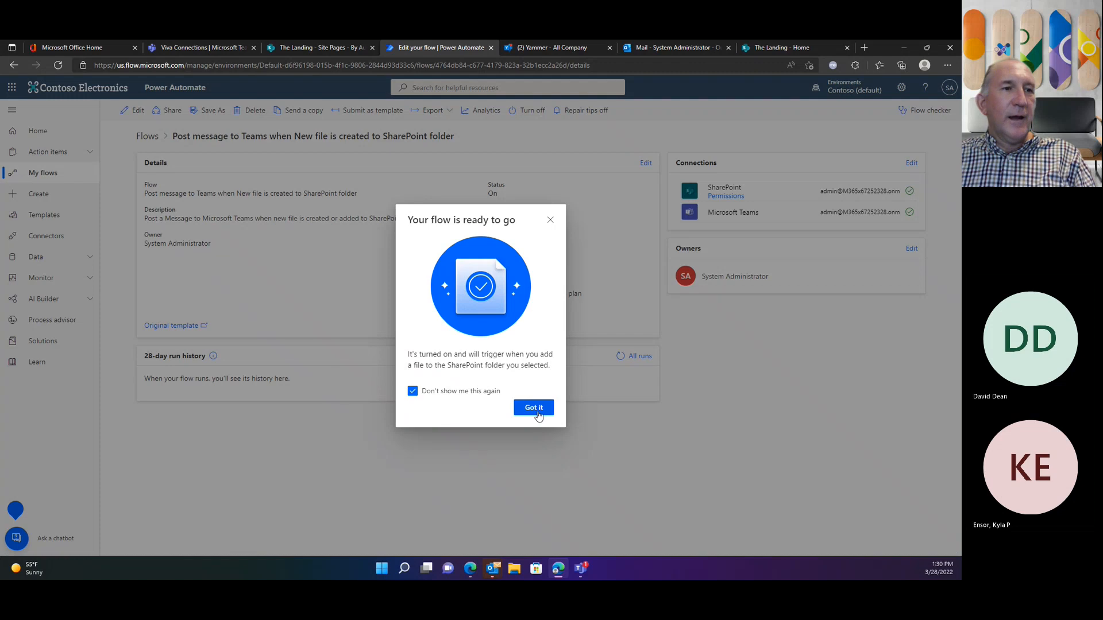
left_click(527, 411)
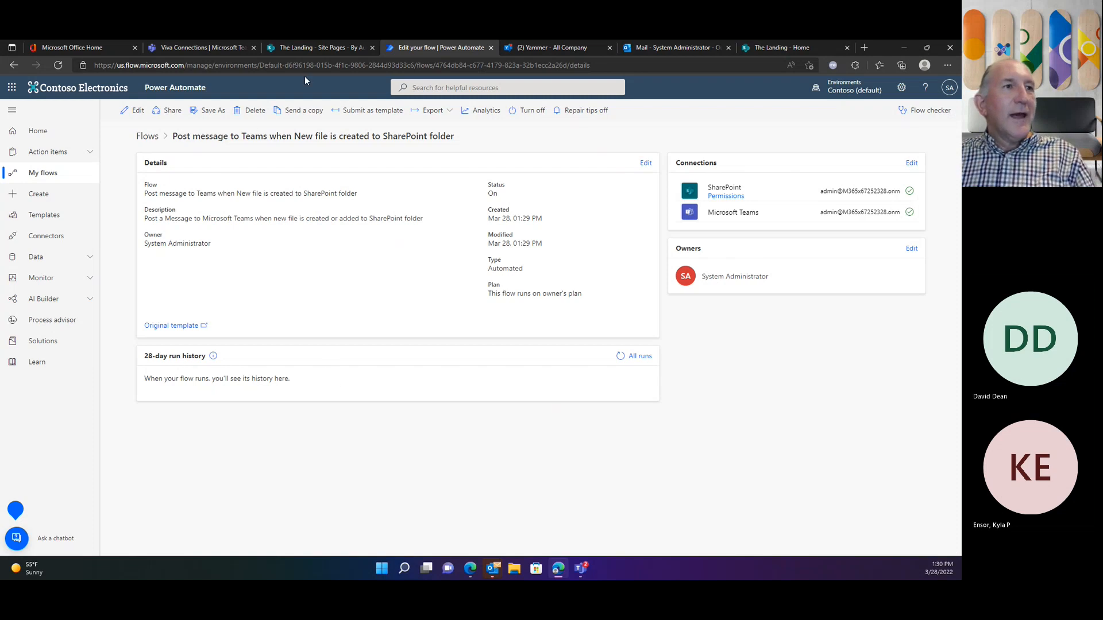
left_click(327, 51)
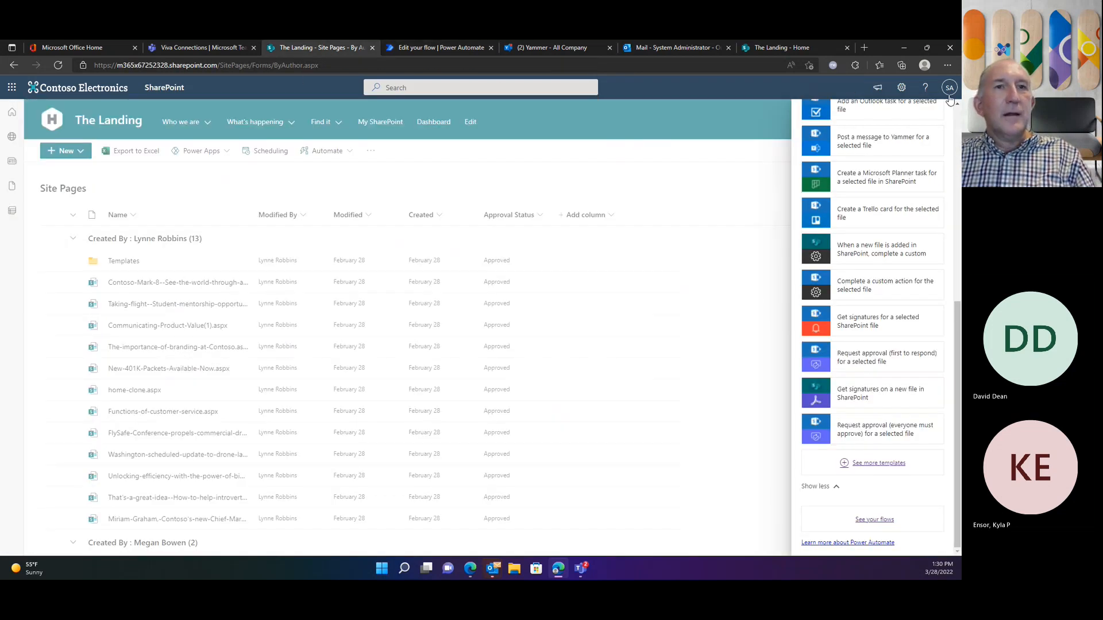
Close the flow templates pane, reload Site Pages, and view Automate options for the first page
left_click(742, 452)
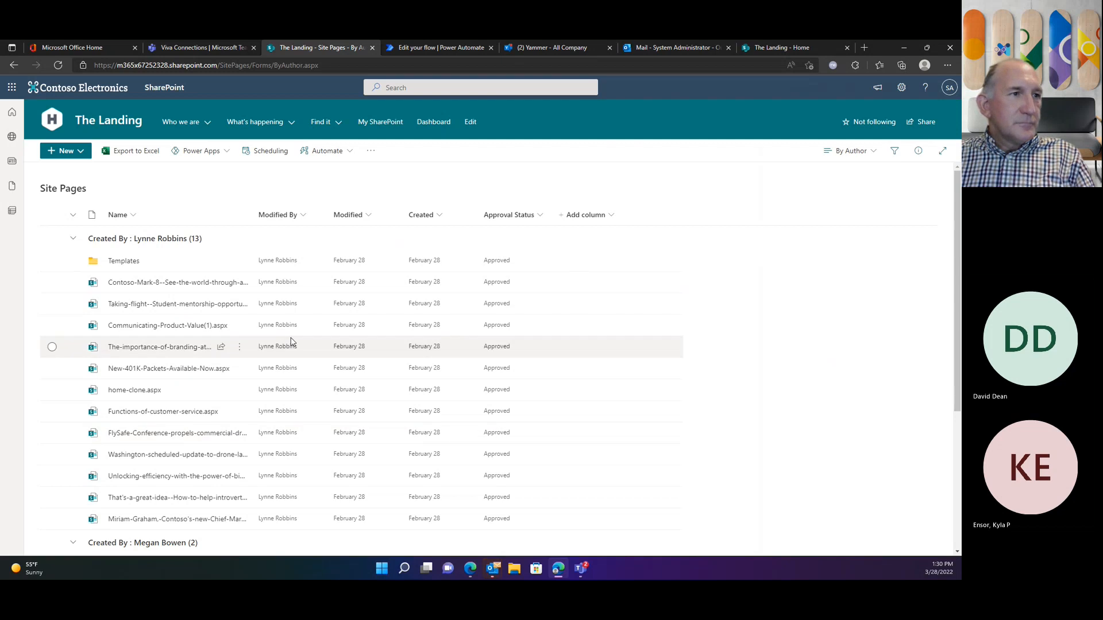
left_click(58, 65)
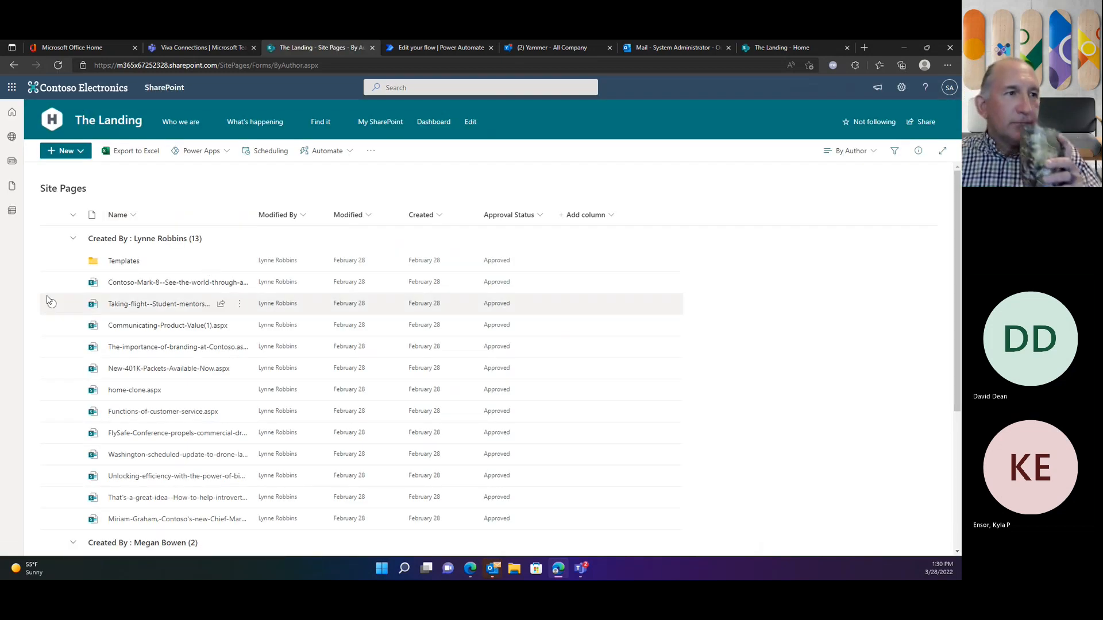
left_click(76, 286)
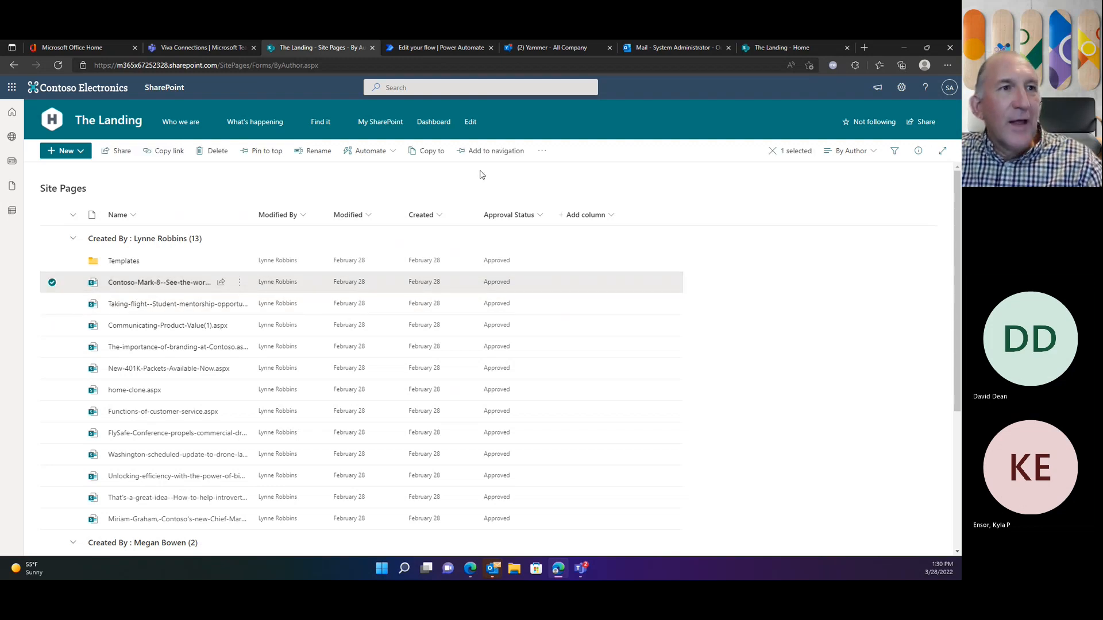
left_click(394, 154)
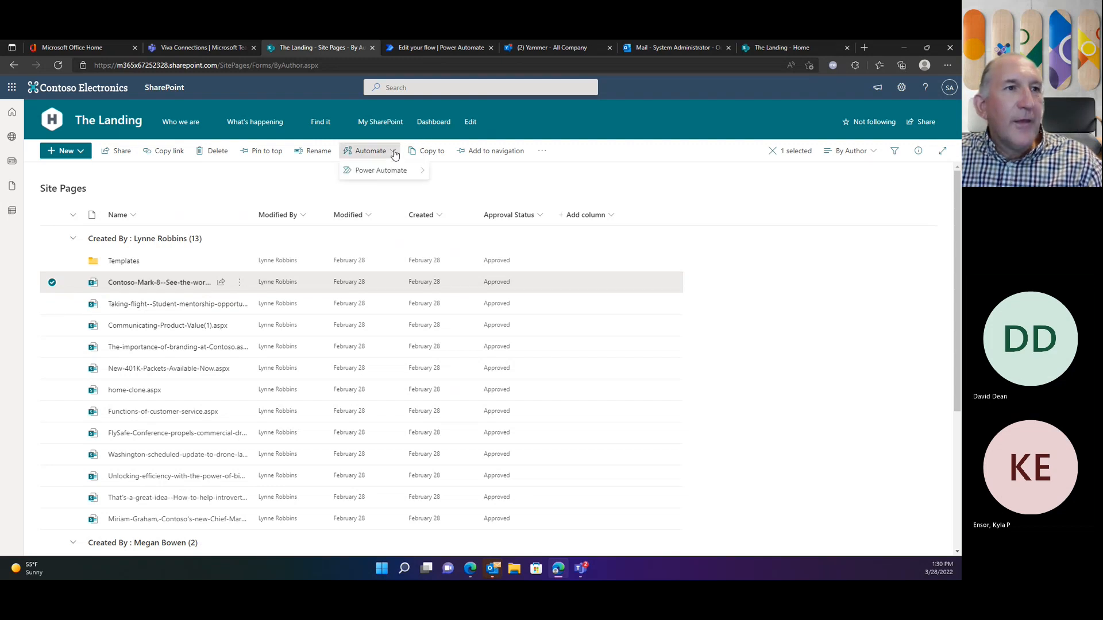
mouse_move(420, 175)
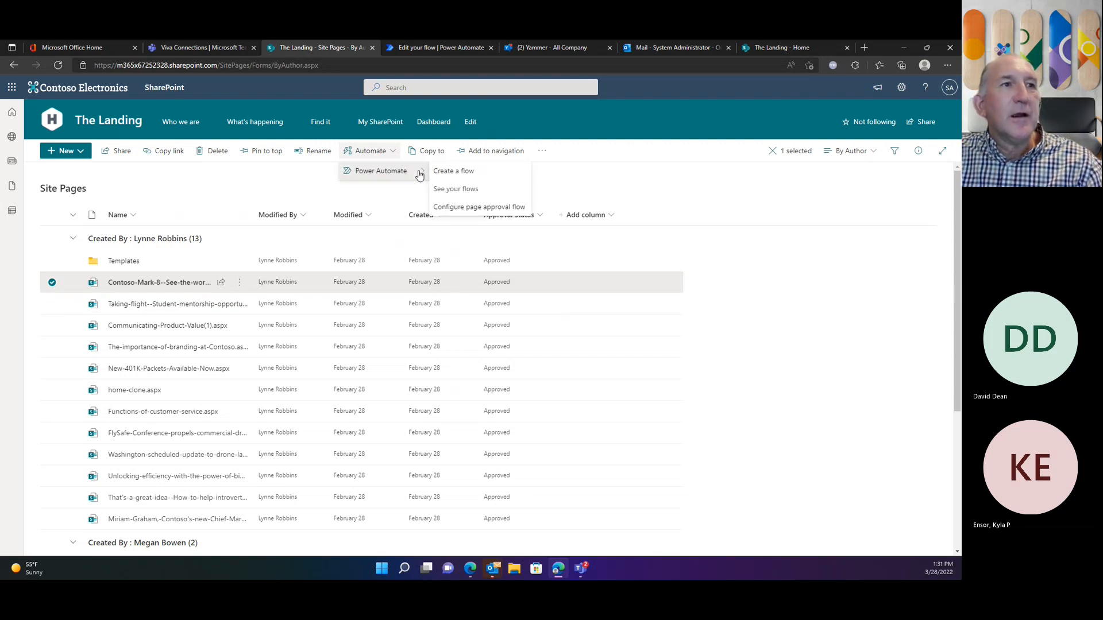
Look through the page's more-actions menu, then return to The Landing home page
left_click(240, 286)
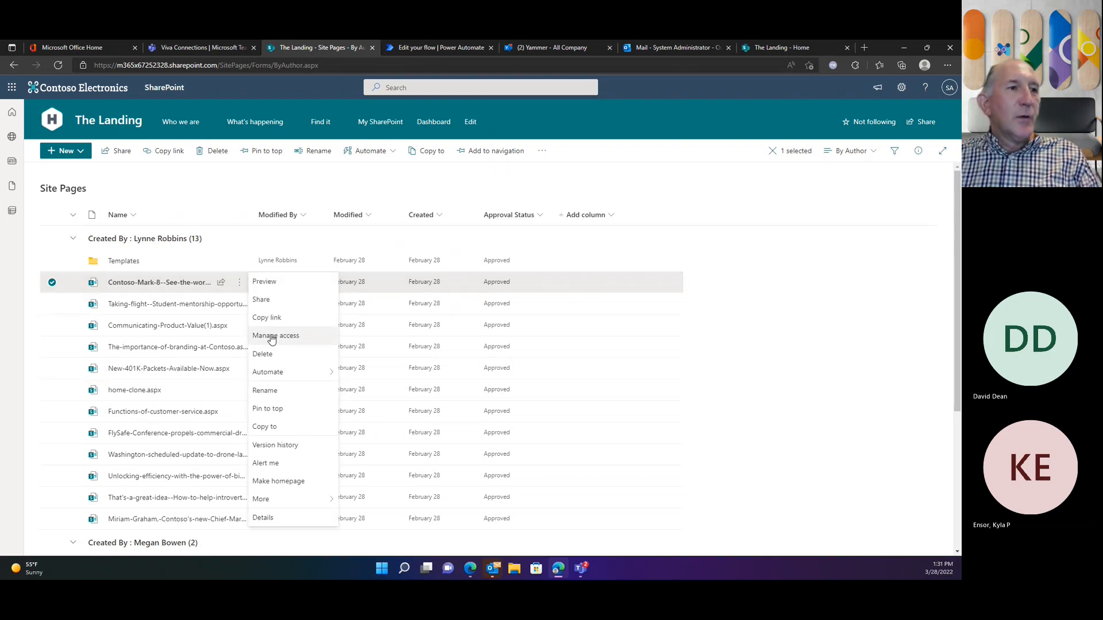
mouse_move(273, 374)
mouse_move(394, 375)
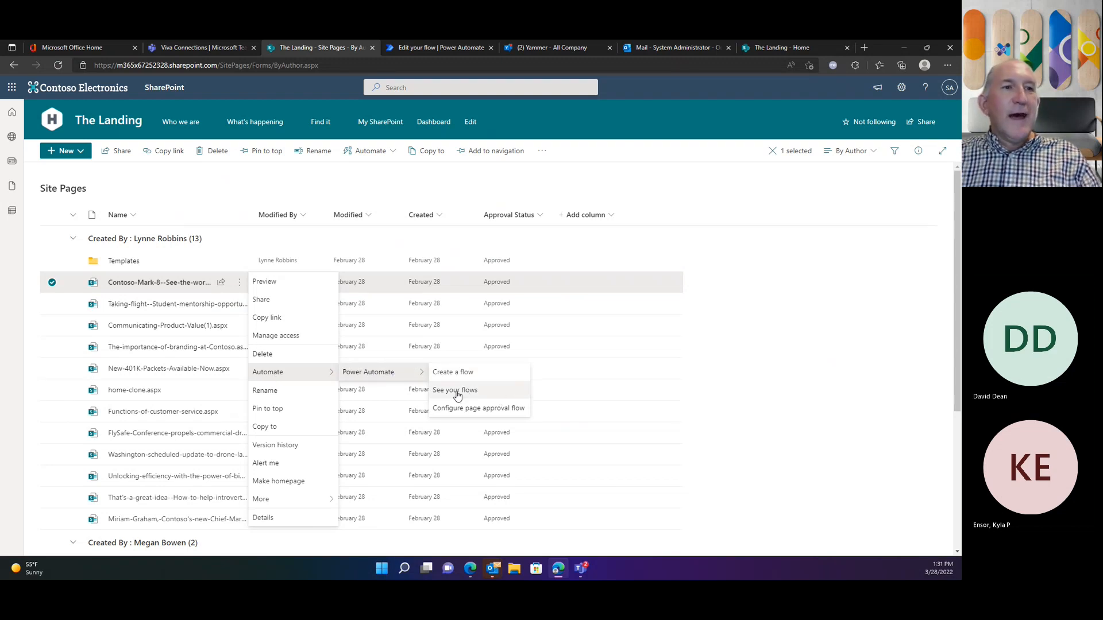
left_click(633, 181)
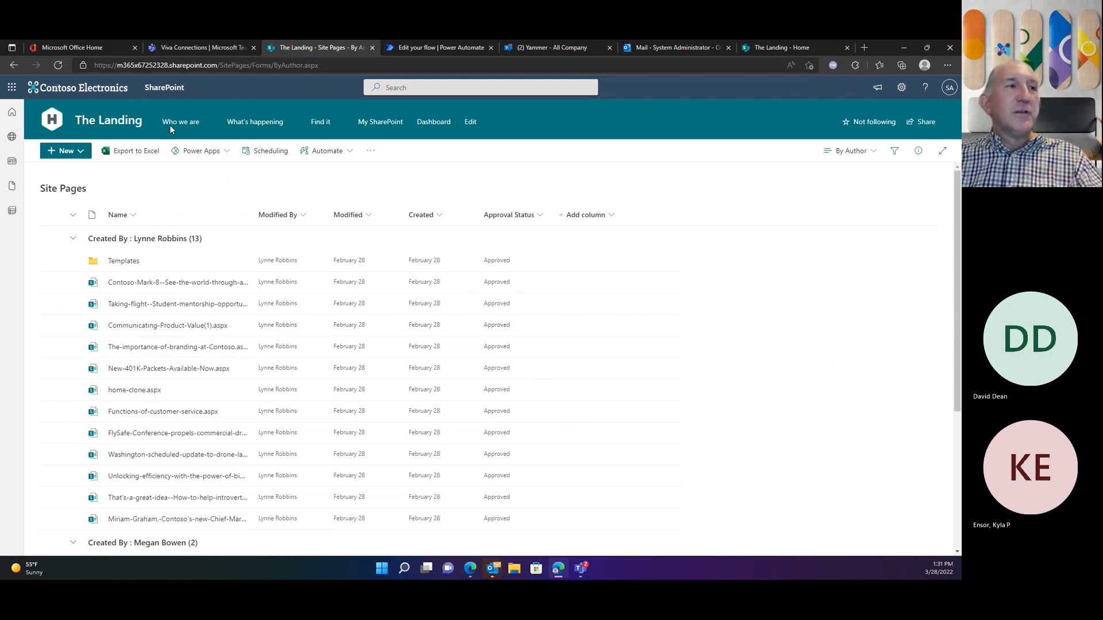
left_click(109, 119)
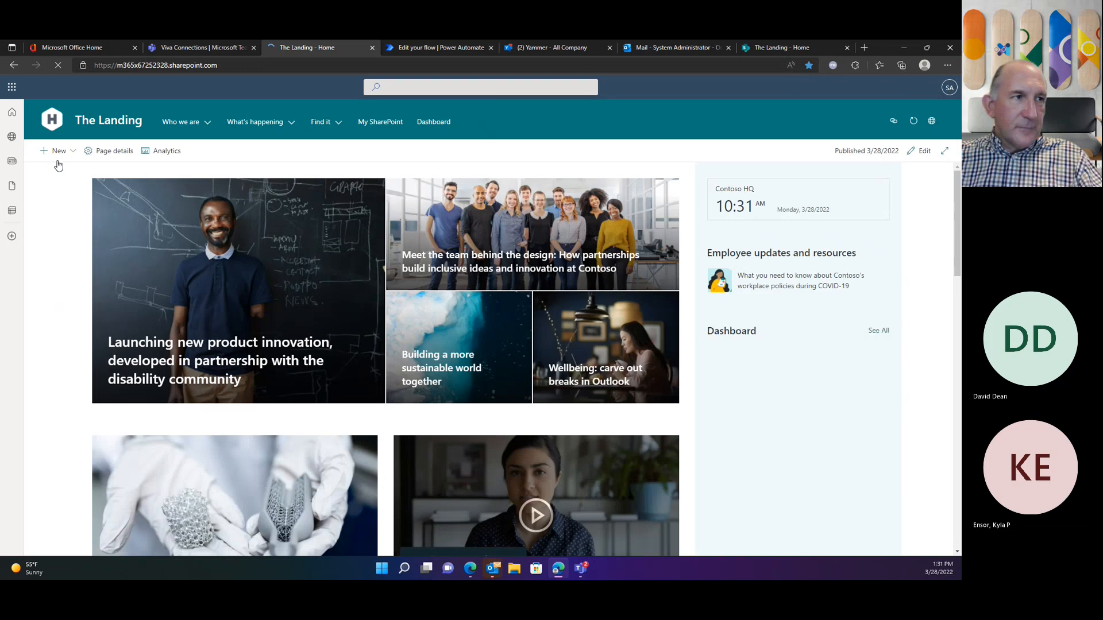
Glance at the + New content options, then open the home page's Page Analytics (1 viewer, 7 views)
left_click(72, 153)
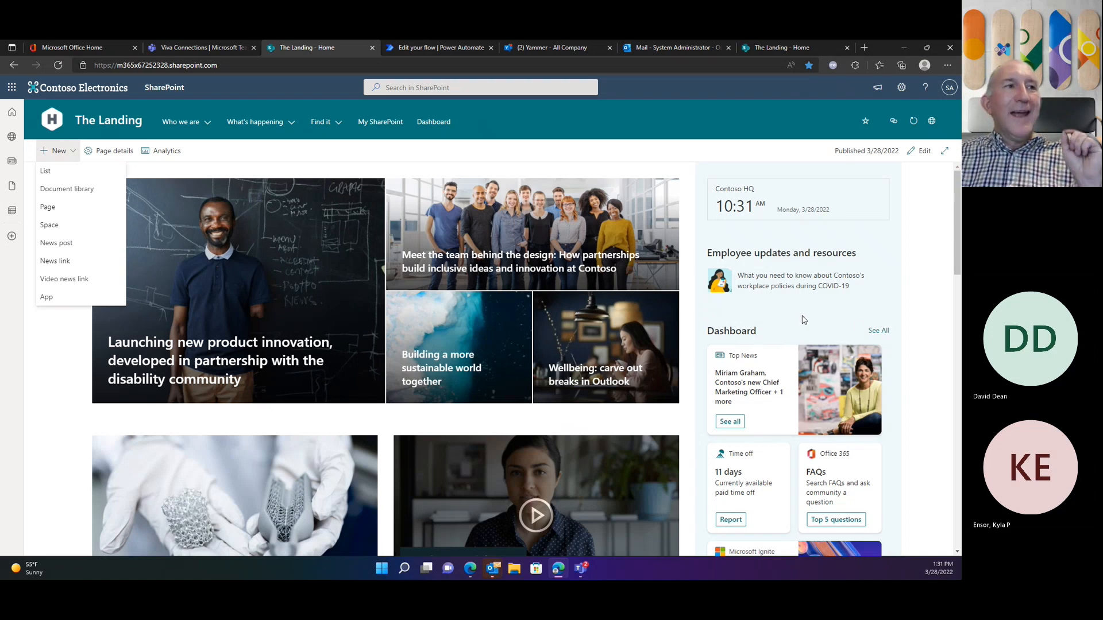
left_click(723, 166)
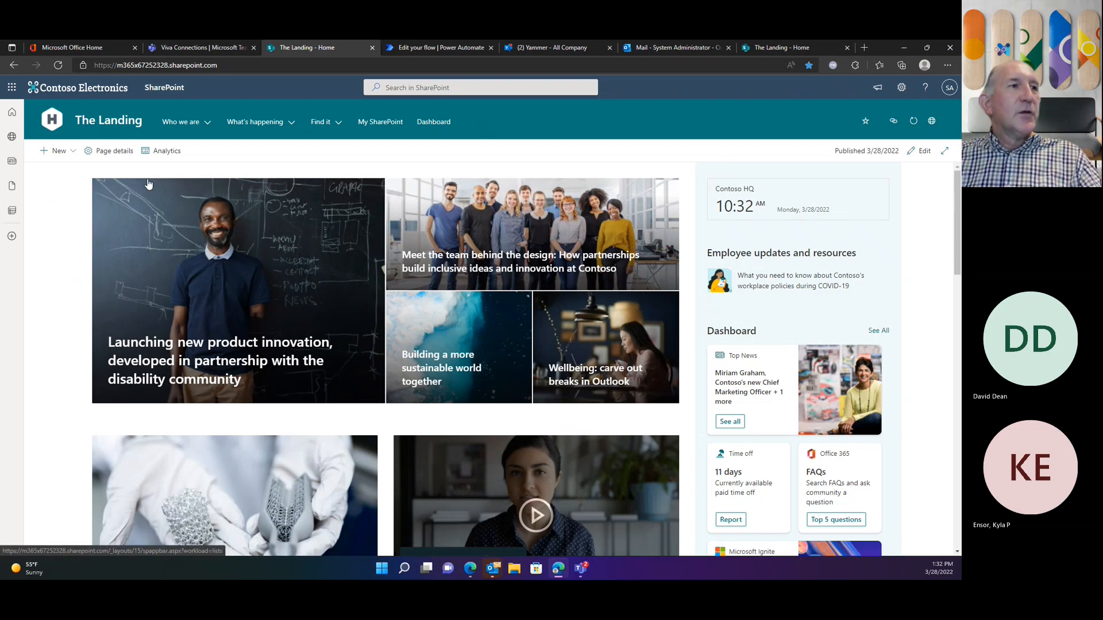
left_click(167, 152)
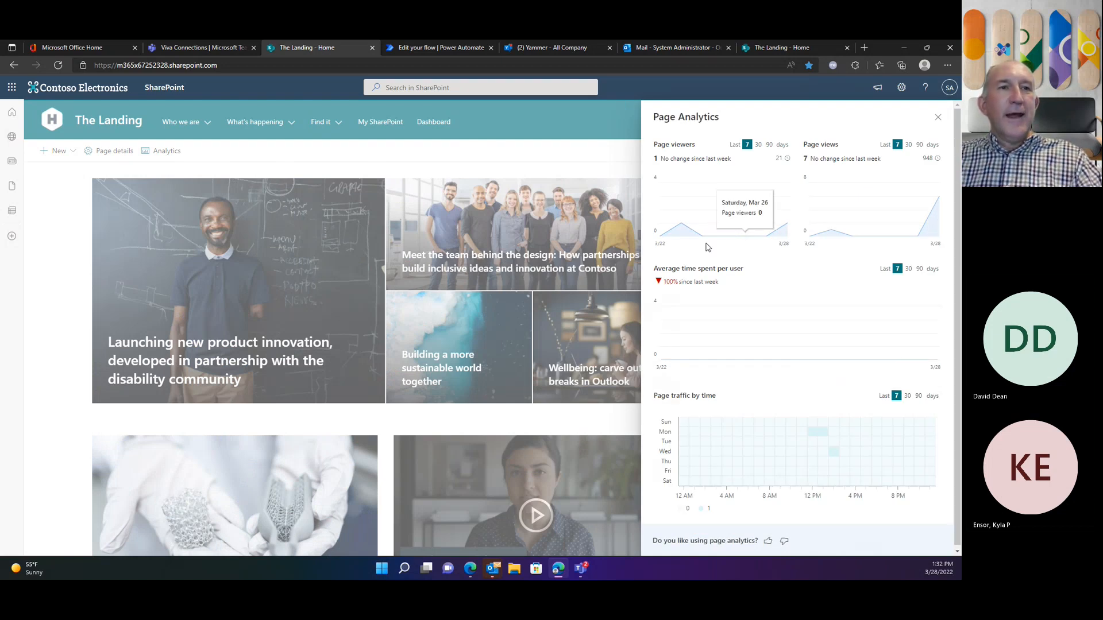
Check the 'Unlocking efficiency with the power of big data' article's Page Analytics, then head home
scroll(688, 149, "down", 1)
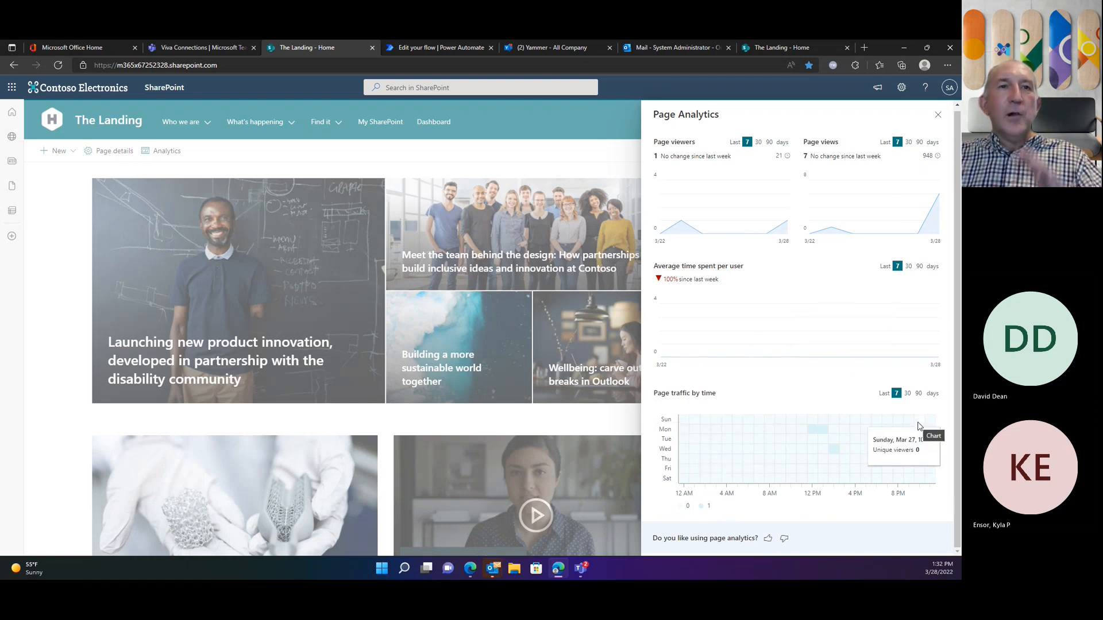
left_click(936, 117)
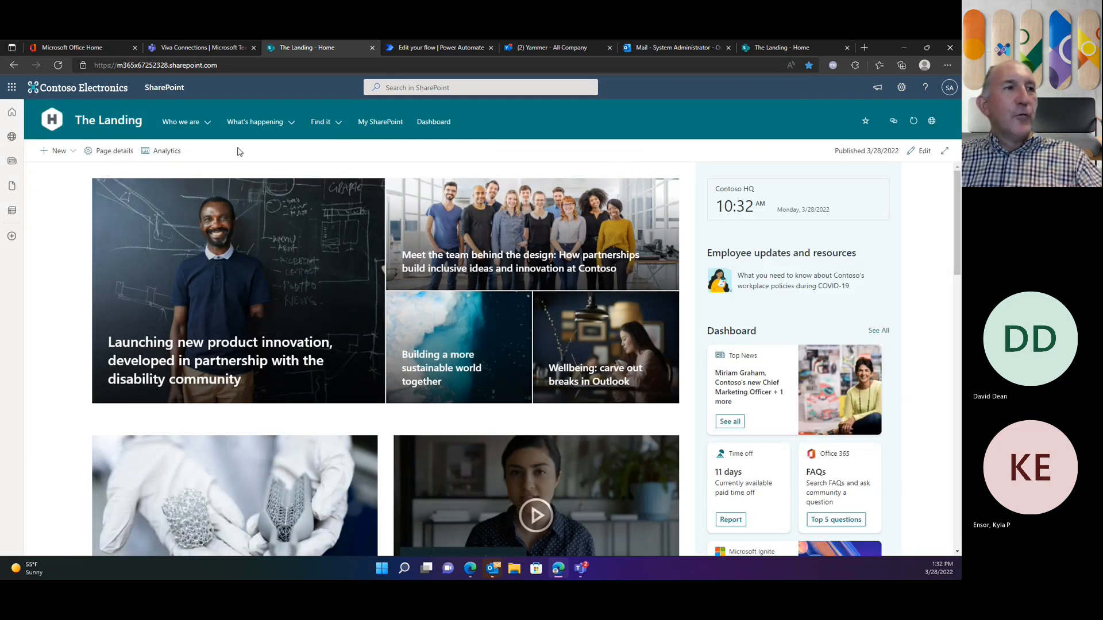
scroll(247, 449, "down", 5)
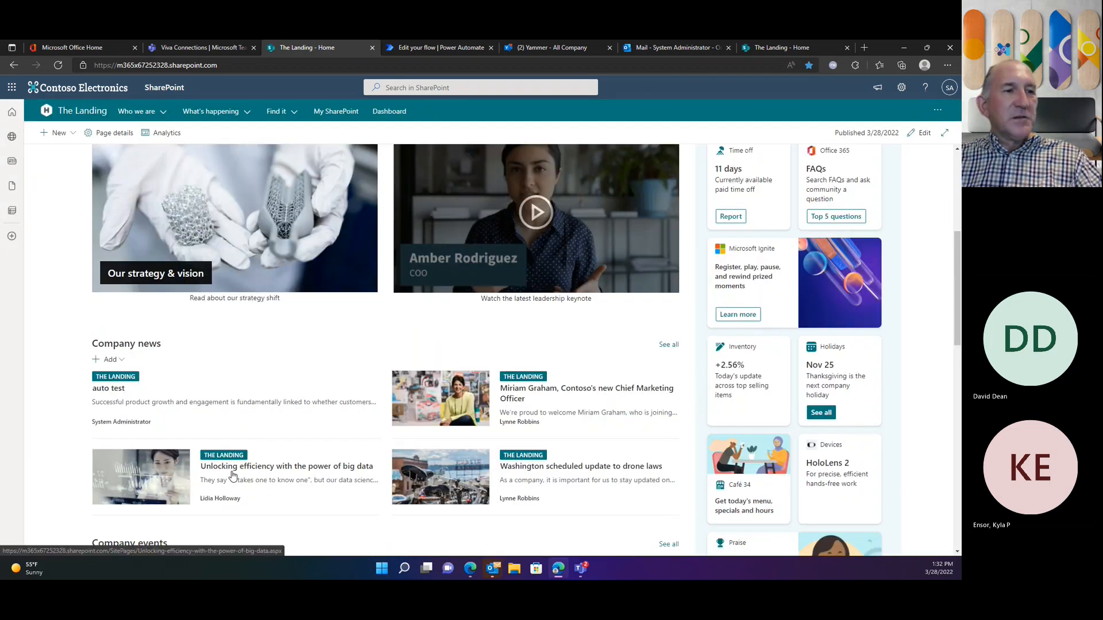
left_click(268, 472)
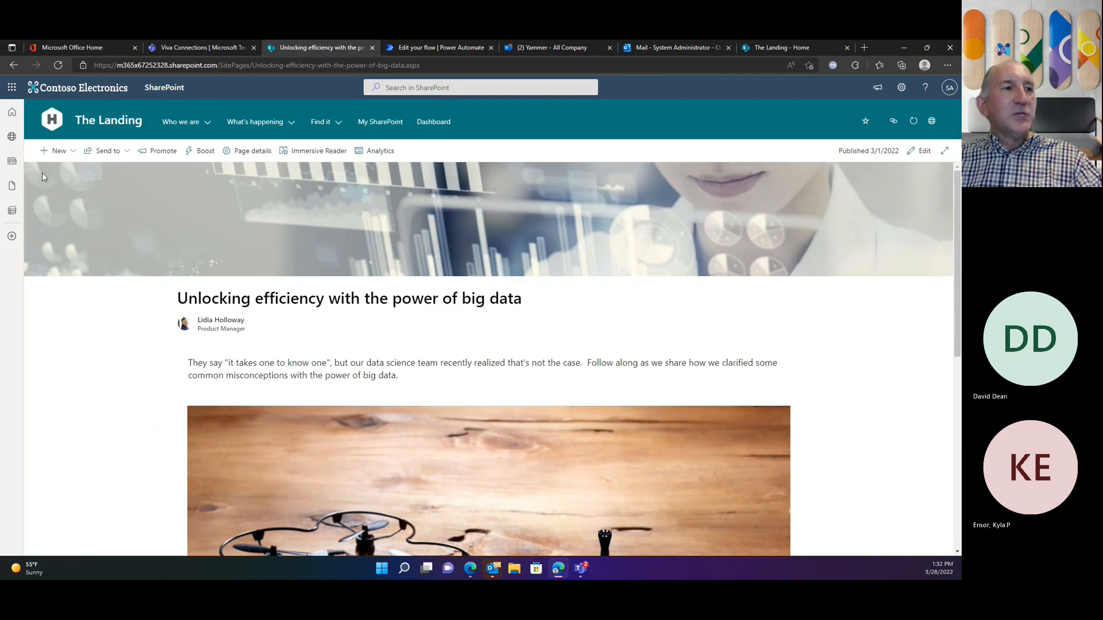
mouse_move(333, 122)
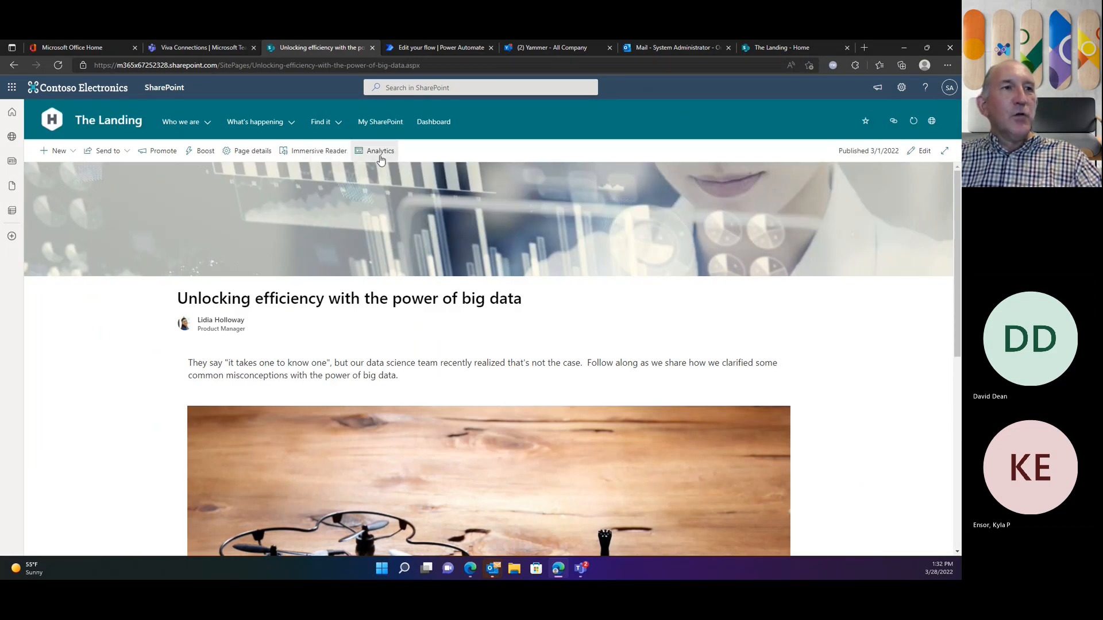
left_click(378, 151)
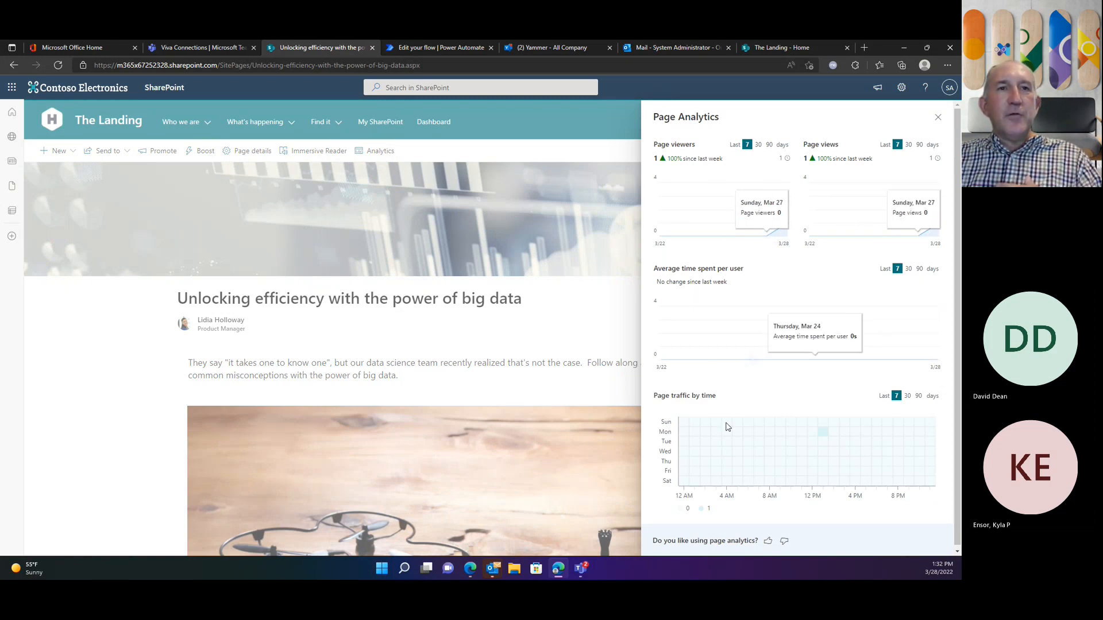
left_click(938, 117)
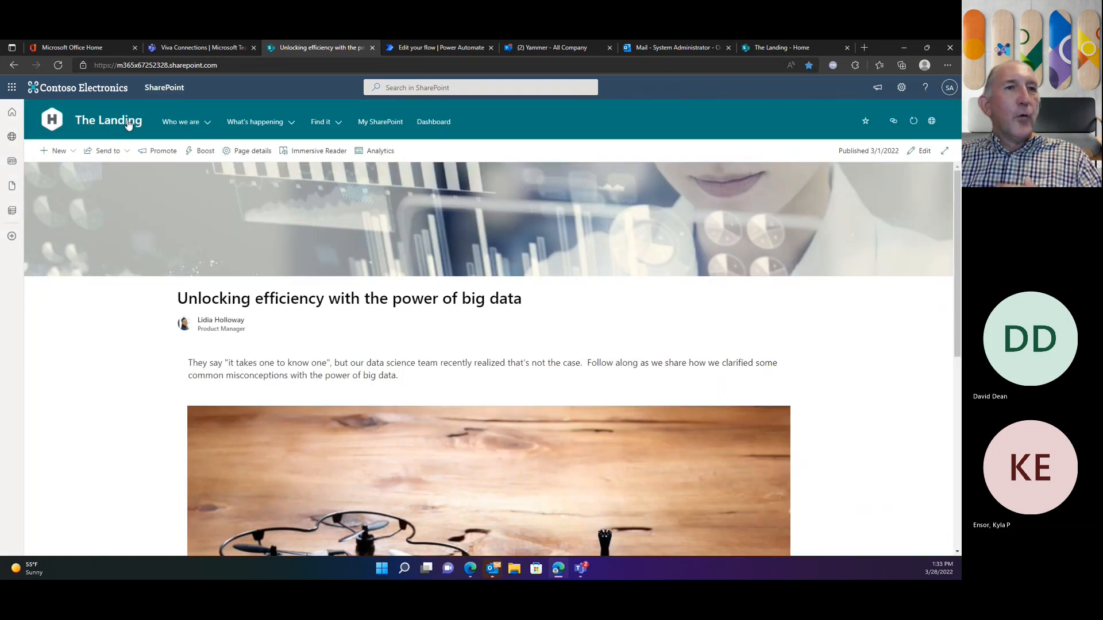
left_click(86, 124)
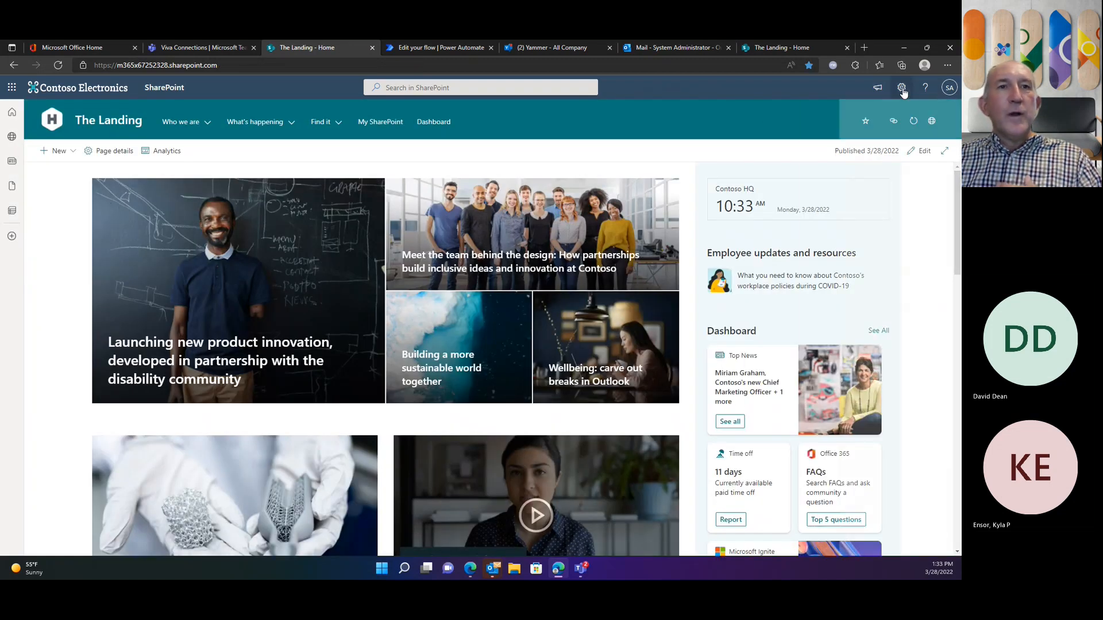
View the Site performance page from the gear menu, then reopen site Settings on the home page
left_click(902, 89)
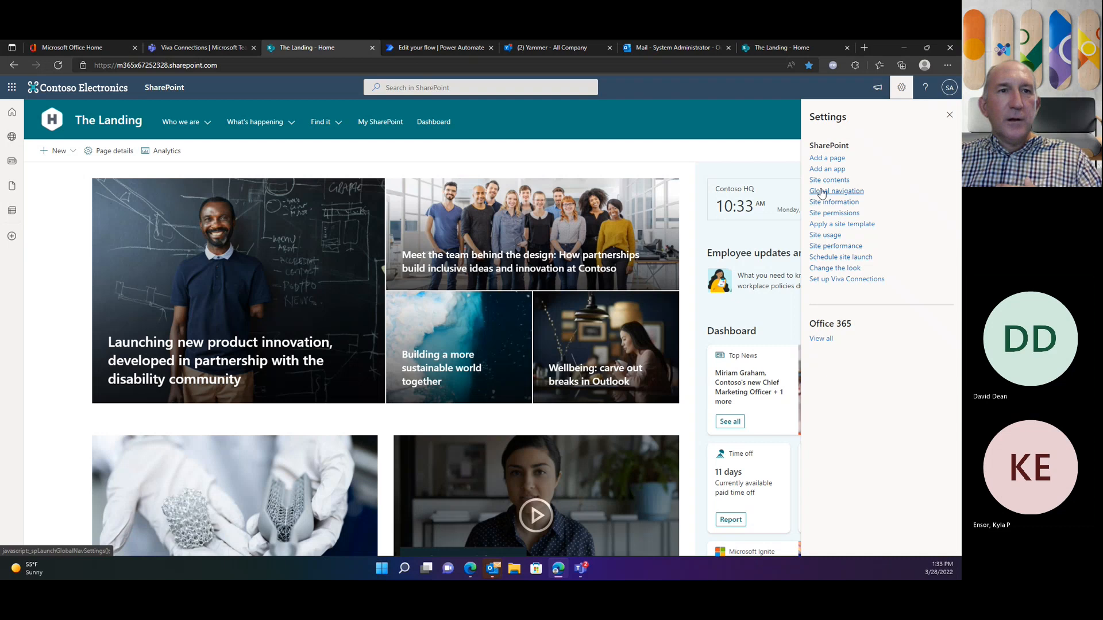
left_click(854, 252)
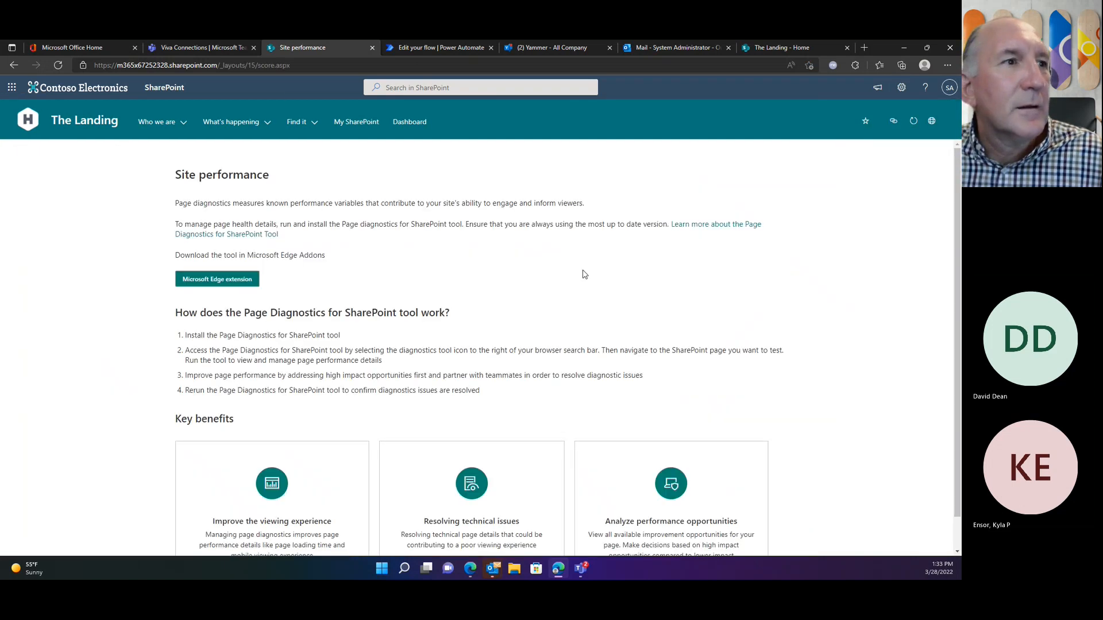
left_click(14, 65)
left_click(902, 88)
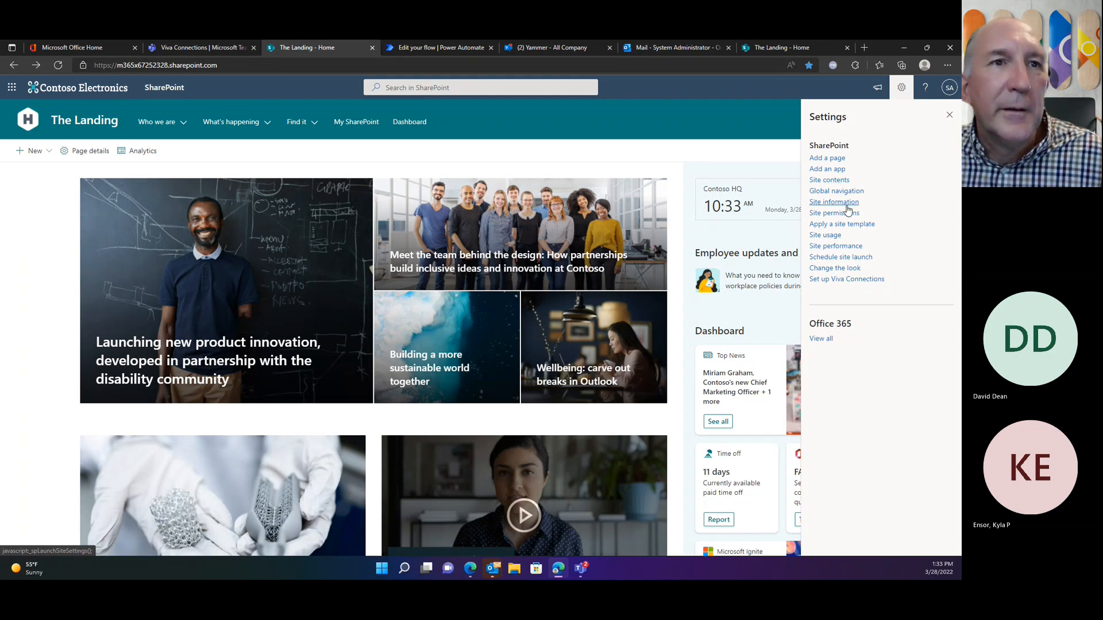
Download the 90-day Site usage data and open SiteAnalyticsData_28-Mar,2022.xlsx in Excel
left_click(836, 237)
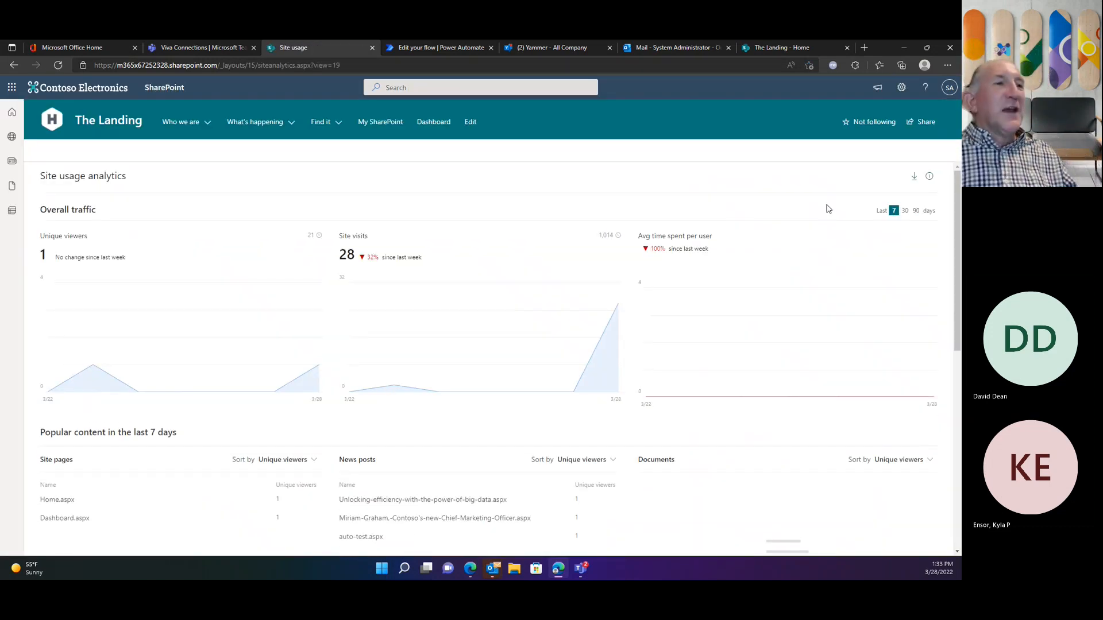
scroll(783, 219, "down", 3)
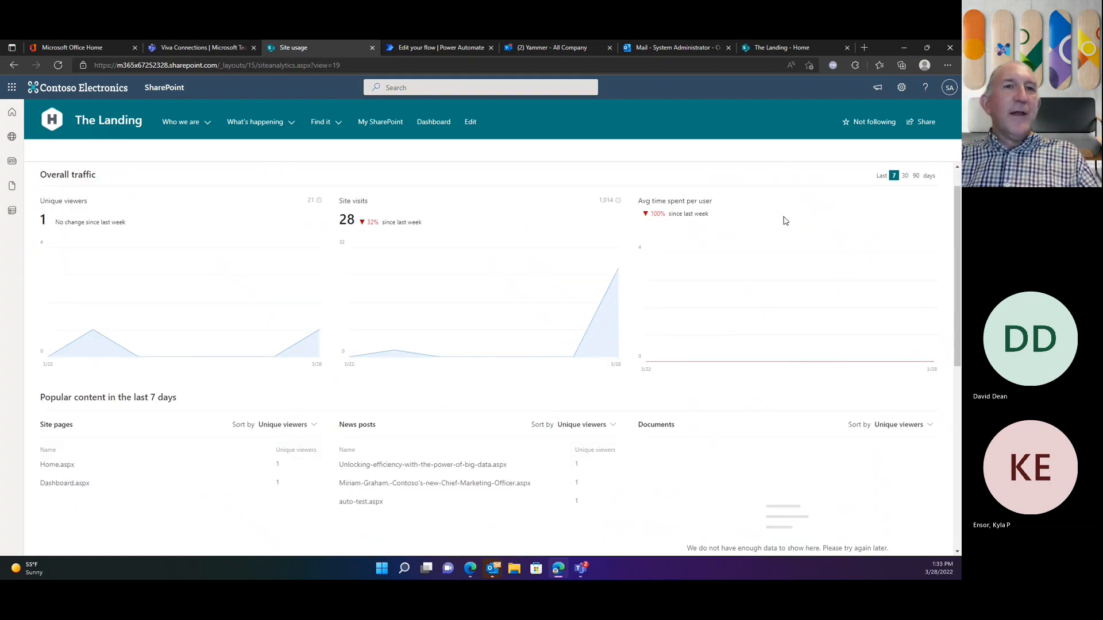
scroll(805, 374, "up", 3)
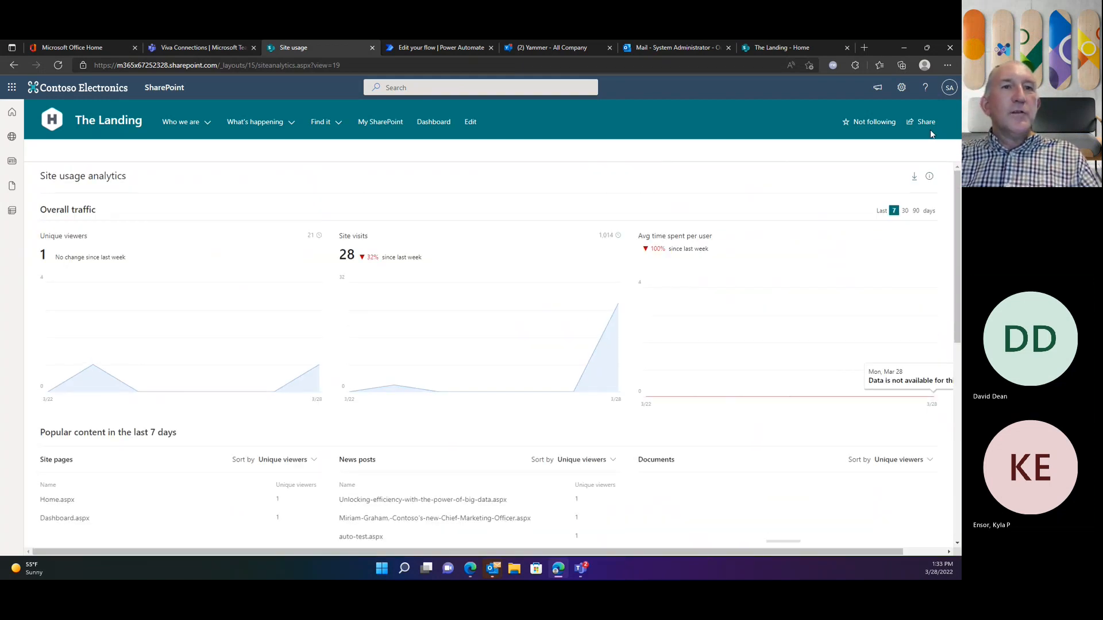
left_click(913, 177)
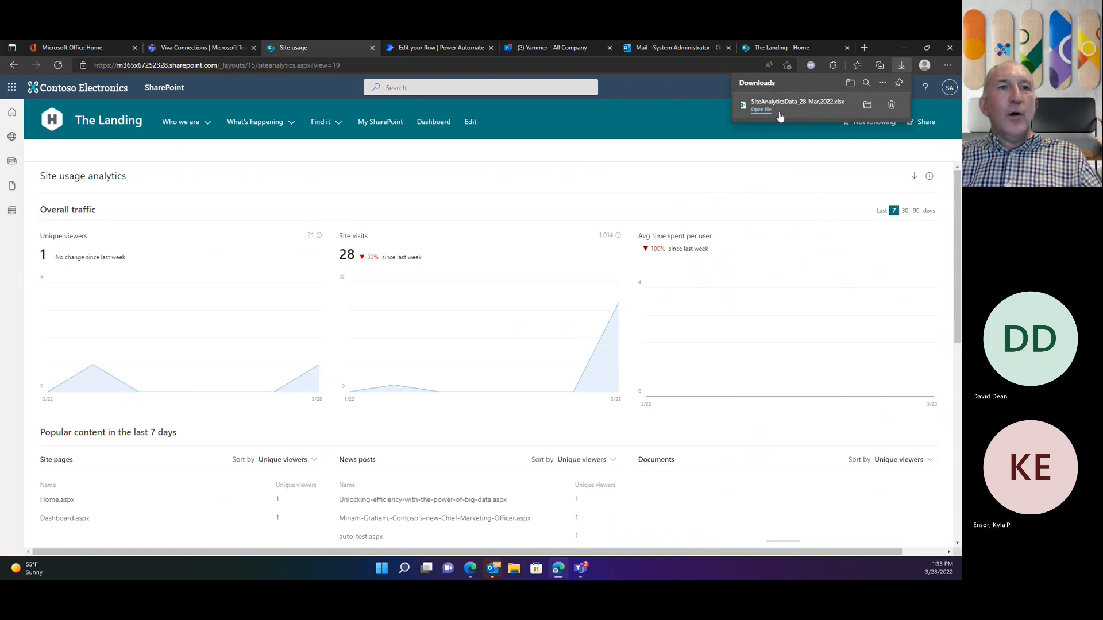
left_click(764, 109)
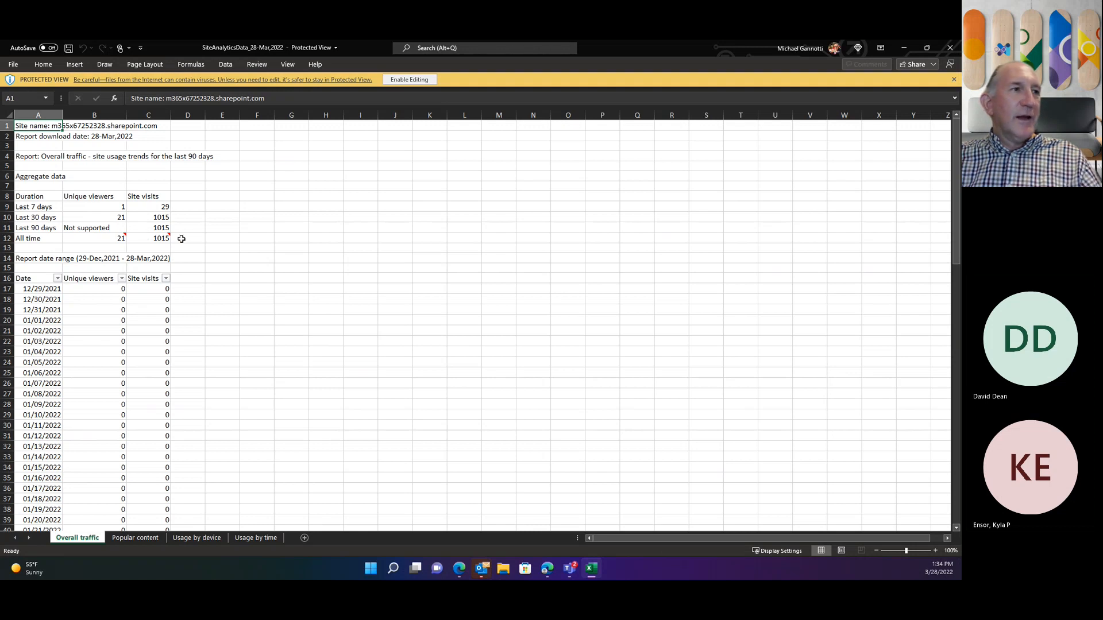
Scroll Overall traffic, then view the Popular content, Usage by device and Usage by time sheets
scroll(185, 258, "down", 2)
scroll(103, 227, "down", 2)
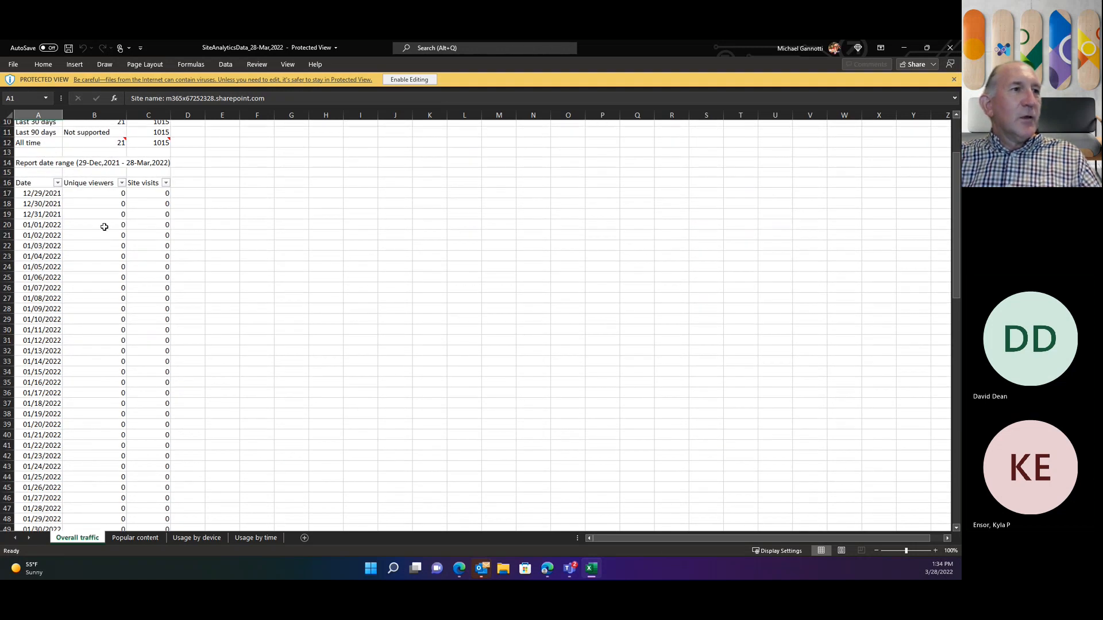
scroll(126, 284, "down", 6)
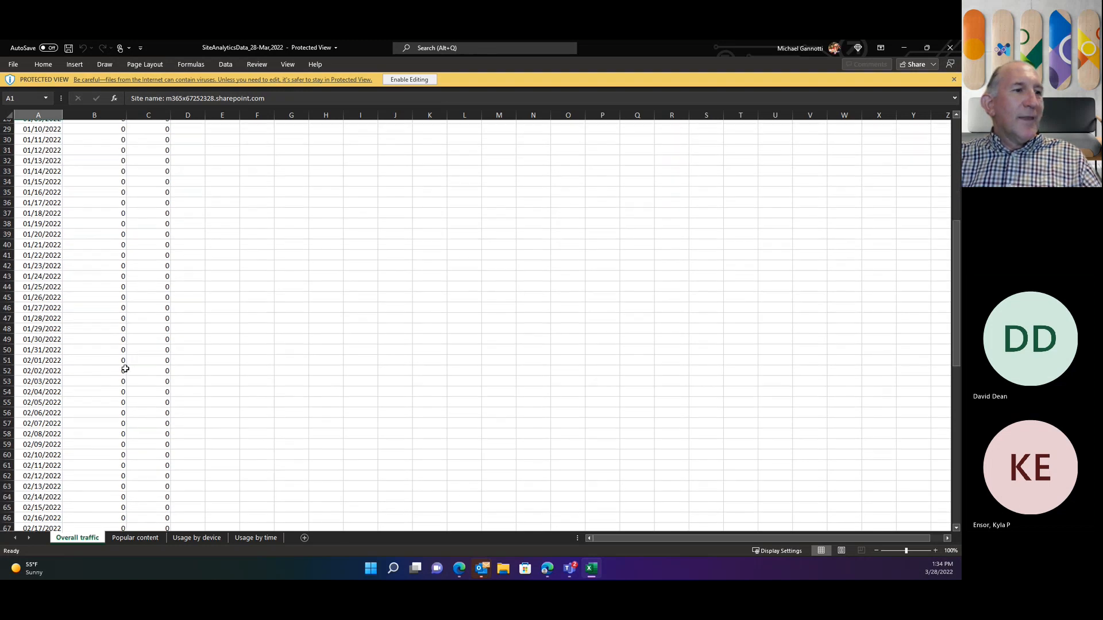
left_click(149, 538)
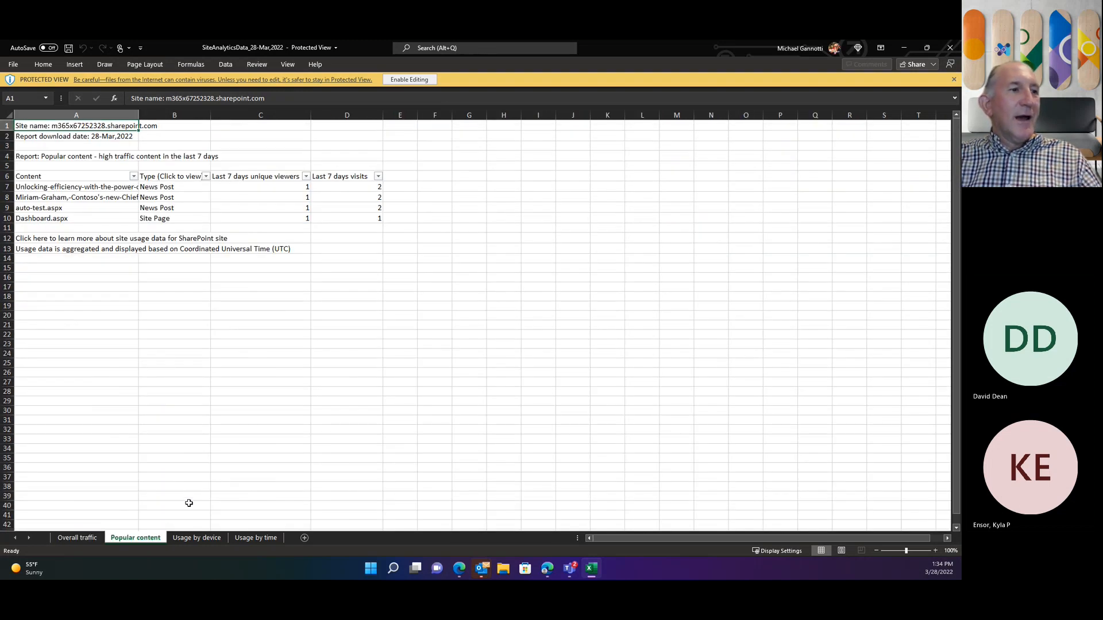
left_click(210, 539)
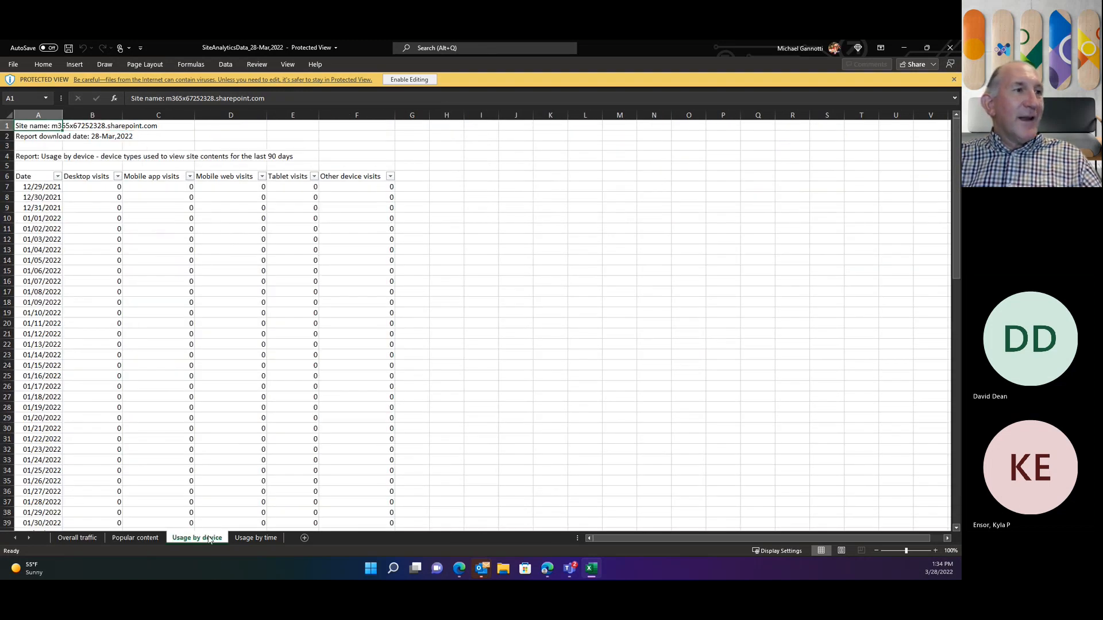
left_click(247, 539)
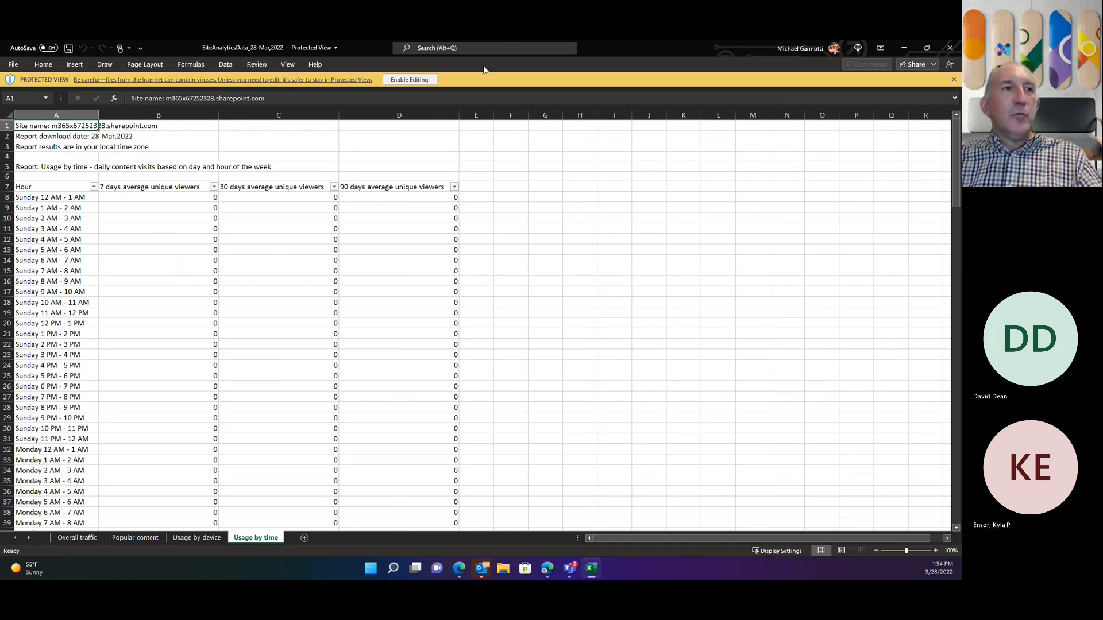
Return to the Site usage page and review its insights: 100% desktop traffic, Wednesday 2 AM peak
left_click(547, 568)
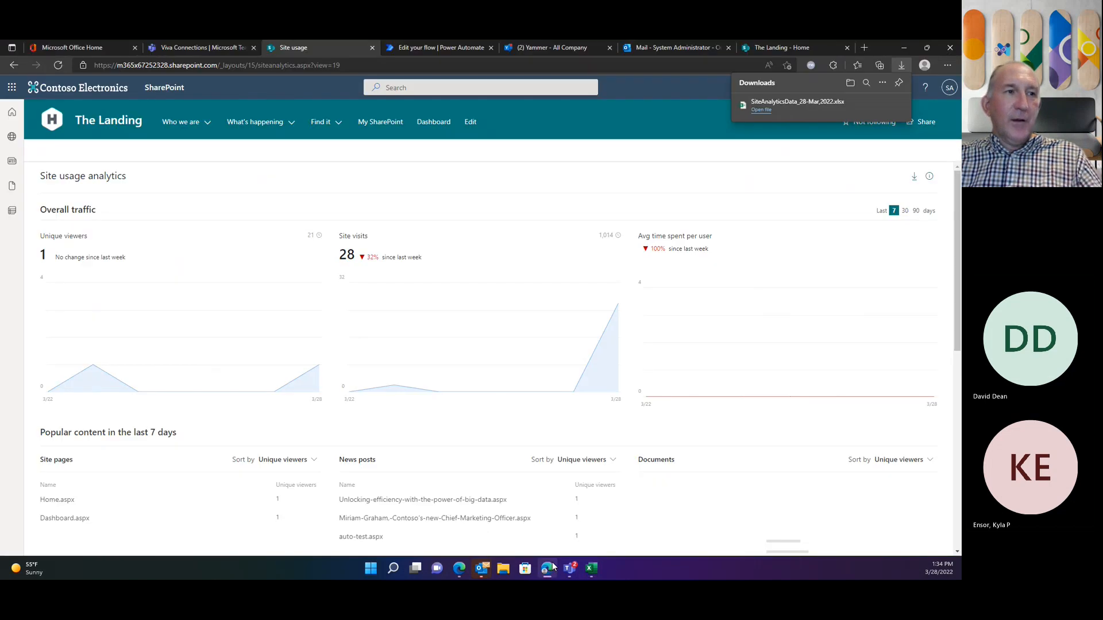
scroll(689, 325, "down", 3)
scroll(625, 360, "down", 3)
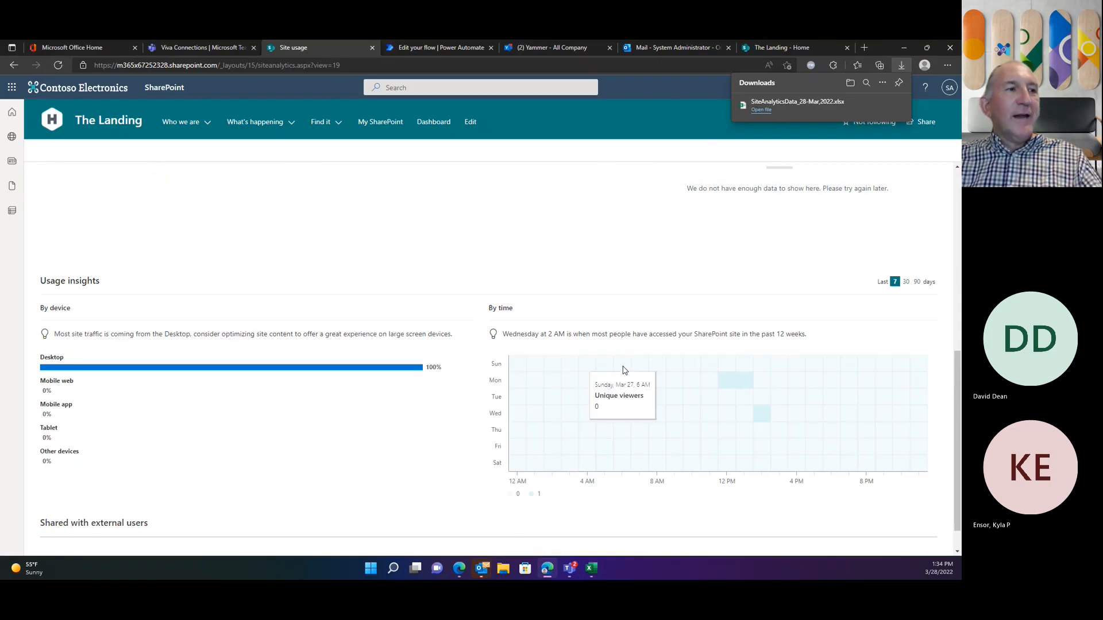
scroll(623, 369, "up", 7)
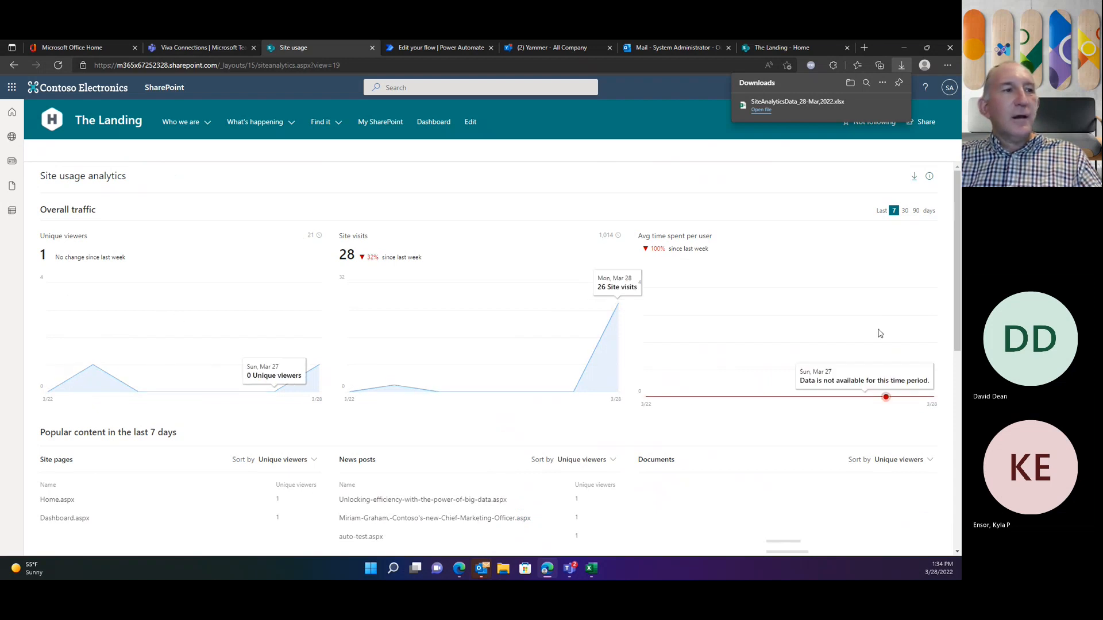
scroll(444, 344, "down", 3)
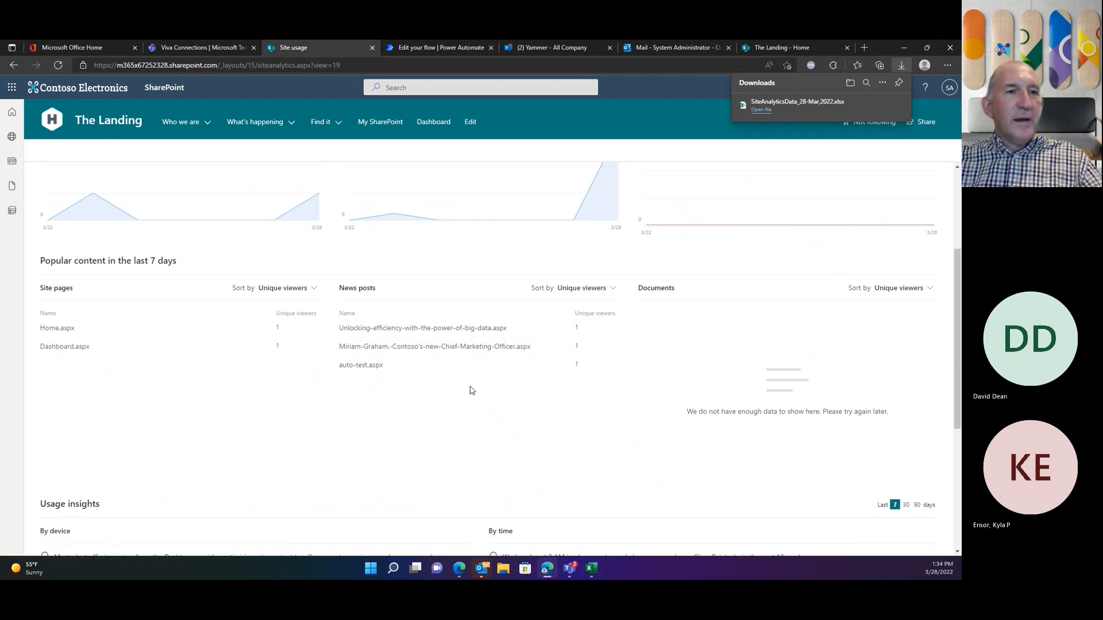
scroll(470, 391, "down", 3)
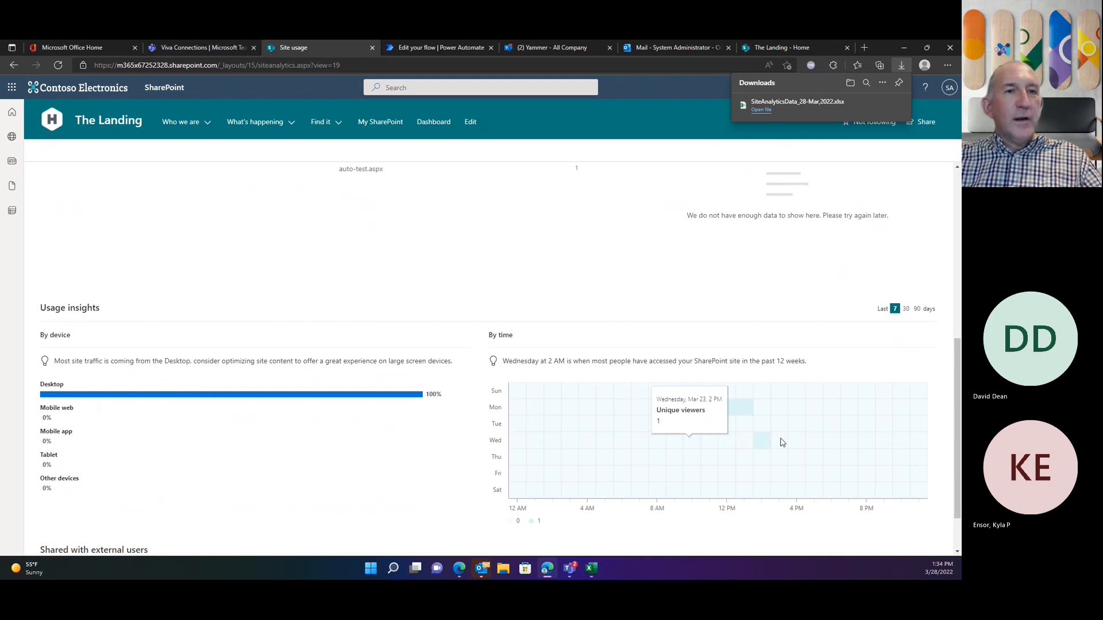
scroll(781, 443, "down", 1)
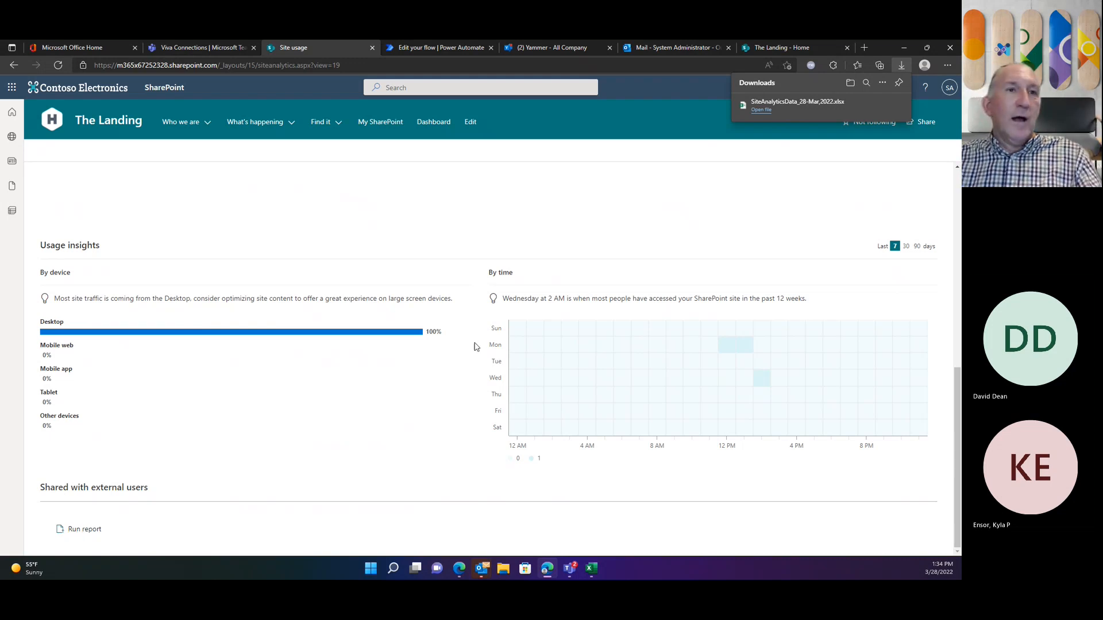
scroll(505, 322, "up", 2)
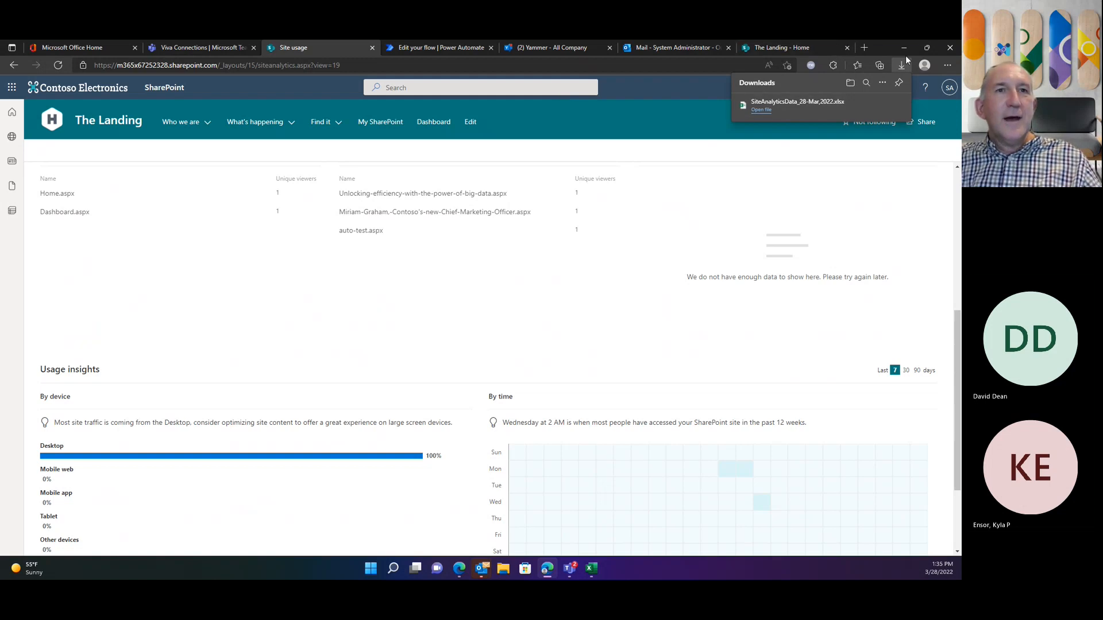
Reload The Landing home page in Teams' Viva Connections and view its page details and version history
left_click(95, 120)
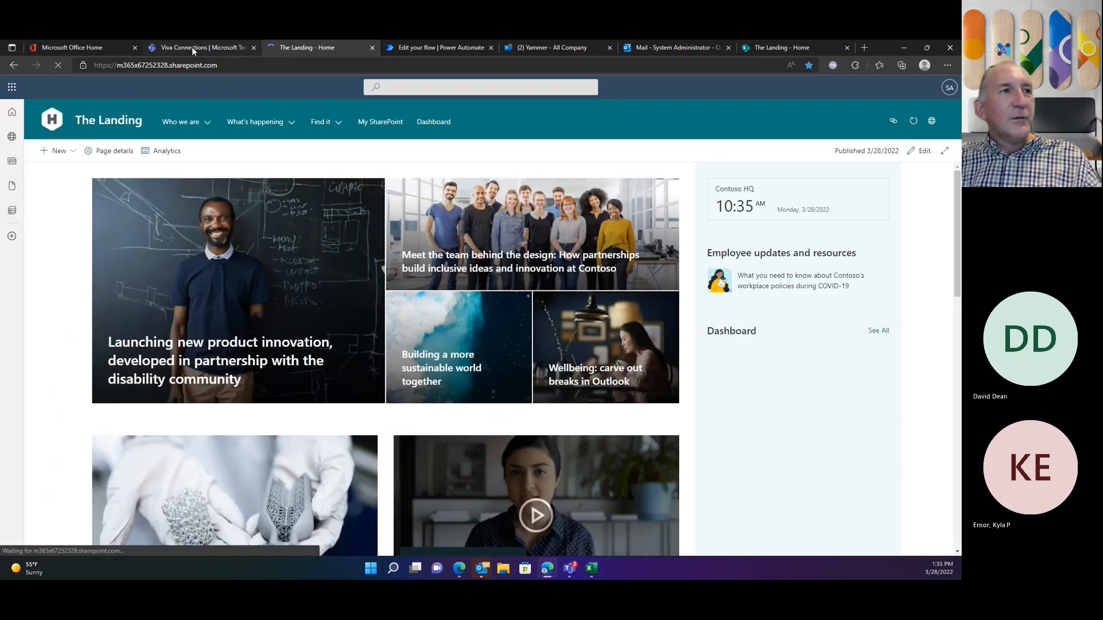
left_click(191, 47)
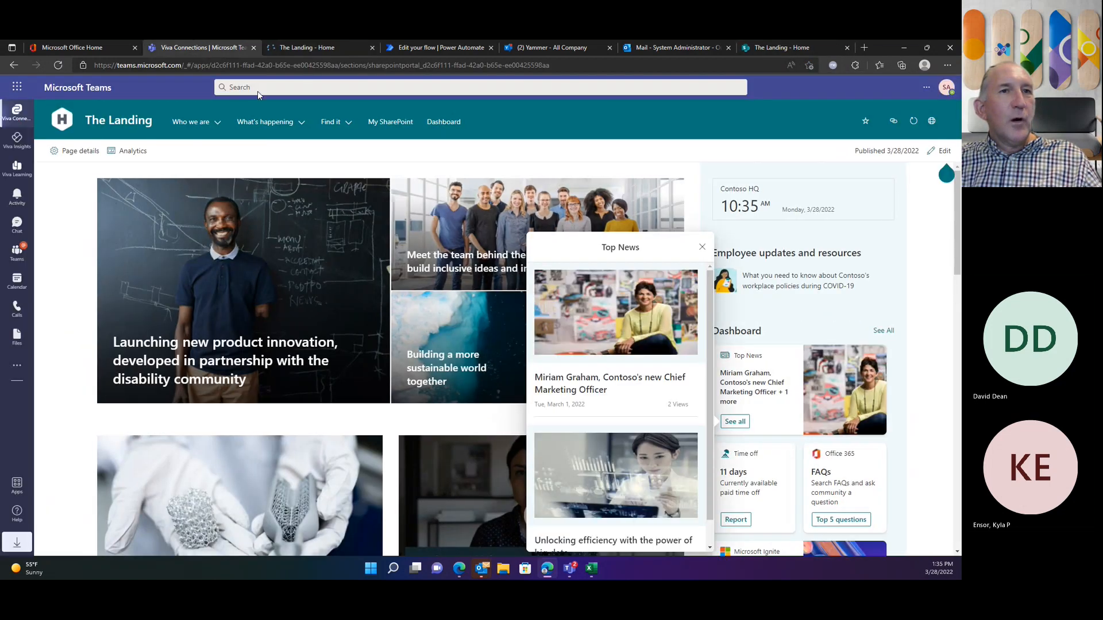
left_click(913, 120)
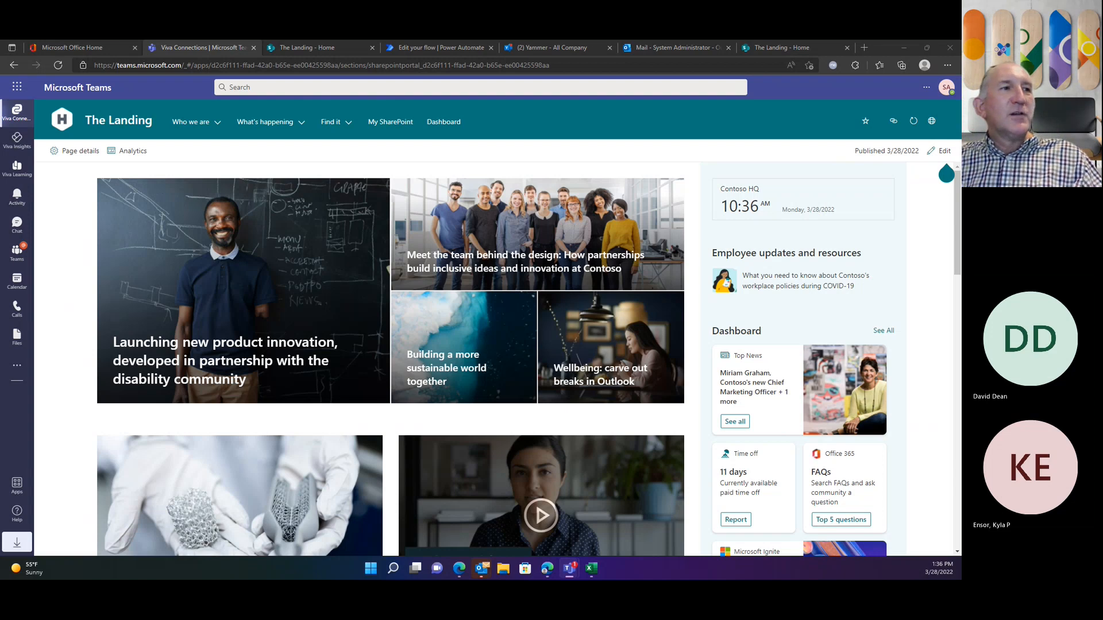
left_click(63, 155)
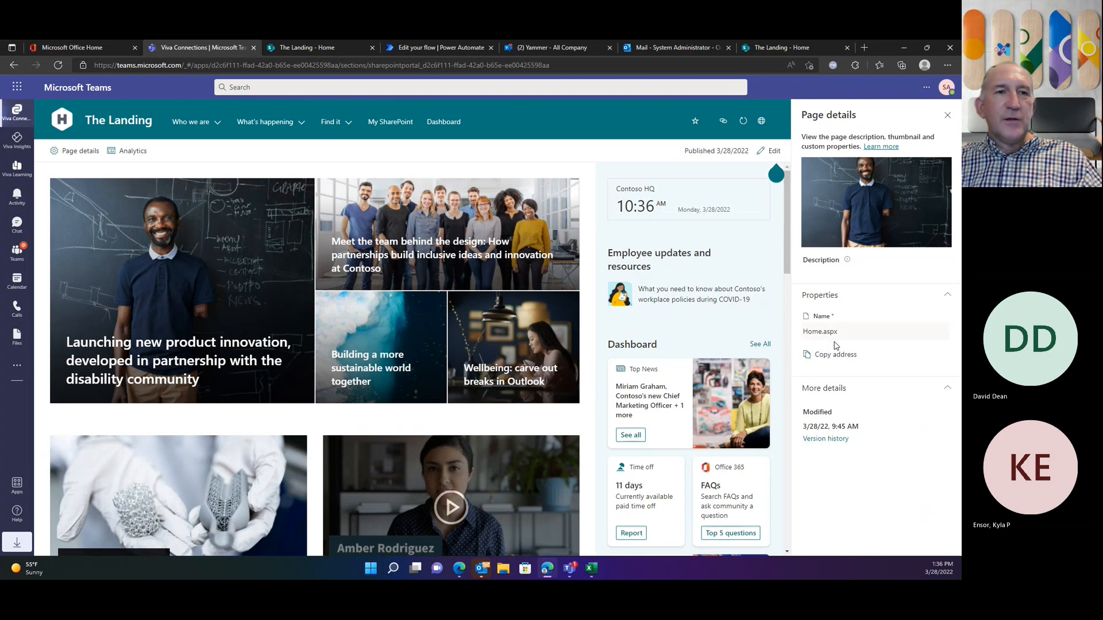
left_click(825, 439)
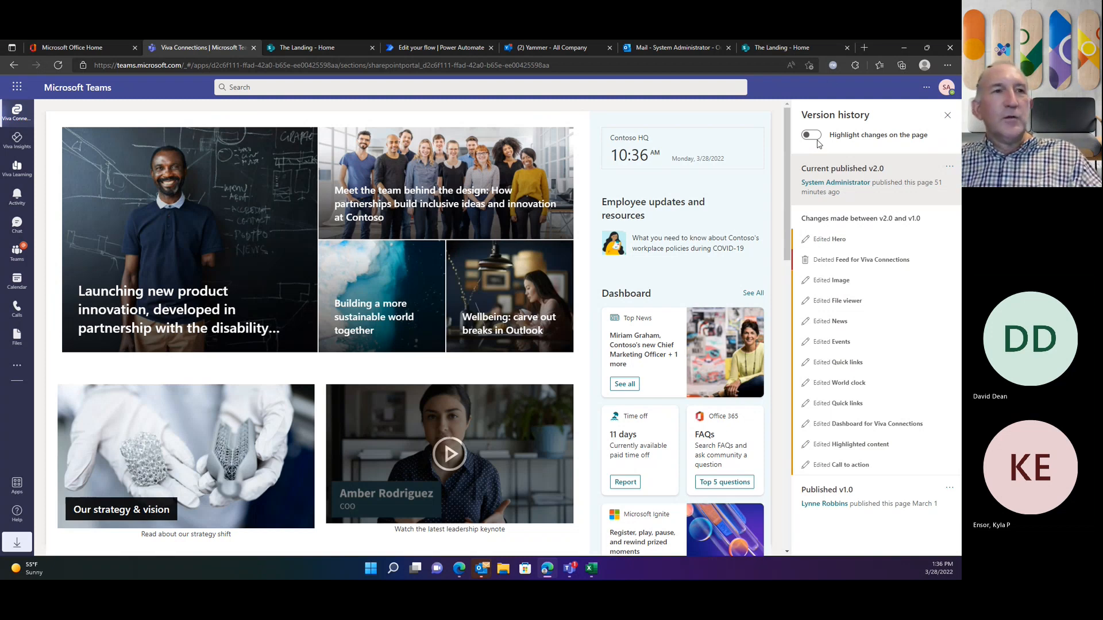
Open the Company news article 'Unlocking efficiency with the power of big data'
left_click(284, 49)
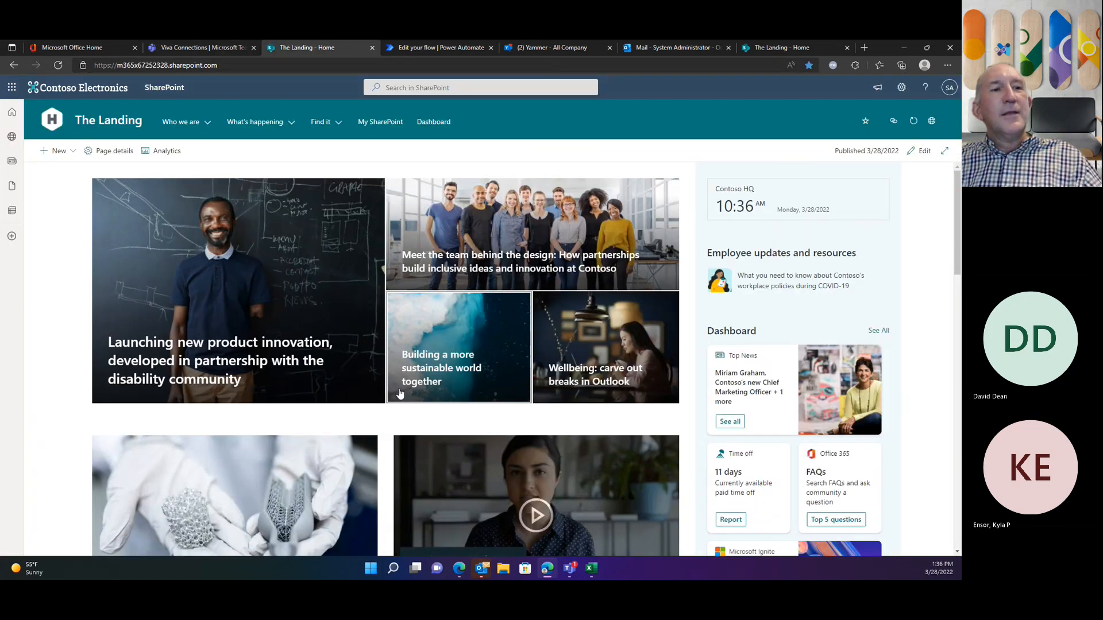
scroll(305, 394, "down", 5)
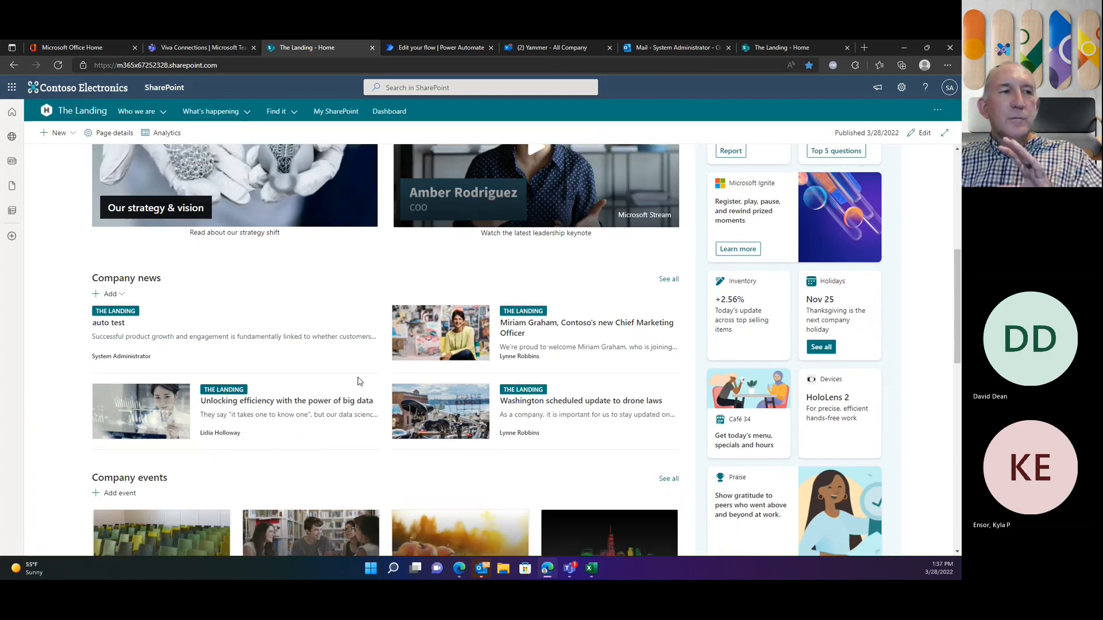
left_click(162, 426)
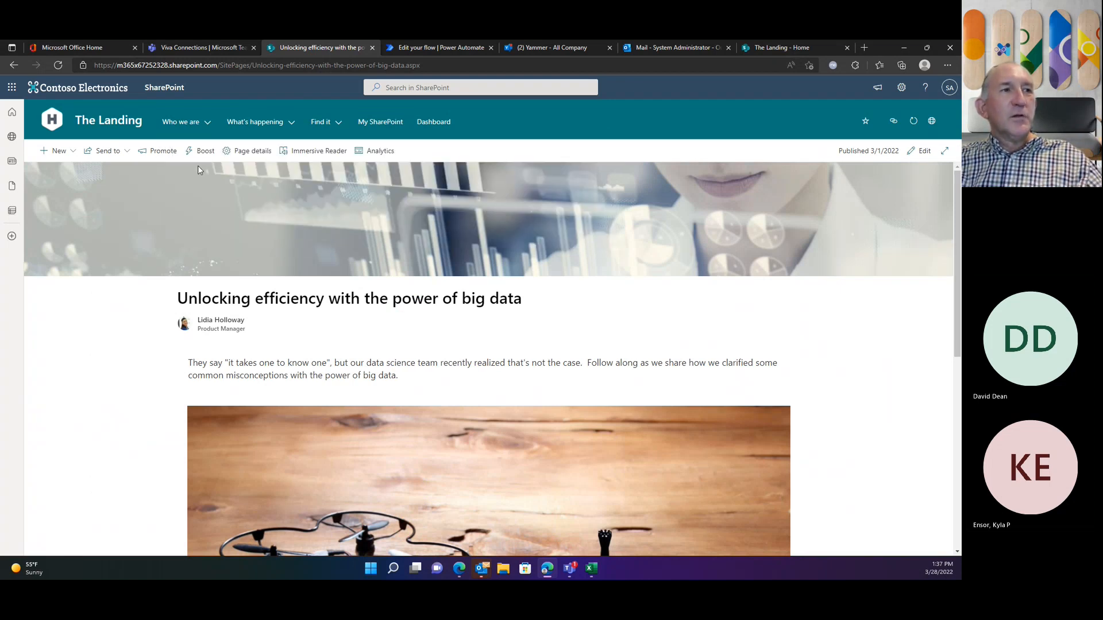
Review the article's Boost settings and then its Promote options, closing each panel
left_click(206, 151)
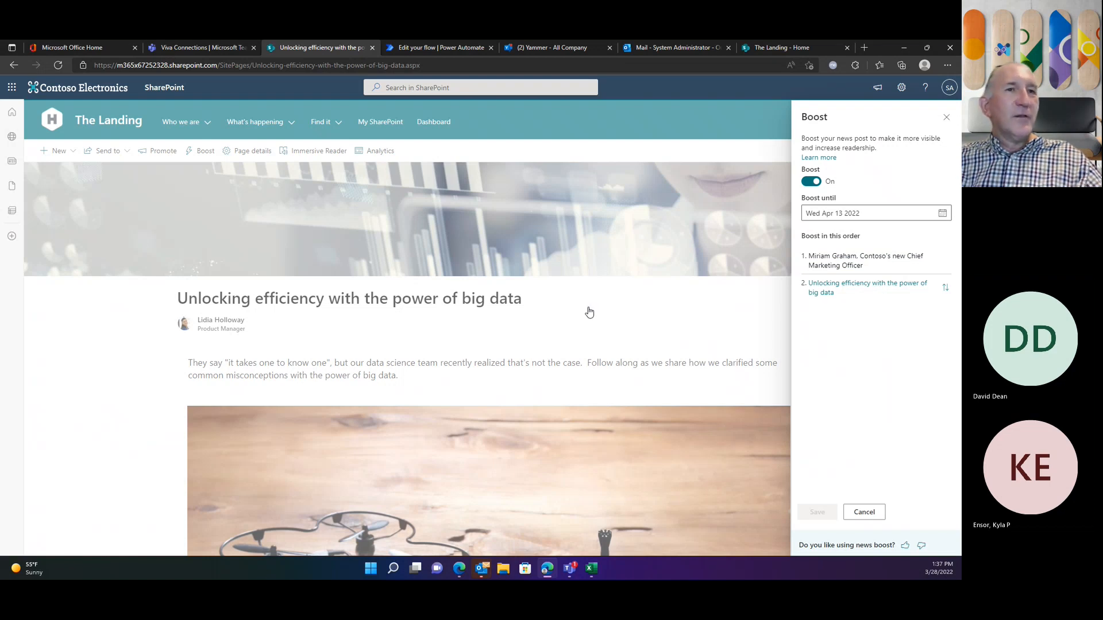
left_click(947, 119)
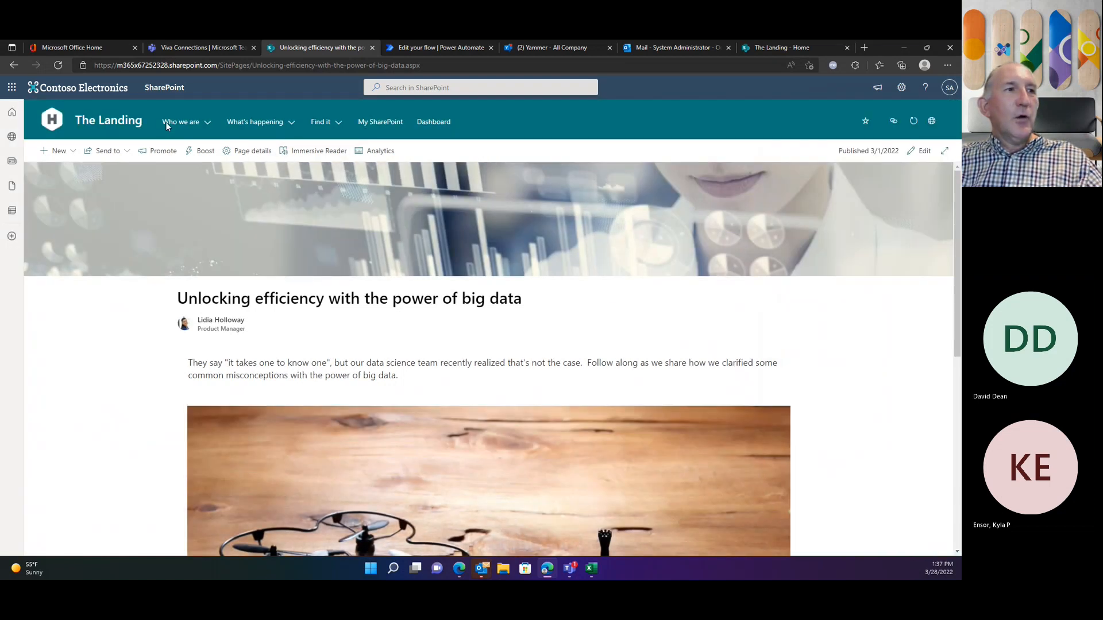
left_click(150, 151)
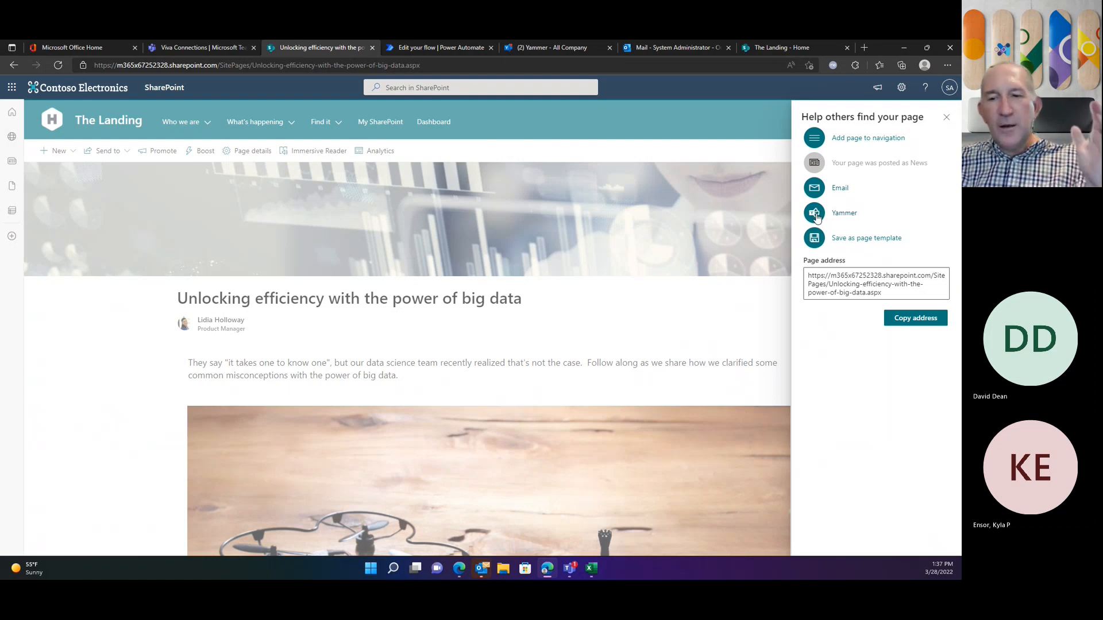
left_click(946, 117)
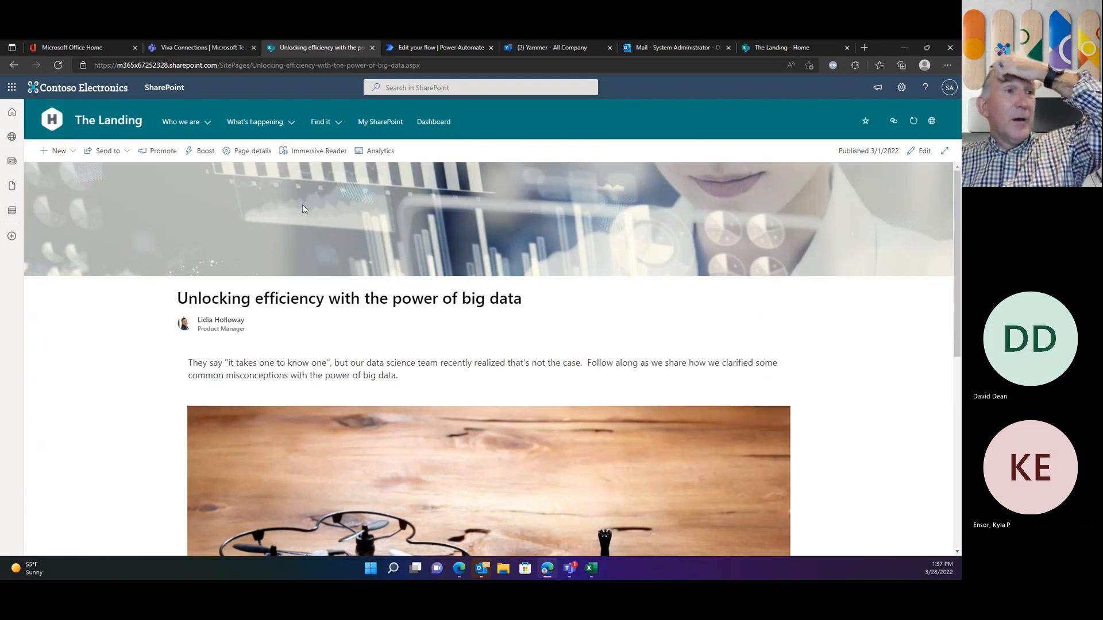
left_click(315, 153)
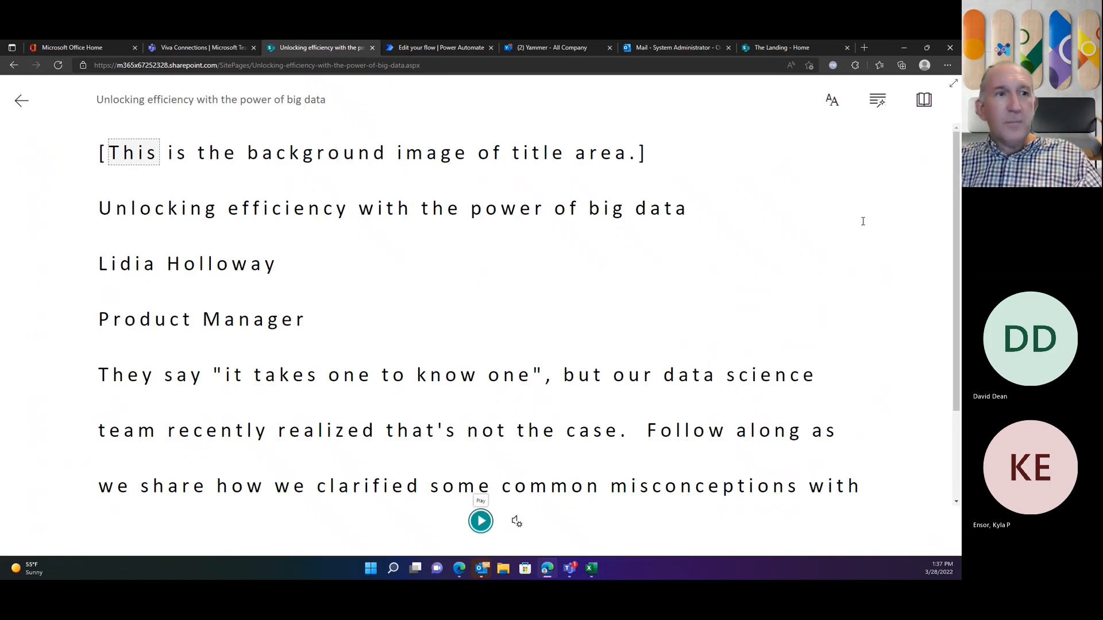
left_click(486, 524)
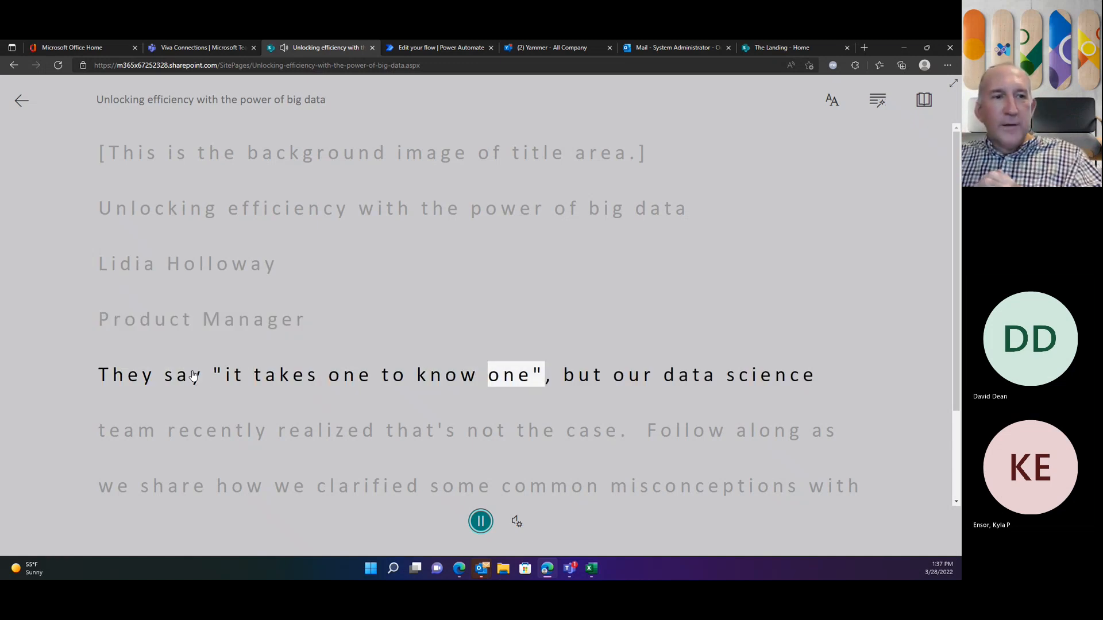
left_click(477, 521)
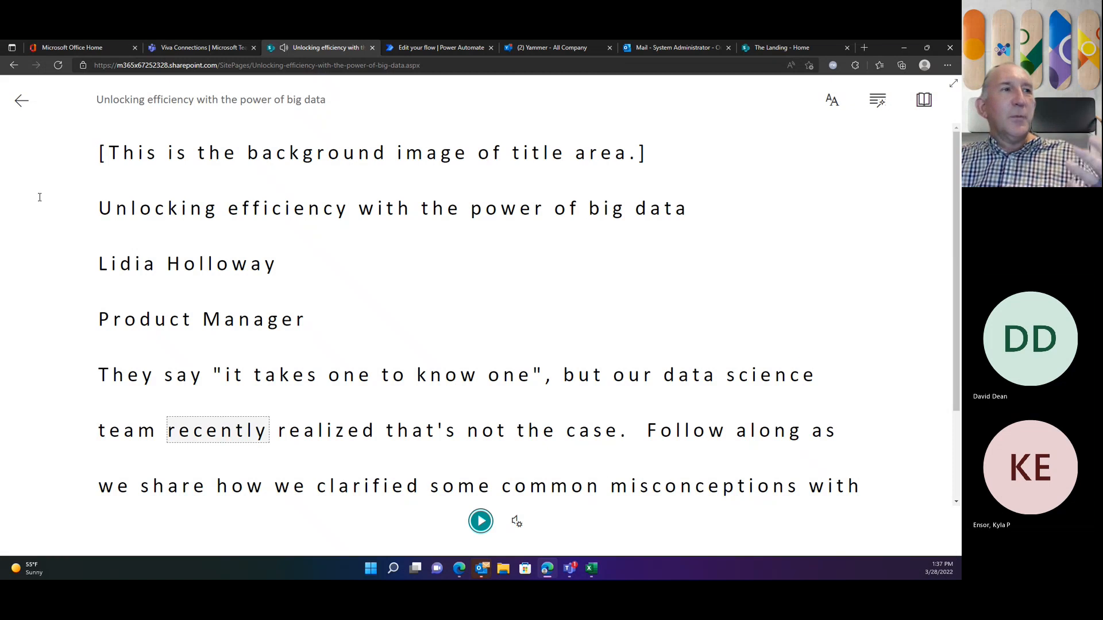
left_click(21, 101)
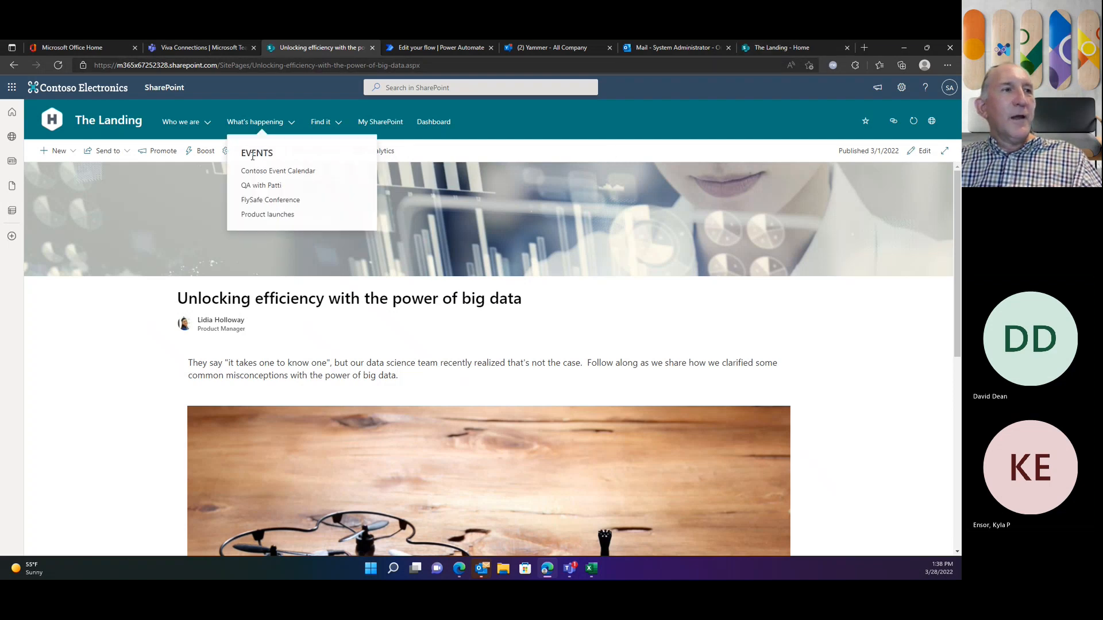
From The Landing home, open all Company news and start an emailed news digest
left_click(114, 121)
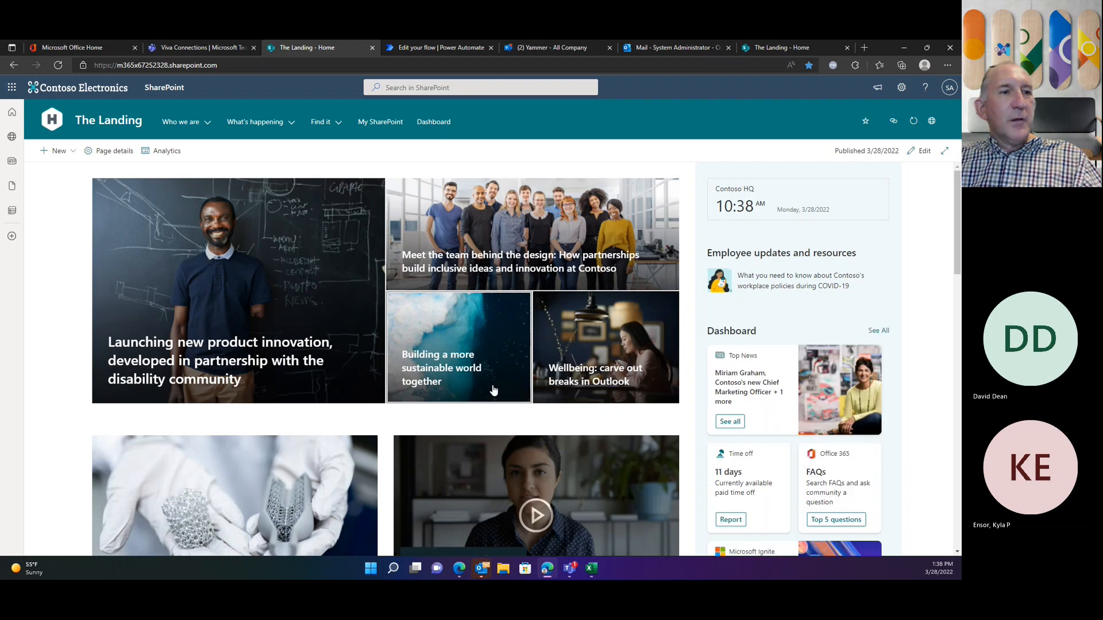
scroll(492, 390, "down", 4)
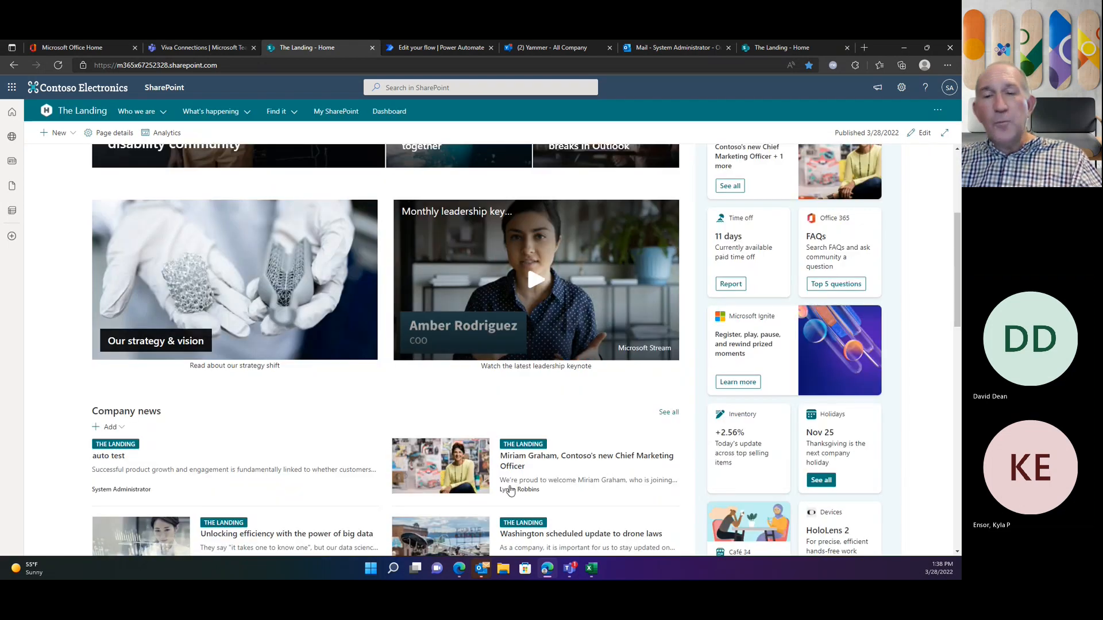
left_click(668, 413)
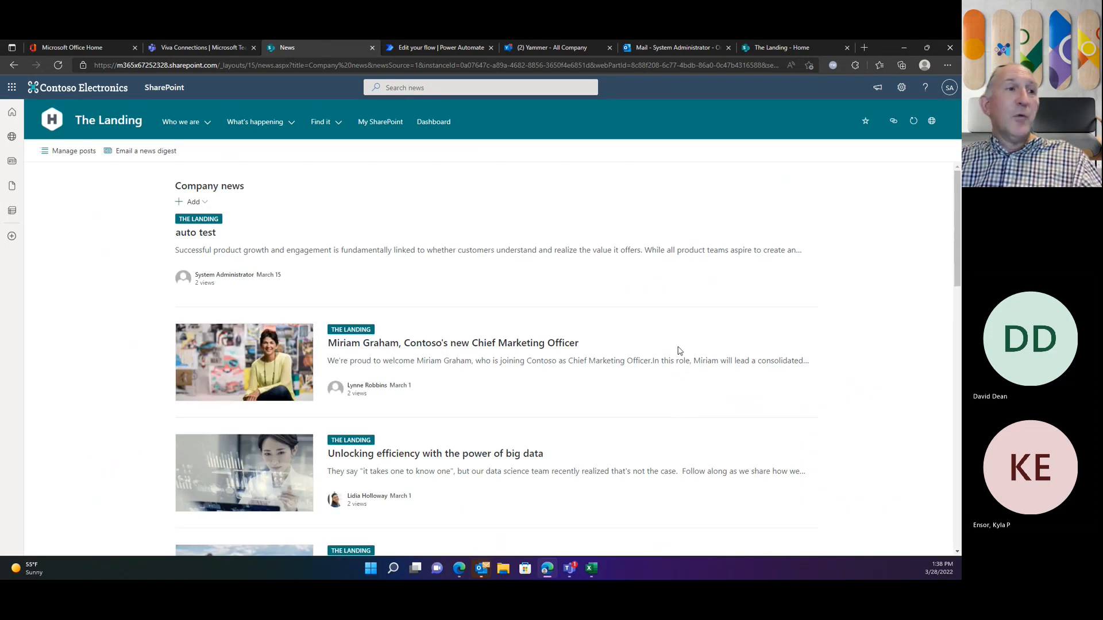
left_click(141, 152)
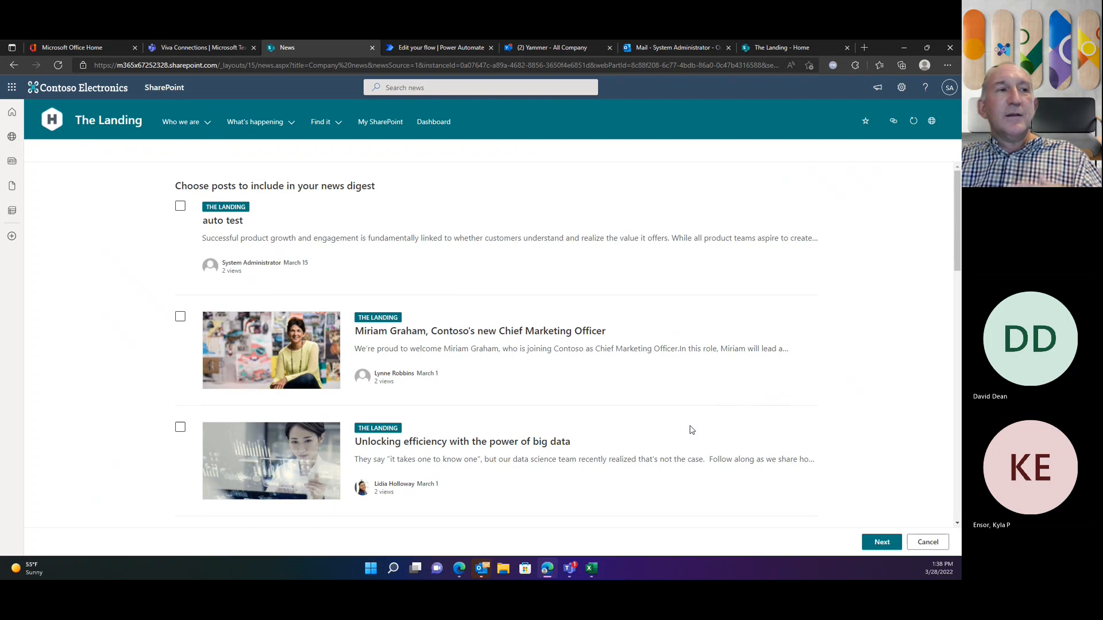
Select the Chief Marketing Officer, big data, FlySafe Conference and customer service posts for the digest
left_click(180, 317)
left_click(185, 434)
scroll(188, 437, "down", 5)
left_click(180, 365)
left_click(180, 475)
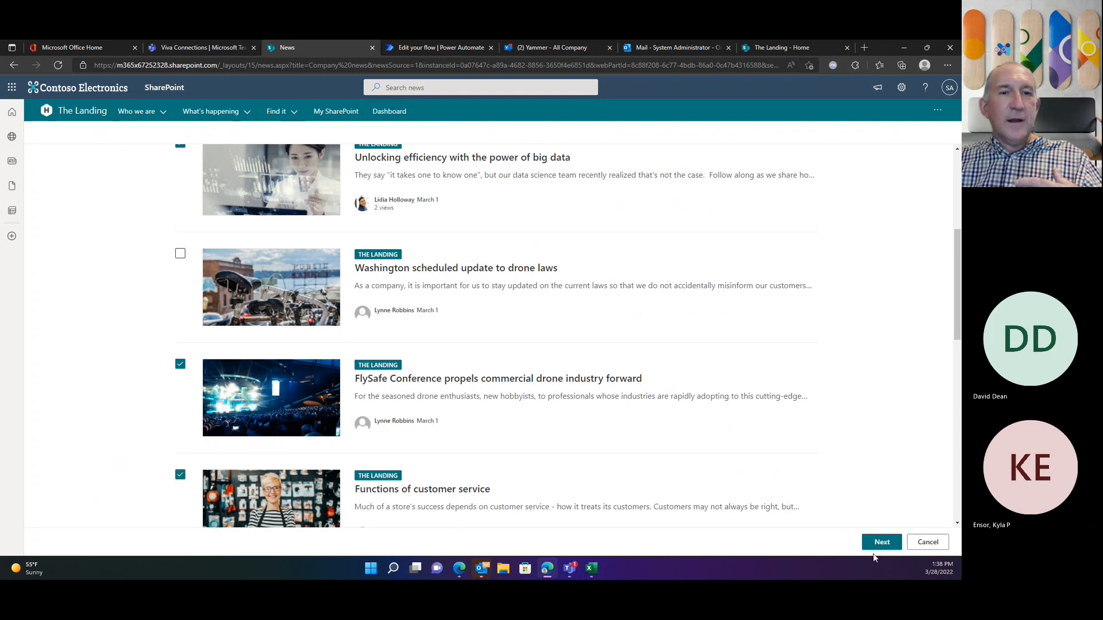
left_click(879, 545)
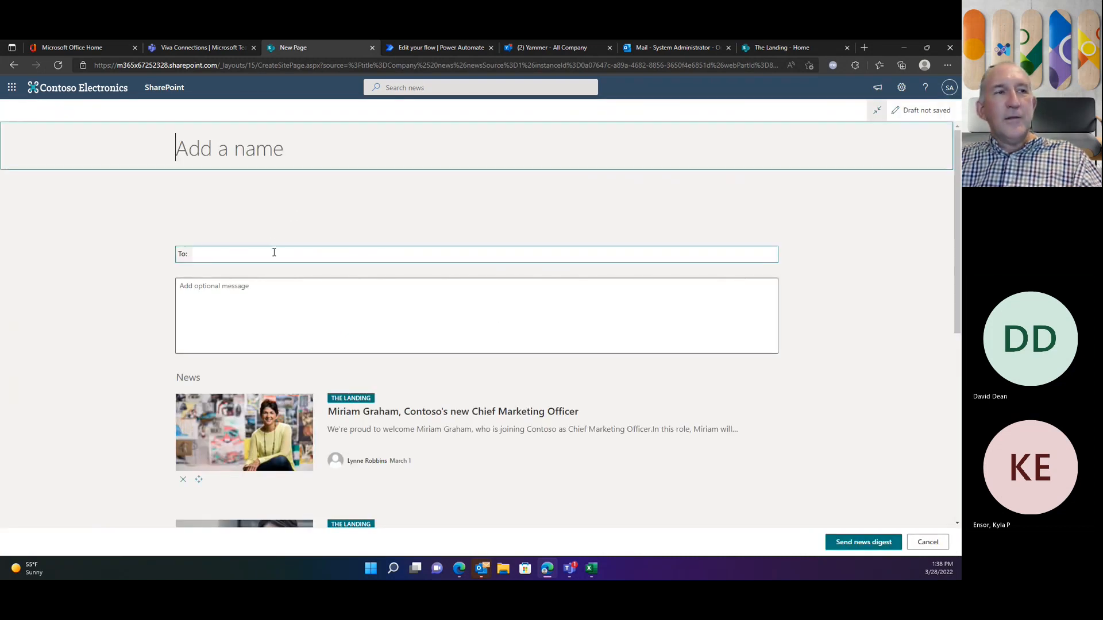
left_click(481, 315)
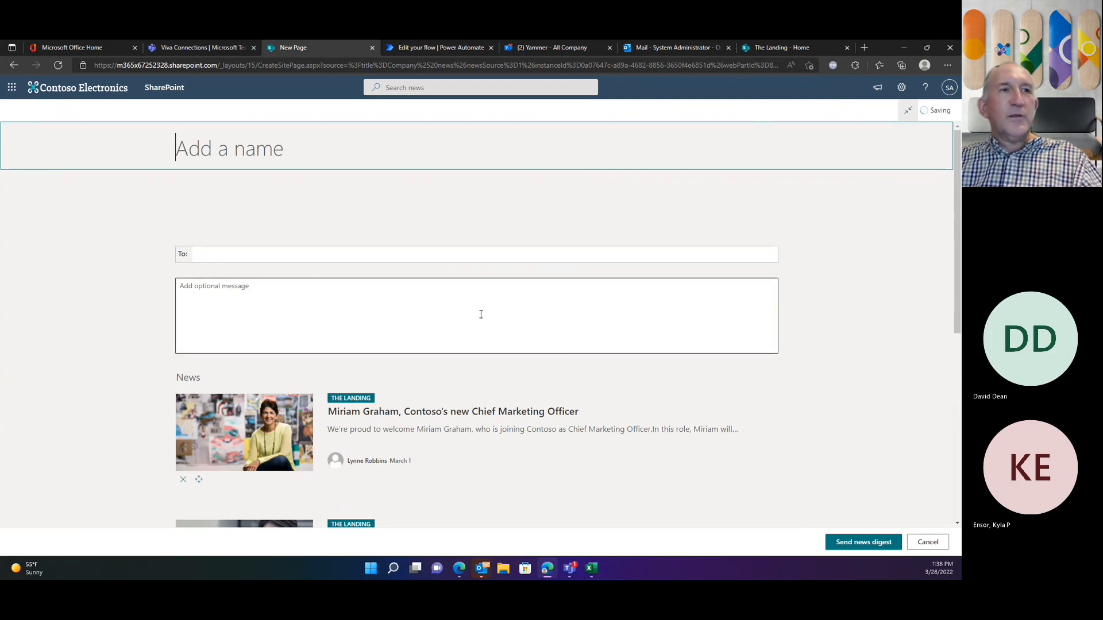